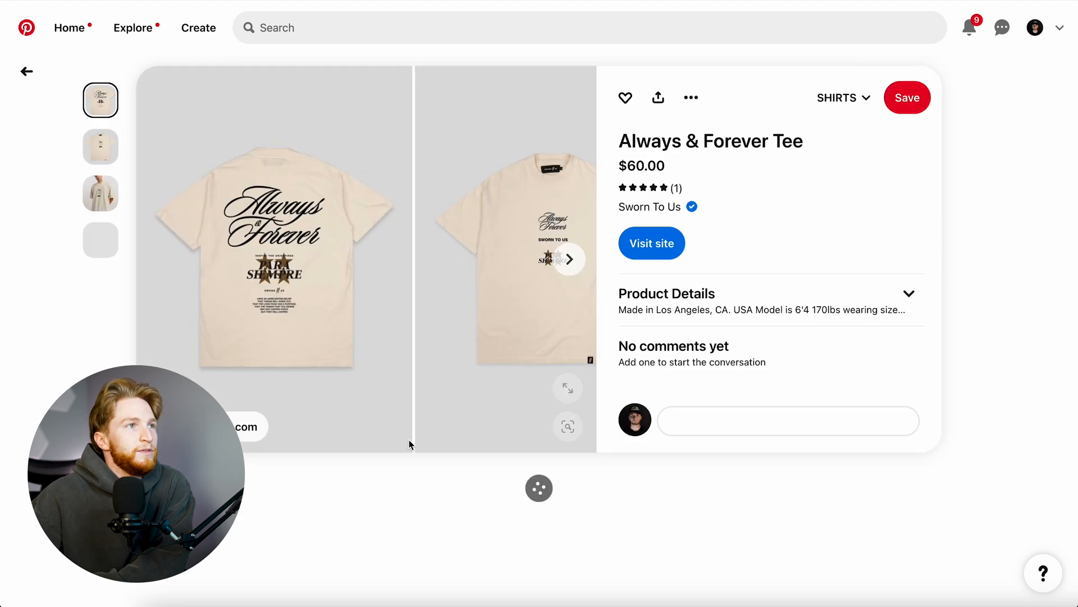
Copy the Heartbreak Club tee image from the related pins into the Kittl project, scaled down and placed above Artboard 2.
scroll(455, 376, "up", 1)
scroll(455, 377, "up", 2)
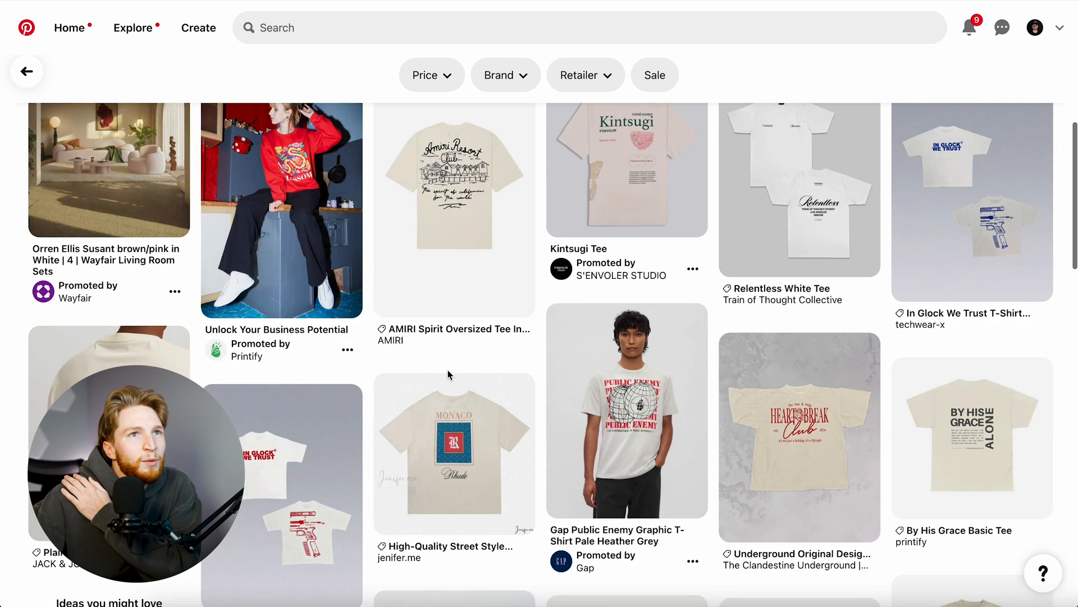
scroll(617, 393, "up", 1)
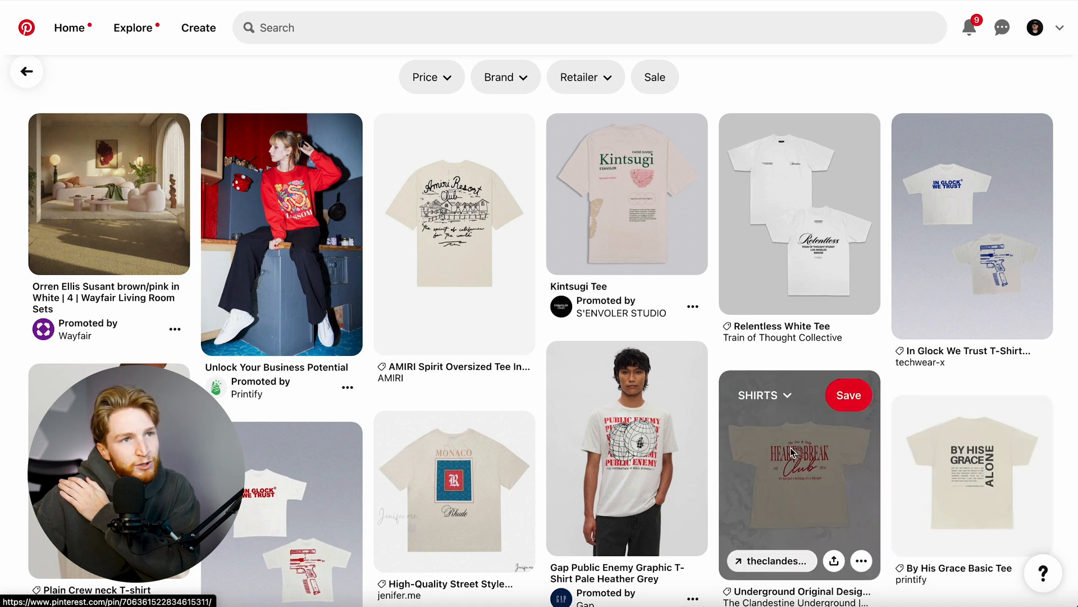
right_click(825, 465)
left_click(886, 542)
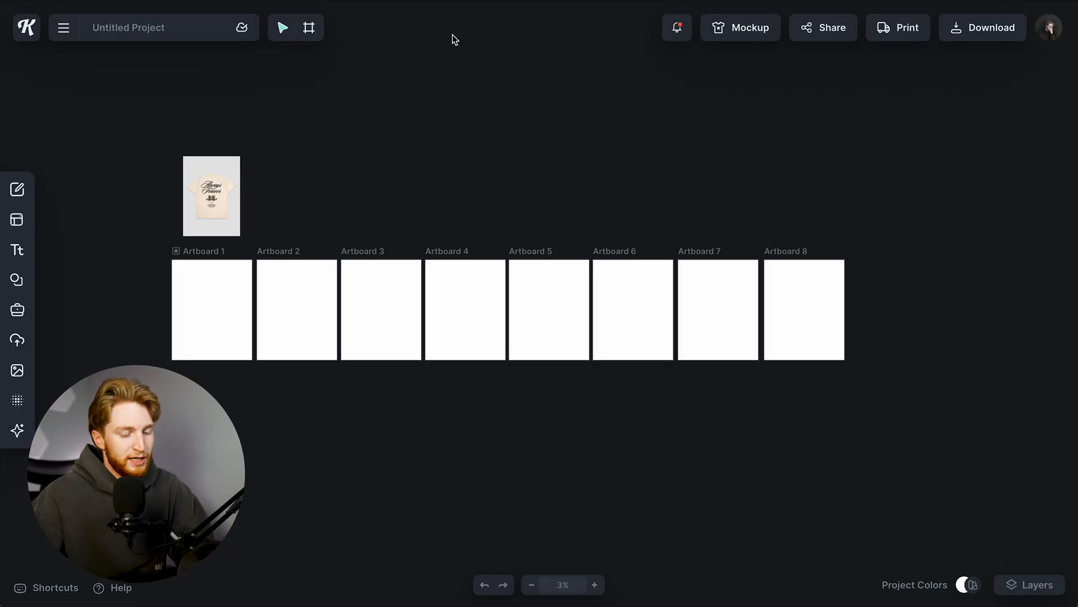
key("ctrl+v")
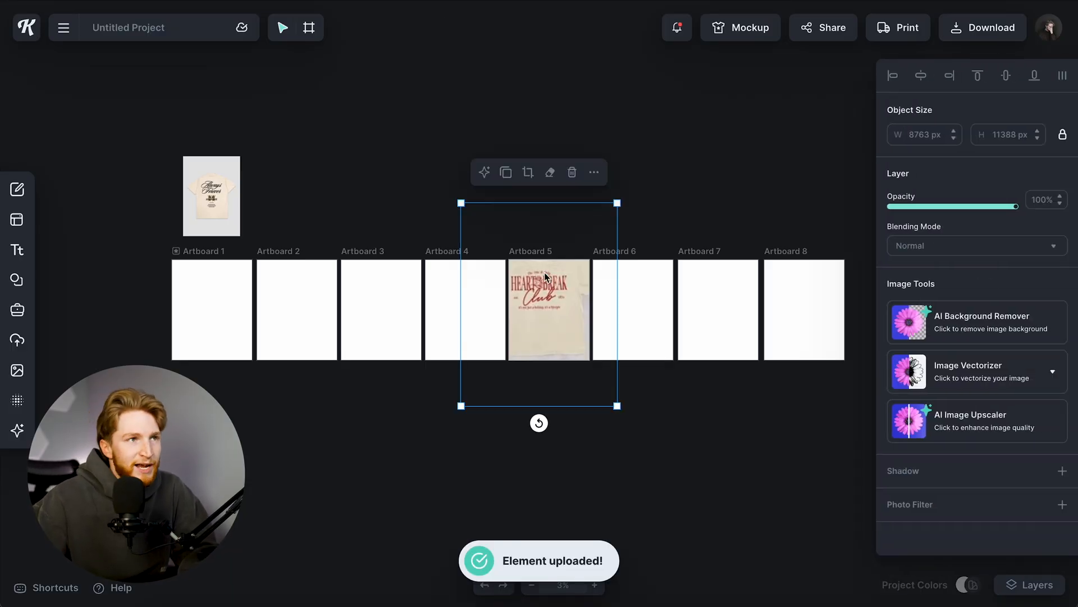
left_click_drag(618, 409, 288, 213)
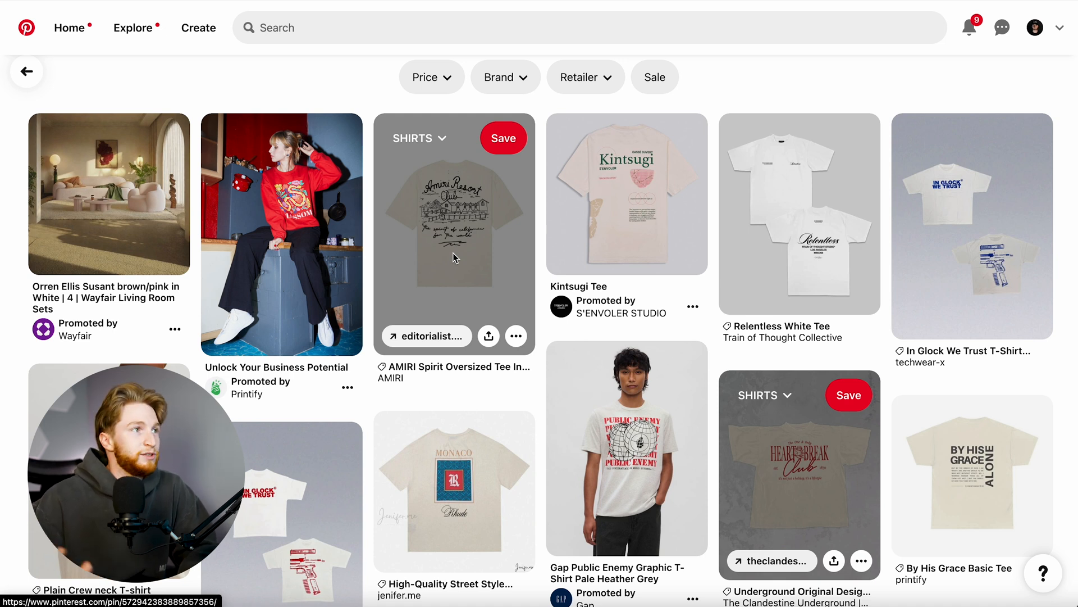
Copy the Sporty & Rich Wellness Club shirt image from Pinterest and place it above Artboard 3 in the Kittl project.
scroll(455, 258, "down", 10)
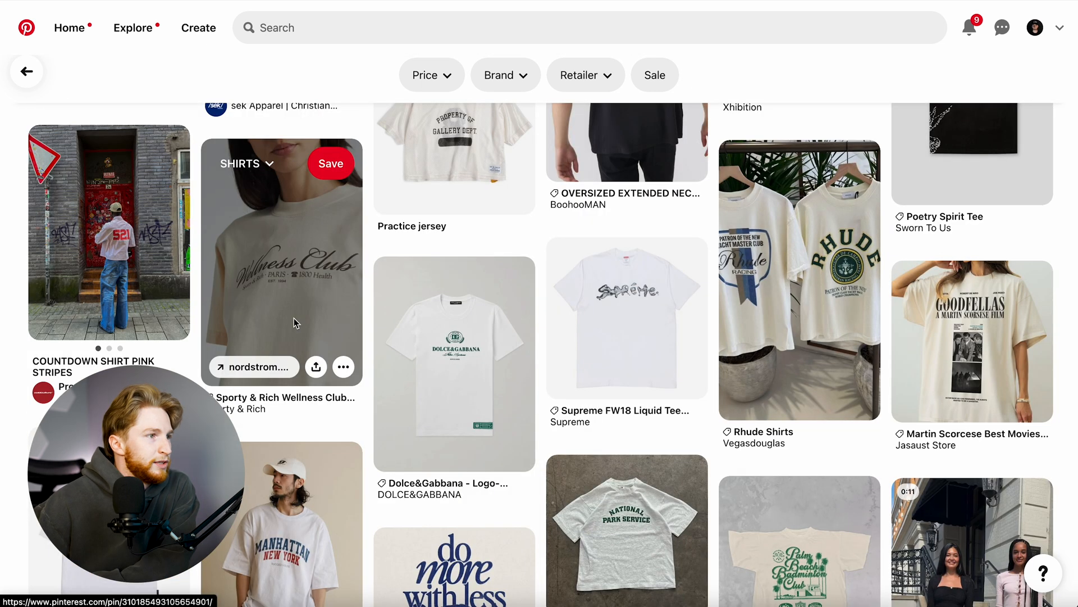
right_click(294, 321)
left_click(386, 486)
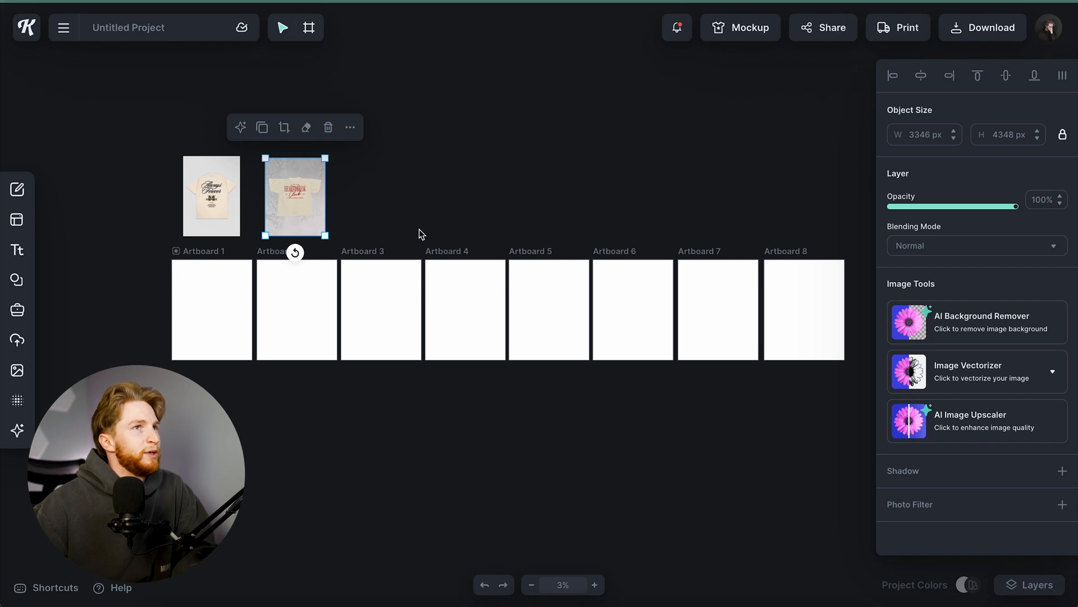
key("ctrl+v")
left_click_drag(540, 312, 388, 214)
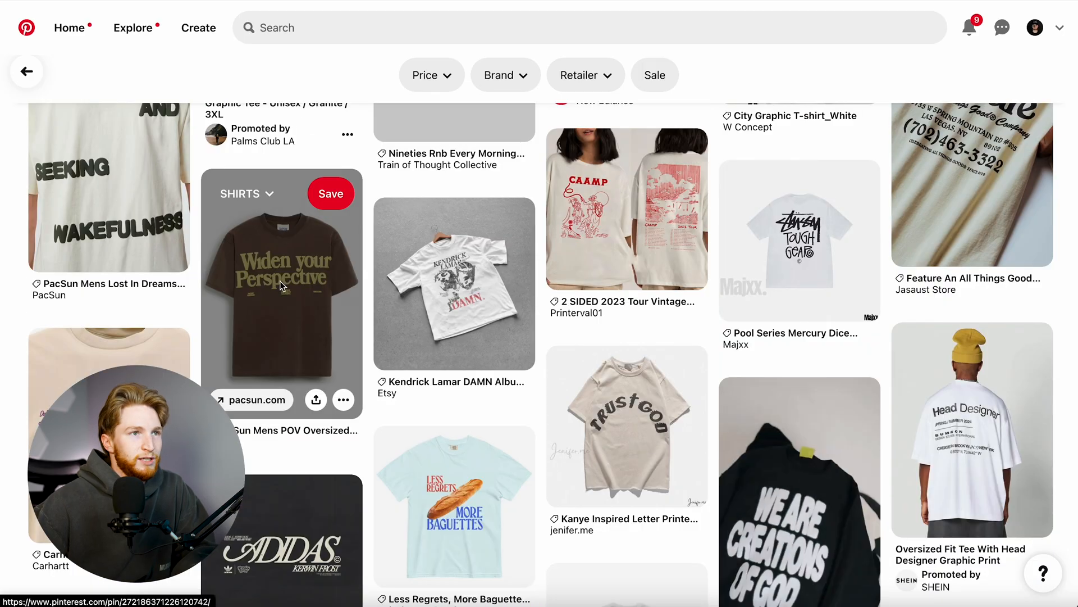
Copy the brown Widen your Perspective and Rogue Rhythm tee images from Pinterest into the Kittl project, above Artboards 4 and 5.
right_click(282, 277)
left_click(354, 446)
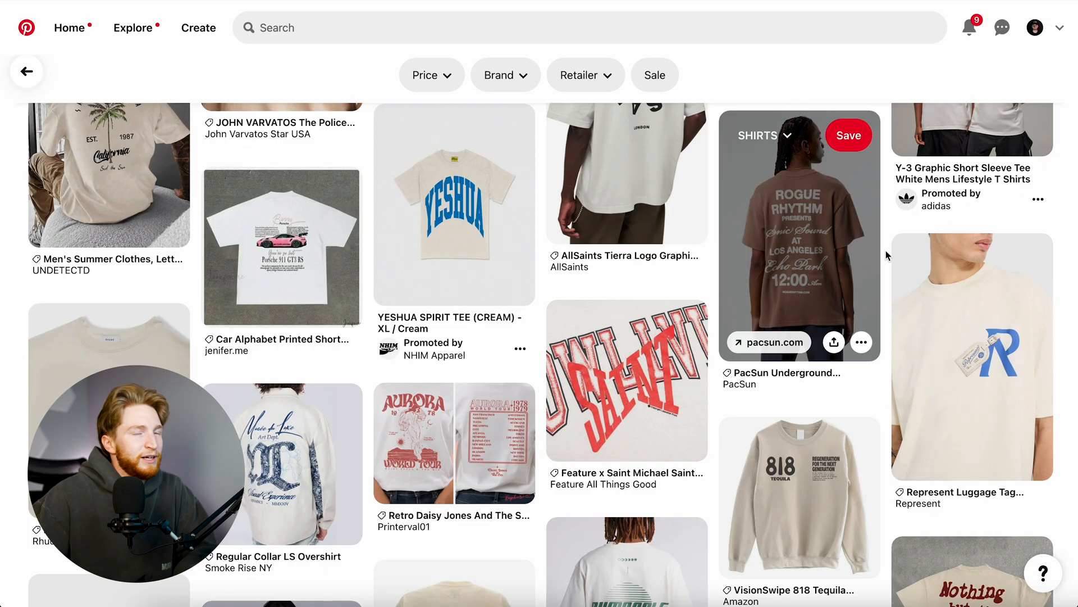
right_click(818, 288)
left_click(842, 408)
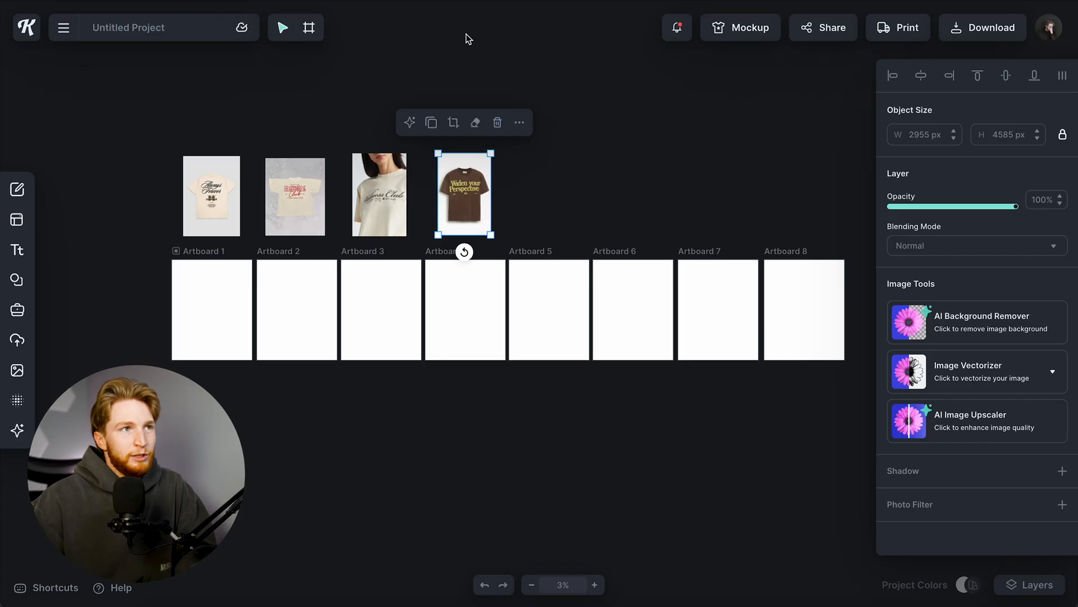
key("ctrl+v")
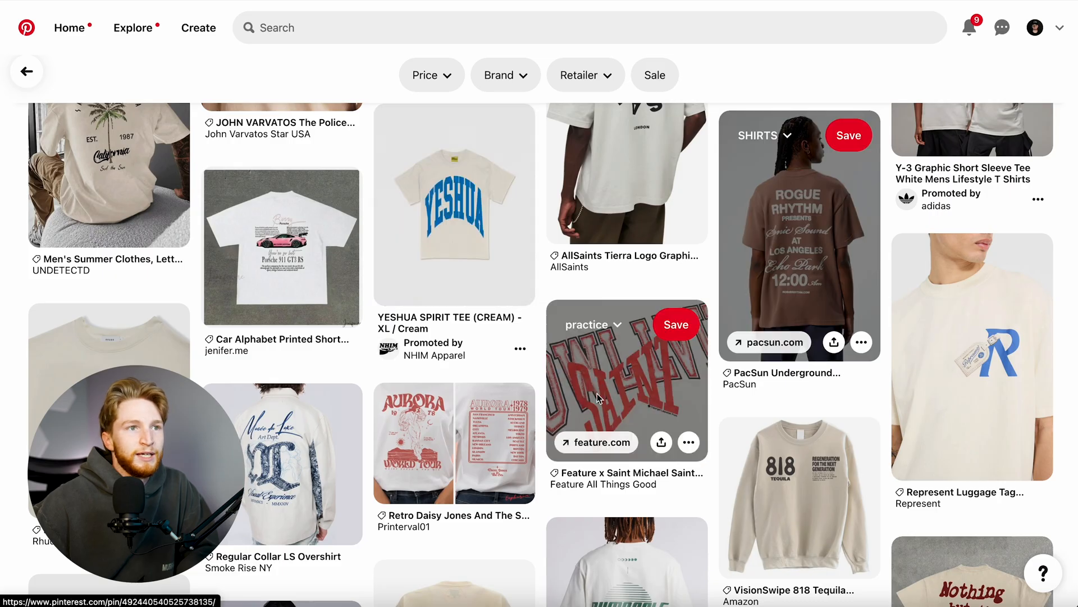
Browse the related Pinterest pins, including those under the Wellness Club shirt, for more typographic T-shirt references.
scroll(598, 393, "down", 10)
scroll(536, 376, "down", 5)
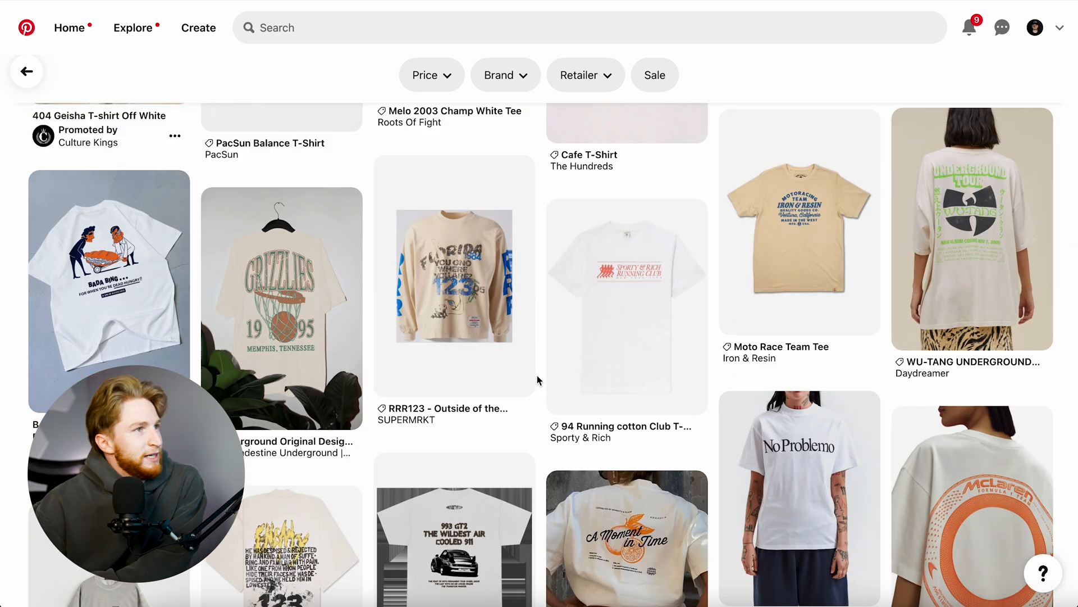
scroll(537, 375, "down", 5)
scroll(537, 375, "up", 10)
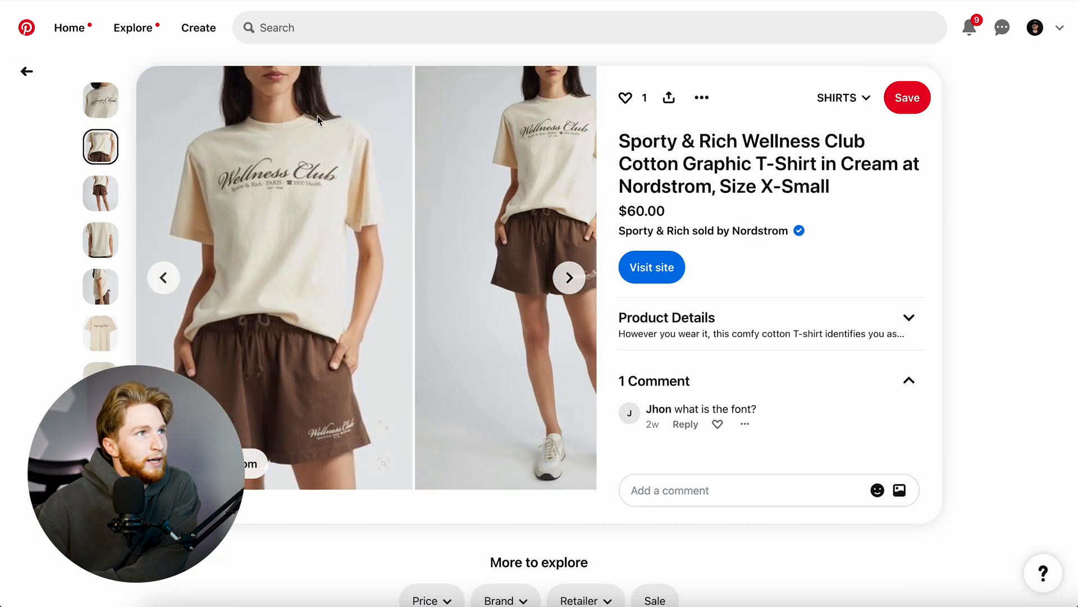
scroll(520, 315, "down", 8)
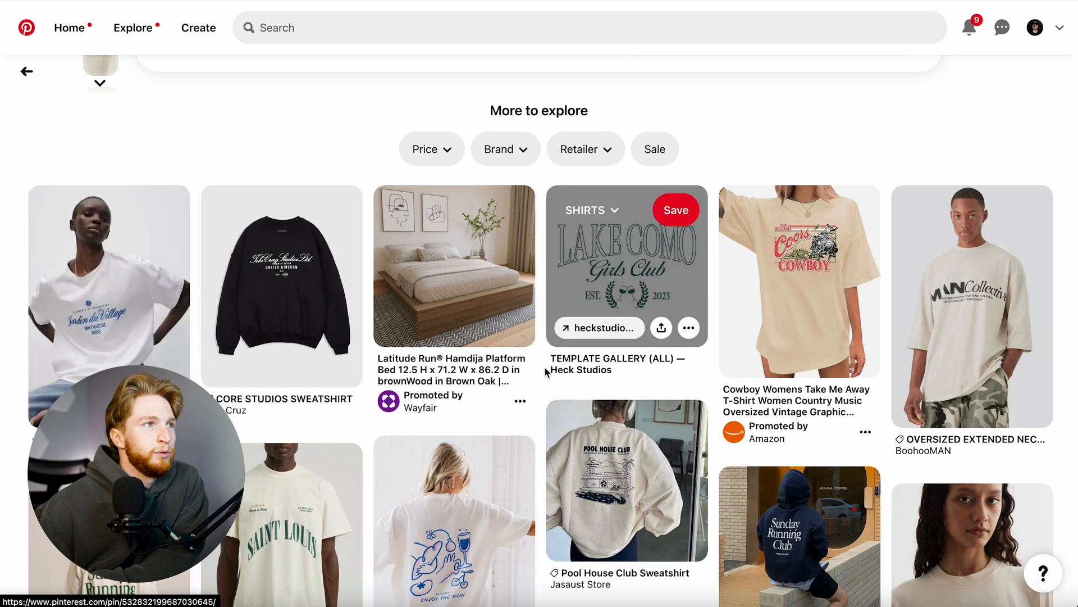
scroll(545, 372, "up", 9)
scroll(311, 197, "down", 15)
scroll(269, 323, "up", 10)
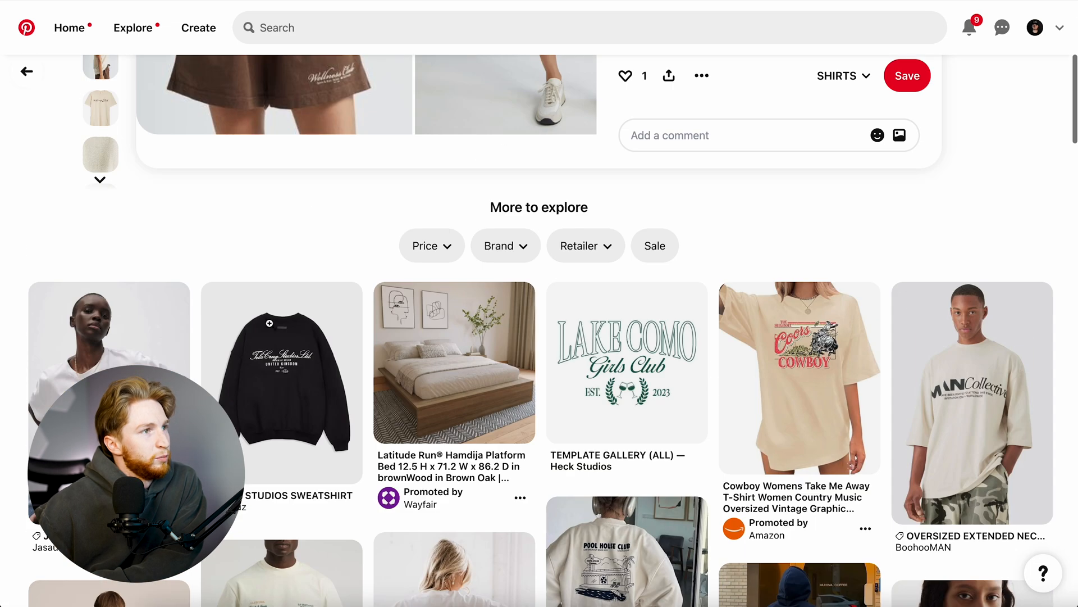
scroll(530, 377, "down", 1)
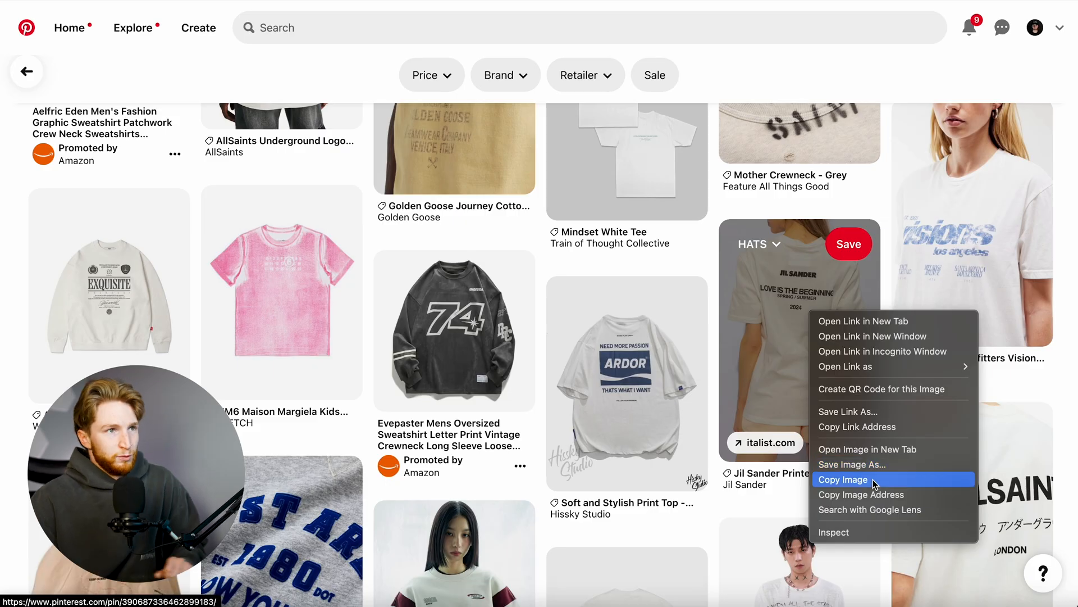
Copy the Jil Sander and Tailgate Dept. Chairman shirt images from Pinterest and place them above Artboards 7 and 8.
left_click(826, 475)
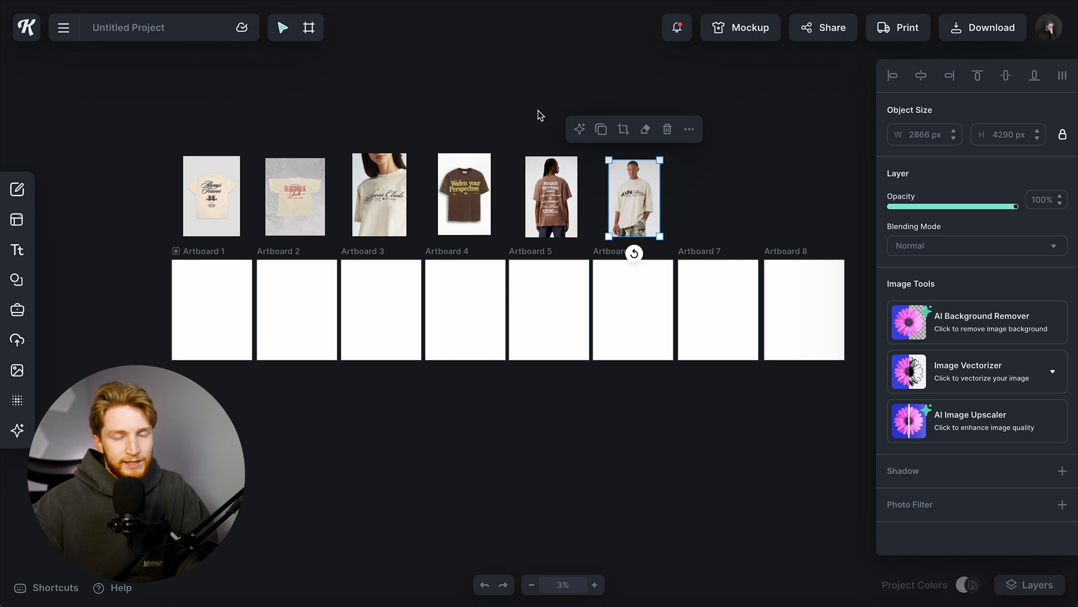
left_click(710, 216)
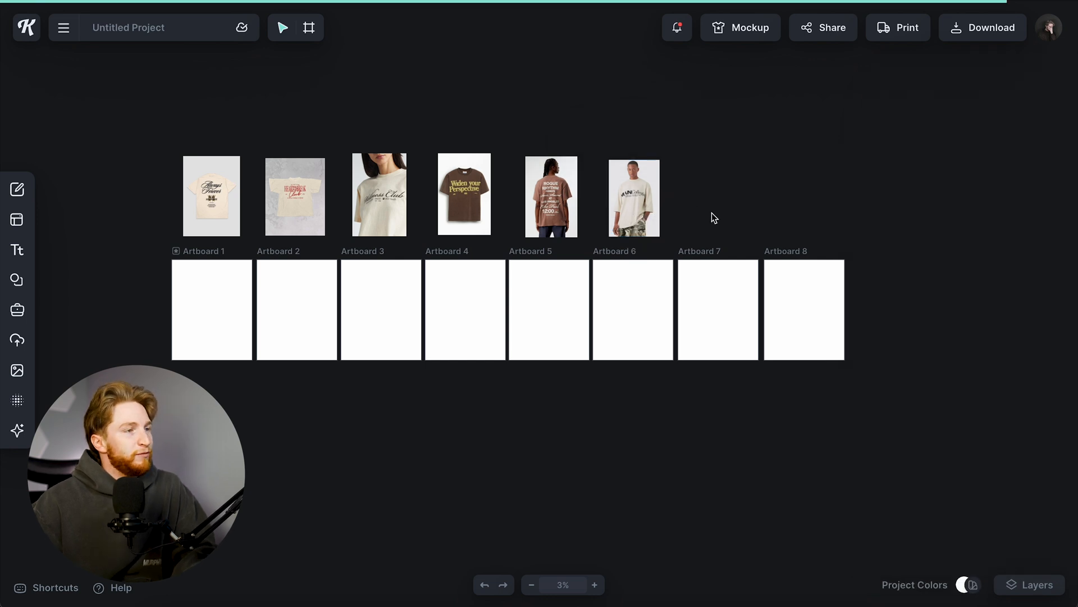
left_click_drag(553, 325, 756, 264)
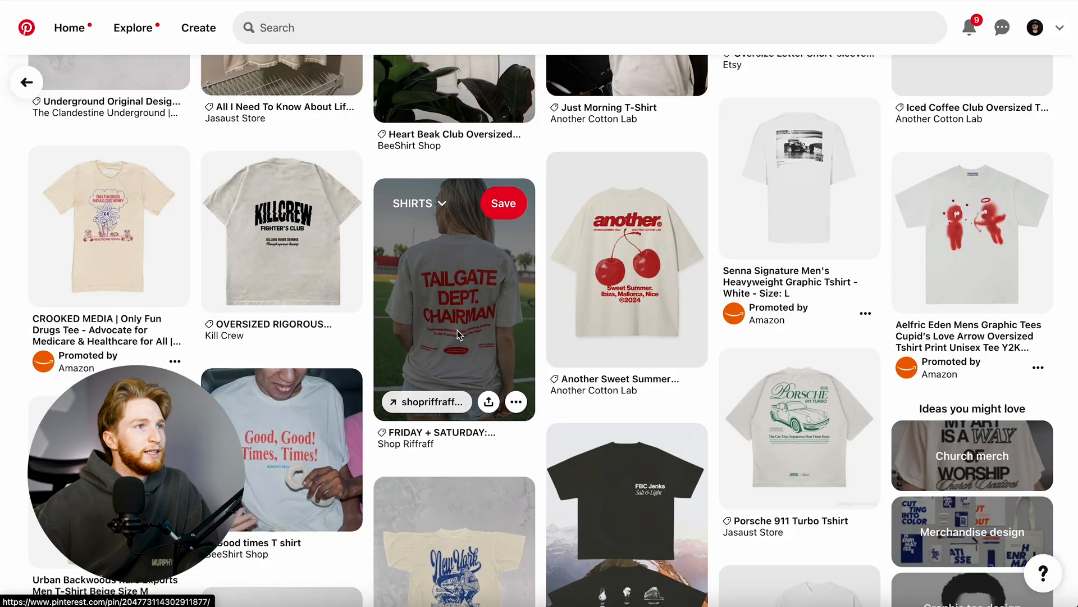
right_click(455, 319)
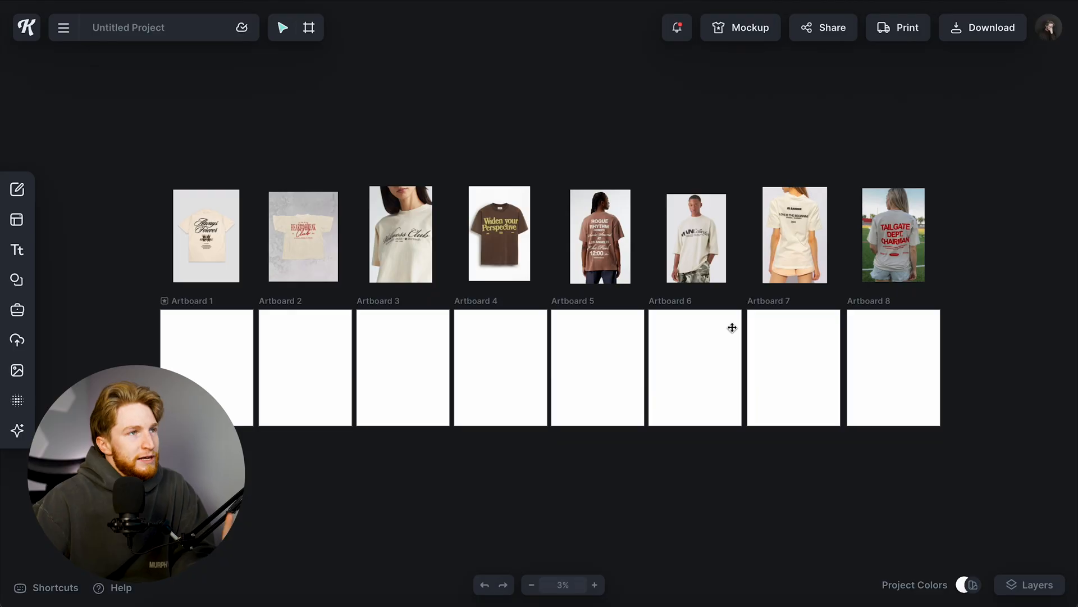
Look over the row of shirt reference images above the eight artboards, closing in on those above Artboards 5 to 8.
scroll(757, 349, "up", 5)
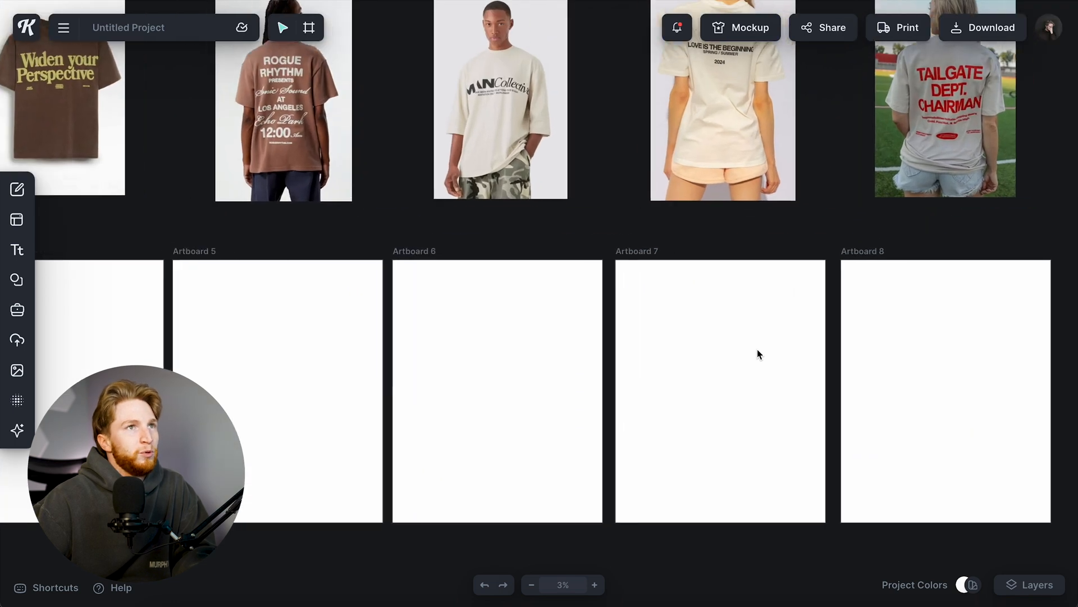
scroll(535, 316, "left", 5)
scroll(525, 315, "down", 5)
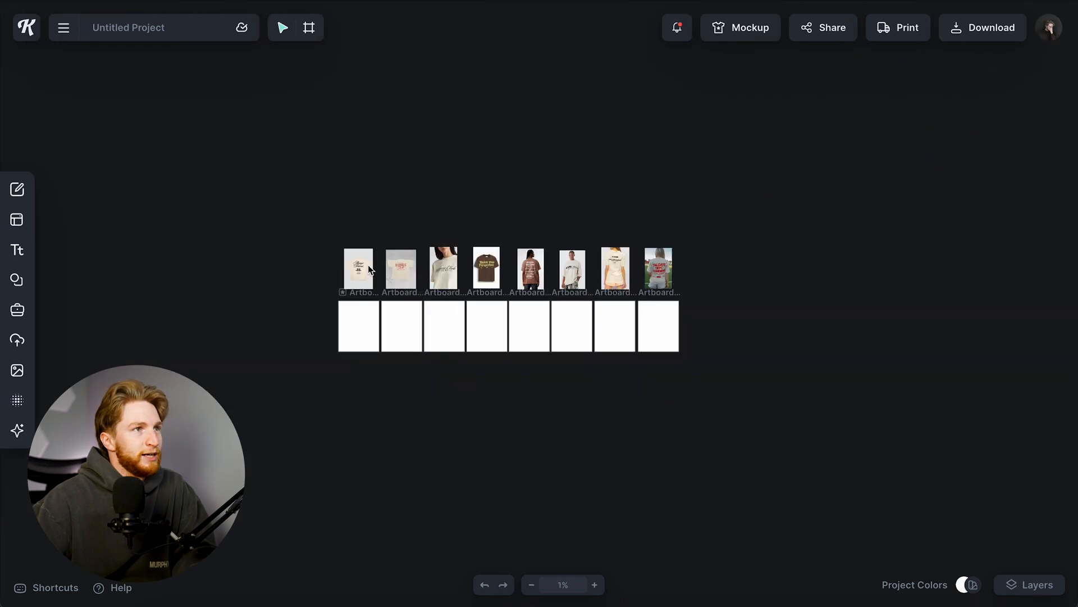
scroll(365, 265, "up", 3)
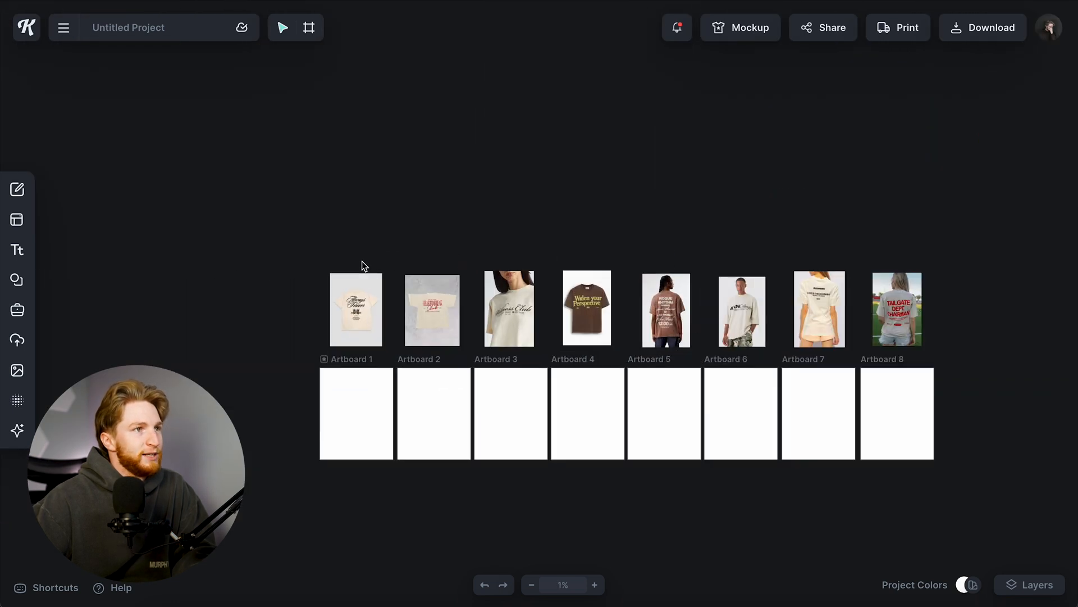
left_click(358, 312)
left_click(676, 296, "shift")
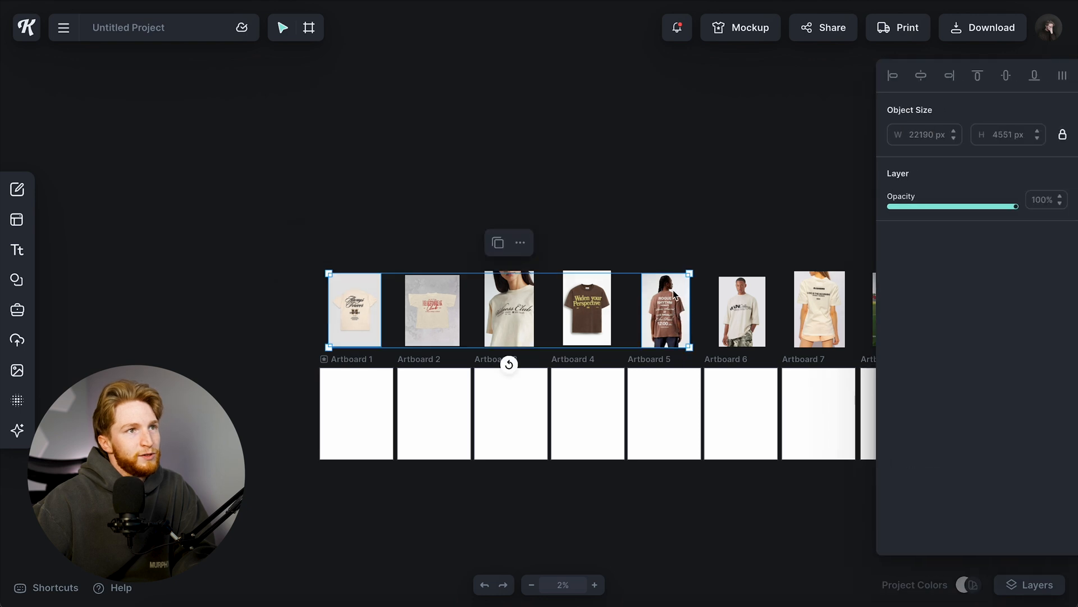
left_click(717, 373)
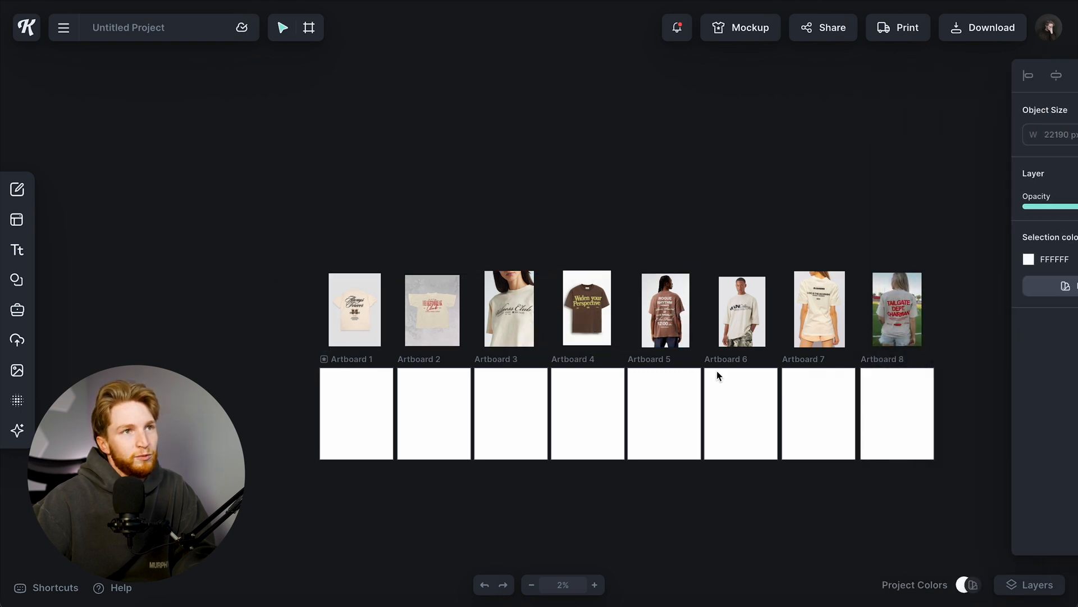
scroll(714, 373, "right", 3)
scroll(710, 375, "up", 5)
scroll(710, 374, "down", 3)
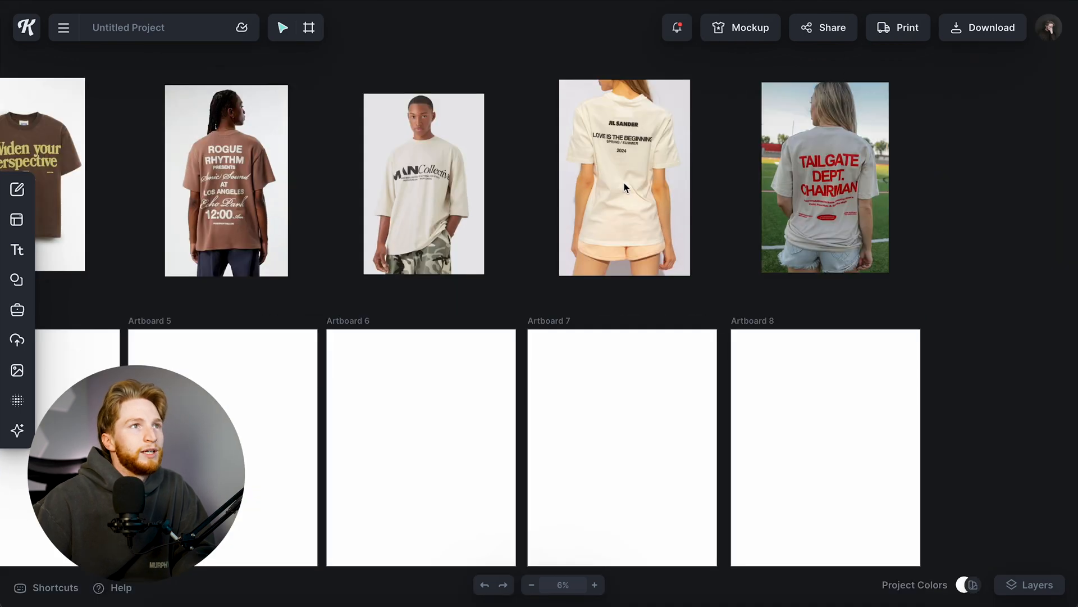
Set the background color of Artboard 7 to ECE3D2, sampled from the cream Jil Sander shirt in the reference image.
left_click(549, 320)
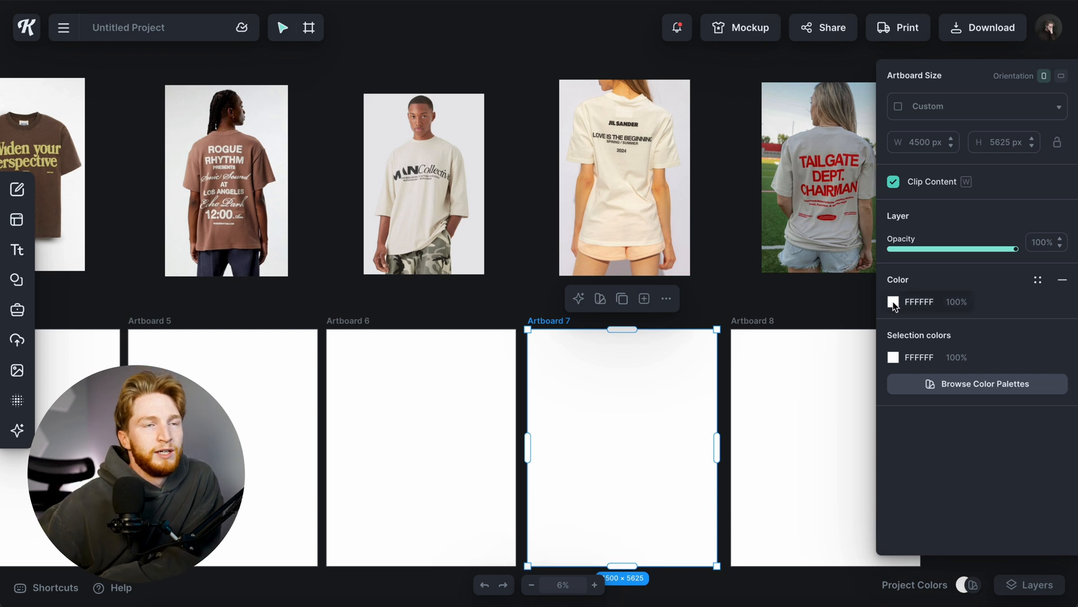
left_click(893, 303)
left_click(714, 502)
left_click(664, 174)
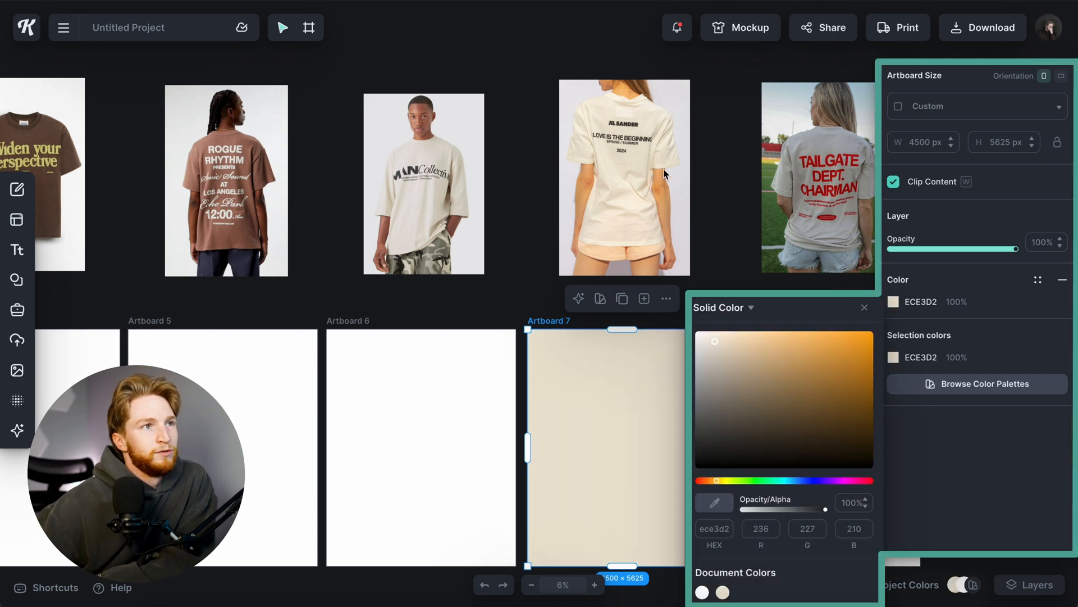
left_click(865, 307)
left_click(714, 308)
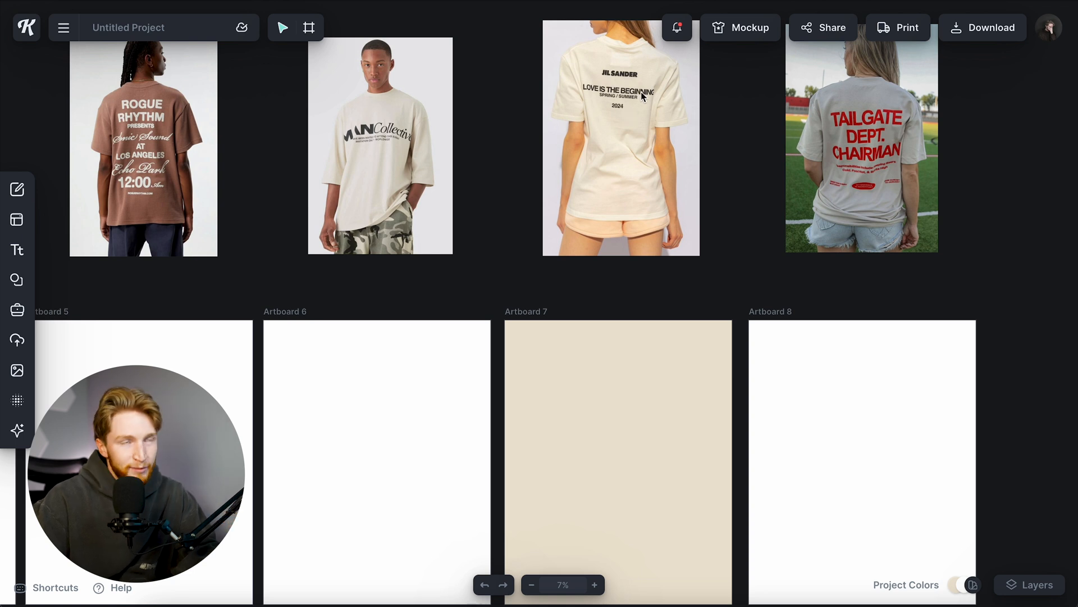
Check the lettering on the Jil Sander shirt reference, and add a text element to Artboard 7.
left_click(598, 444)
scroll(625, 138, "up", 5)
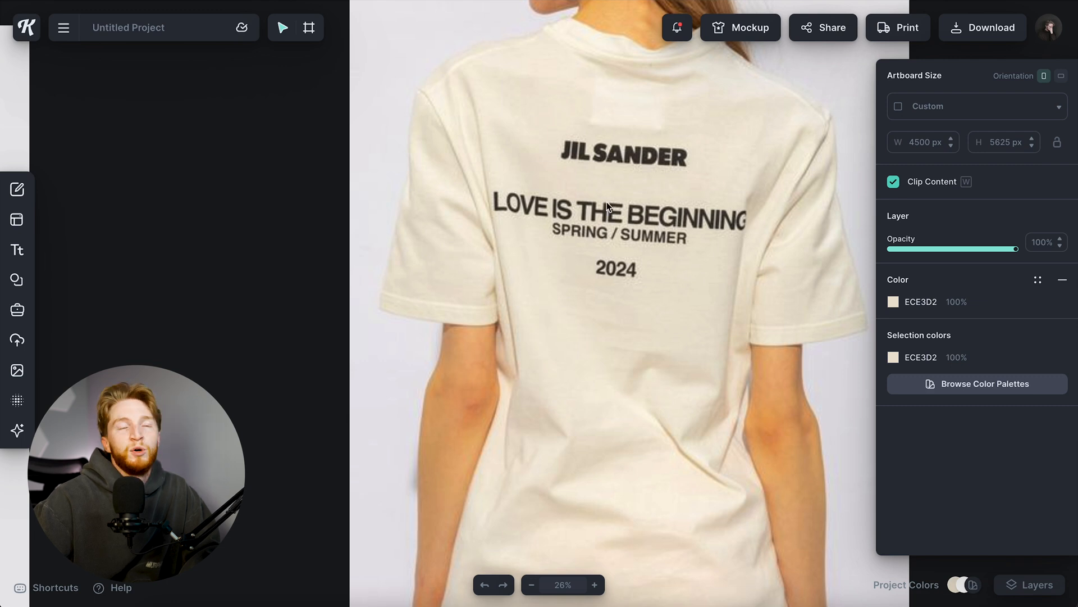
scroll(603, 279, "down", 4)
scroll(603, 279, "down", 3)
scroll(603, 279, "down", 2)
scroll(621, 378, "down", 5)
key("t")
Browse the sans serif typefaces for the text element on Artboard 7.
left_click(941, 357)
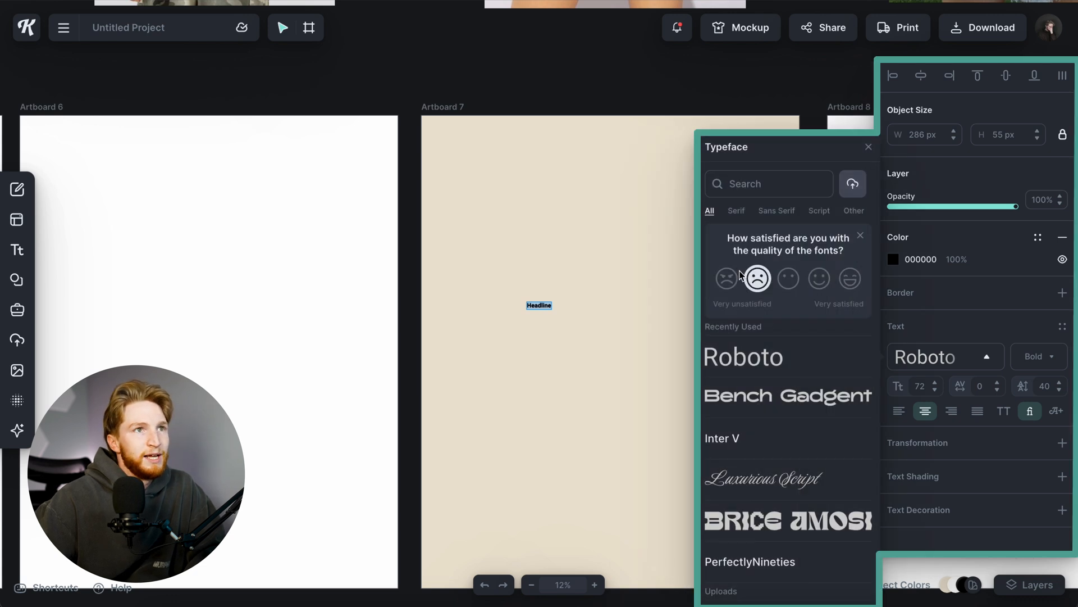
left_click(773, 212)
scroll(766, 388, "down", 8)
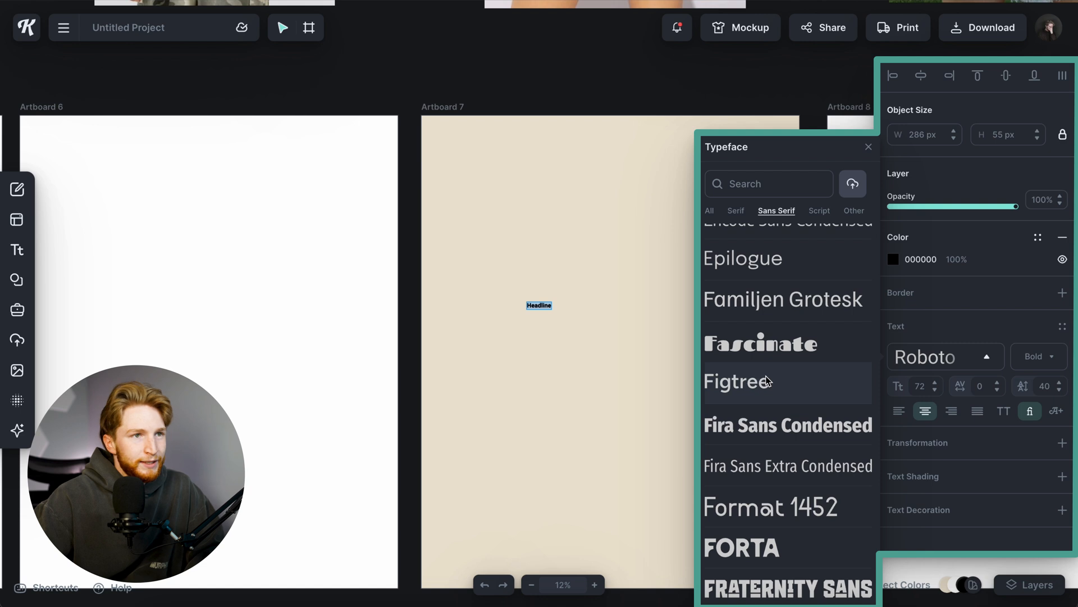
scroll(767, 382, "down", 10)
scroll(758, 379, "down", 2)
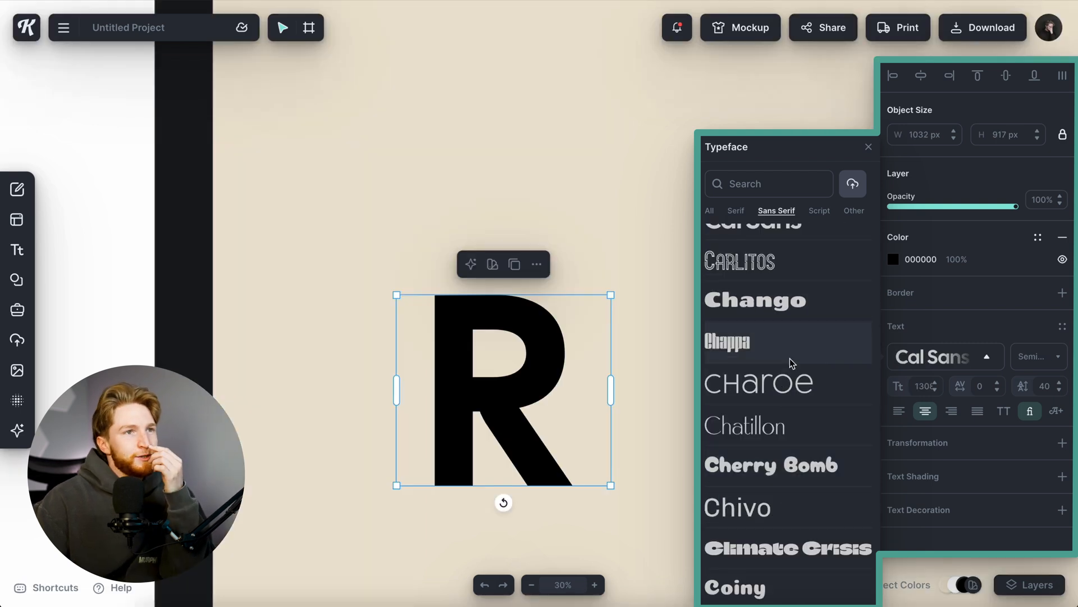
scroll(792, 363, "down", 10)
Compare Epilogue with Familjen Grotesk on the large letter R and apply Familjen Grotesk.
left_click(789, 361)
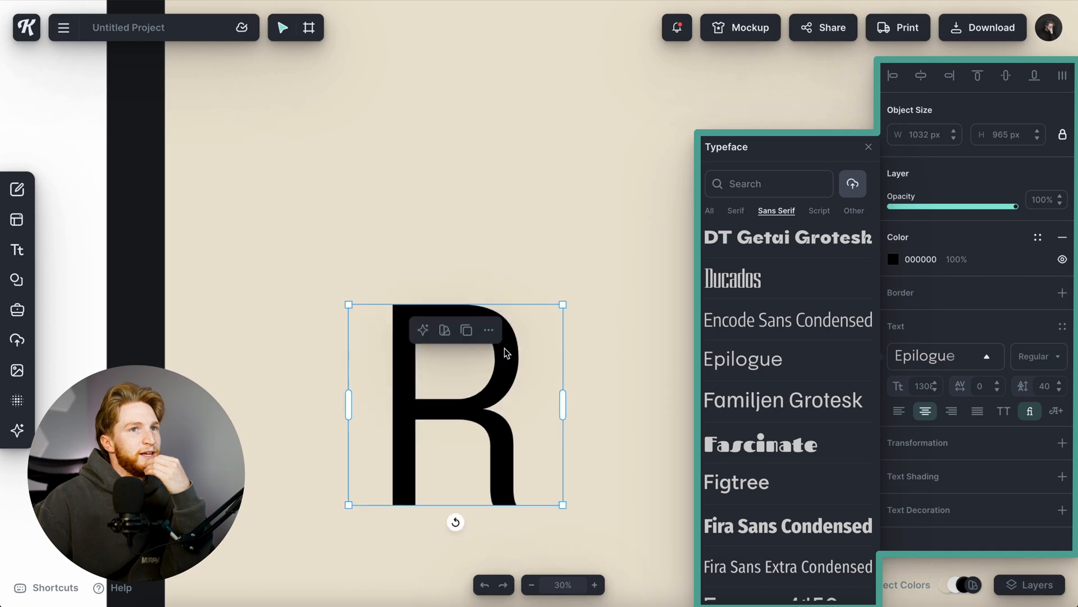
scroll(794, 446, "down", 5)
scroll(790, 449, "down", 6)
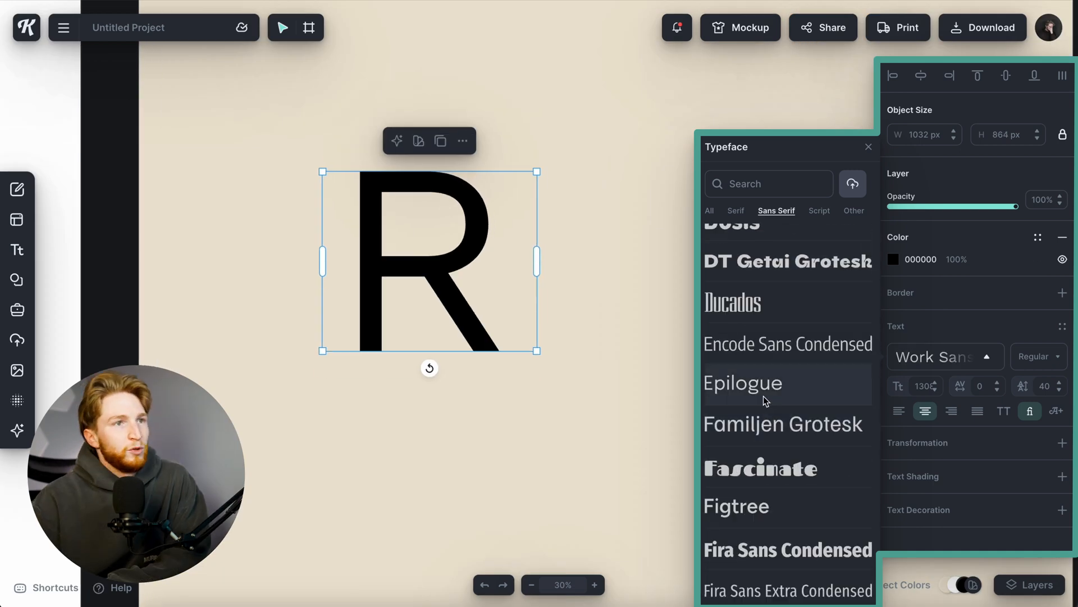
left_click(765, 400)
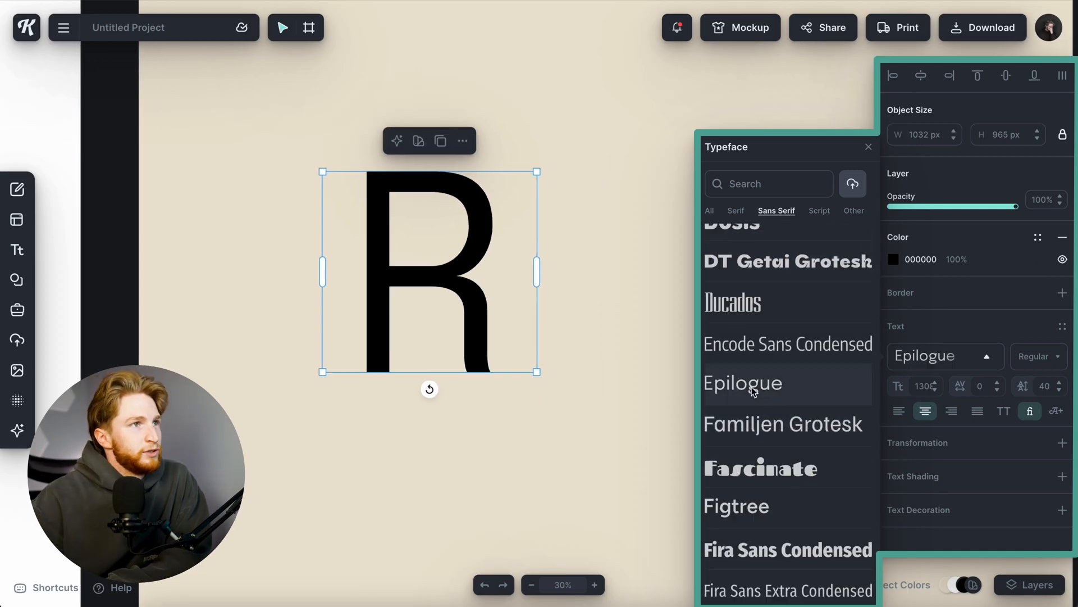
left_click(809, 425)
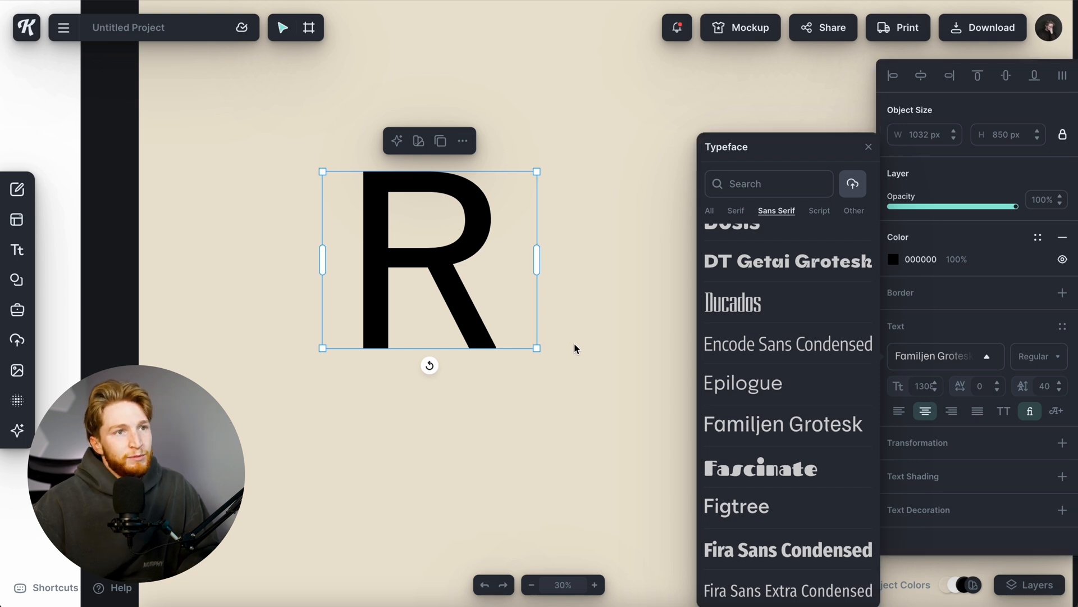
left_click(571, 345)
scroll(455, 293, "down", 5)
scroll(455, 294, "down", 3)
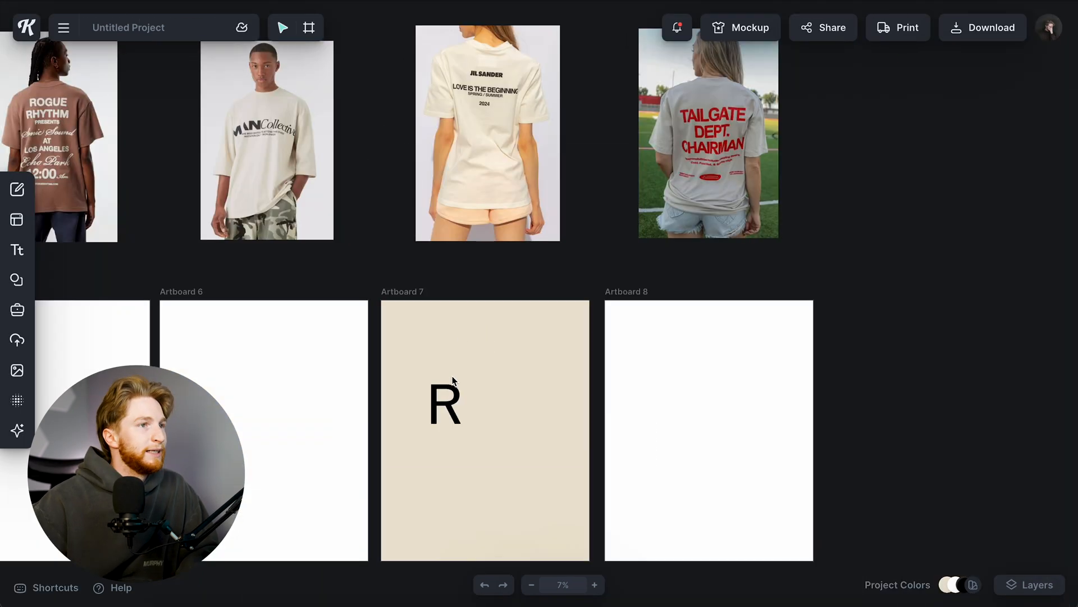
Move the letter R to the upper middle area of Artboard 7.
left_click_drag(451, 408, 484, 396)
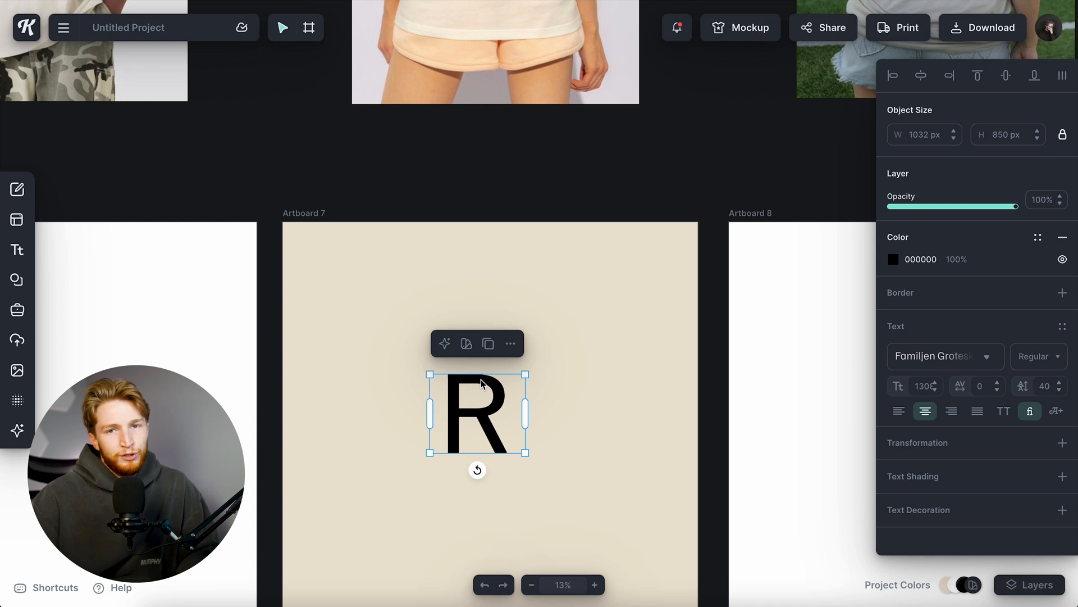
left_click_drag(492, 393, 498, 355)
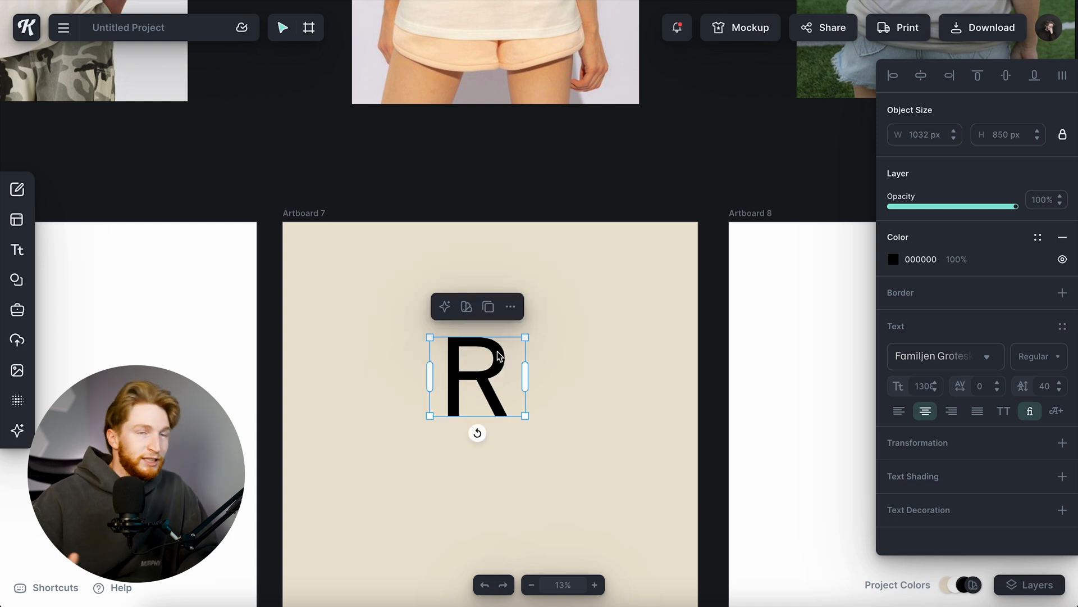
scroll(511, 528, "down", 2)
scroll(510, 528, "up", 3)
scroll(510, 528, "down", 2)
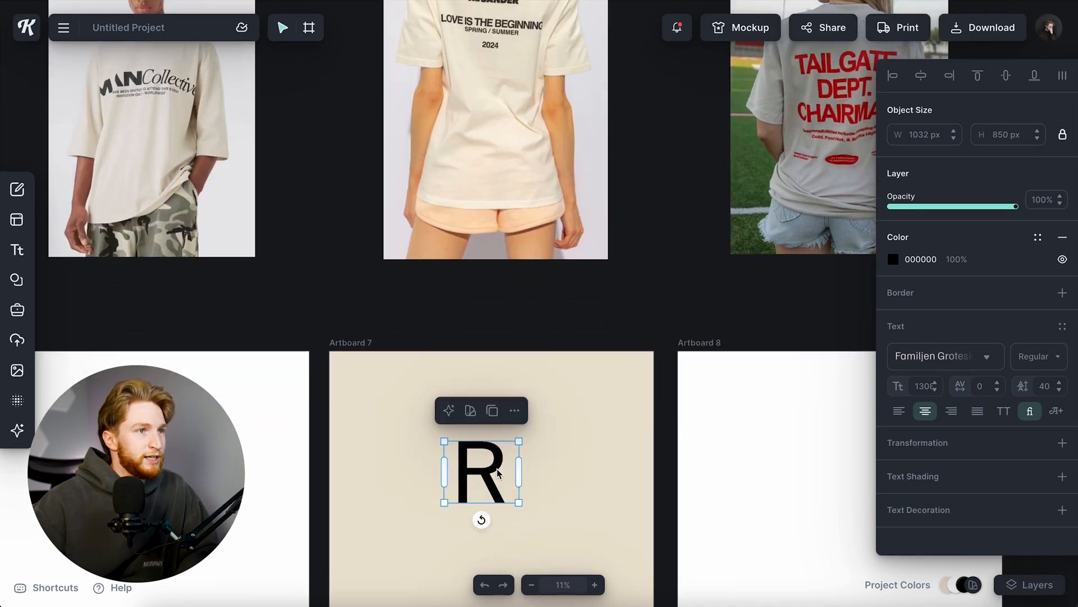
Replace the letter R with the headline LOVE IS THE BEGINNING and reduce its font size to 204.
double_click(481, 472)
type("LOVE IS")
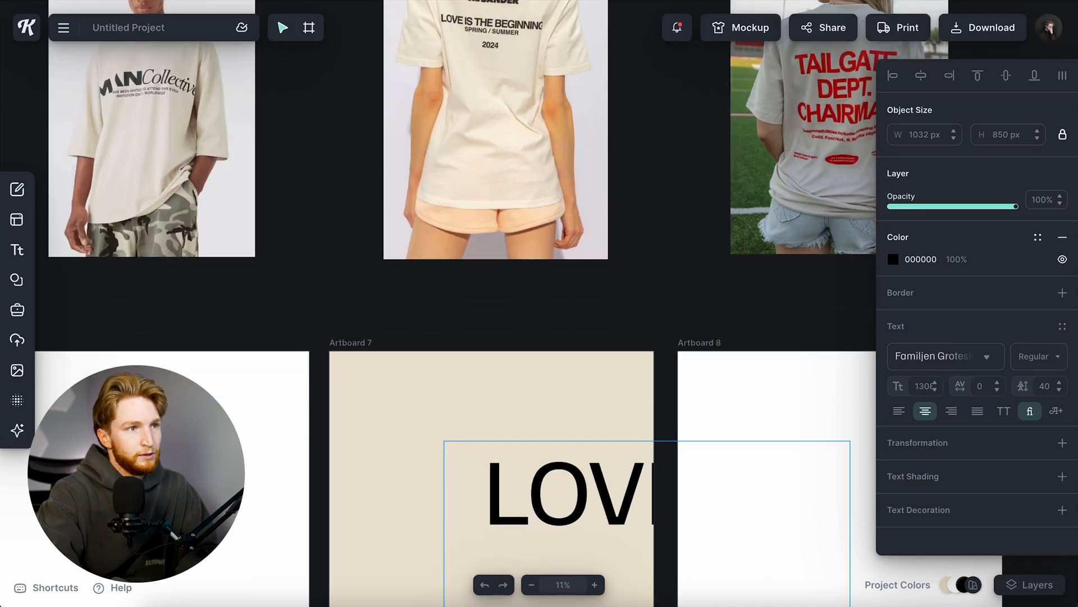
left_click(926, 387)
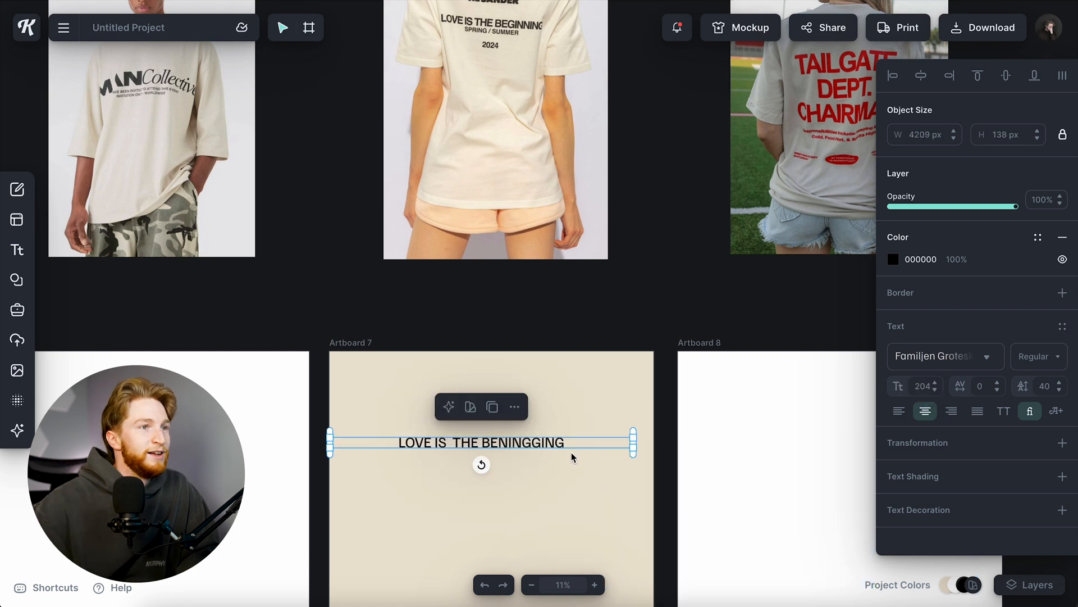
scroll(571, 452, "up", 5)
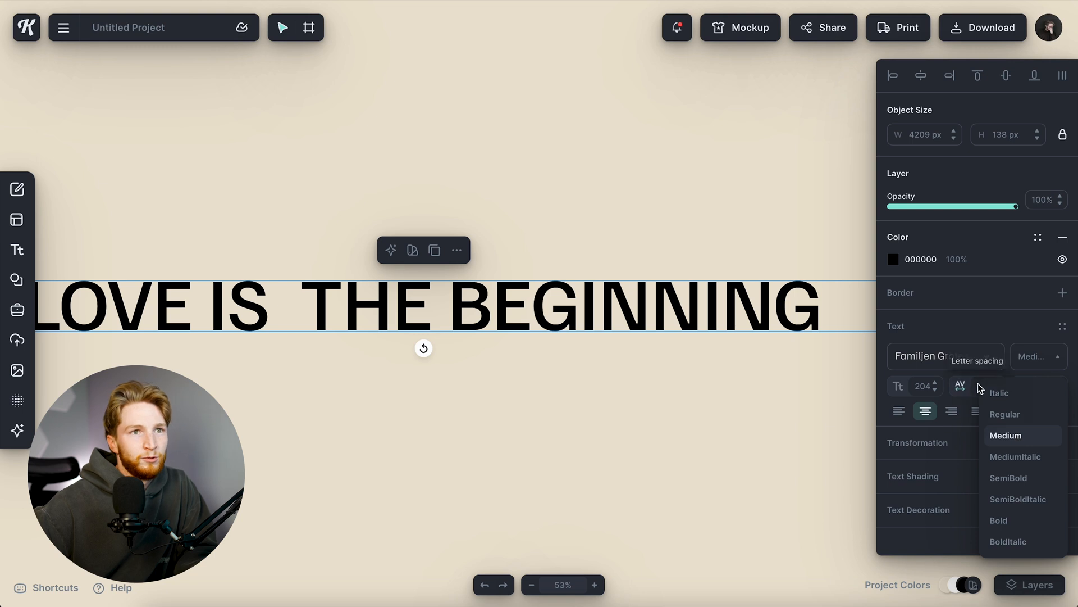
Set the headline in Medium weight with a letter spacing of -40.
left_click(980, 387)
left_click(981, 388)
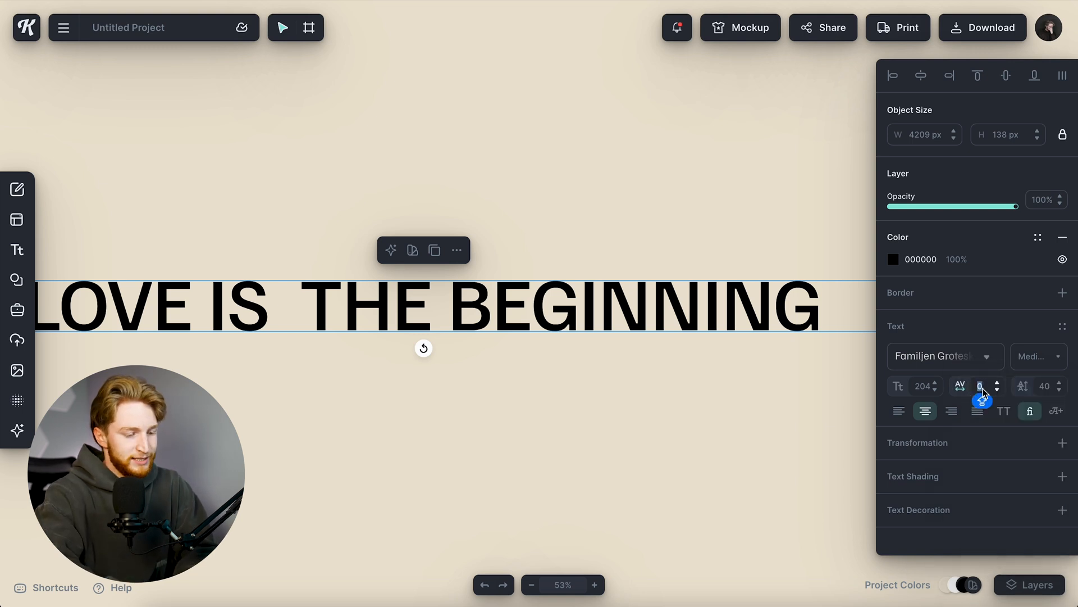
type("-40")
key("Return")
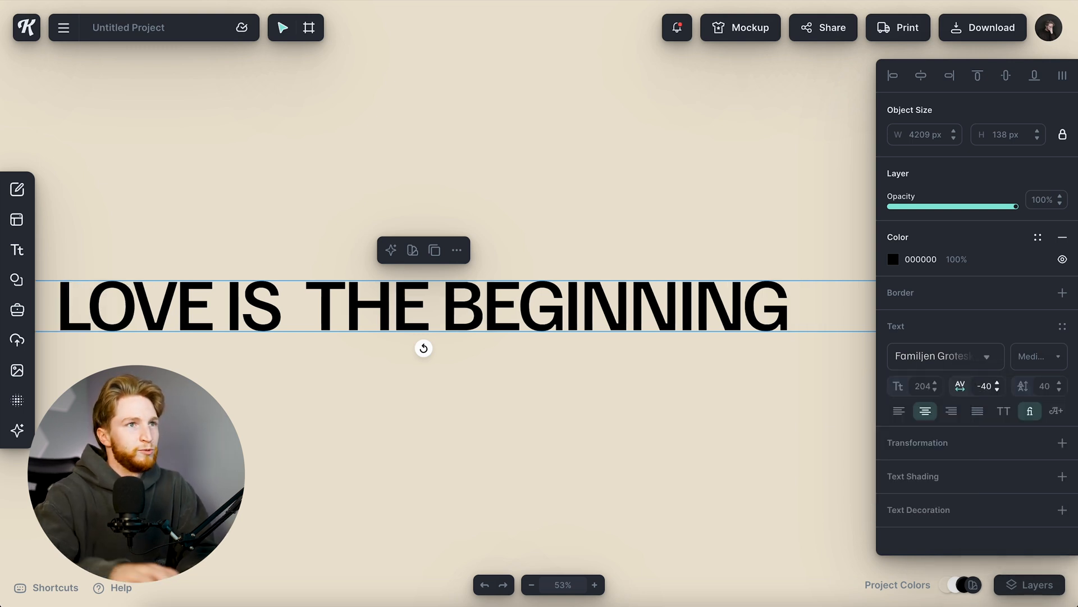
Tighten the headline's letter spacing further to -60 and then to -70.
left_click(981, 387)
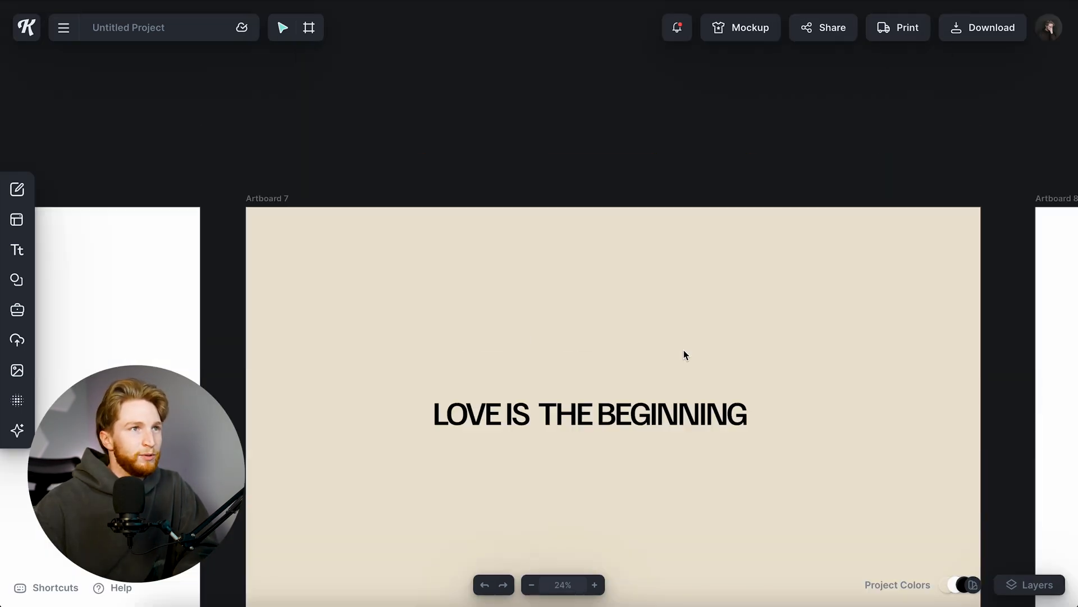
scroll(683, 349, "down", 2)
scroll(667, 341, "up", 3)
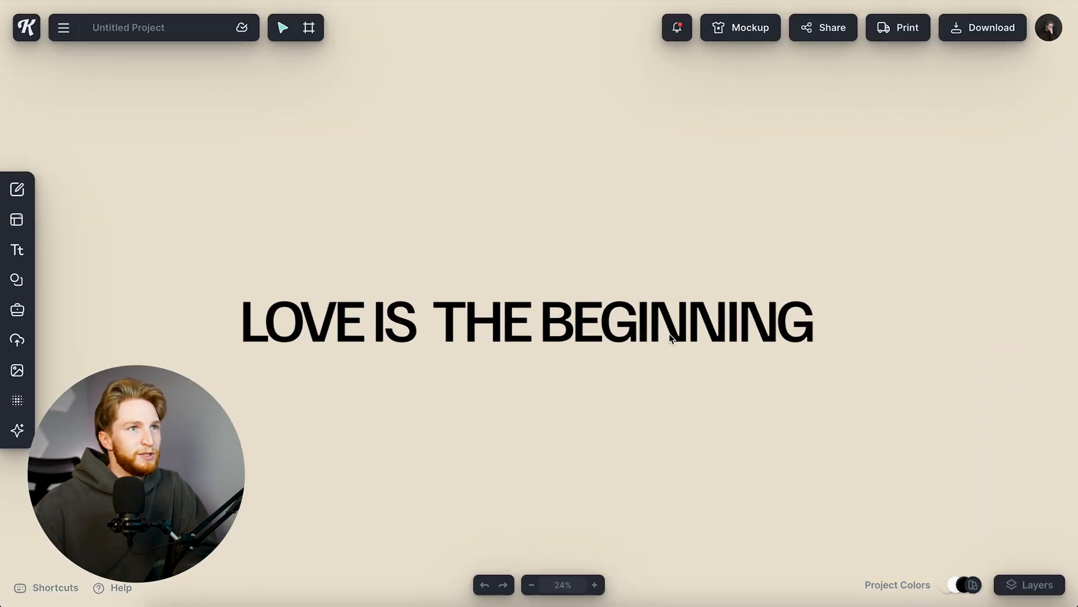
left_click(669, 334)
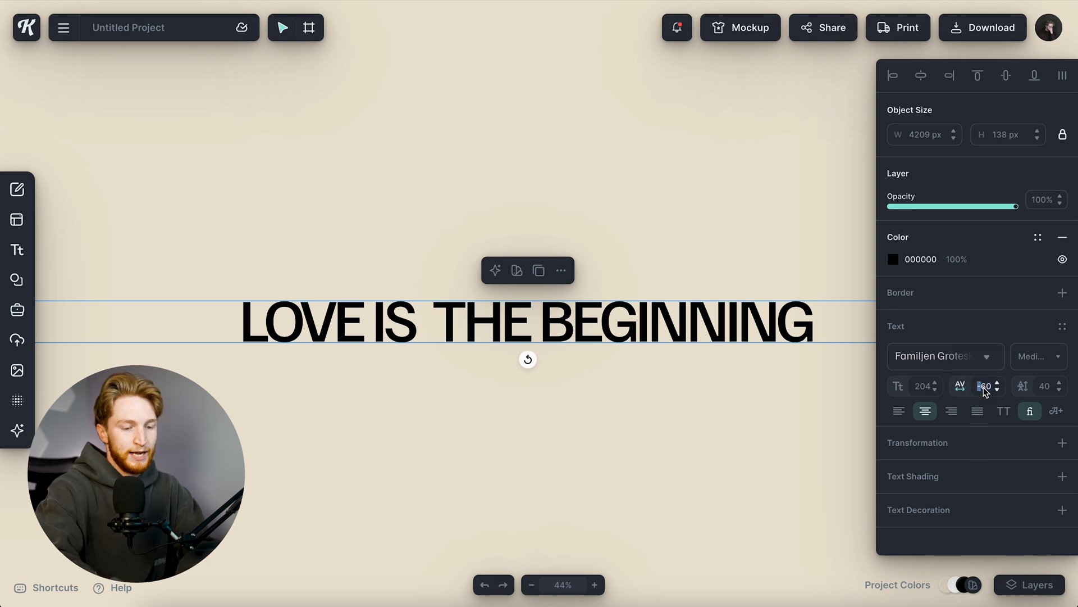
type("-70")
Remove the extra space between IS and THE in the headline.
left_click(537, 429)
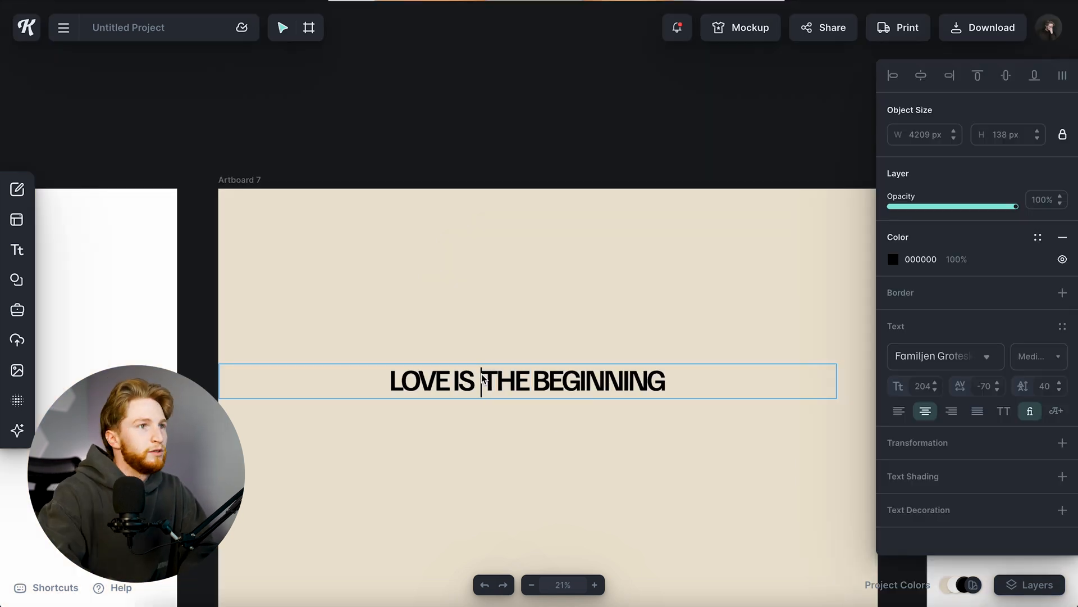
key("BackSpace")
key("Escape")
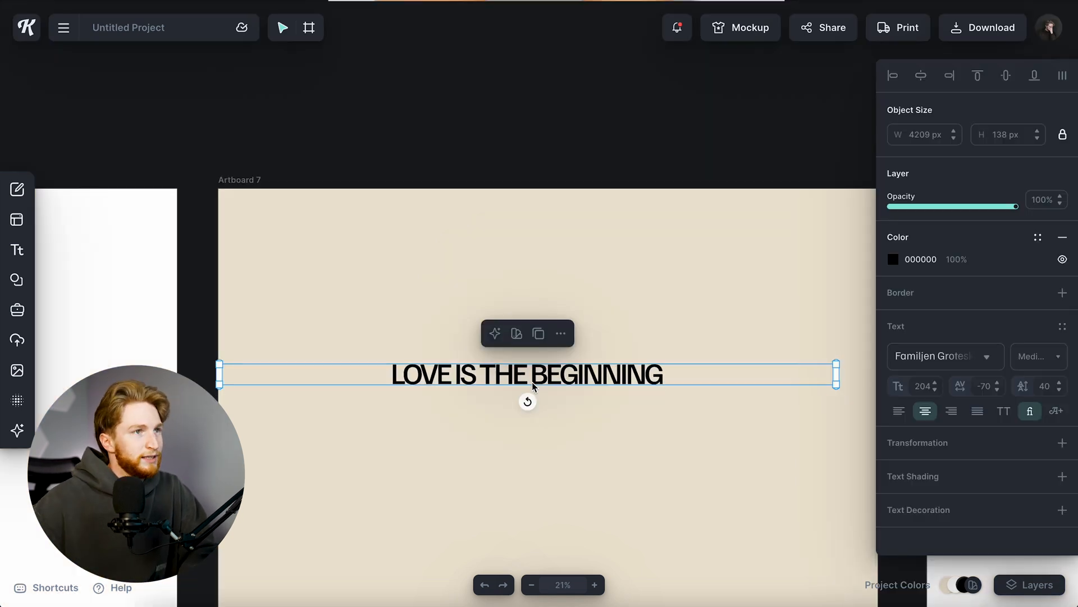
Compare the headline with the Jil Sander shirt reference and enlarge it to font size 353, about 3454 px wide.
scroll(532, 381, "down", 5)
scroll(647, 329, "up", 2)
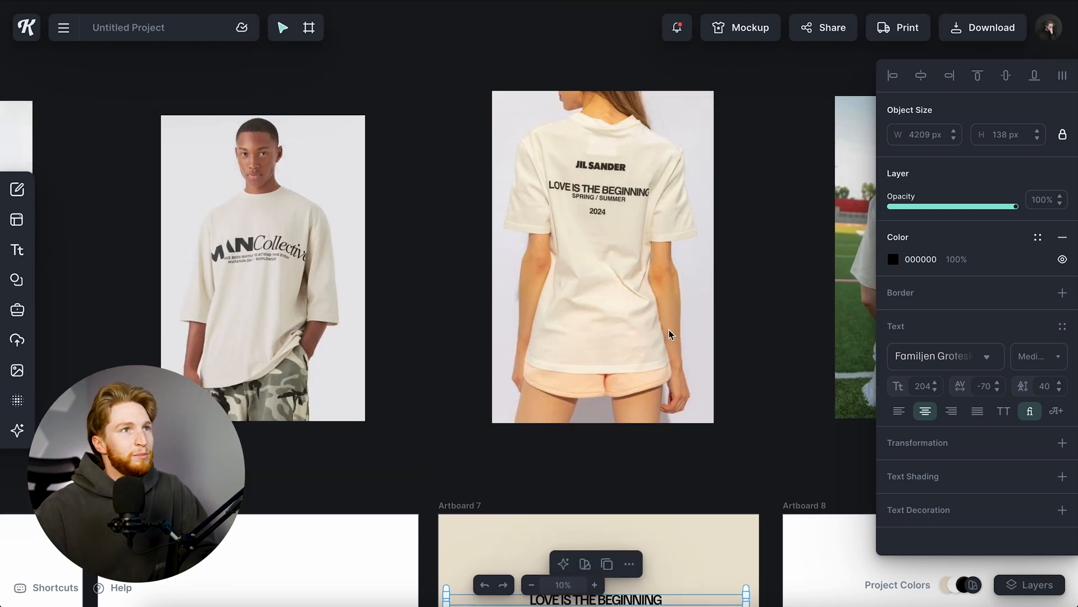
scroll(670, 327, "down", 5)
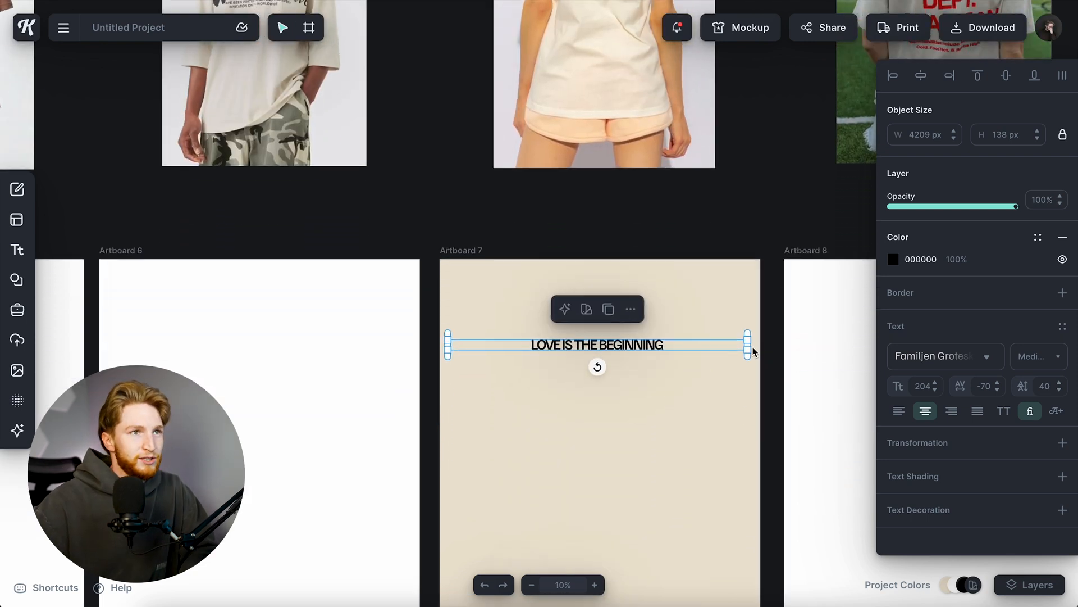
left_click_drag(747, 350, 682, 367)
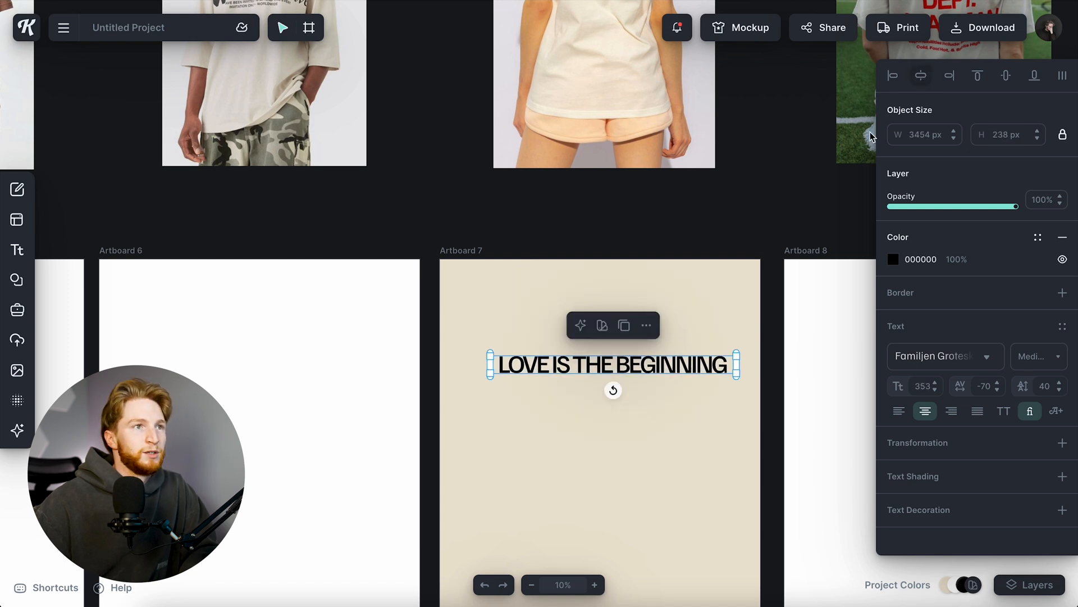
Duplicate the headline directly below the original and set the copy's letter spacing to -20.
left_click(659, 370, "alt")
left_click_drag(658, 371, 666, 409)
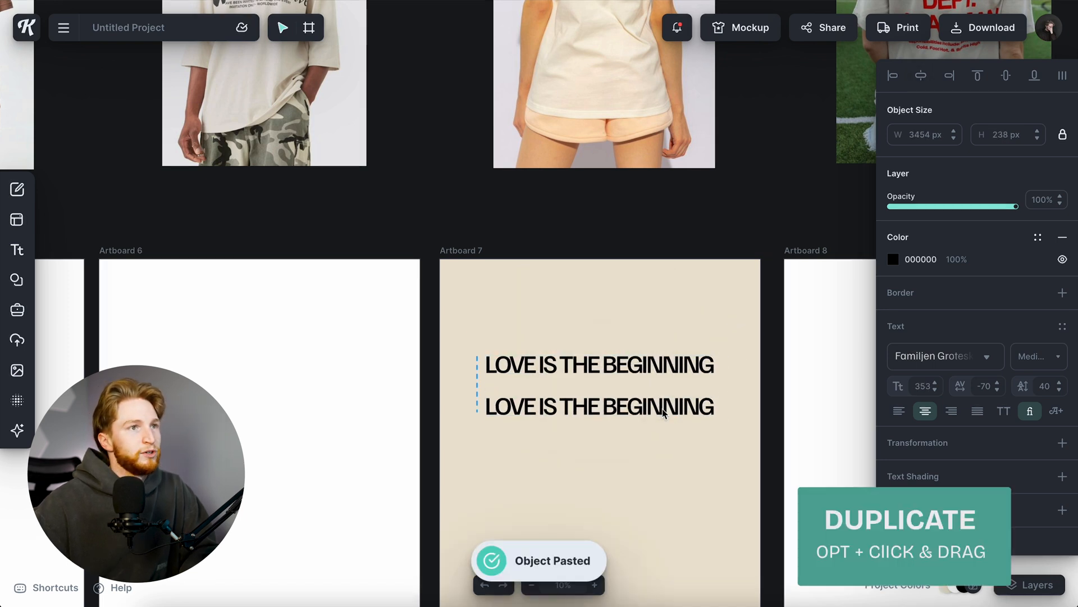
scroll(652, 405, "up", 5)
left_click(987, 386)
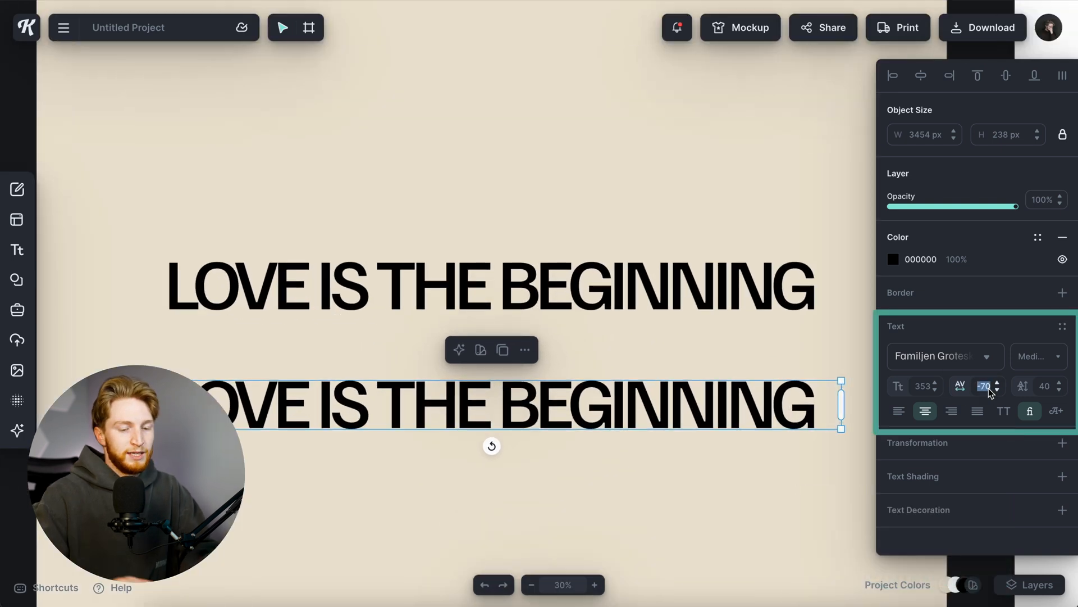
type("-40")
key("BackSpace")
key("BackSpace")
type("20")
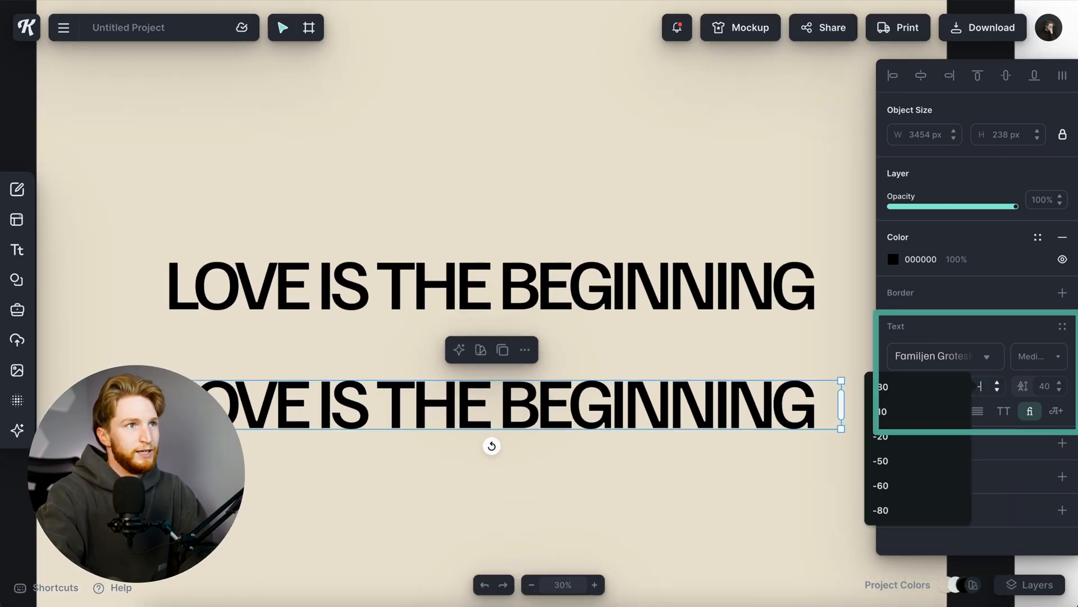
key("Return")
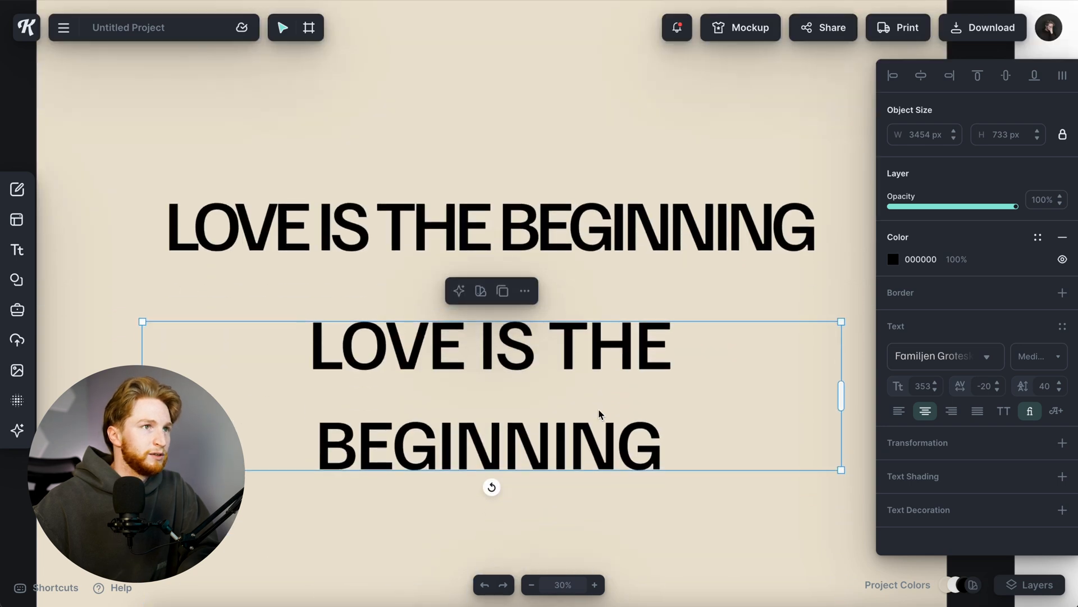
Change the copy's text to SPRING / SUMMER and scale it down to sit centered just under the headline.
double_click(600, 415)
type("SPRING / SUMMER")
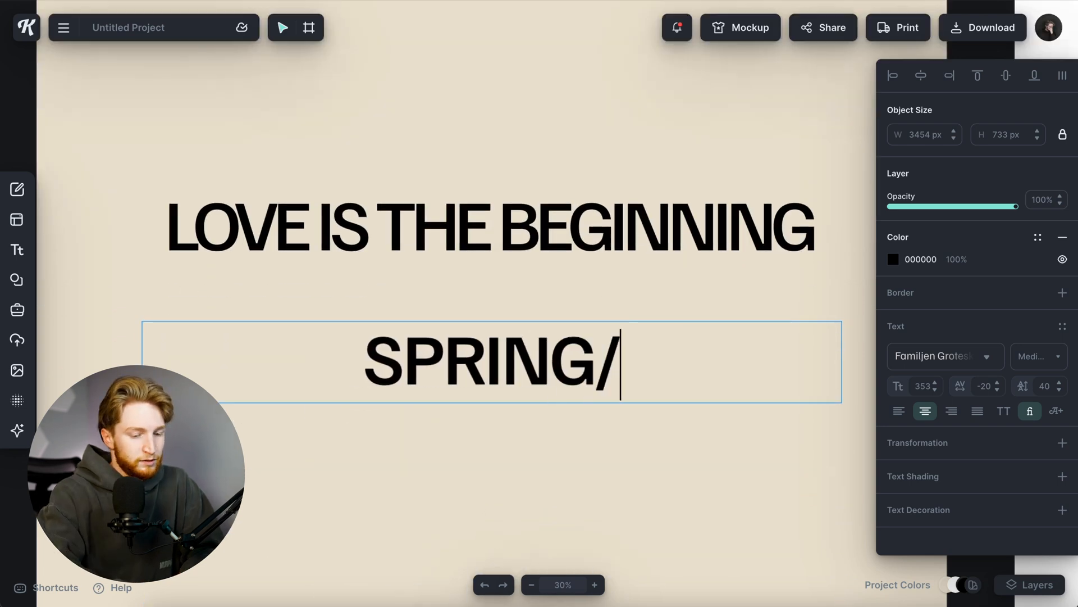
key("Escape")
left_click_drag(842, 493, 690, 461)
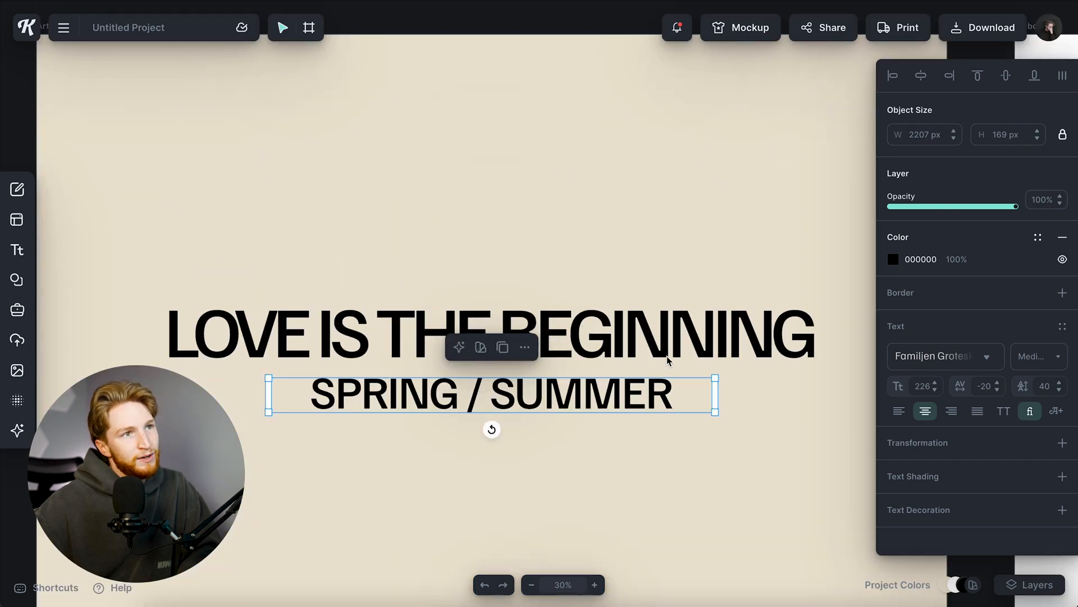
left_click_drag(714, 412, 708, 412)
left_click(740, 400)
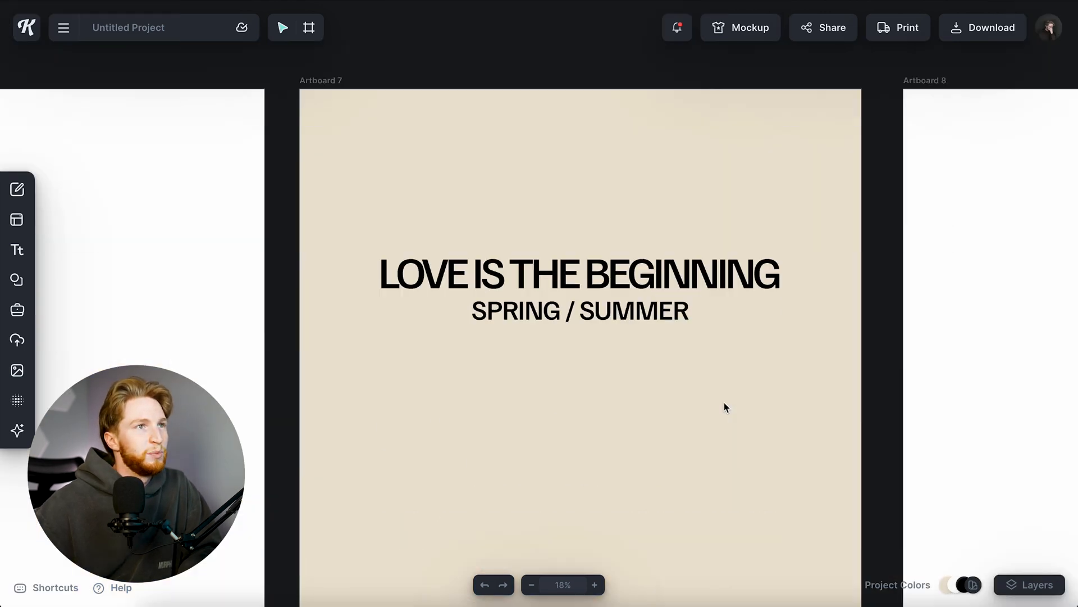
Reduce the gap between the headline and the SPRING / SUMMER line on Artboard 7.
scroll(696, 376, "up", 5)
left_click(652, 291)
left_click(682, 430)
scroll(682, 431, "down", 5)
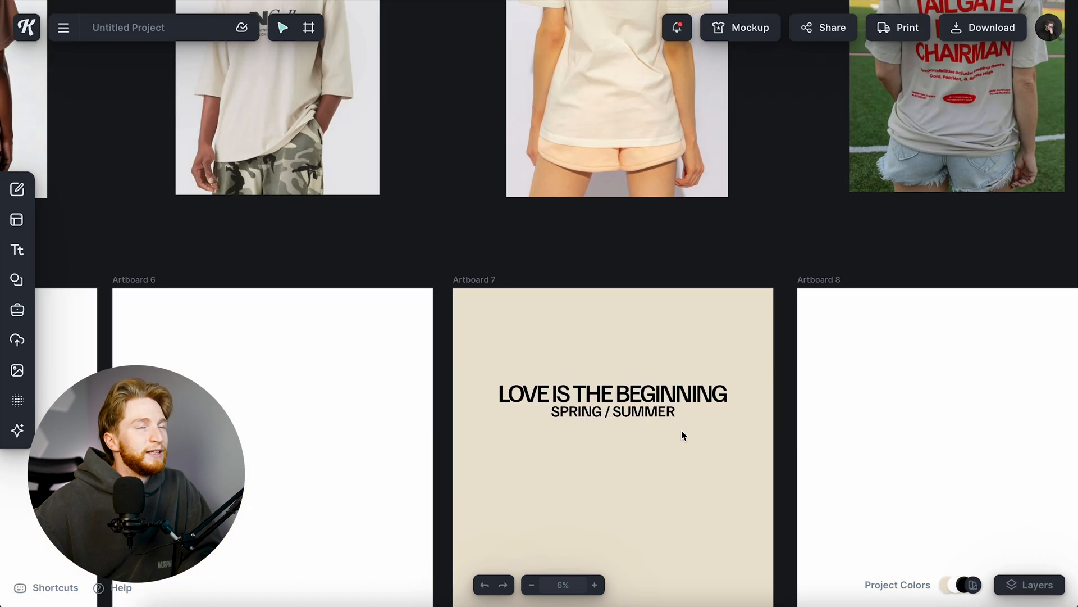
Place a copy of the headline lower on Artboard 7 and replace its text with 2025.
scroll(642, 207, "up", 2)
left_click(652, 185)
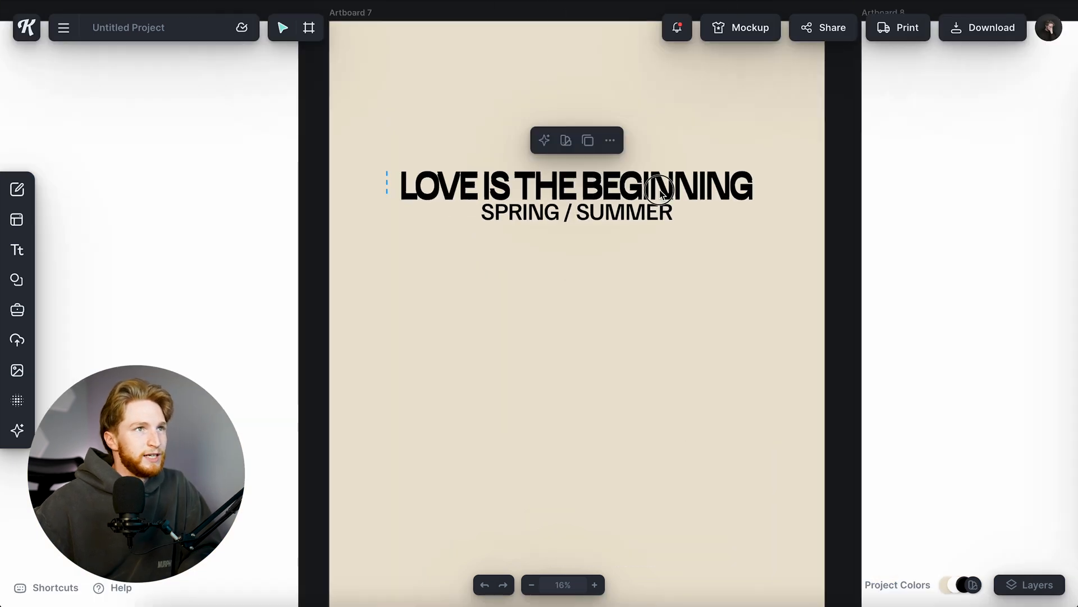
key("ctrl+c")
key("ctrl+v")
key("ctrl+a")
left_click(670, 396)
double_click(674, 359)
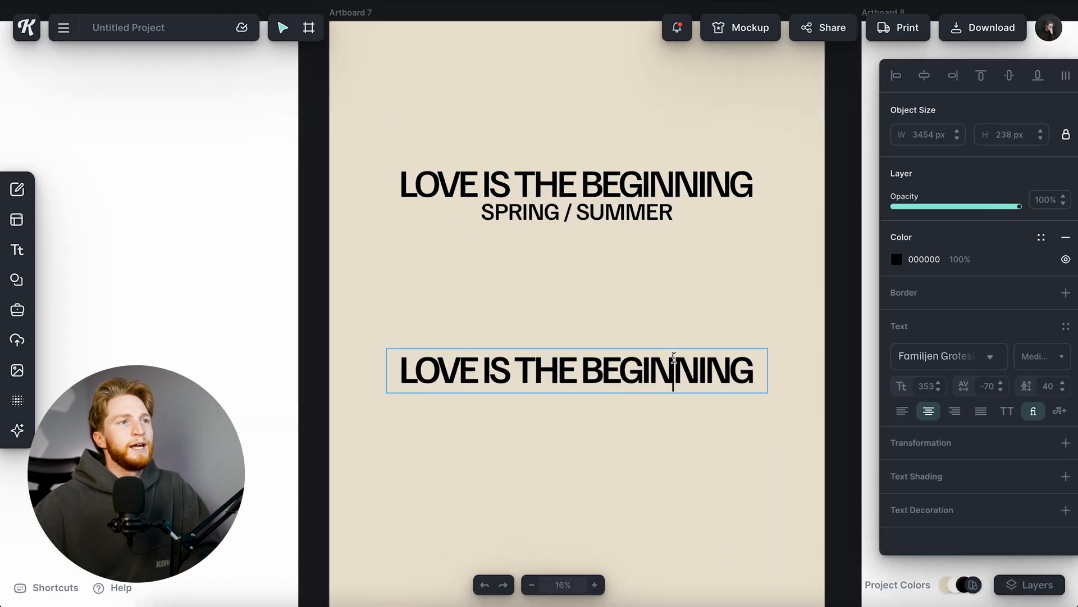
key("ctrl+a")
type("2025")
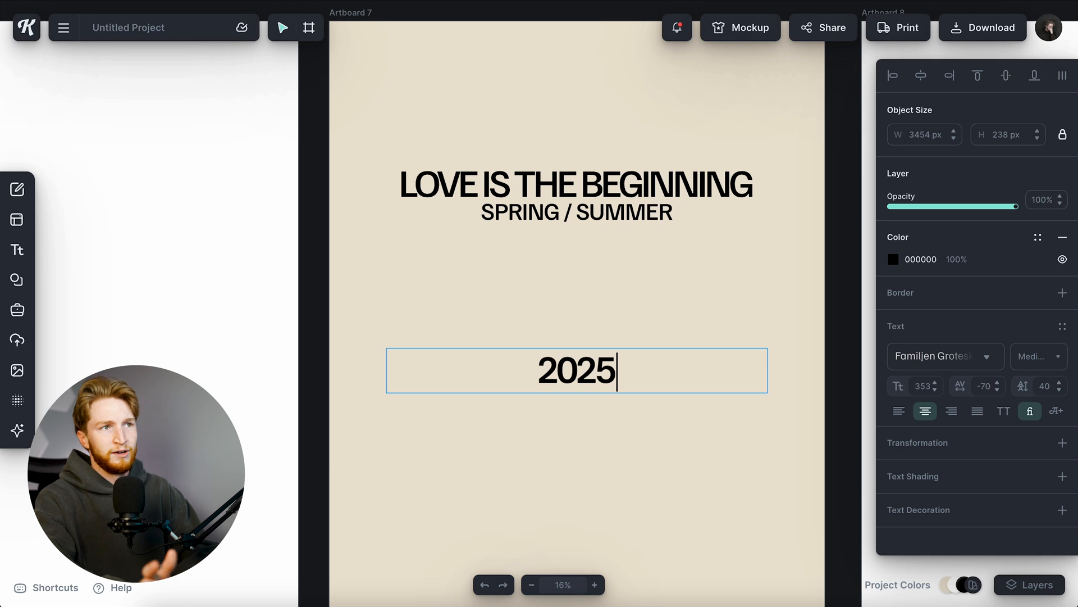
Finish editing the 2025 text and scale it down to about 2621 px wide, comparing it with the reference shirt.
key("Escape")
scroll(605, 450, "up", 5)
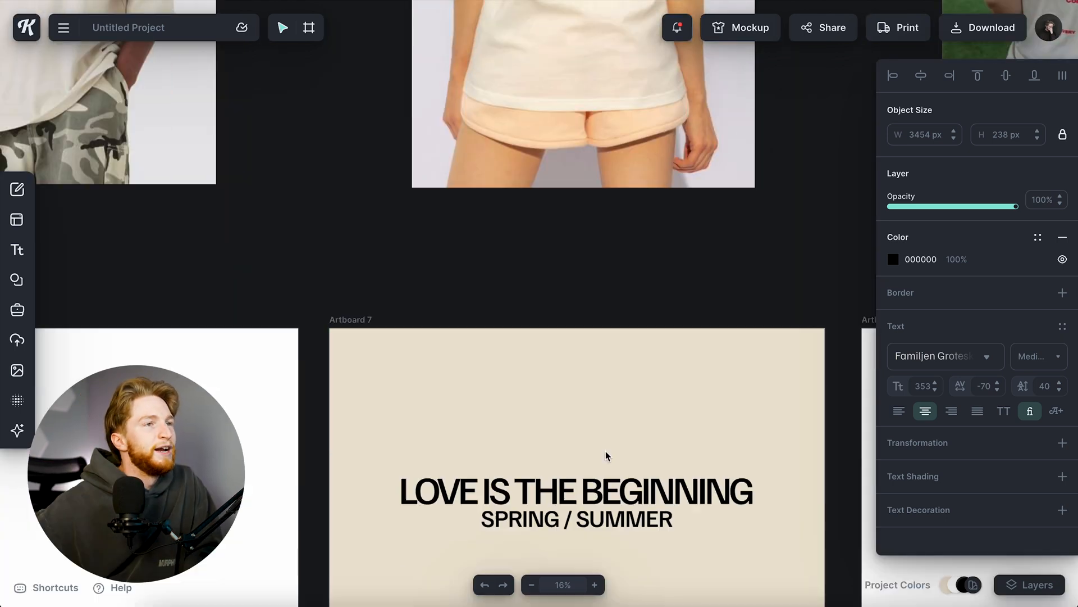
scroll(643, 494, "down", 3)
left_click_drag(762, 521, 732, 509)
scroll(649, 450, "up", 5)
scroll(649, 446, "down", 5)
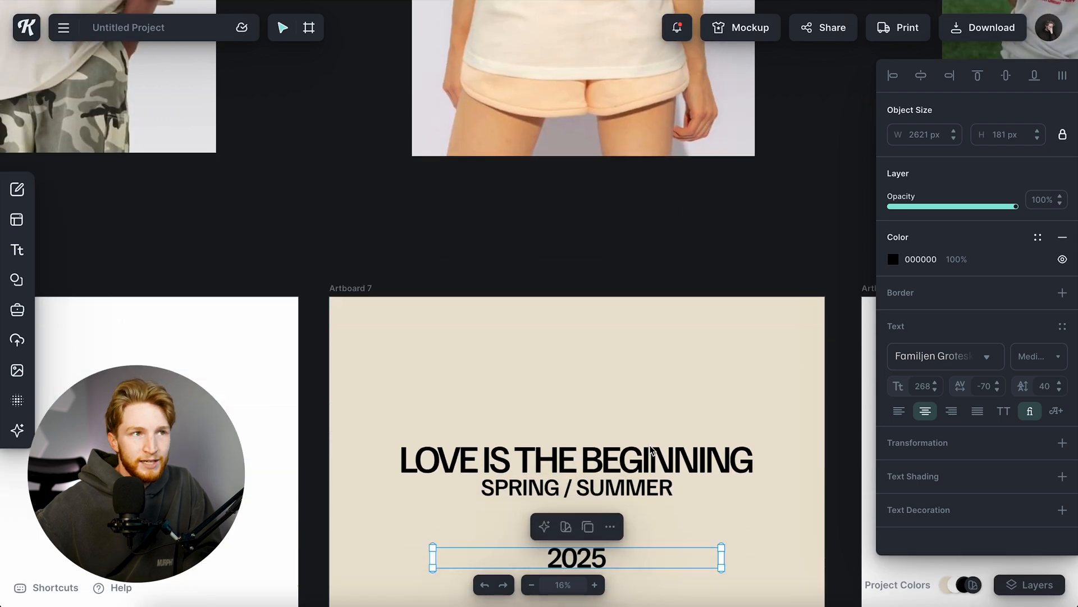
Move the 2025 text slightly closer to the SPRING / SUMMER line, matching the spacing on the reference shirt.
key("Escape")
left_click(597, 384)
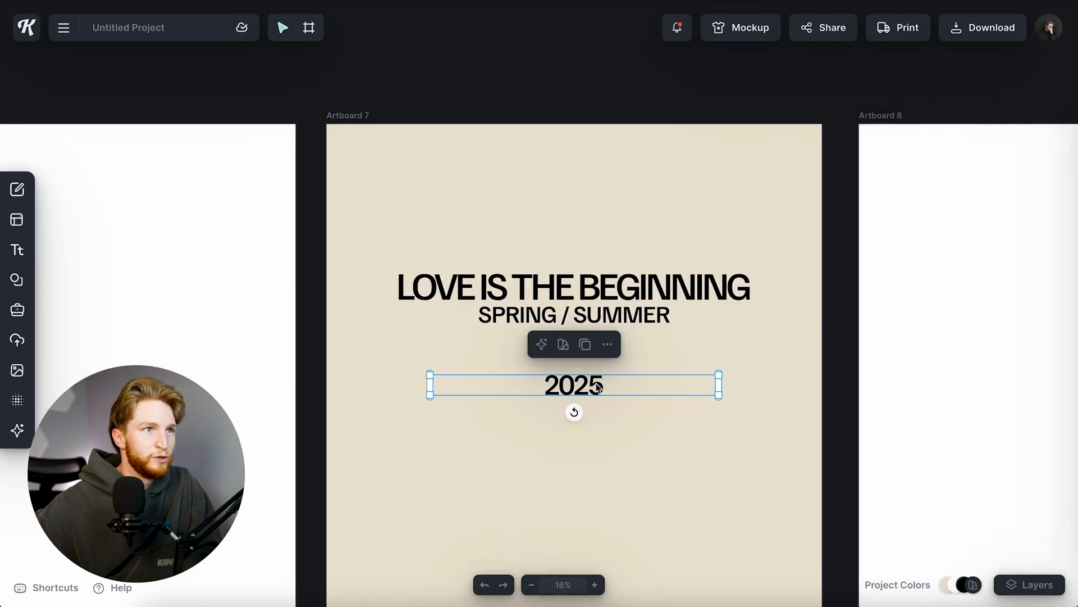
left_click_drag(594, 383, 594, 368)
key("Escape")
scroll(691, 444, "up", 5)
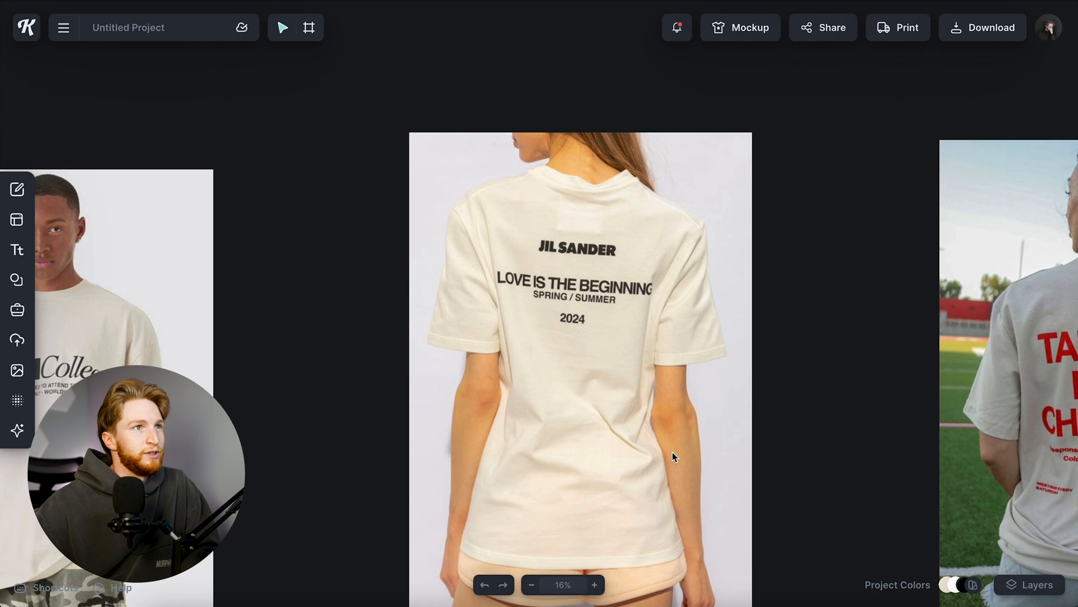
Select all three text lines and shift them down together on Artboard 7, leaving room above for the brand name.
scroll(672, 452, "down", 5)
left_click(516, 297)
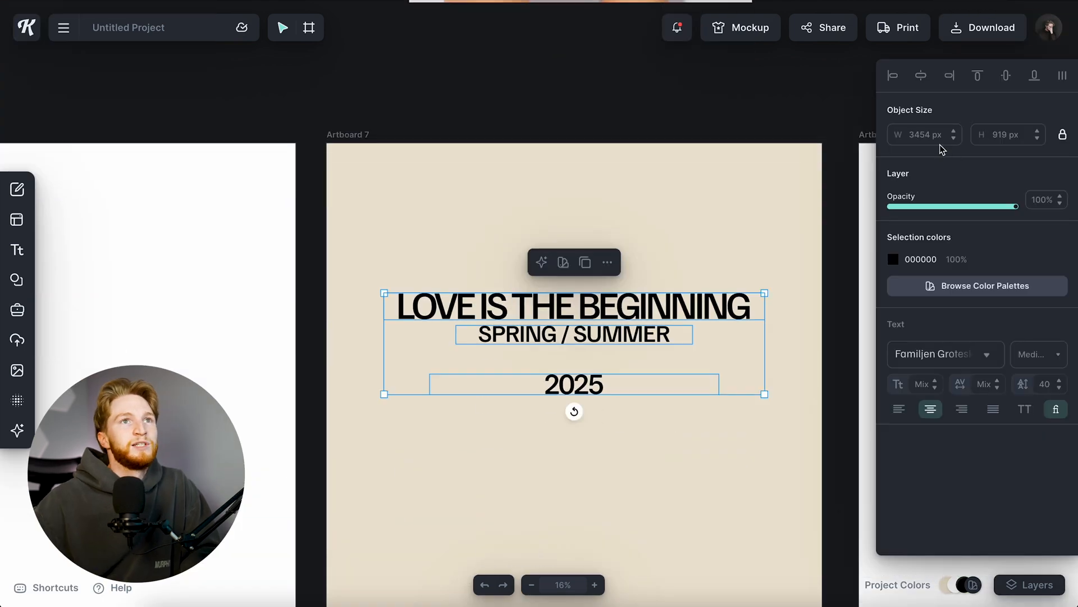
key("Escape")
scroll(629, 352, "up", 5)
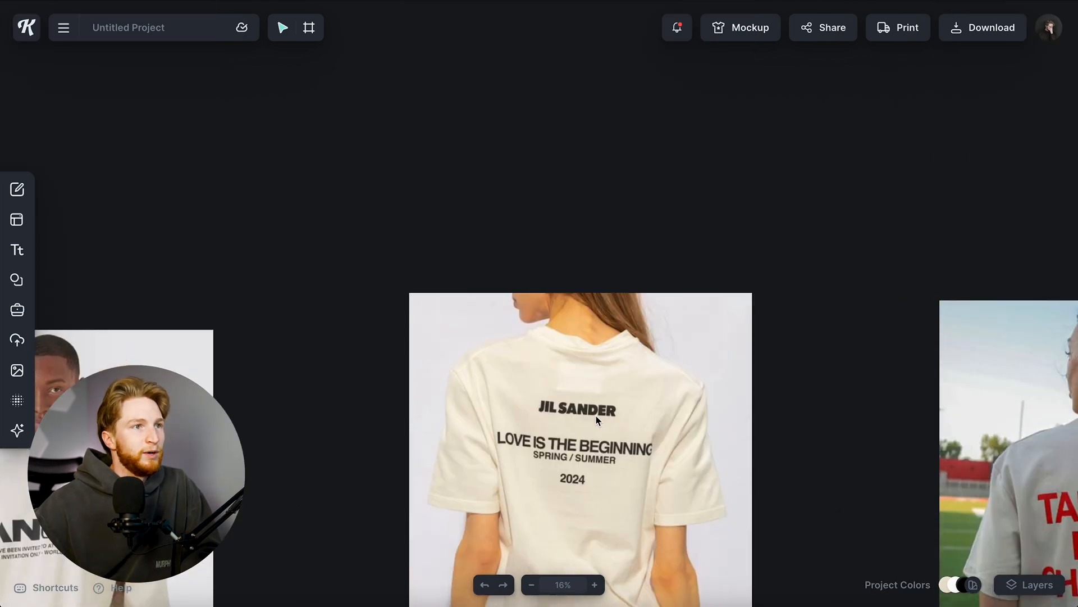
scroll(595, 414, "down", 5)
Add a new text object above the LOVE IS THE BEGINNING line and set its font to Roboto Black.
key("t")
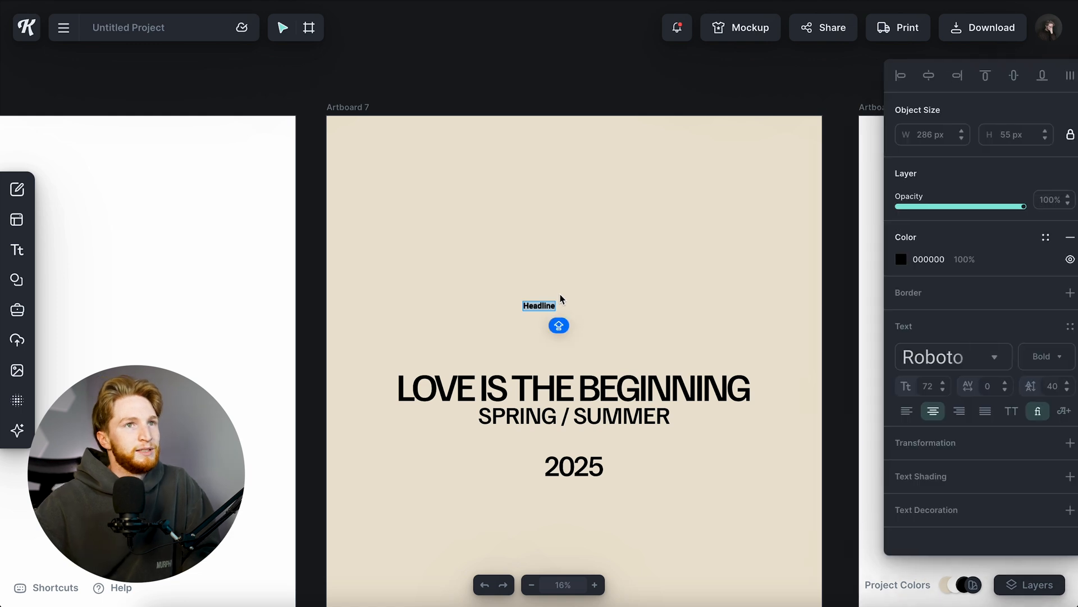
left_click(913, 358)
left_click(795, 365)
left_click(1048, 357)
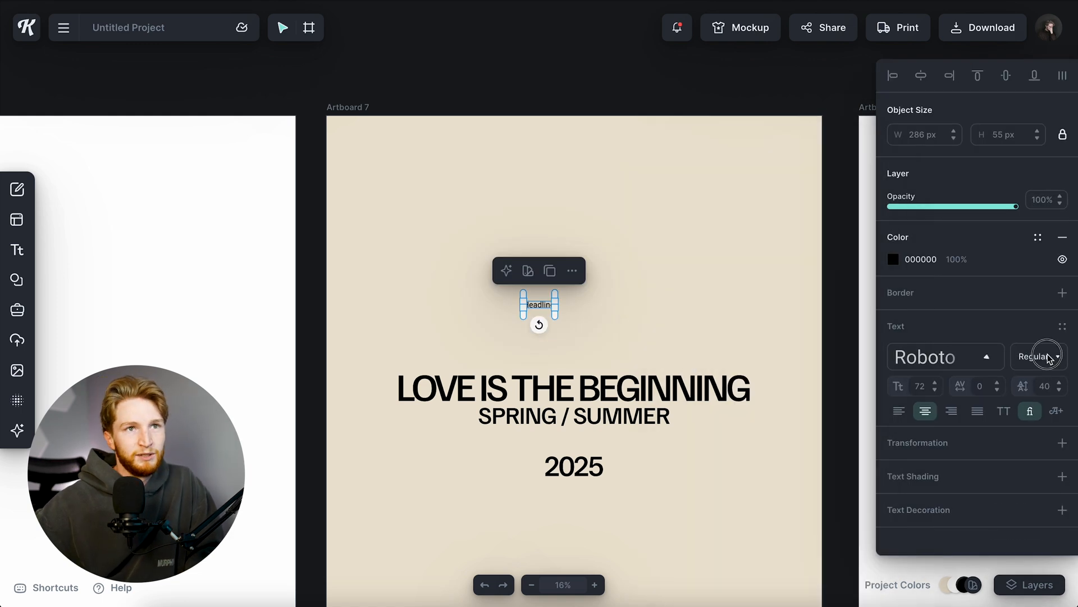
scroll(1026, 478, "down", 2)
left_click(1003, 542)
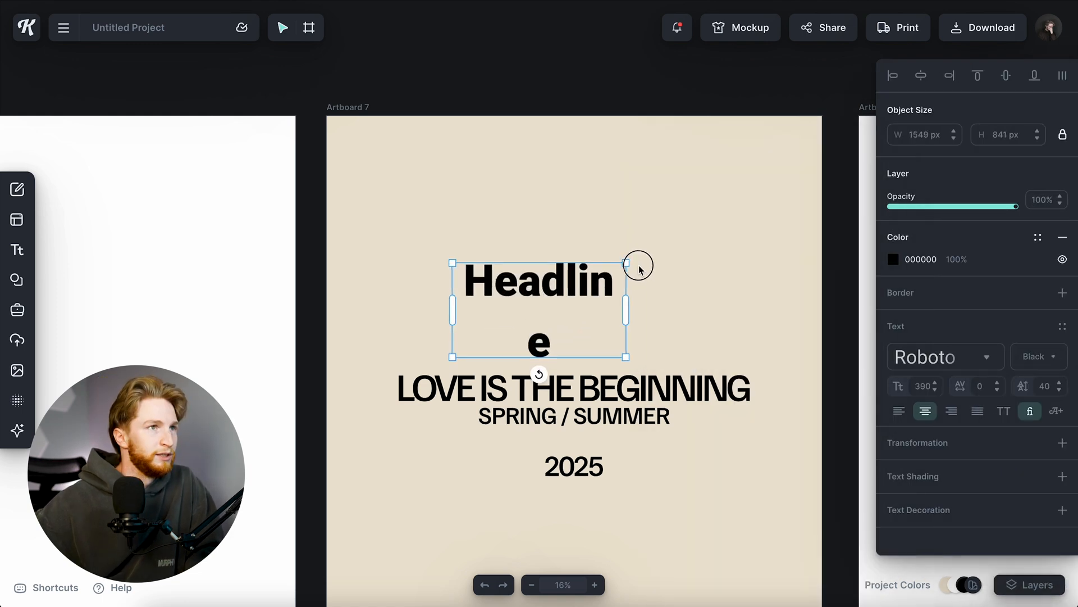
Enlarge the new text to size 621, replace its wording with JIL SANDER and widen it to fit on one line.
left_click_drag(636, 270, 683, 272)
scroll(601, 330, "up", 6)
scroll(584, 280, "down", 6)
scroll(570, 223, "up", 4)
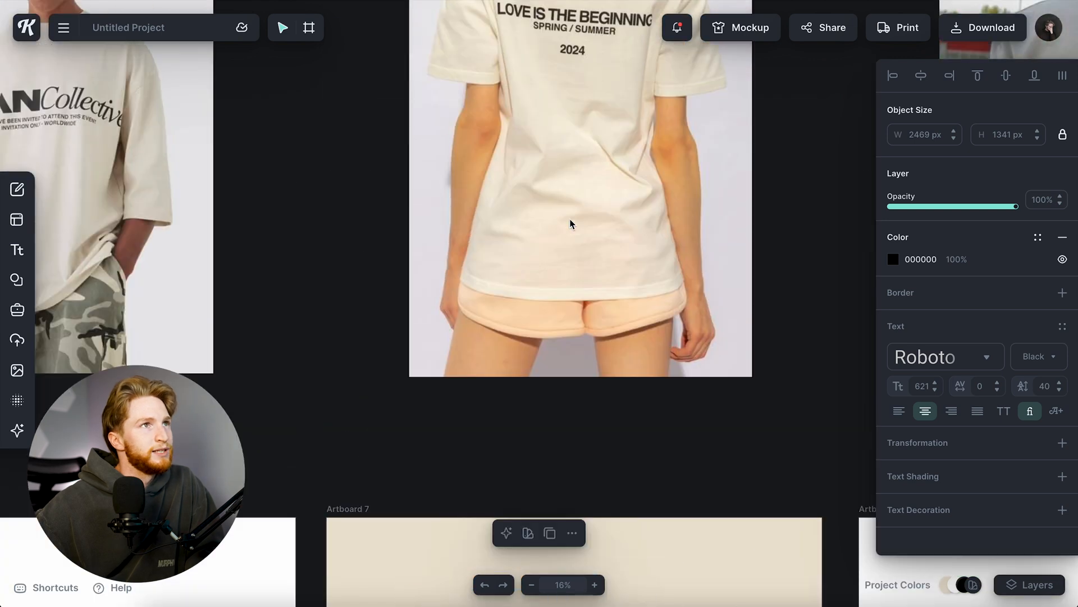
scroll(570, 223, "down", 5)
left_click_drag(676, 195, 739, 190)
Set the letter spacing of the JIL SANDER text to -40 after checking the reference shirt.
scroll(669, 168, "up", 4)
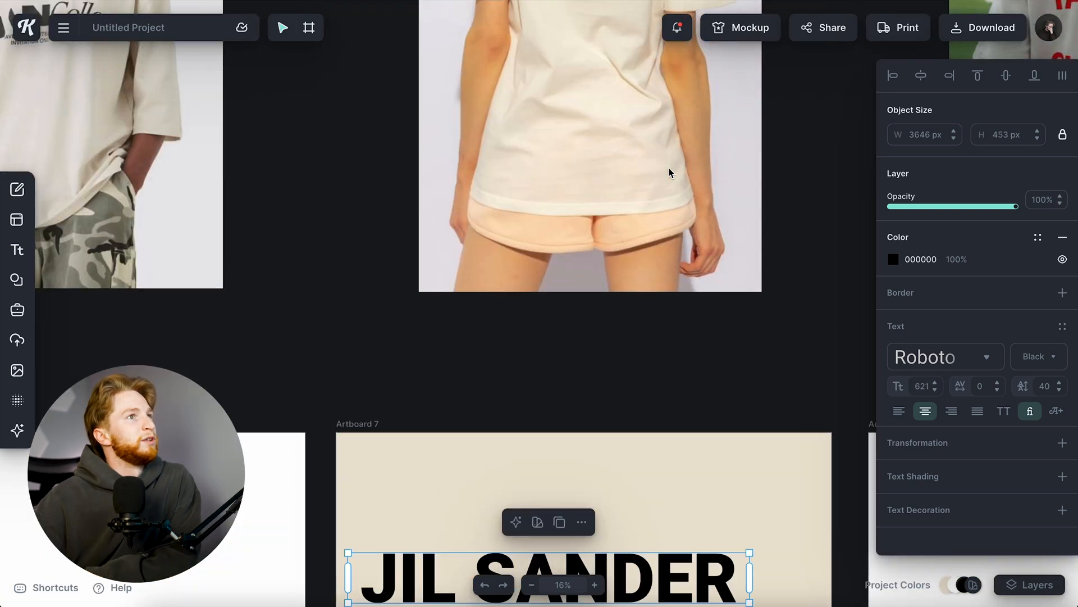
scroll(669, 167, "up", 5)
scroll(669, 168, "down", 8)
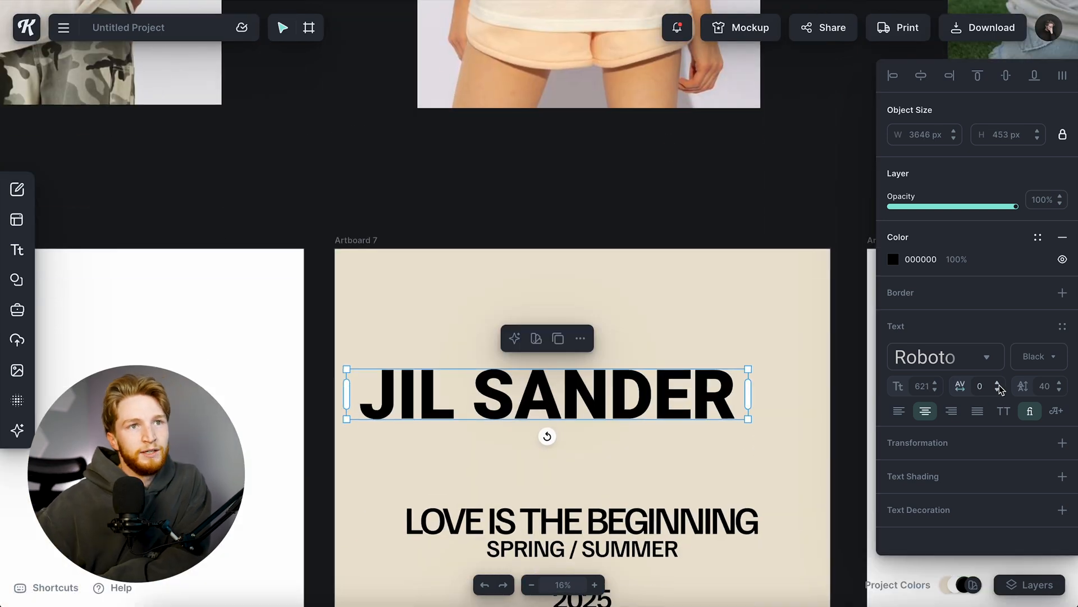
type("-40")
key("Return")
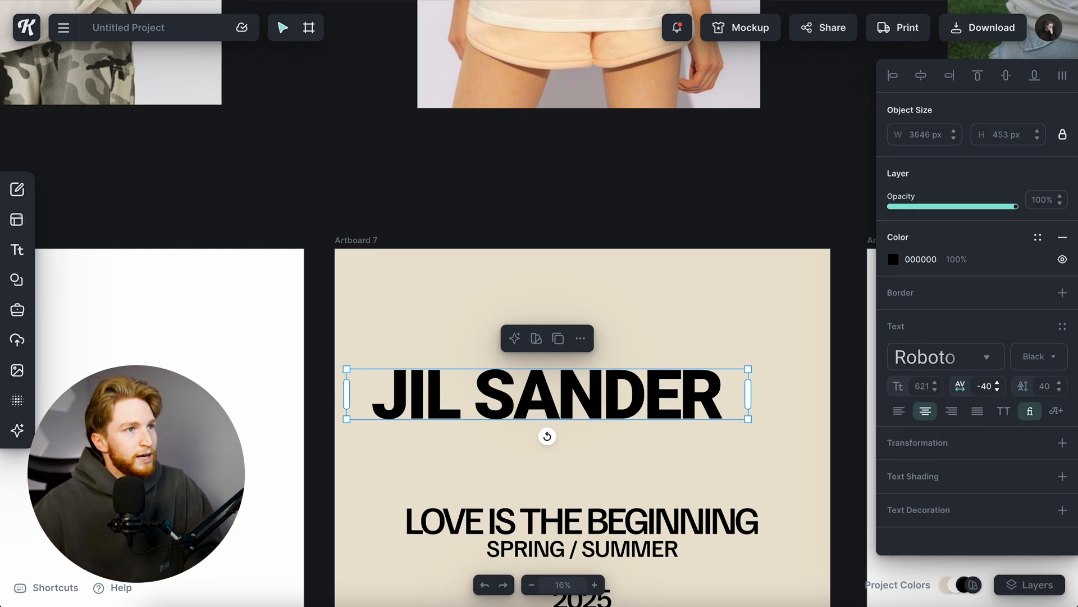
Try the Epilogue typeface on the JIL SANDER text and compare it with the reference shirt.
left_click(950, 360)
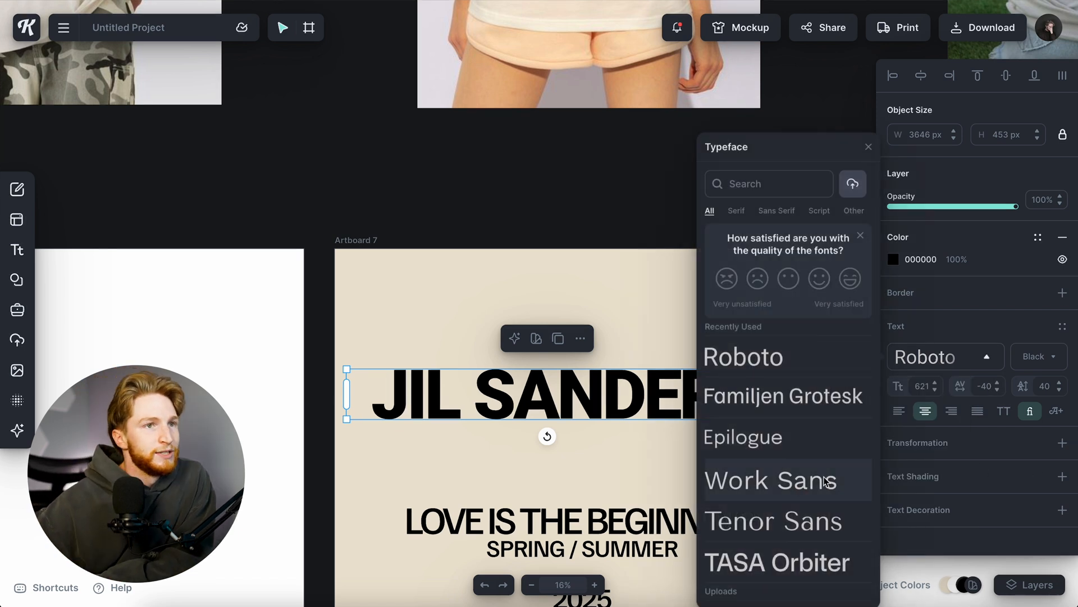
left_click(645, 306)
scroll(644, 306, "up", 5)
scroll(645, 305, "down", 8)
scroll(630, 289, "up", 5)
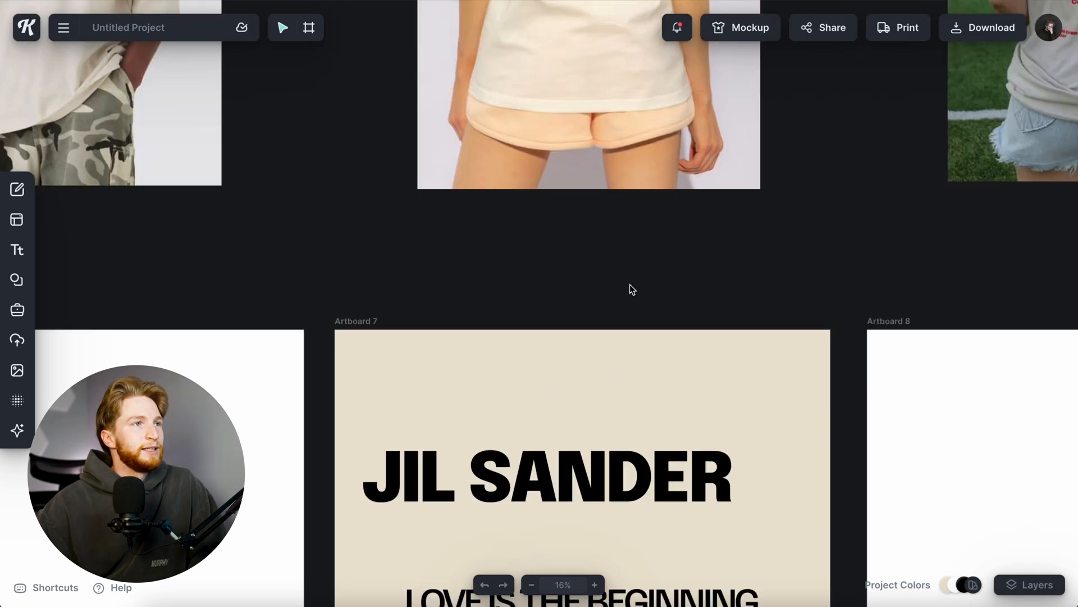
scroll(631, 289, "down", 5)
Try the sans serif typefaces BORCHA and Bricolage Grotesque on the JIL SANDER text.
left_click(621, 218)
left_click(987, 358)
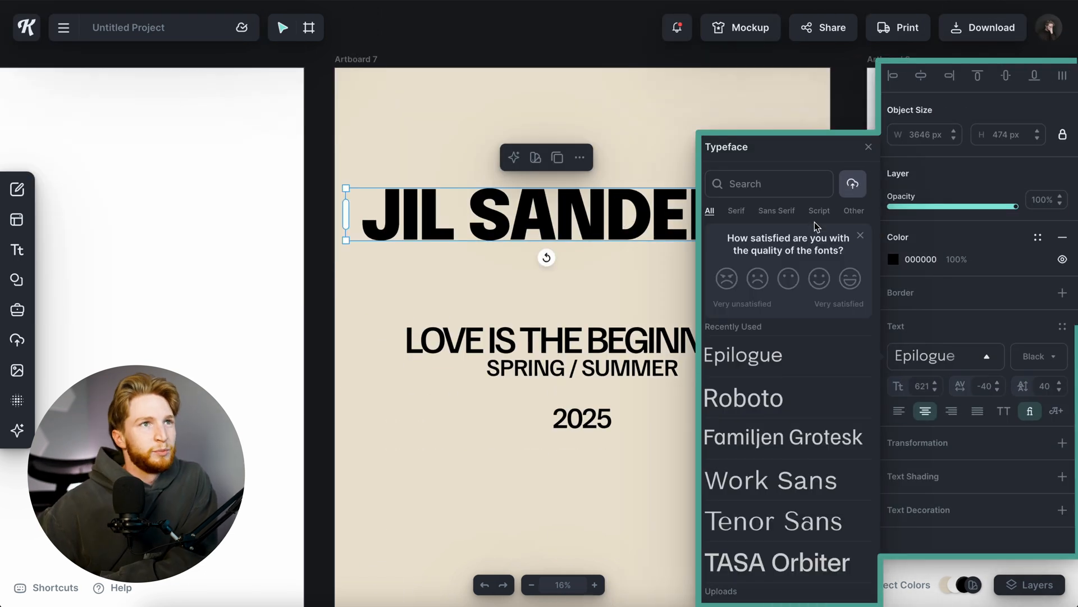
left_click(768, 212)
scroll(766, 452, "down", 2)
left_click(751, 487)
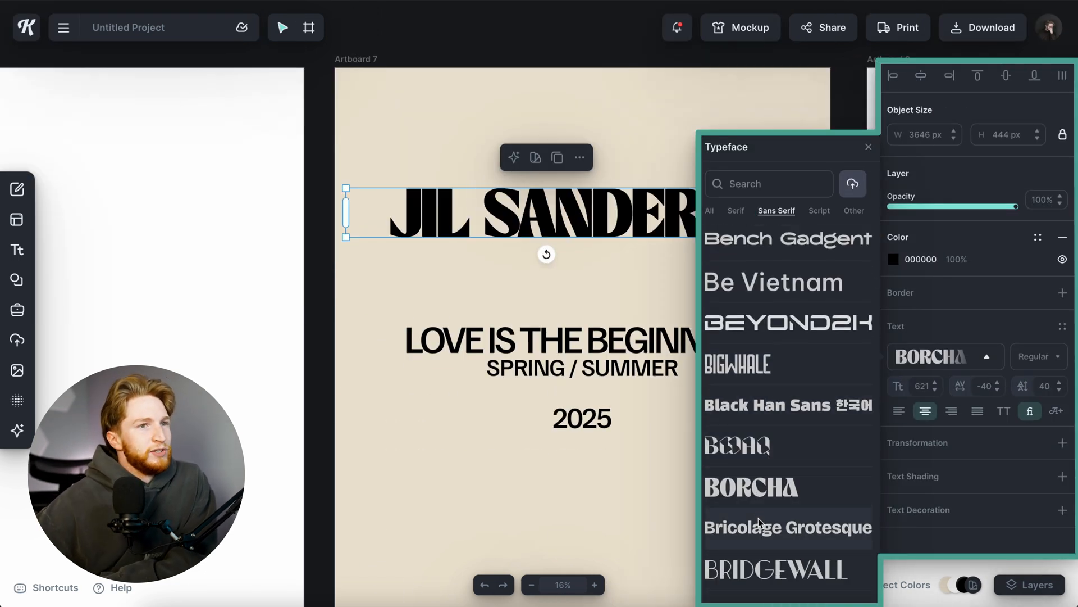
left_click(759, 522)
scroll(761, 506, "down", 2)
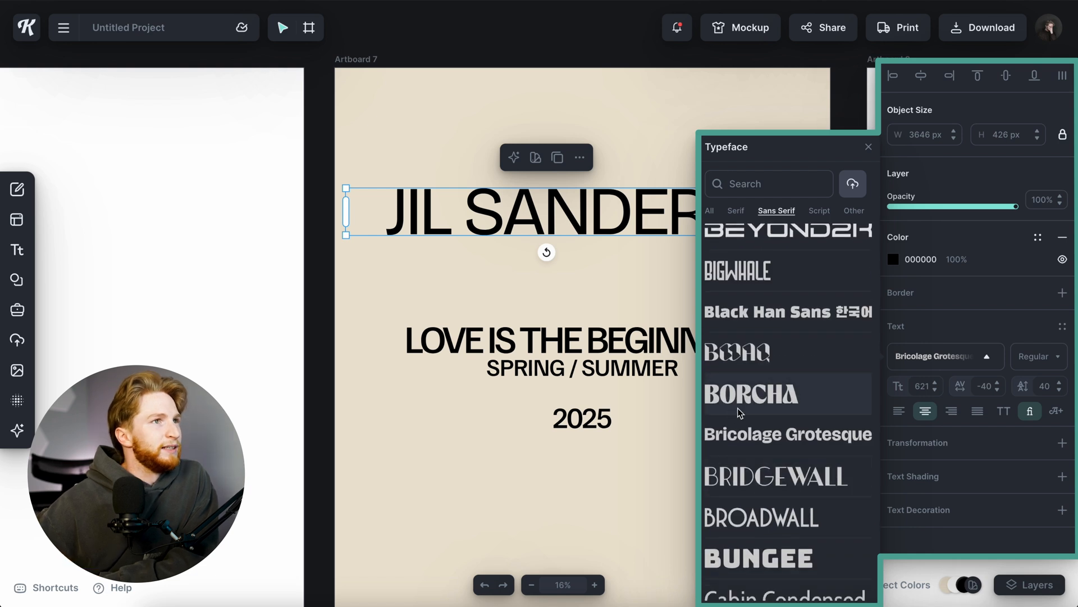
Try Cal Sans, Familjen Grotesk and Oxygen Bold on the JIL SANDER text, and remove its border.
left_click(1038, 356)
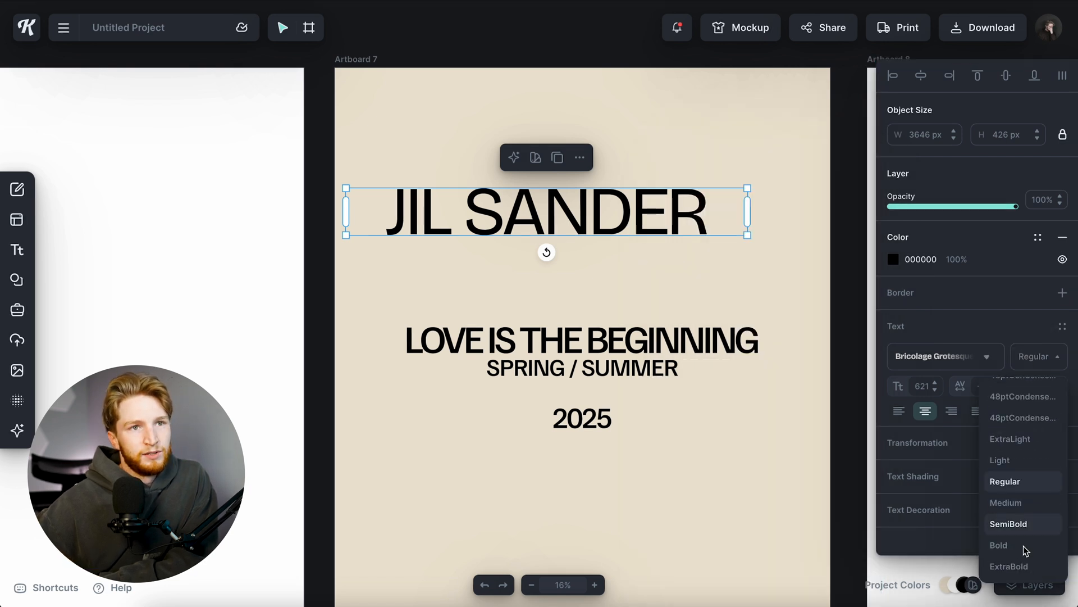
left_click(955, 359)
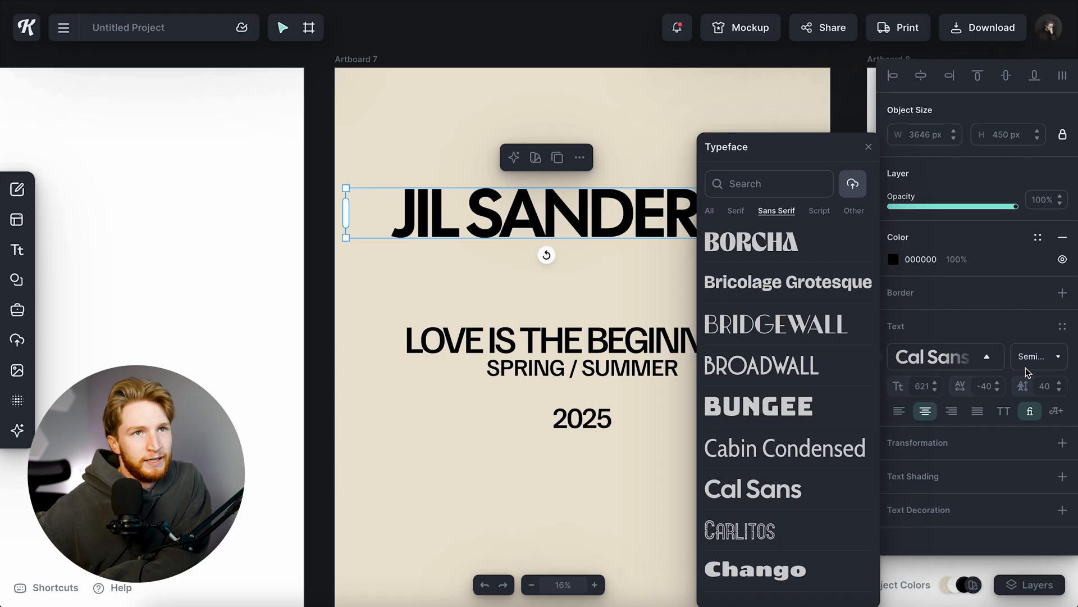
left_click(1011, 444)
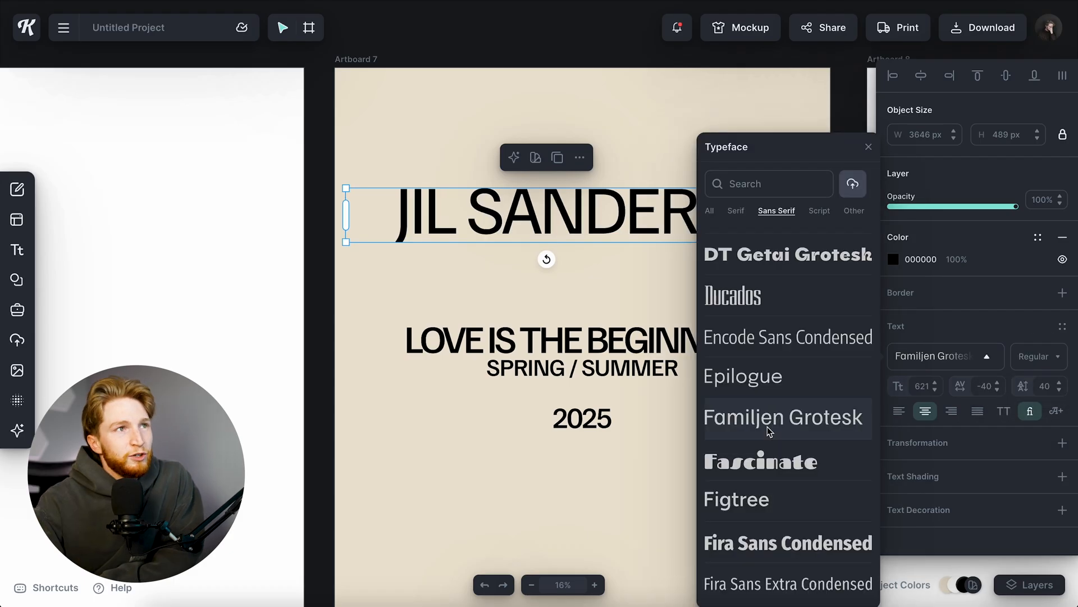
scroll(781, 500, "down", 2)
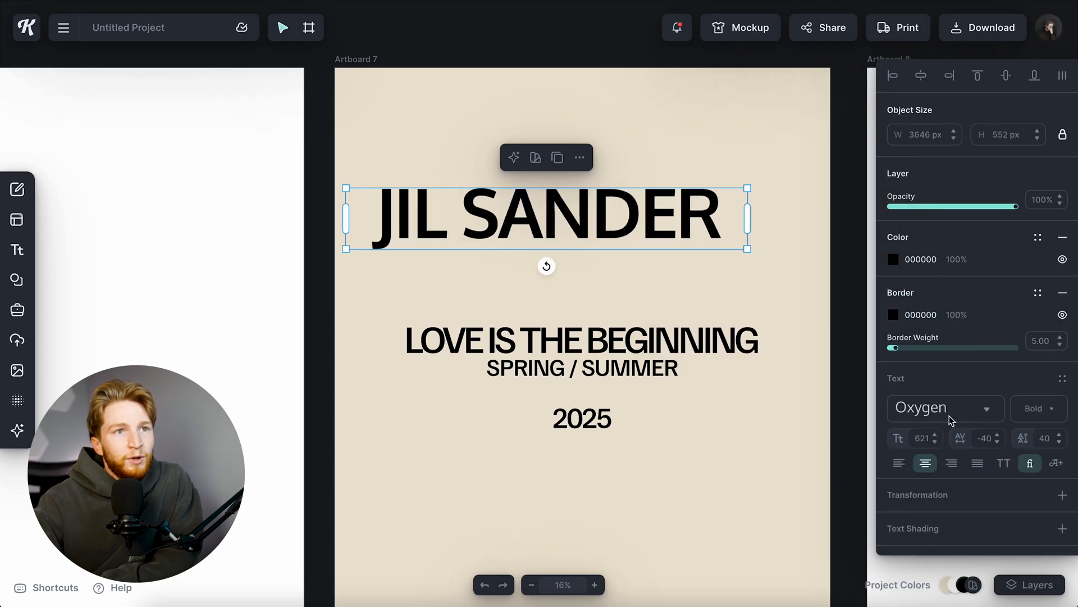
scroll(950, 411, "down", 1)
left_click(1062, 289)
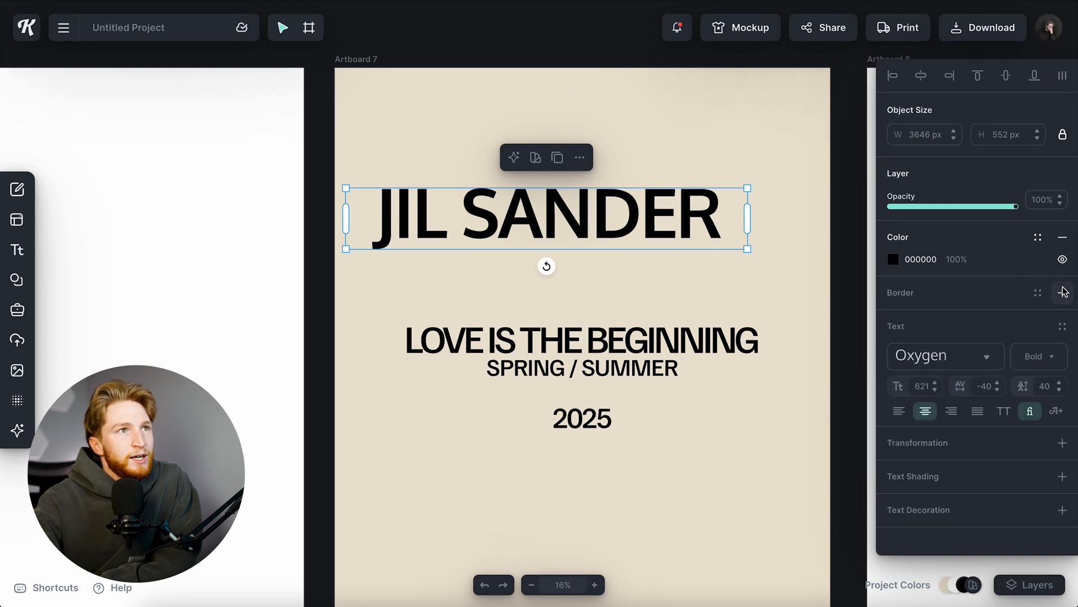
Set the JIL SANDER text's typeface to Epilogue in the Black weight.
left_click(949, 358)
scroll(764, 382, "down", 3)
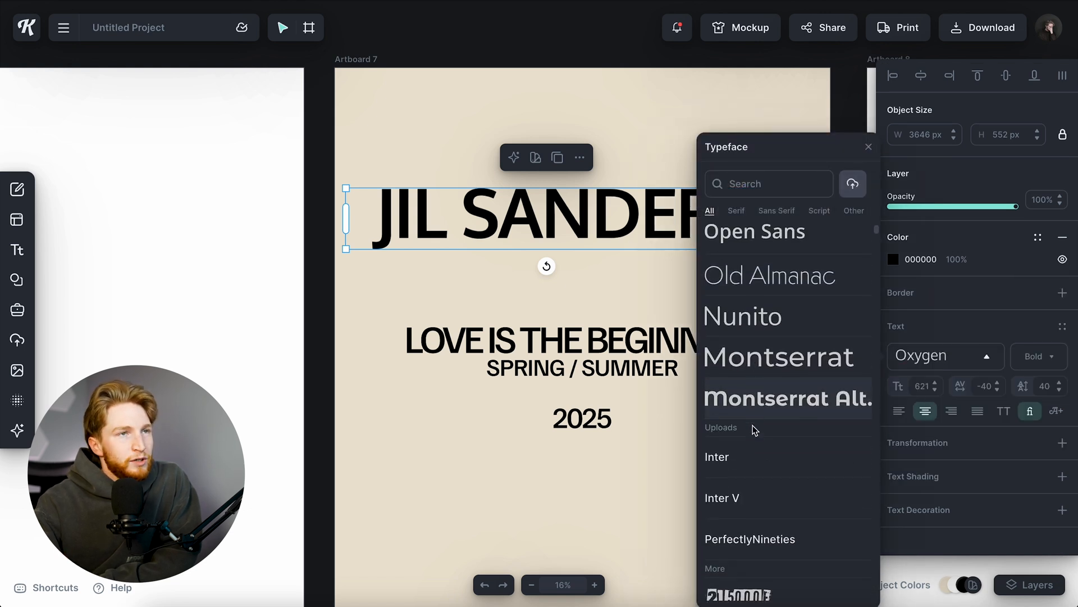
scroll(783, 305, "down", 1)
left_click(780, 211)
left_click(741, 255)
scroll(753, 337, "down", 3)
left_click(1039, 356)
left_click(1014, 568)
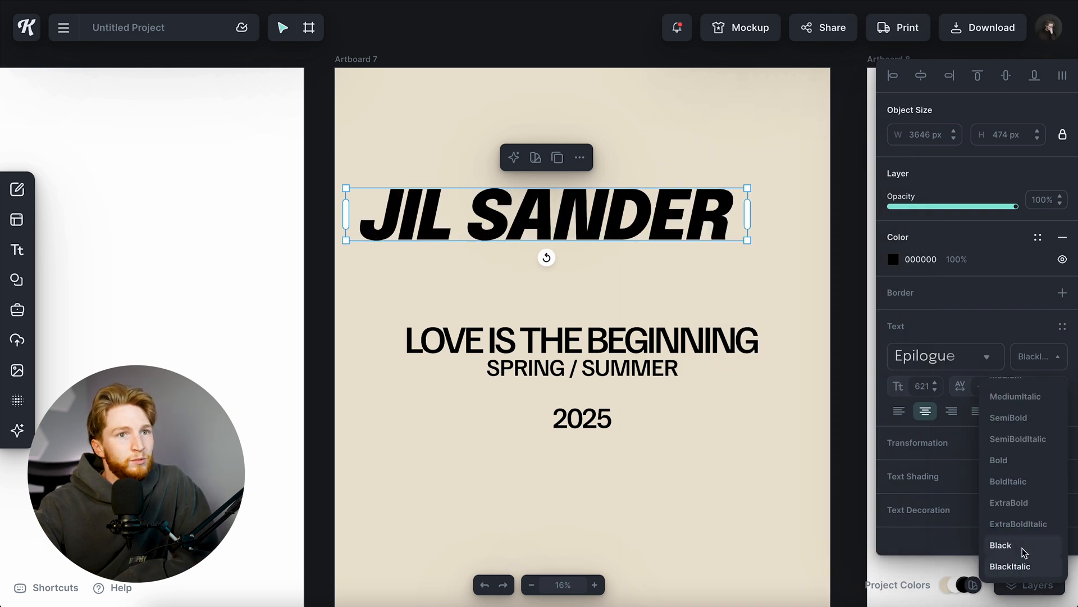
left_click(1022, 546)
Tighten the letter spacing of the JIL SANDER text to -60.
left_click(994, 386)
type("-60")
key("Return")
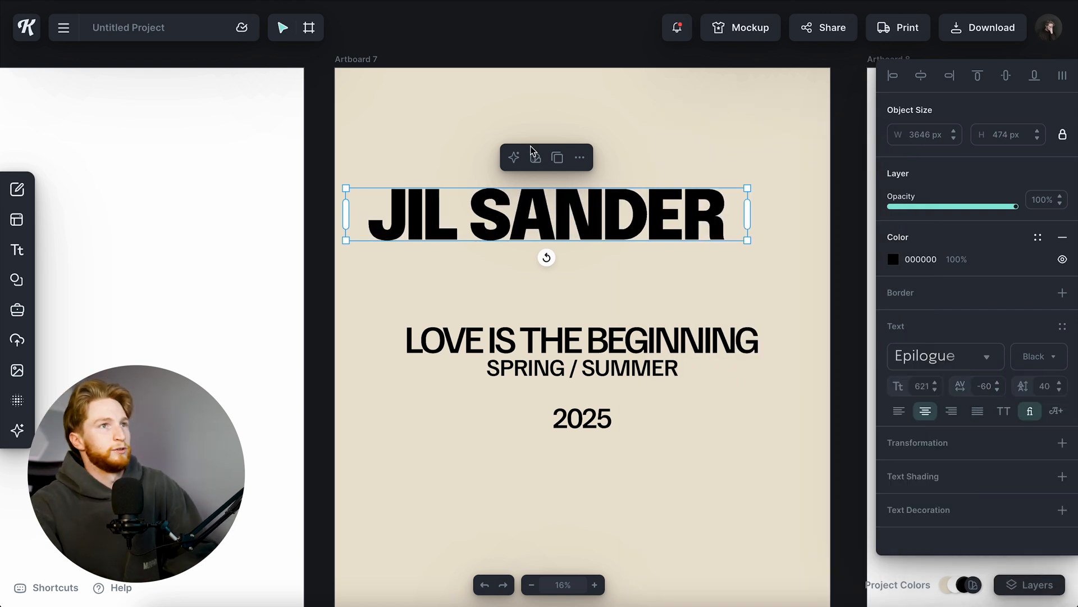
Scale the JIL SANDER text down to about 2418 px wide and center it horizontally on Artboard 7.
left_click_drag(748, 239, 613, 224)
left_click(921, 75)
left_click(756, 203)
scroll(743, 224, "down", 5)
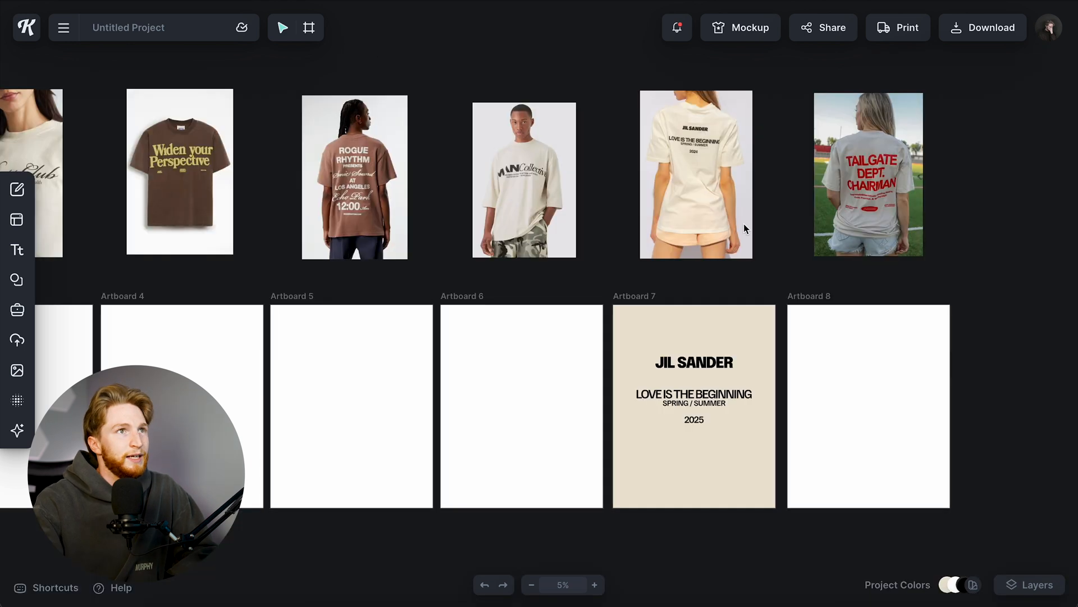
Compare the layout with the reference shirt and move all four text lines down to the vertical center of Artboard 7.
scroll(711, 137, "up", 5)
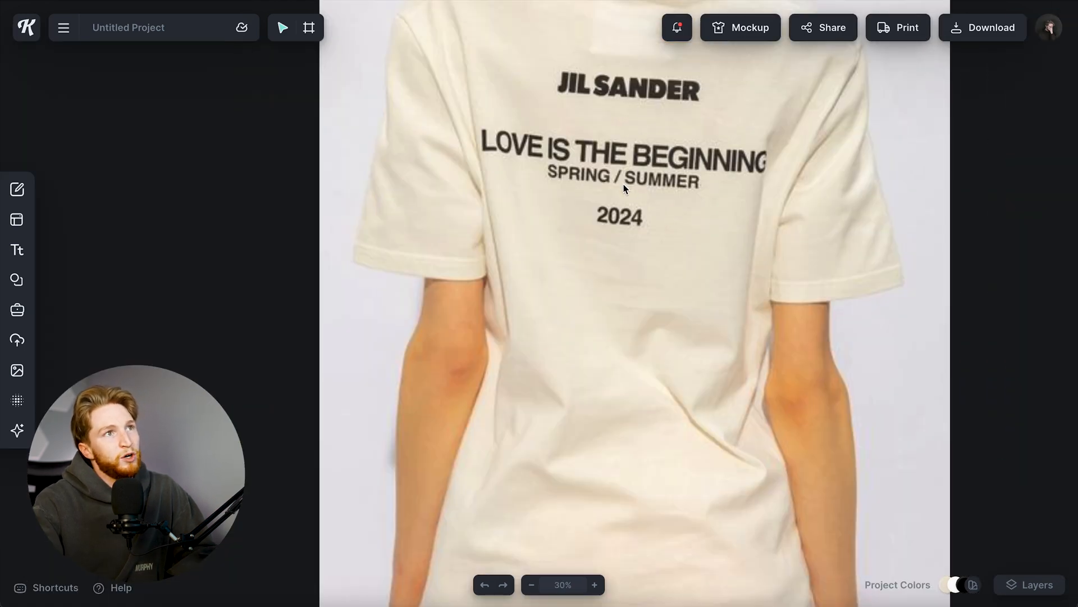
scroll(652, 279, "up", 5)
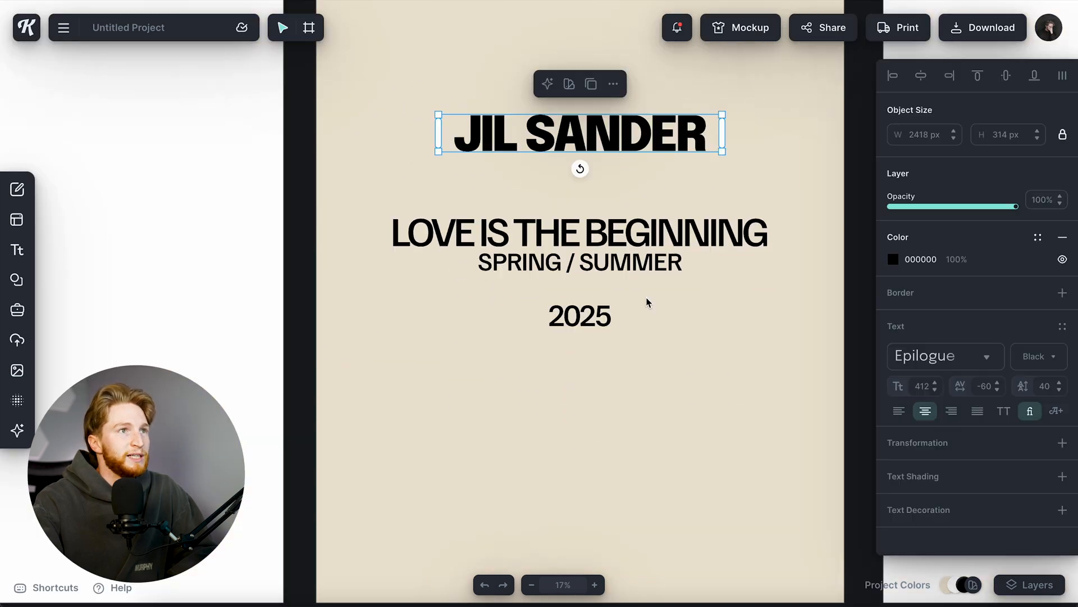
left_click(643, 319)
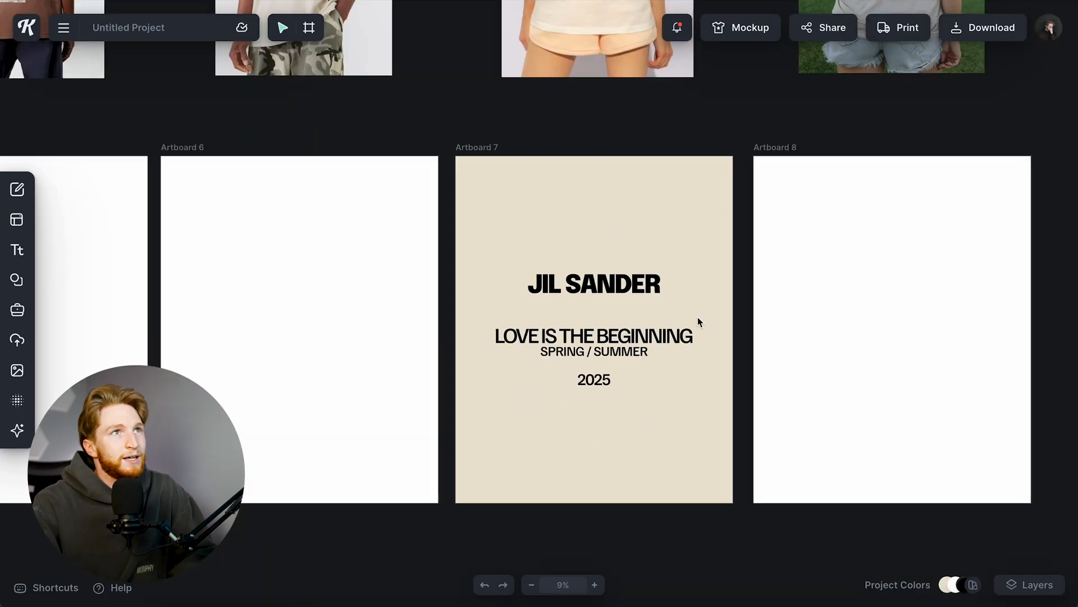
Preview the Artboard 7 design on the hanging T-shirt back-view mockup from the T-shirts collection.
mouse_move(740, 32)
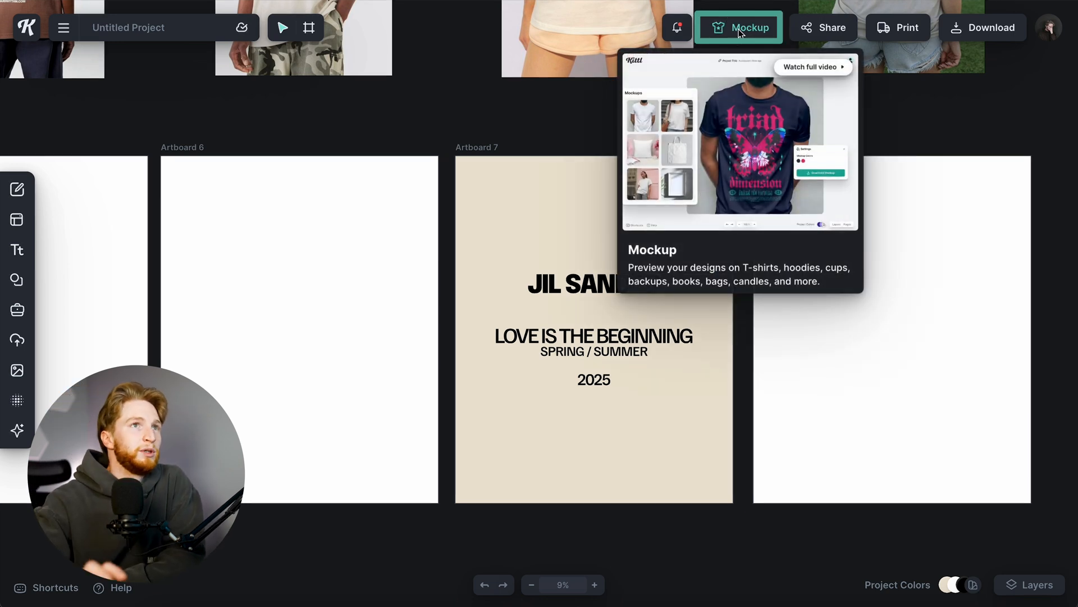
left_click(739, 29)
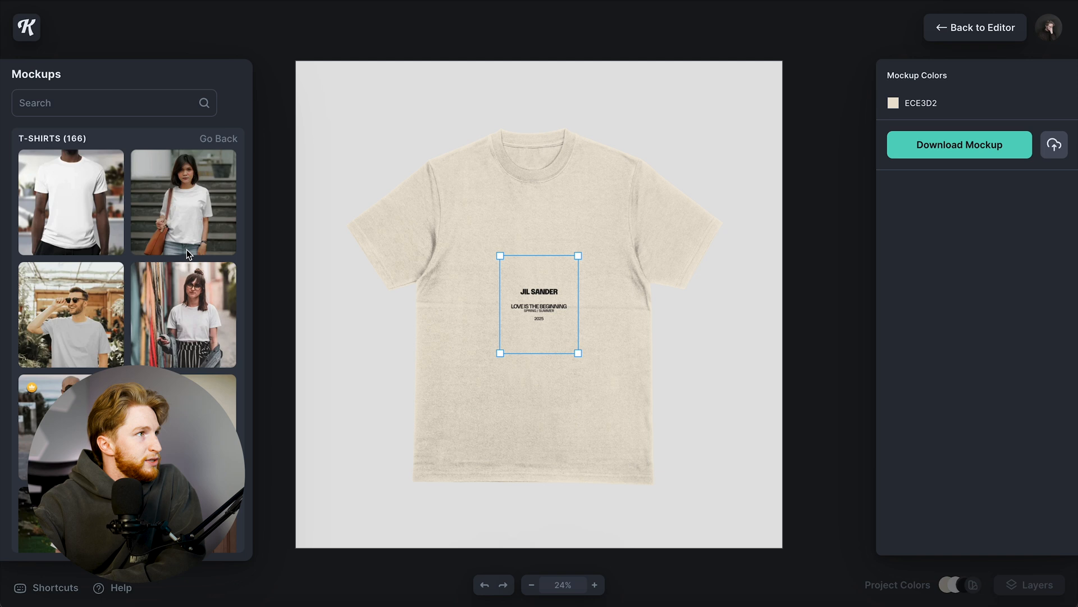
scroll(210, 346, "down", 15)
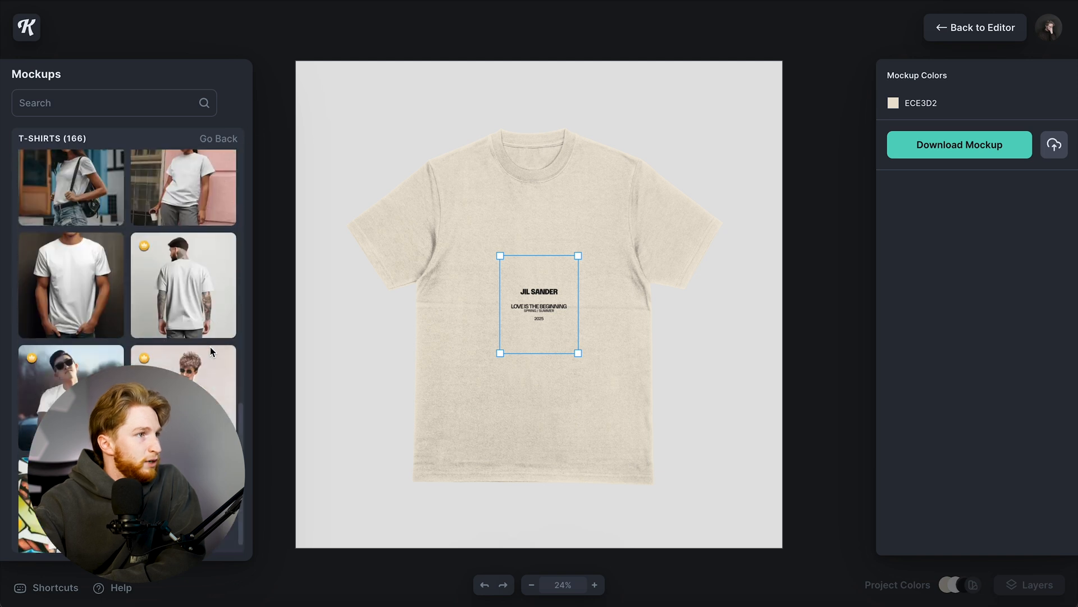
scroll(127, 349, "down", 15)
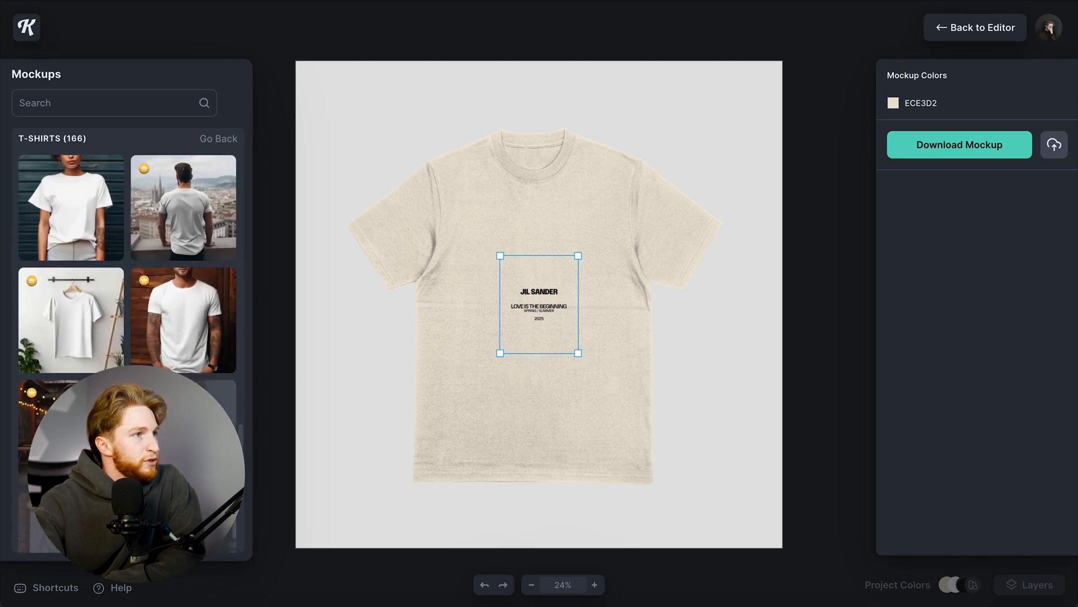
scroll(128, 349, "down", 4)
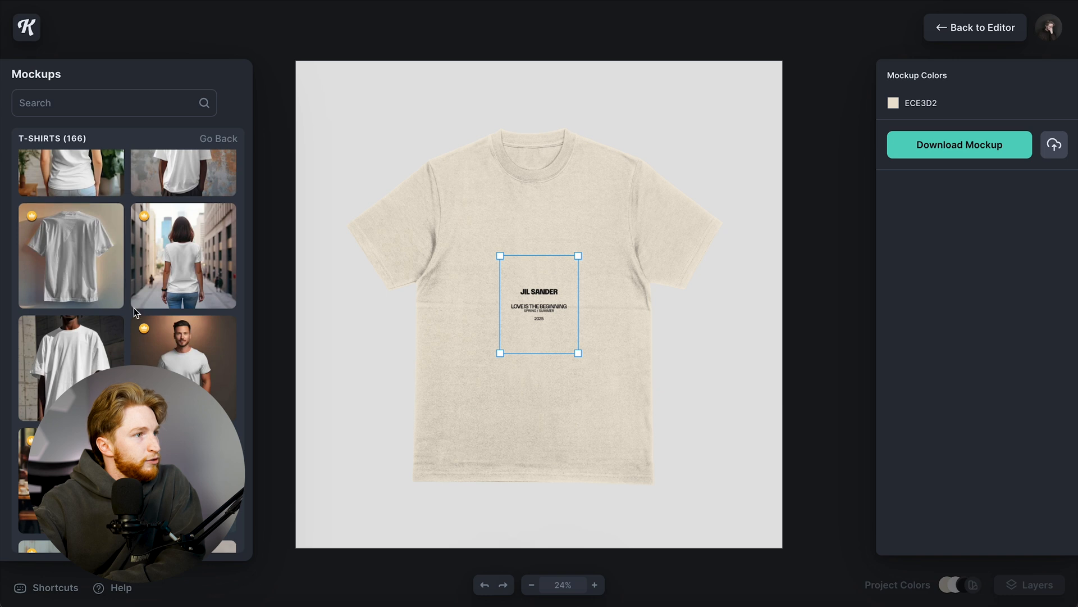
scroll(129, 308, "down", 4)
left_click(153, 322)
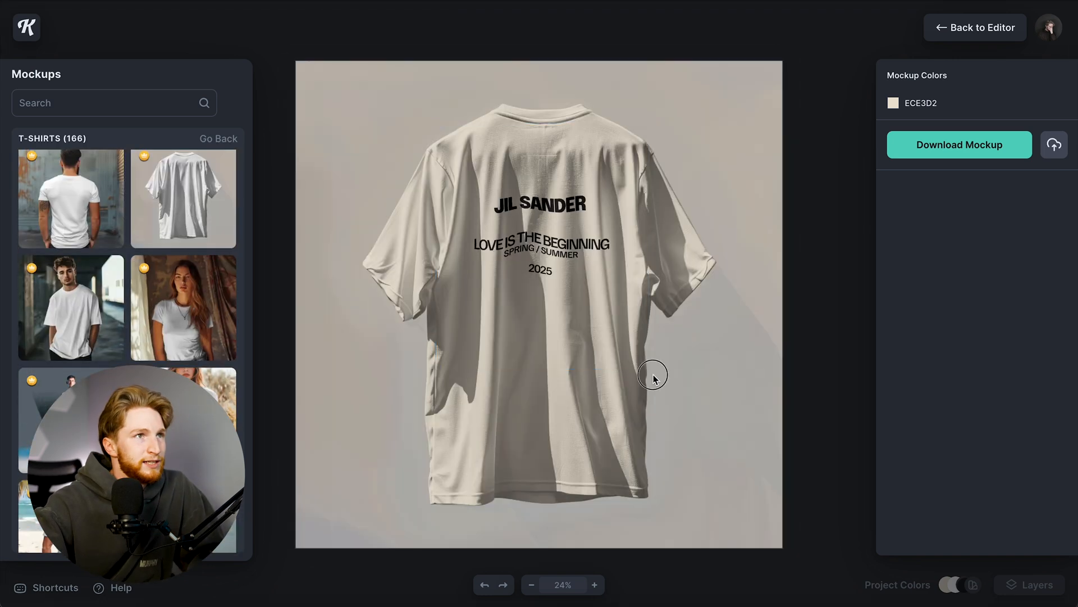
Bring the T-shirt mockup into the project below Artboard 7 and strip its background with the AI Background Remover.
left_click(959, 145)
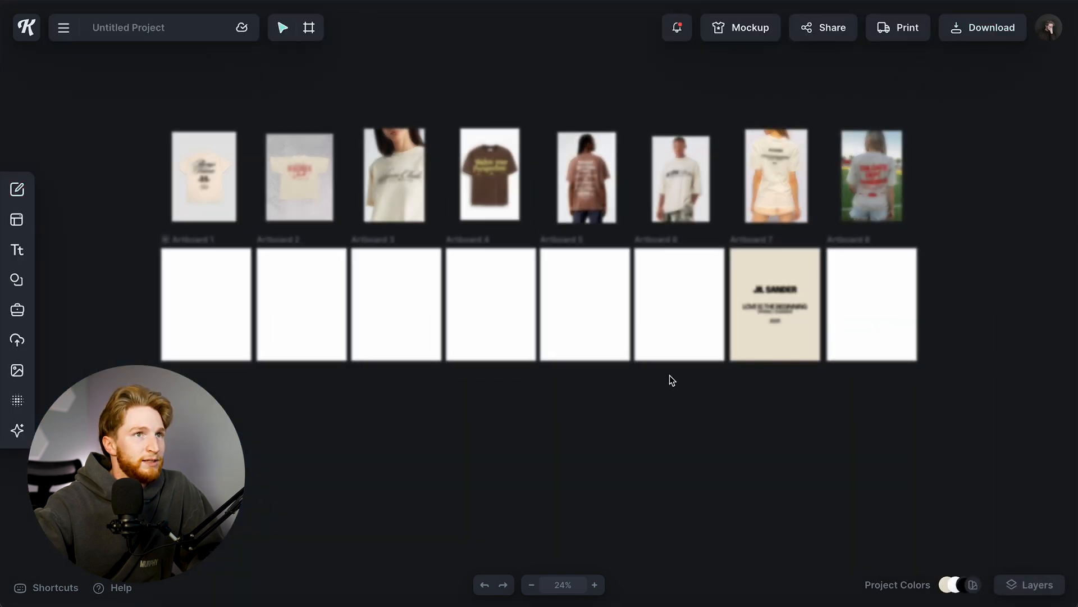
scroll(662, 405, "right", 2)
scroll(662, 406, "down", 1)
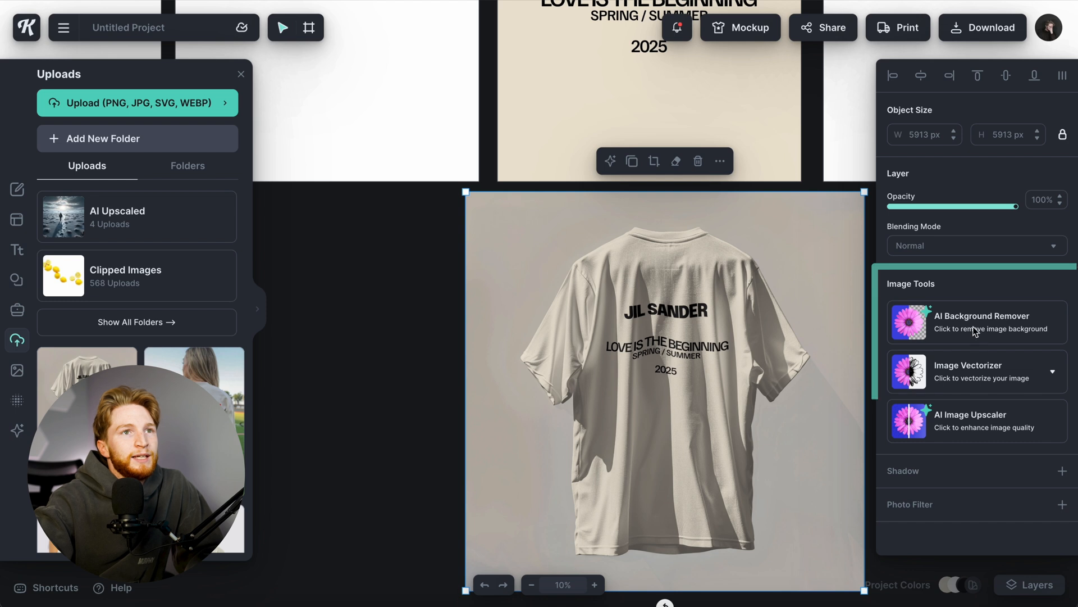
left_click(975, 333)
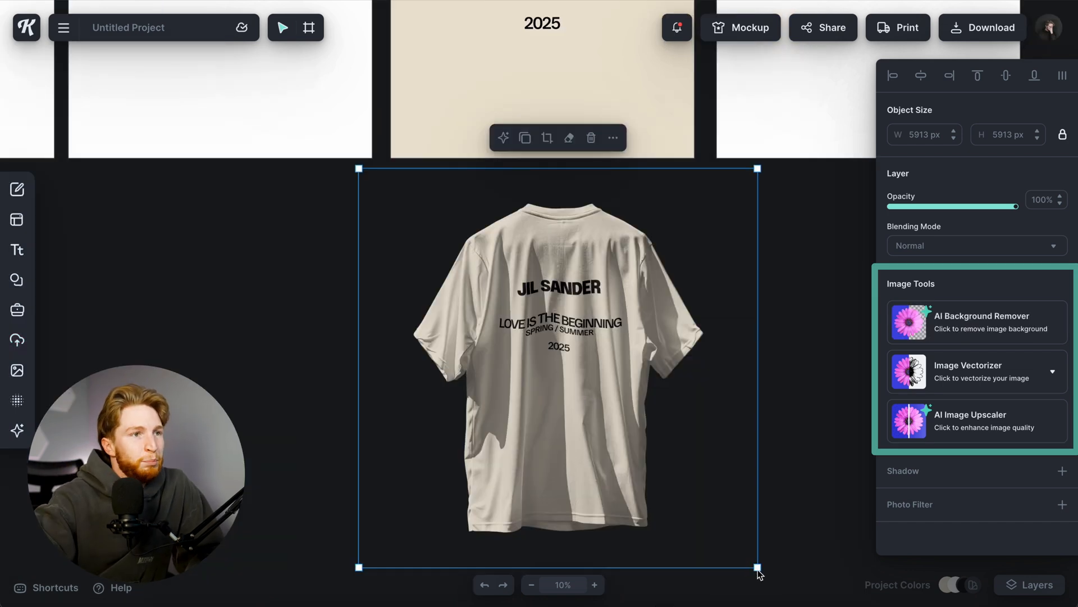
Scale the cut-out T-shirt mockup down to about 4708 px wide and position it centered beneath Artboard 7.
left_click_drag(758, 568, 677, 485)
left_click_drag(531, 328, 562, 325)
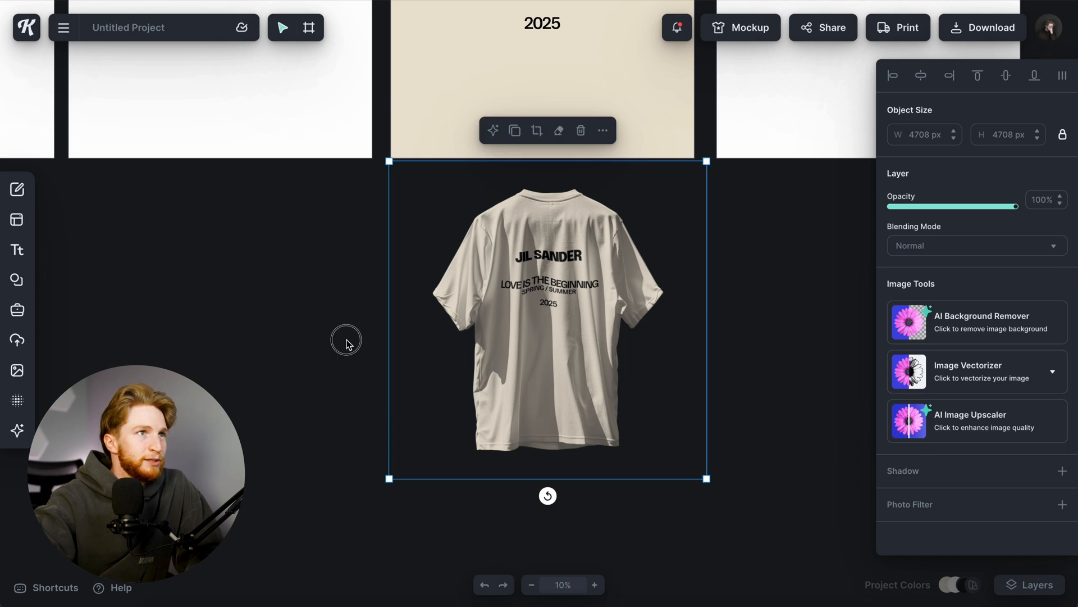
left_click(412, 392)
scroll(411, 388, "down", 5)
scroll(411, 388, "up", 5)
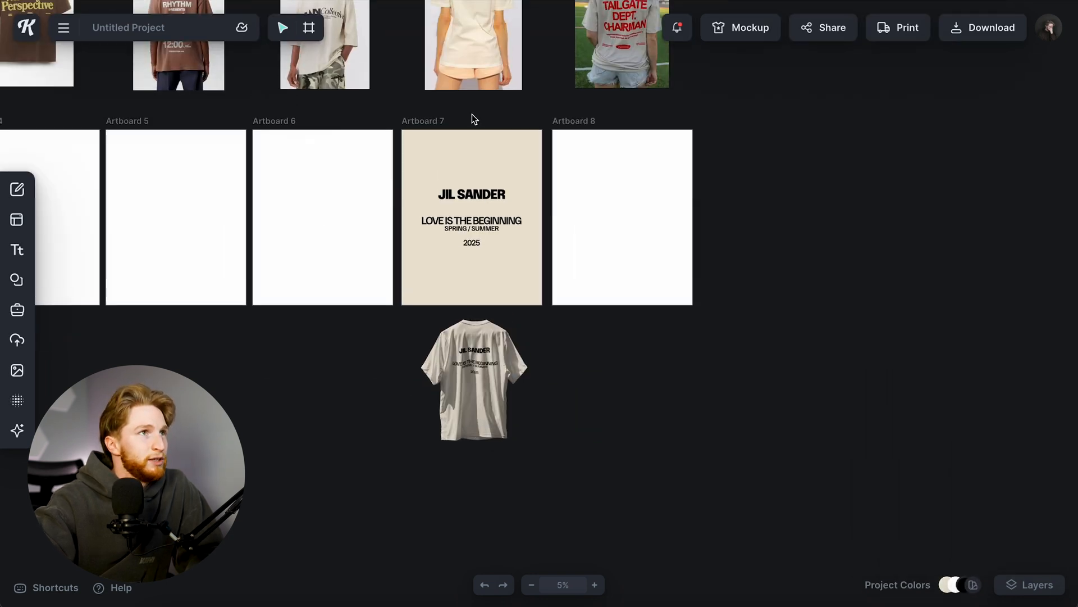
left_click(479, 370)
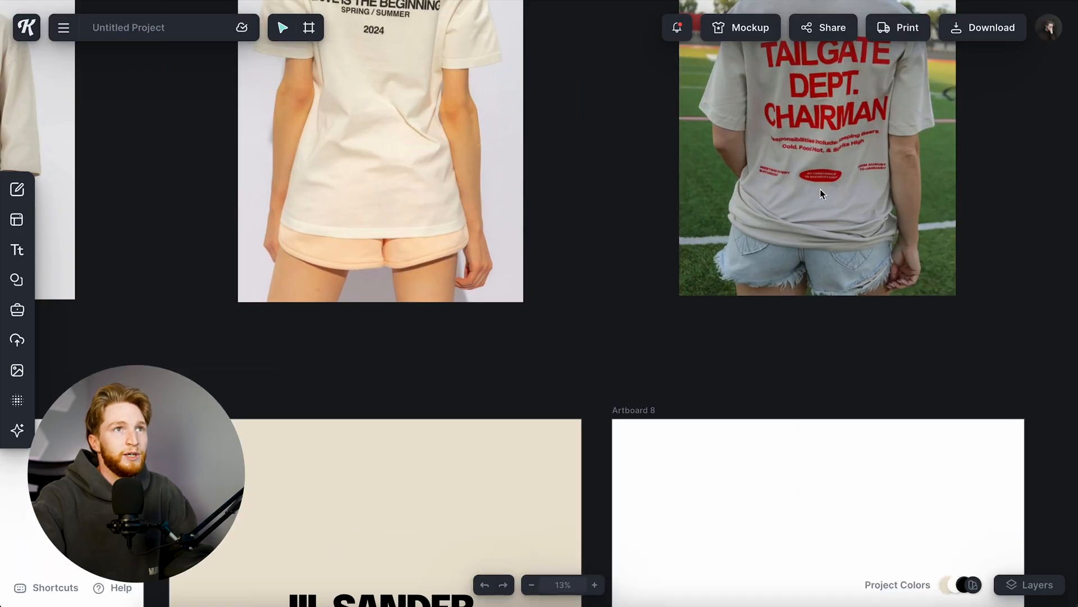
Copy the JIL SANDER text from Artboard 7 and place the copy in the upper part of Artboard 8.
scroll(821, 176, "down", 3)
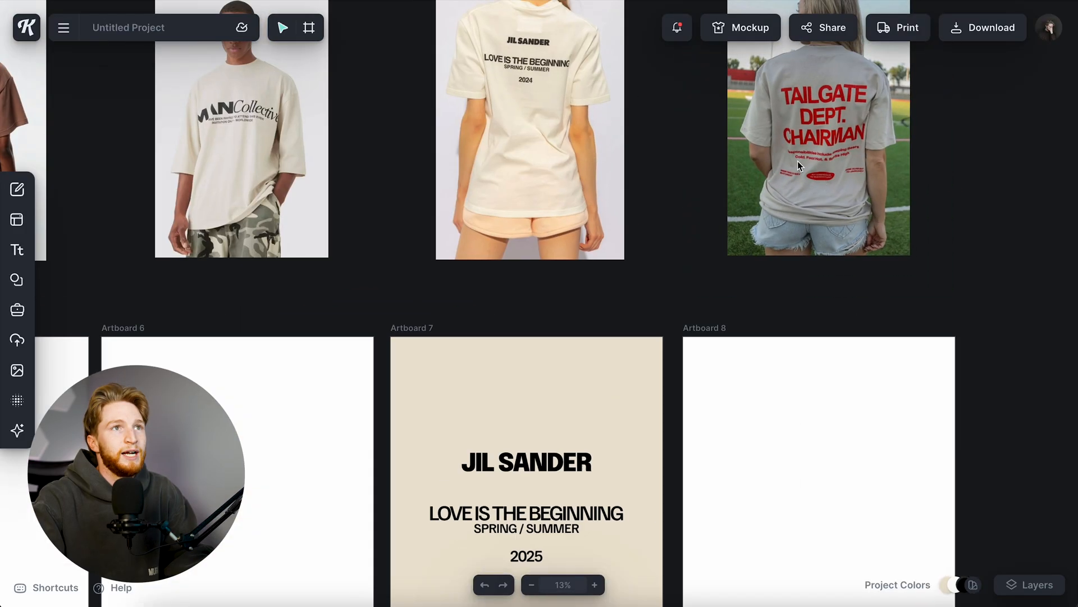
scroll(794, 184, "right", 1)
scroll(803, 121, "up", 5)
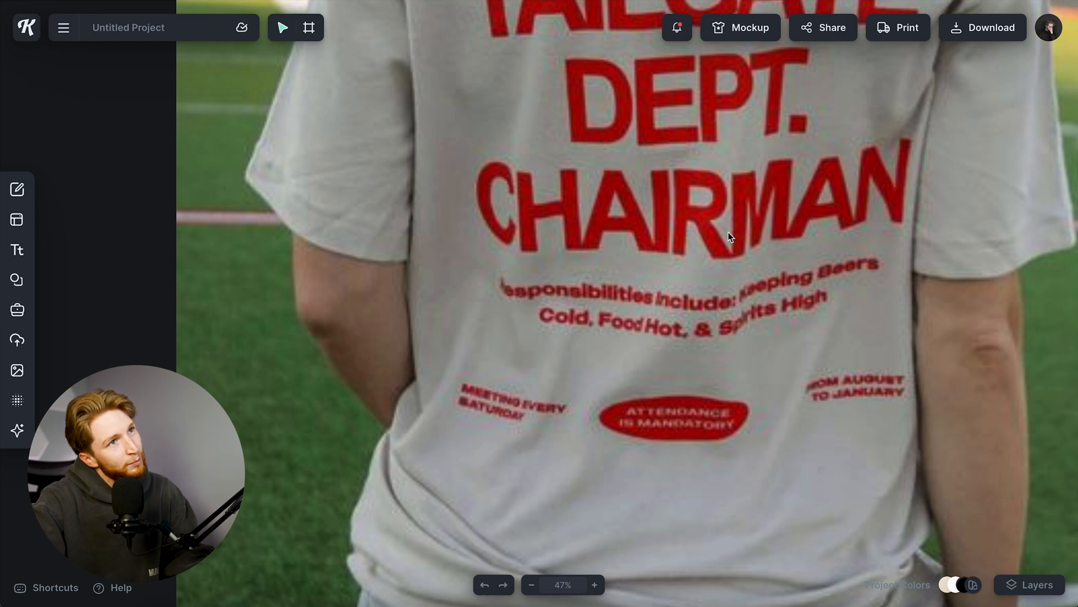
scroll(728, 231, "down", 5)
scroll(717, 250, "down", 3)
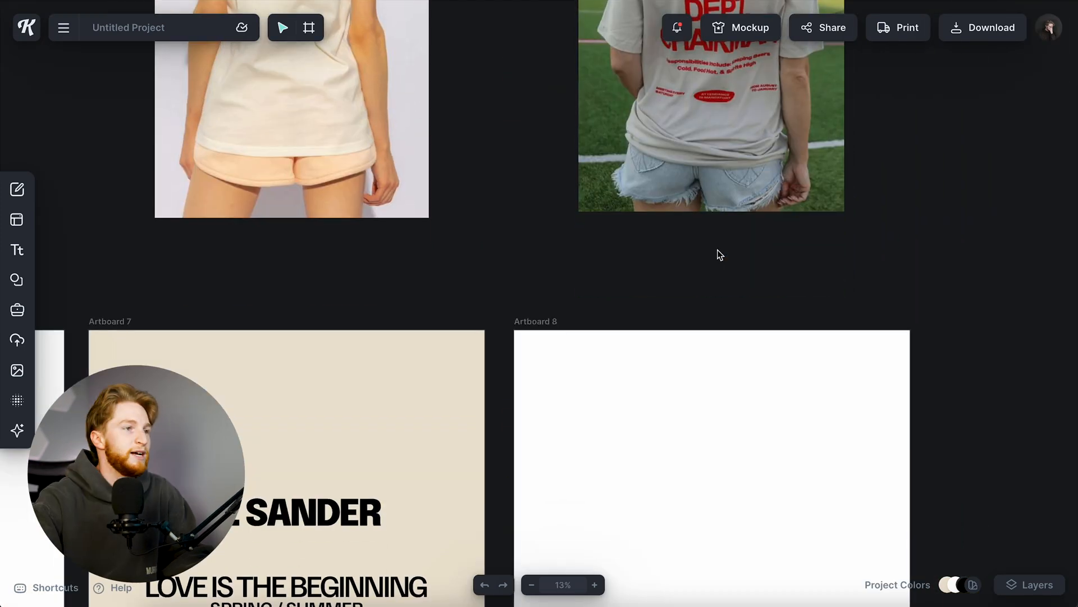
left_click(312, 522)
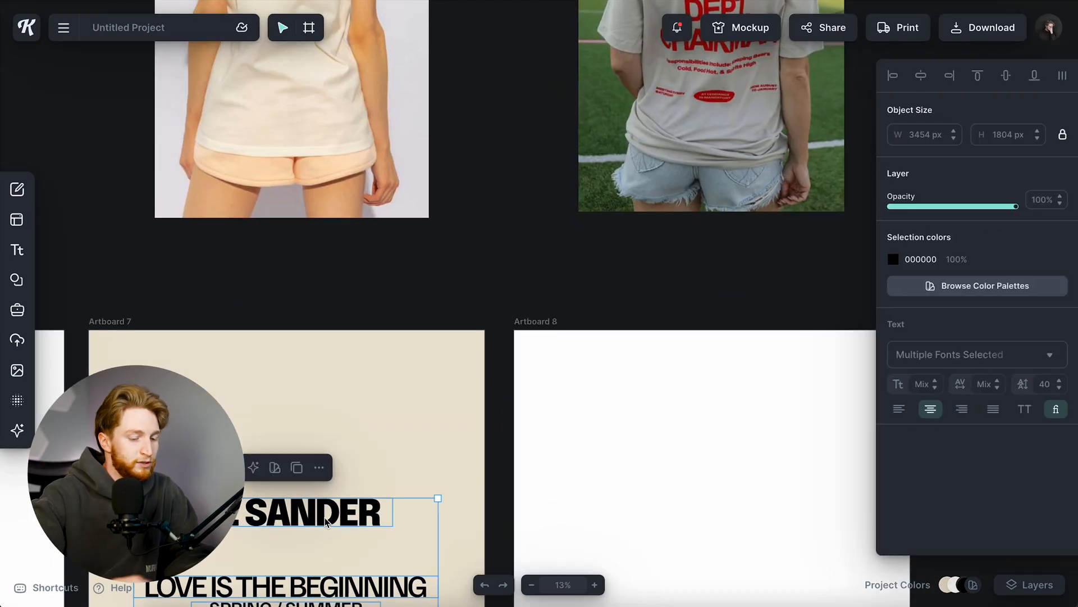
key("ctrl+c")
key("ctrl+v")
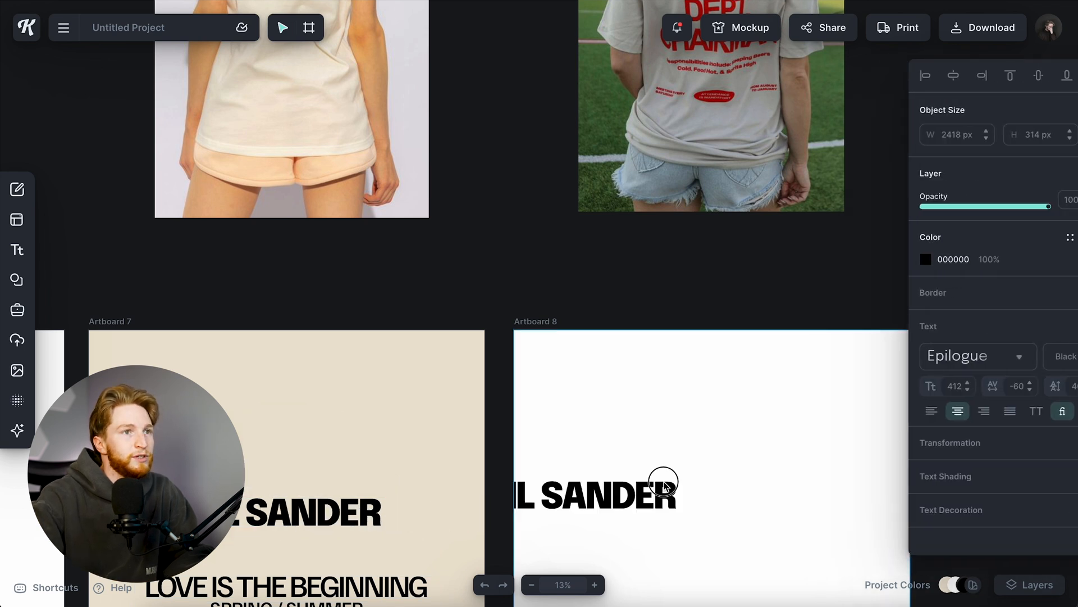
scroll(652, 362, "right", 3)
Set Artboard 8's background to a light grey-green, about CFCFC2.
left_click(652, 362)
left_click(892, 302)
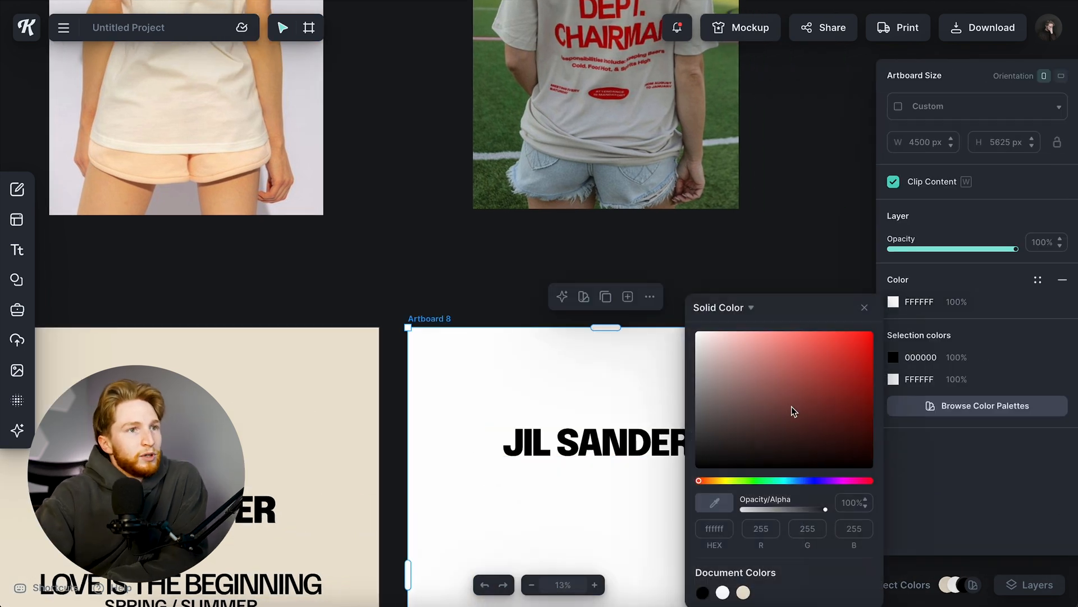
left_click(706, 360)
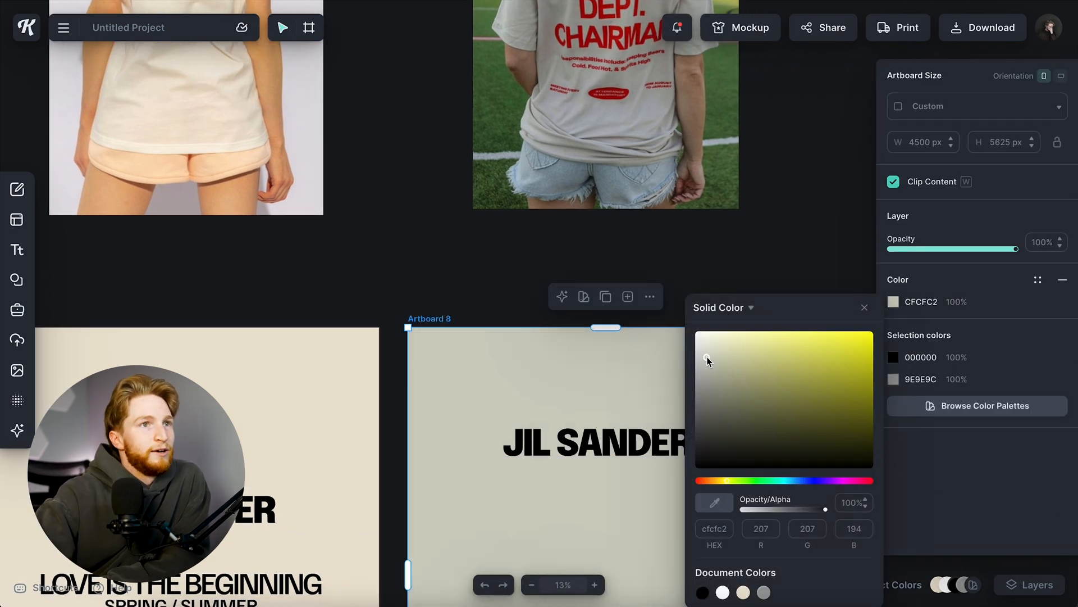
left_click(865, 308)
Recolor the JIL SANDER copy on Artboard 8 with the red CD0913 sampled from the Tailgate reference shirt's lettering.
left_click(620, 441)
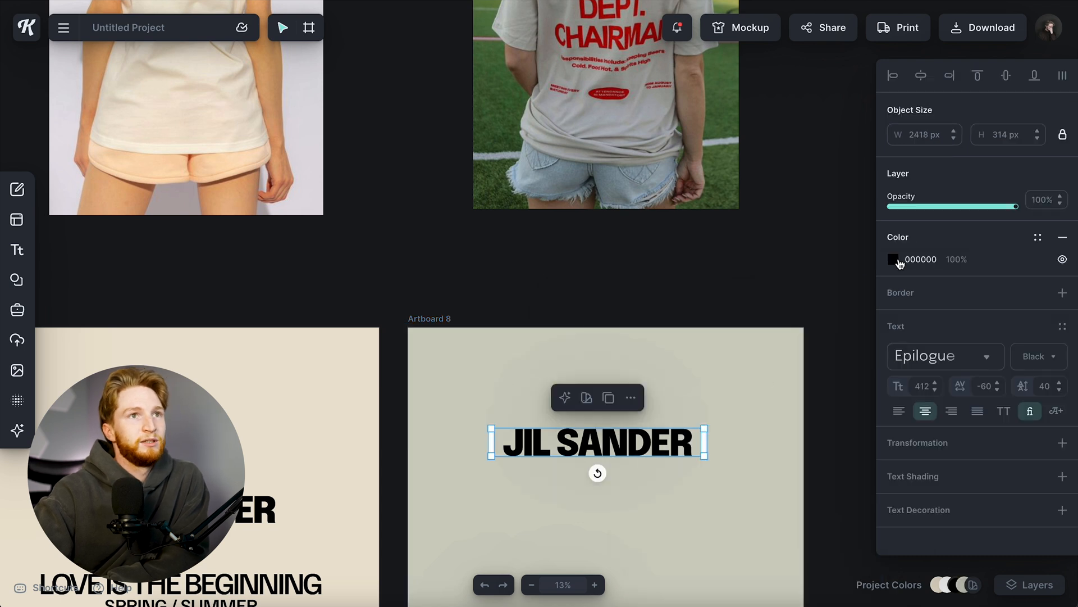
left_click(893, 261)
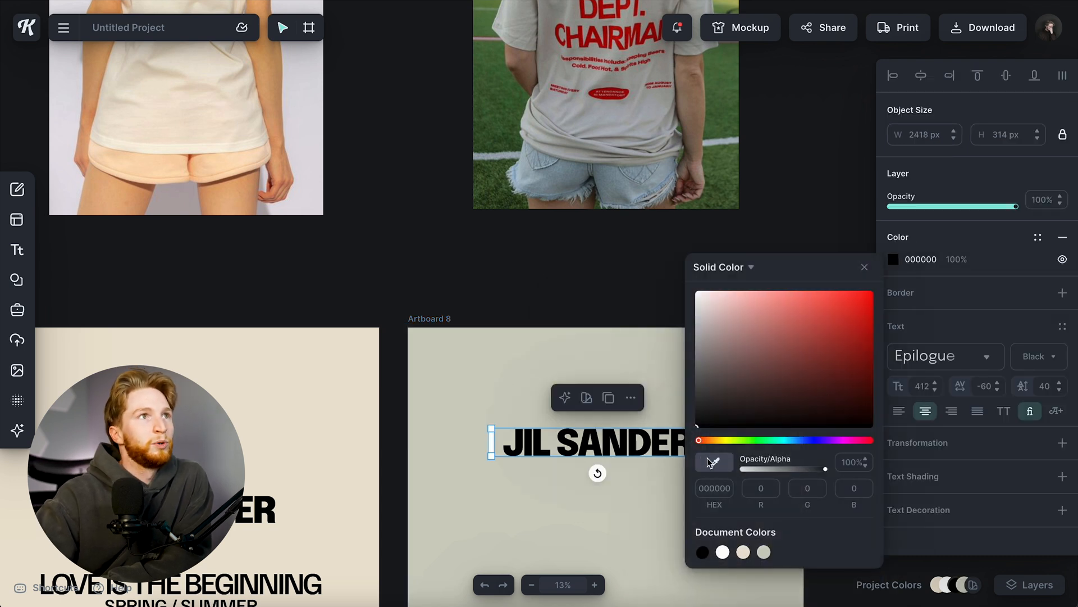
left_click(626, 57)
scroll(592, 433, "up", 3)
scroll(593, 433, "down", 5)
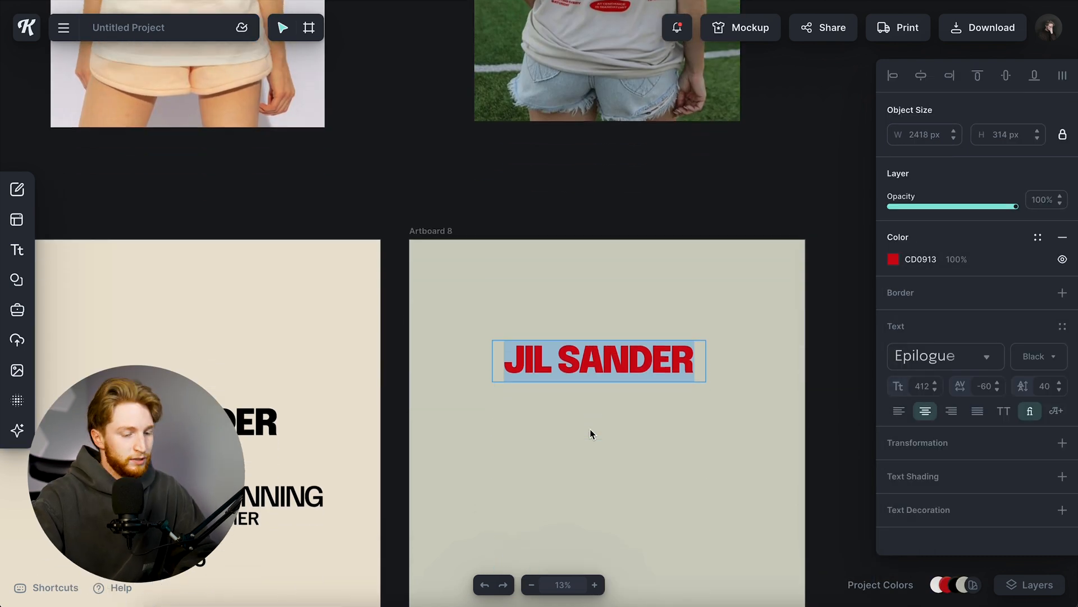
Replace the red text on Artboard 8 with TAILGATE, DEPT. and CHAIRMAN on three separate lines.
scroll(590, 433, "up", 3)
type("TAILGATE")
key("Return")
type("DEPT")
type(".")
key("Return")
type("CHAIRMAN")
key("Escape")
scroll(621, 508, "down", 3)
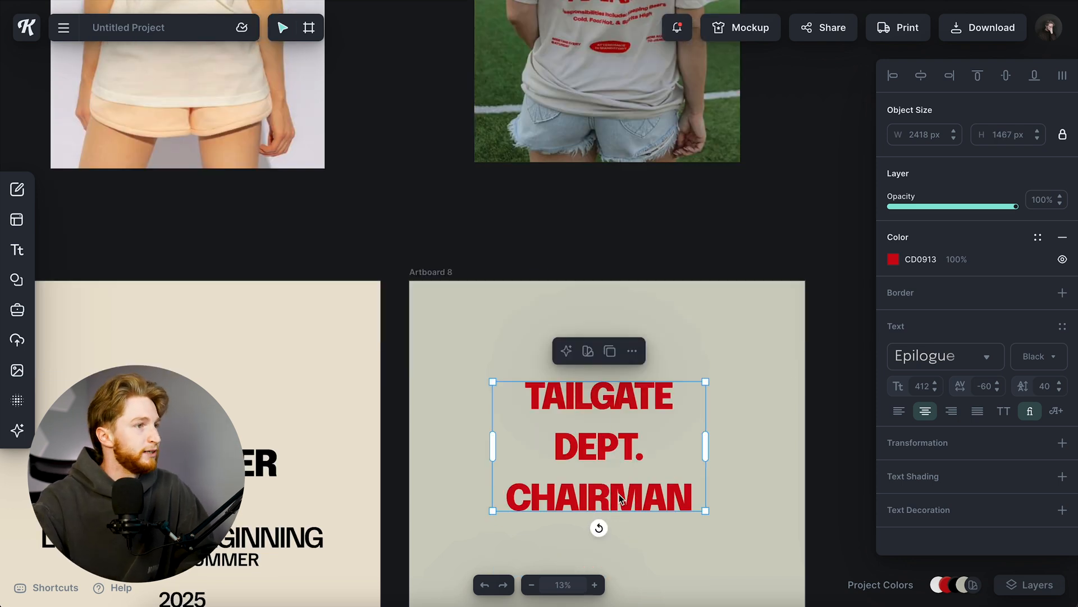
Try Chivo and Lato among the sans serif typefaces and set the TAILGATE DEPT. CHAIRMAN text to Inter Bold.
scroll(665, 446, "up", 3)
scroll(674, 448, "down", 2)
left_click(949, 356)
scroll(778, 378, "down", 2)
left_click(763, 404)
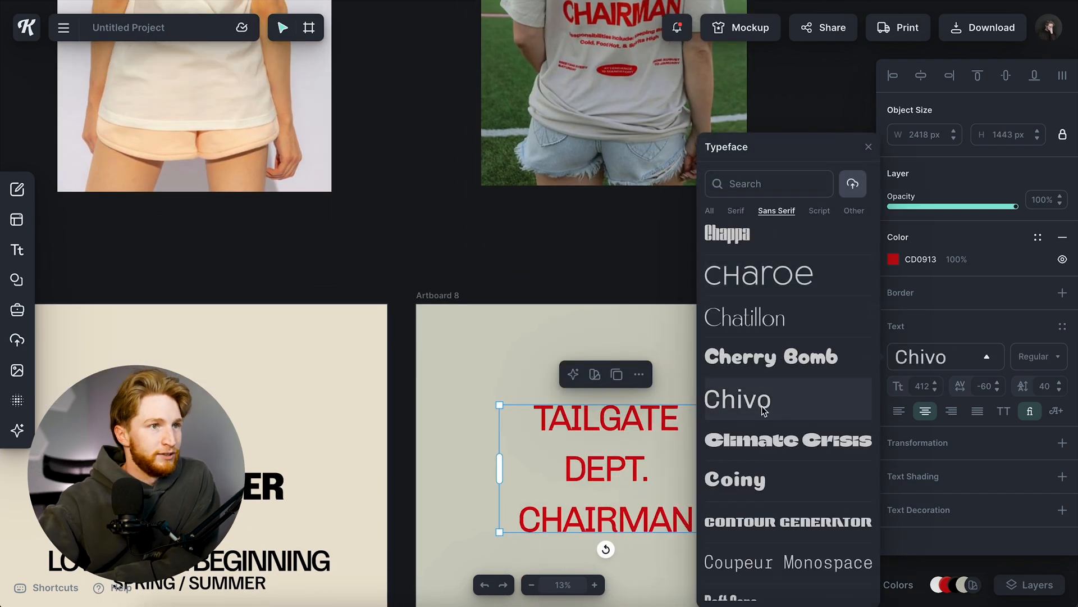
scroll(763, 405, "down", 10)
left_click(755, 354)
scroll(755, 394, "down", 2)
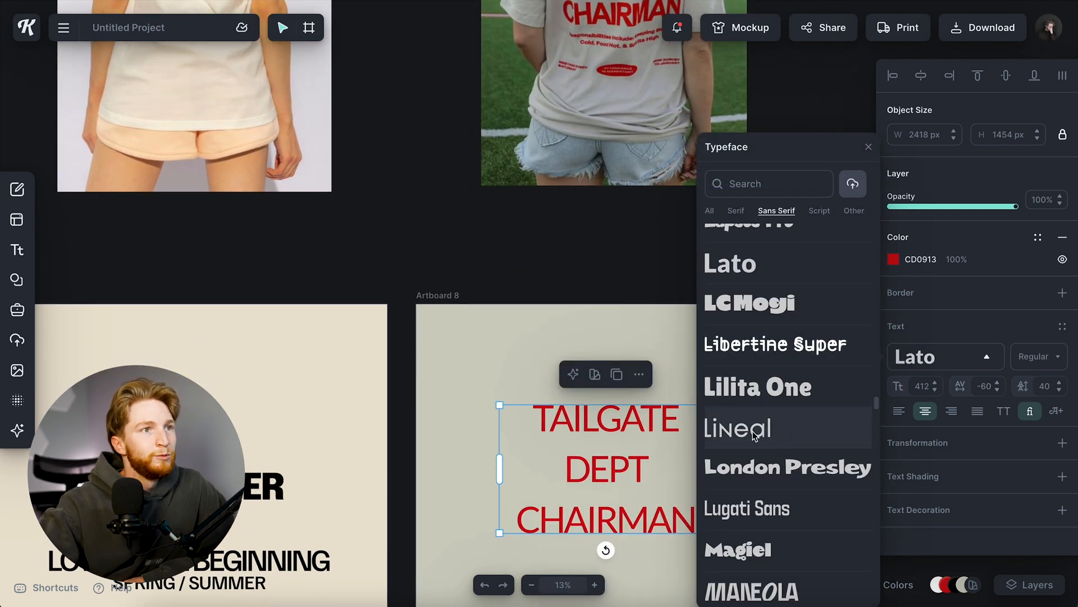
key("Escape")
left_click(764, 475)
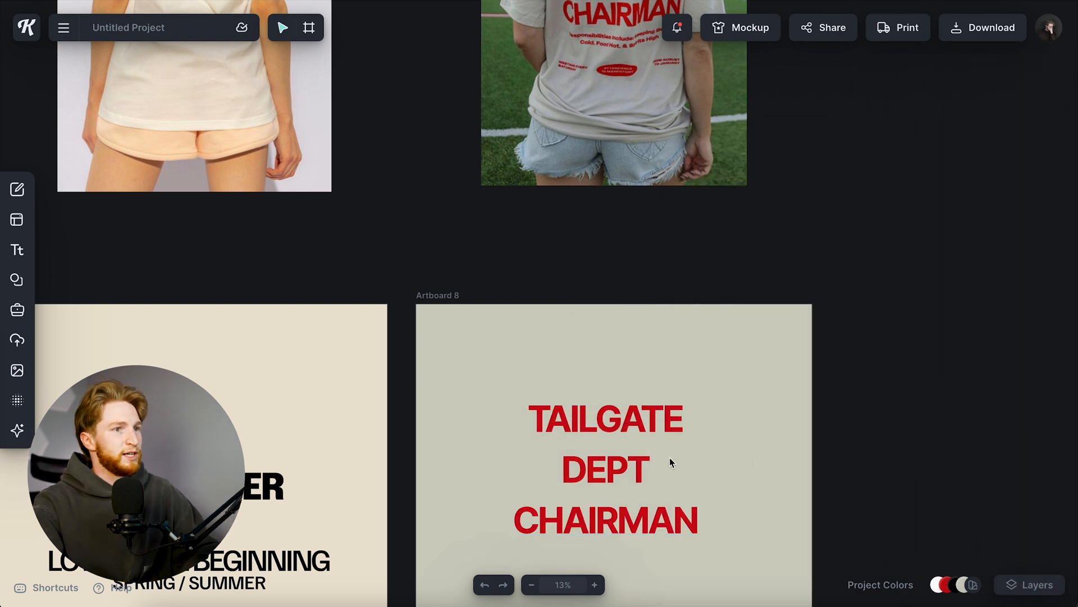
Tighten the letter spacing of the TAILGATE DEPT. CHAIRMAN text to -70.
scroll(670, 460, "up", 3)
scroll(671, 459, "down", 5)
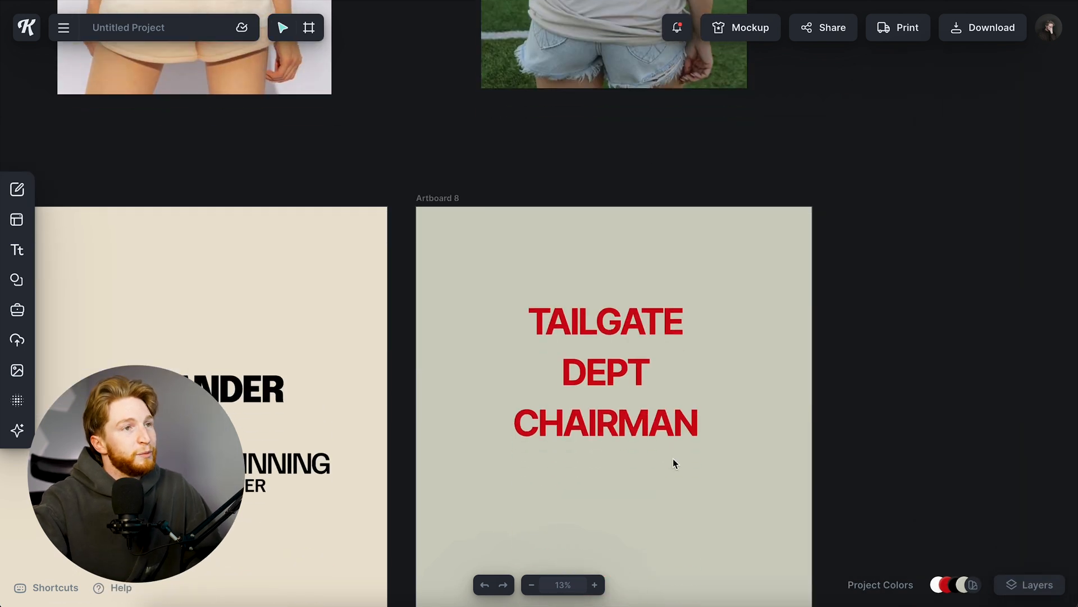
left_click(632, 332)
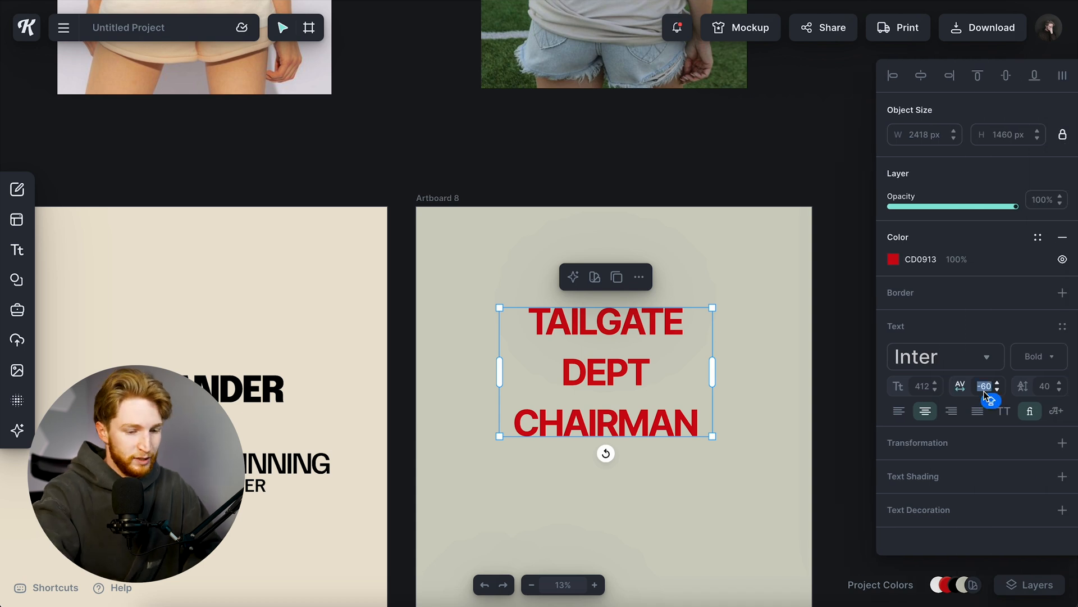
type("-70")
scroll(786, 359, "up", 3)
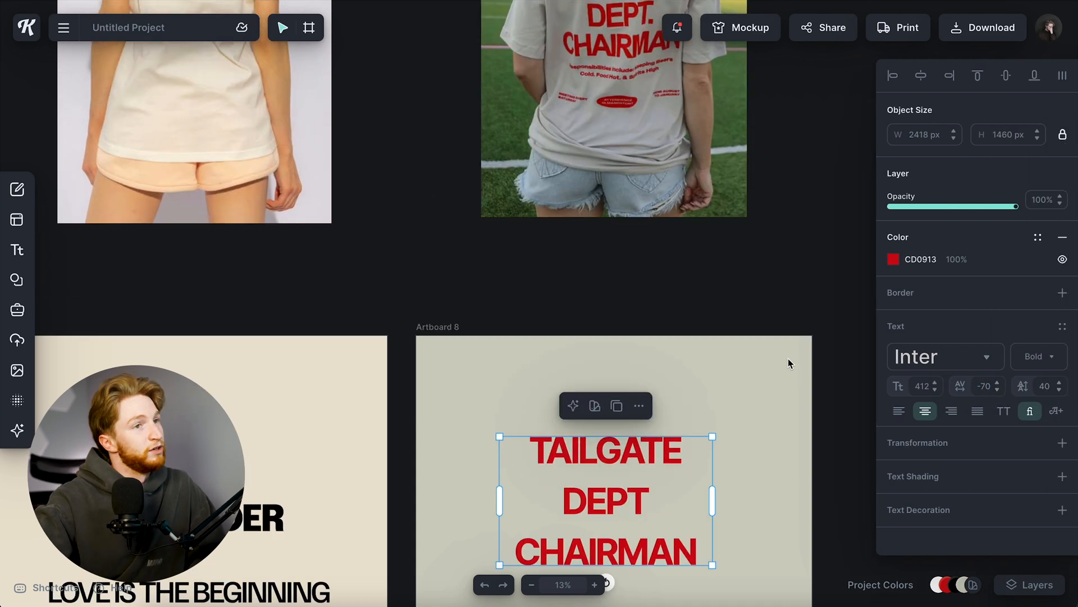
left_click(817, 365)
Compare the line gaps with the reference shirt and set the red three-line text's line height to 0.
scroll(605, 151, "up", 3)
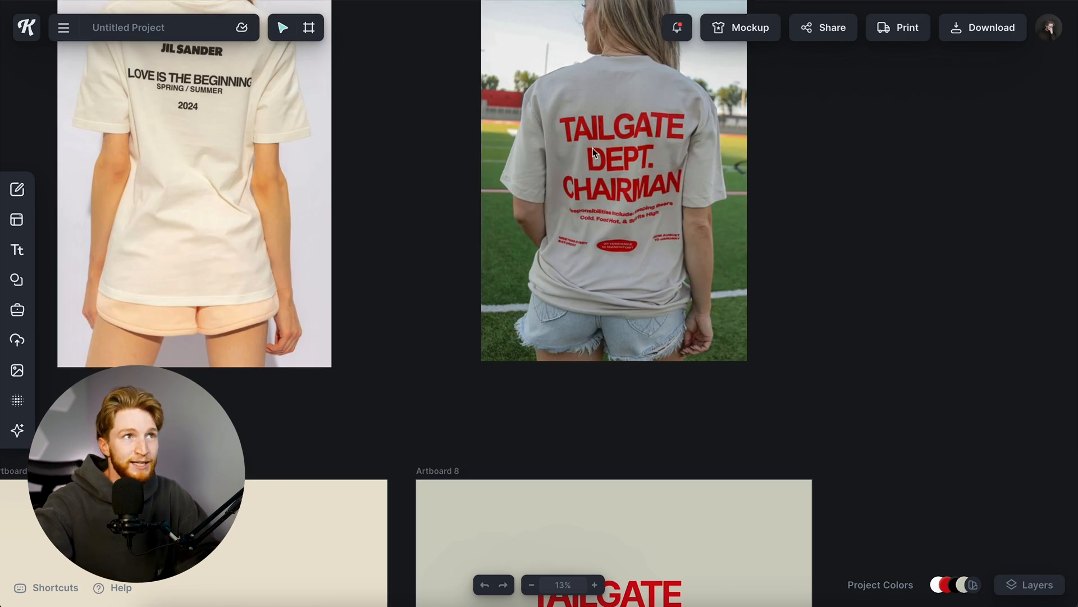
scroll(633, 168, "down", 10)
scroll(657, 234, "up", 5)
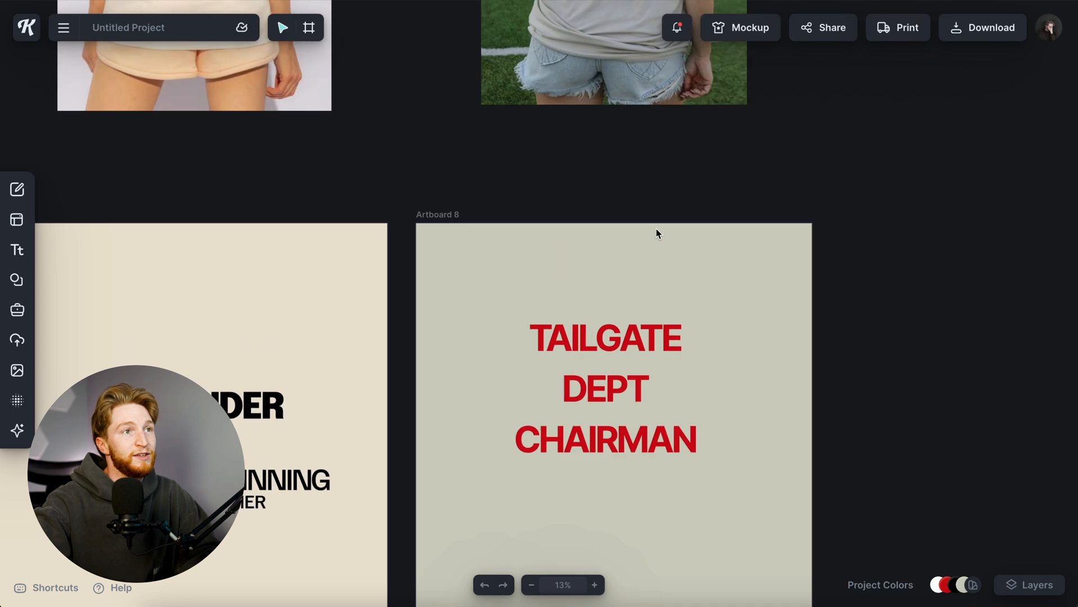
left_click(618, 335)
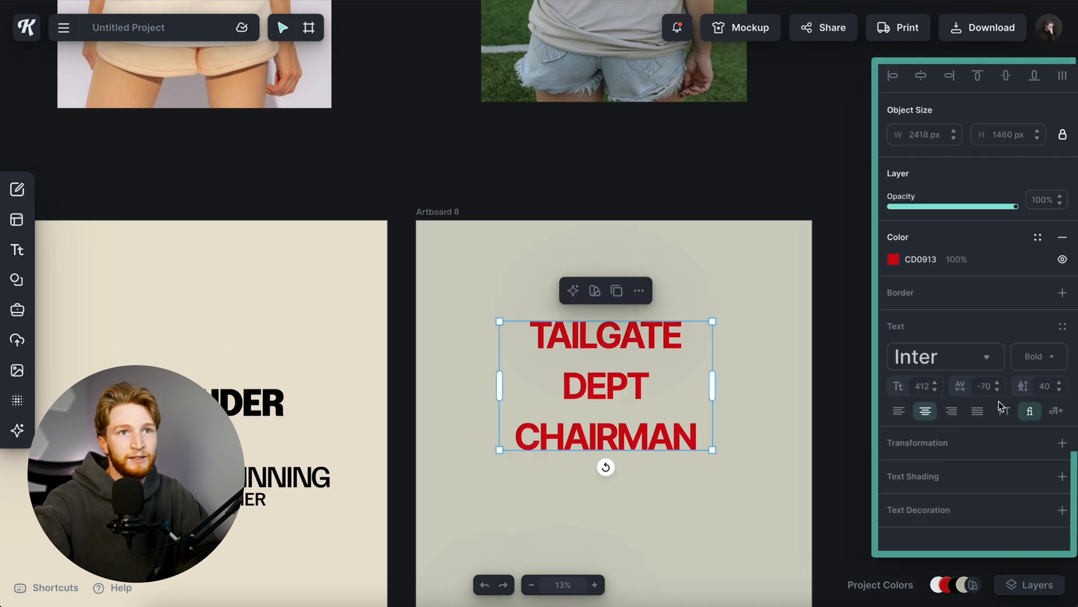
type("0")
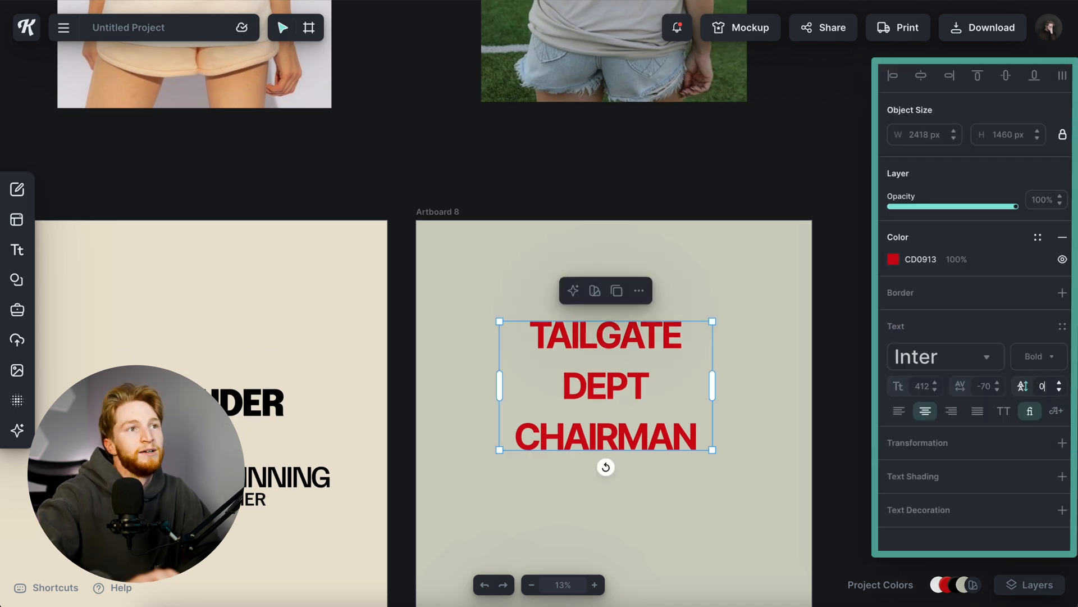
key("Return")
Enlarge the red heading on Artboard 8 to font size 557 to match the reference shirt, and add the period after DEPT.
scroll(730, 346, "up", 3)
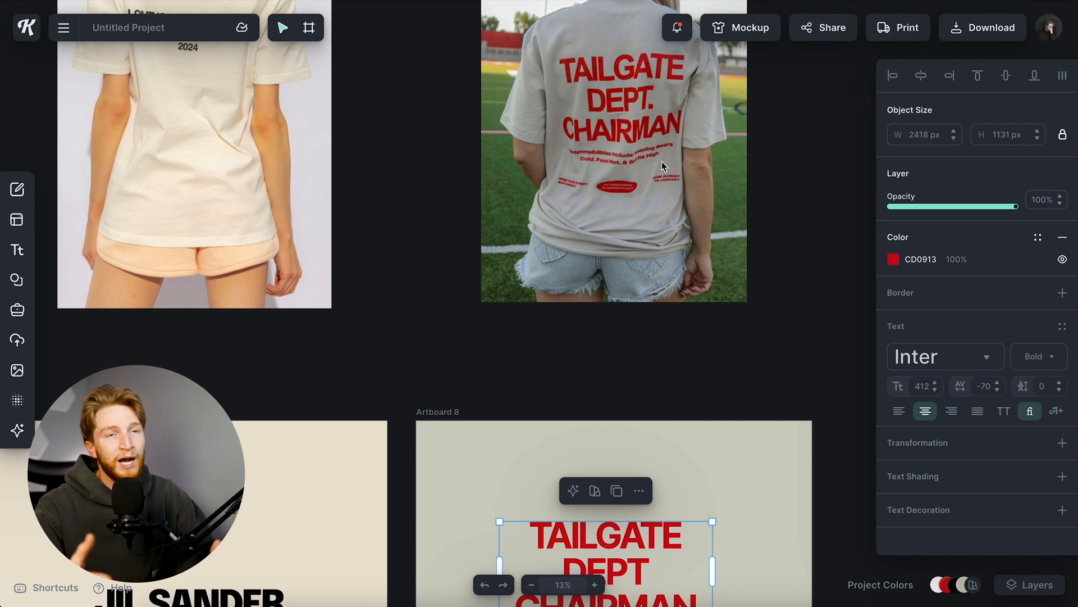
scroll(662, 161, "up", 5)
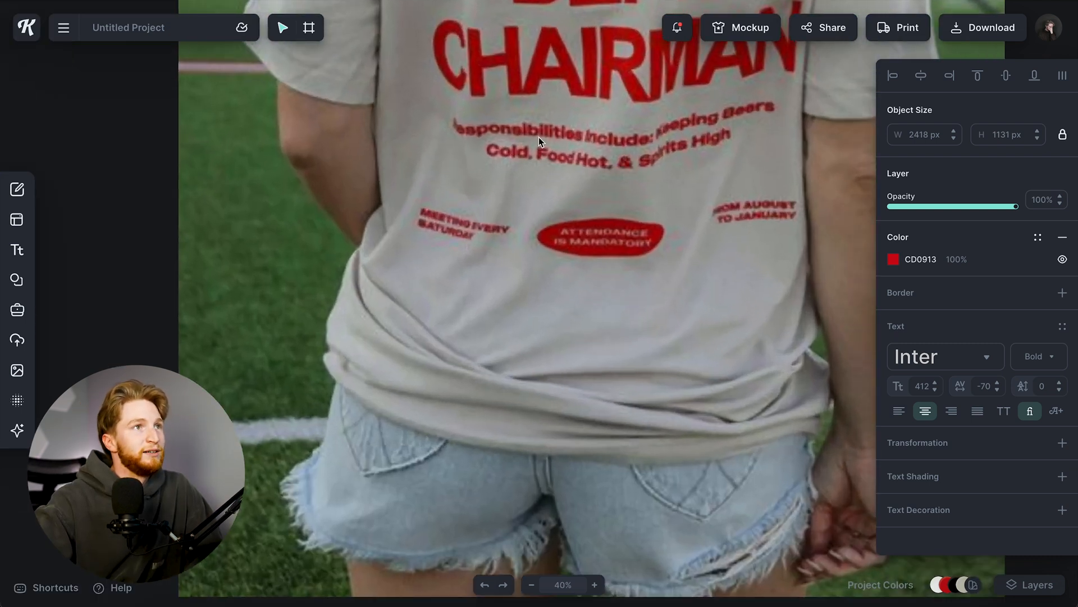
scroll(538, 137, "down", 3)
scroll(615, 178, "down", 5)
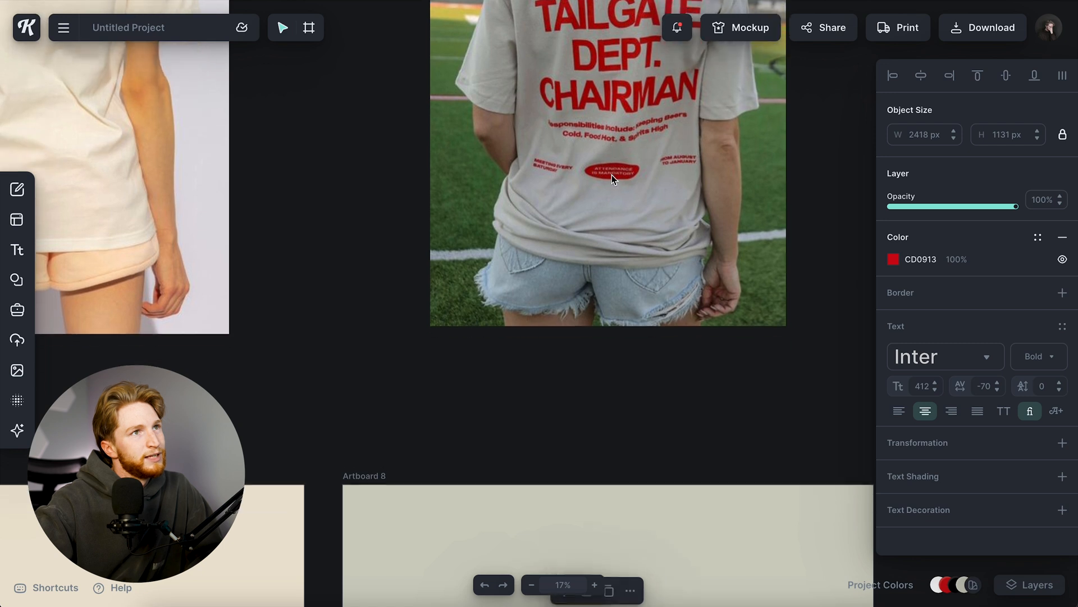
left_click_drag(665, 389, 697, 402)
left_click_drag(632, 366, 629, 363)
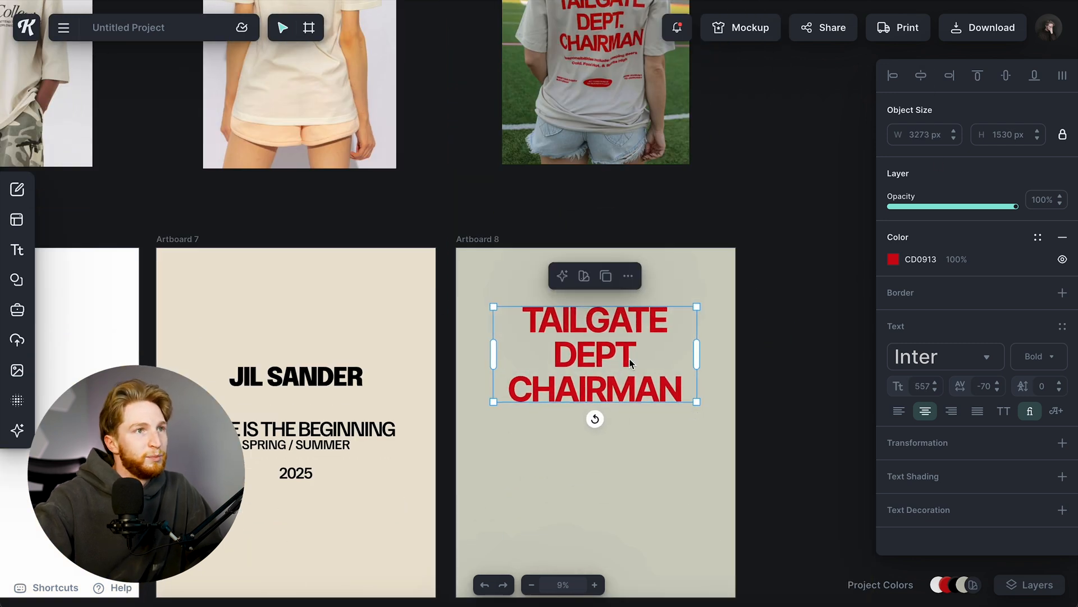
key("Escape")
scroll(628, 357, "up", 5)
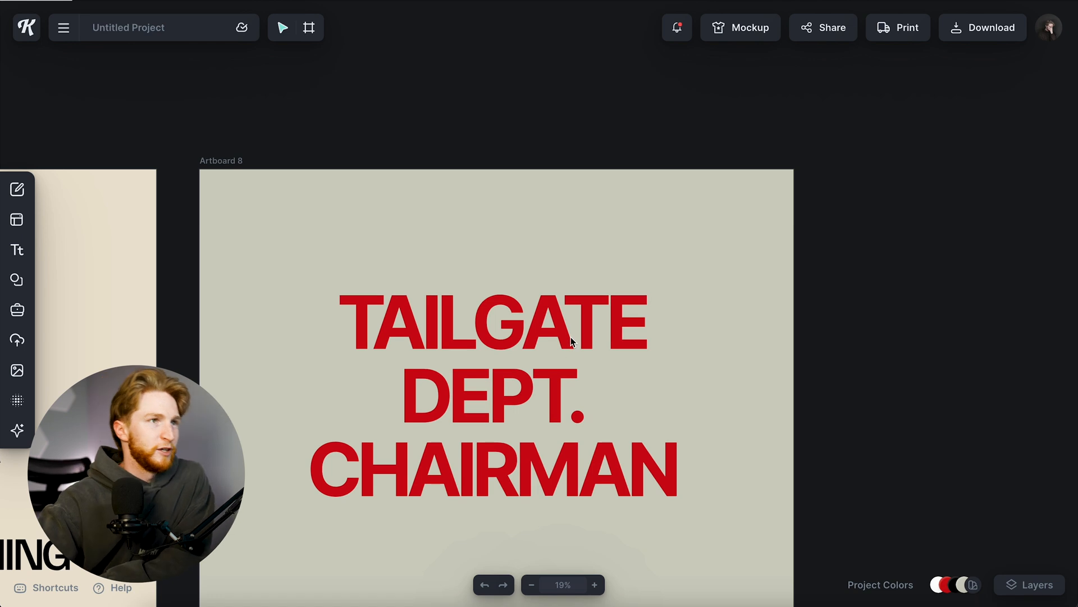
Try the Manrope typeface on the TAILGATE DEPT. CHAIRMAN heading.
left_click(632, 341)
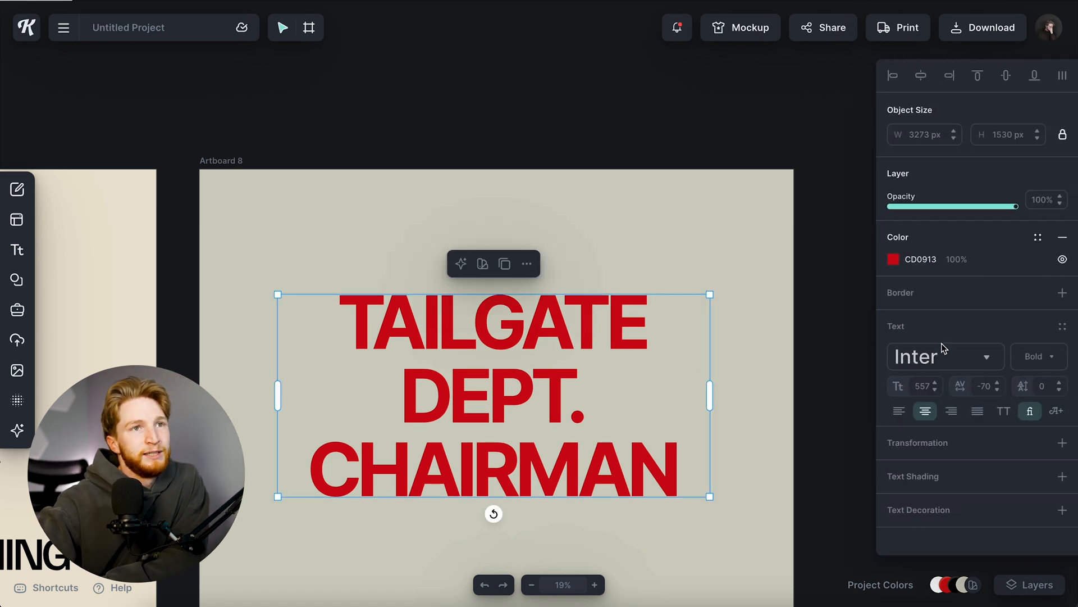
left_click(940, 355)
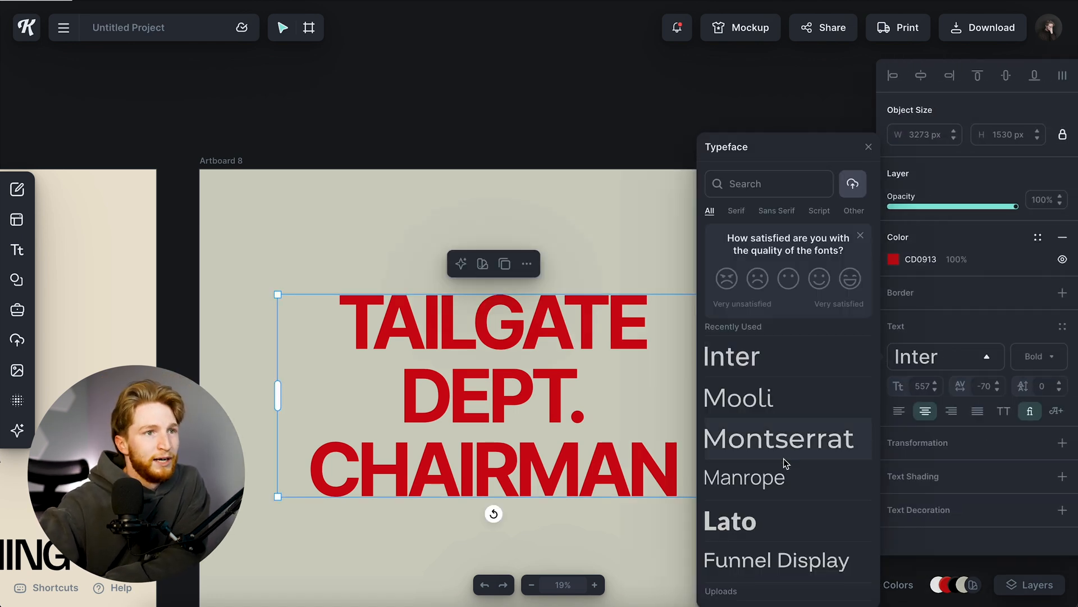
left_click(778, 479)
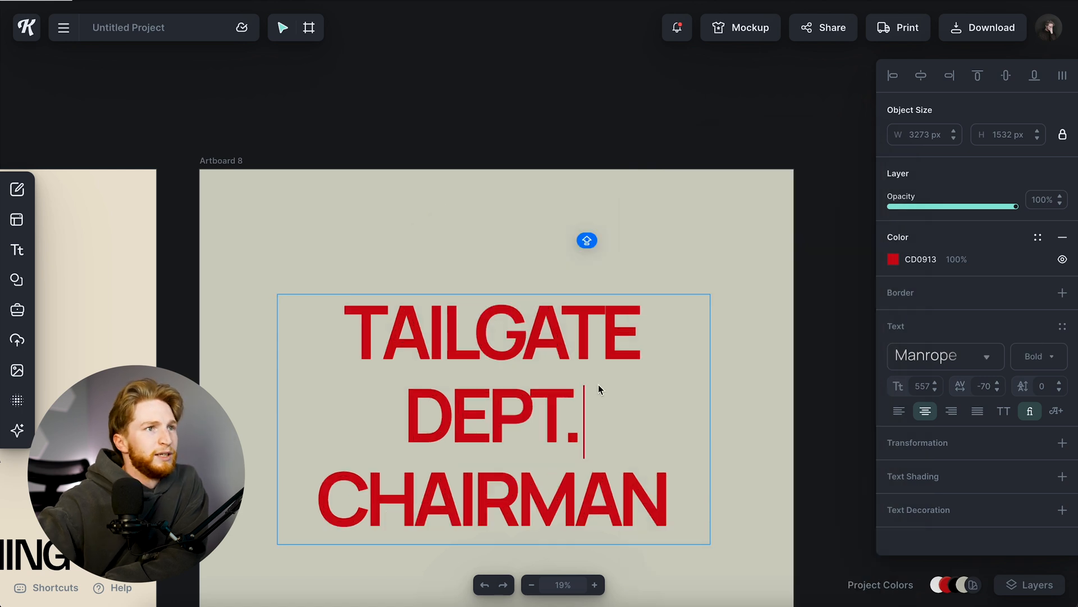
key("Escape")
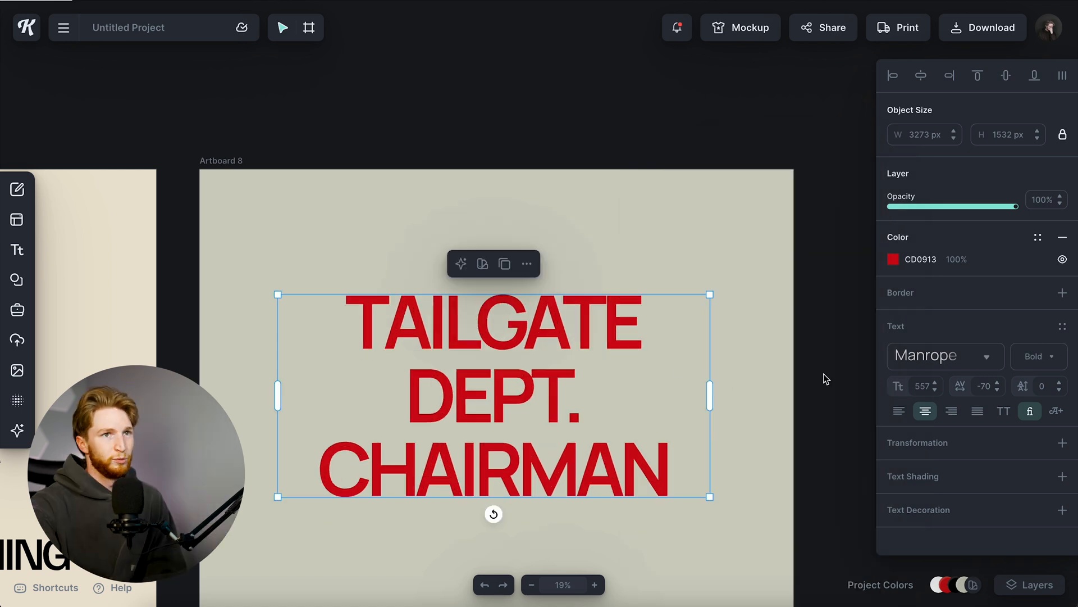
left_click(935, 366)
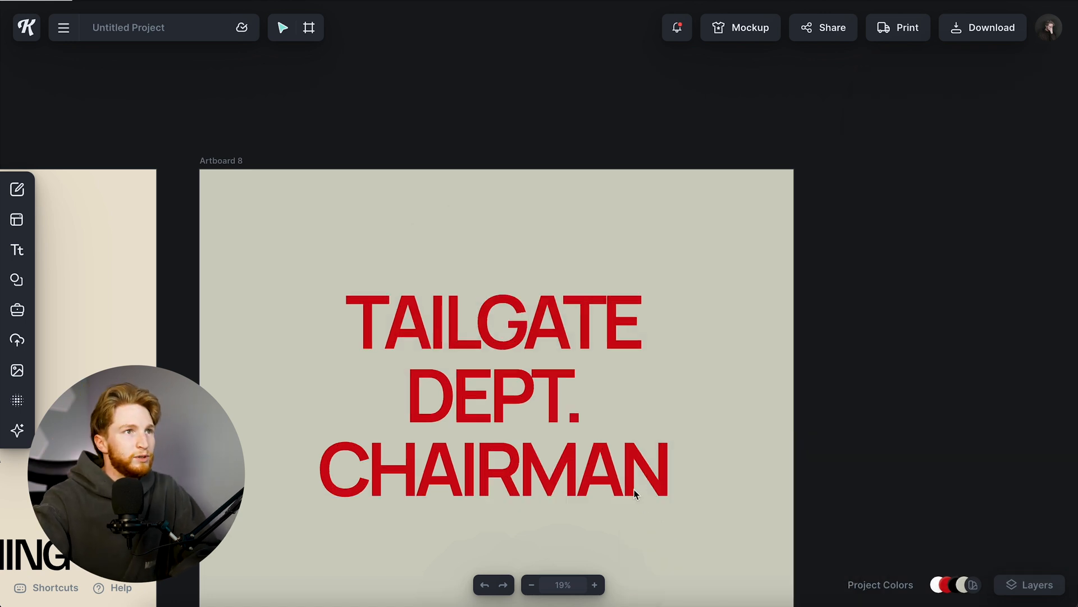
Try the sans serif typefaces Funnel Display and Forta on the red heading.
left_click(592, 318)
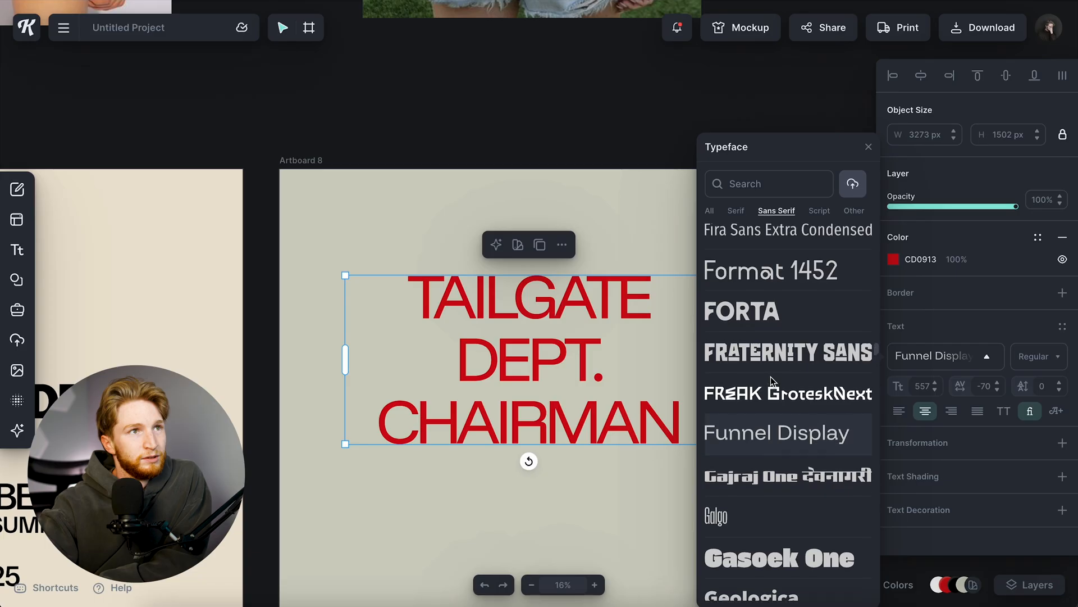
scroll(771, 380, "up", 1)
left_click(752, 330)
scroll(733, 449, "down", 3)
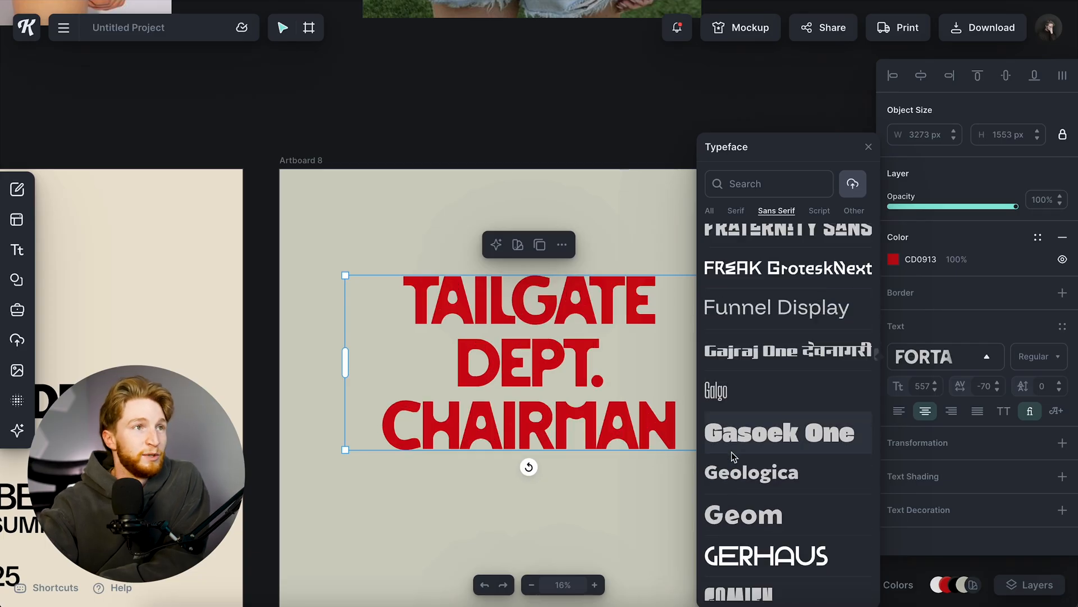
Browse further sans serif typefaces and set the TAILGATE DEPT. CHAIRMAN heading in Public Sans ExtraBold.
scroll(731, 456, "down", 4)
scroll(754, 405, "down", 4)
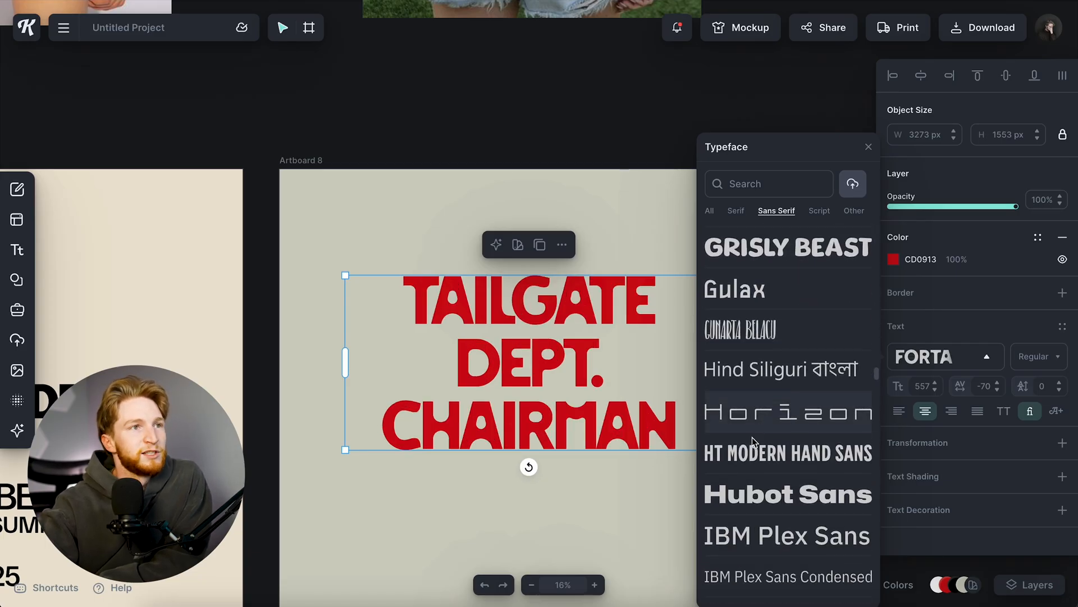
scroll(752, 437, "down", 1)
scroll(818, 404, "down", 4)
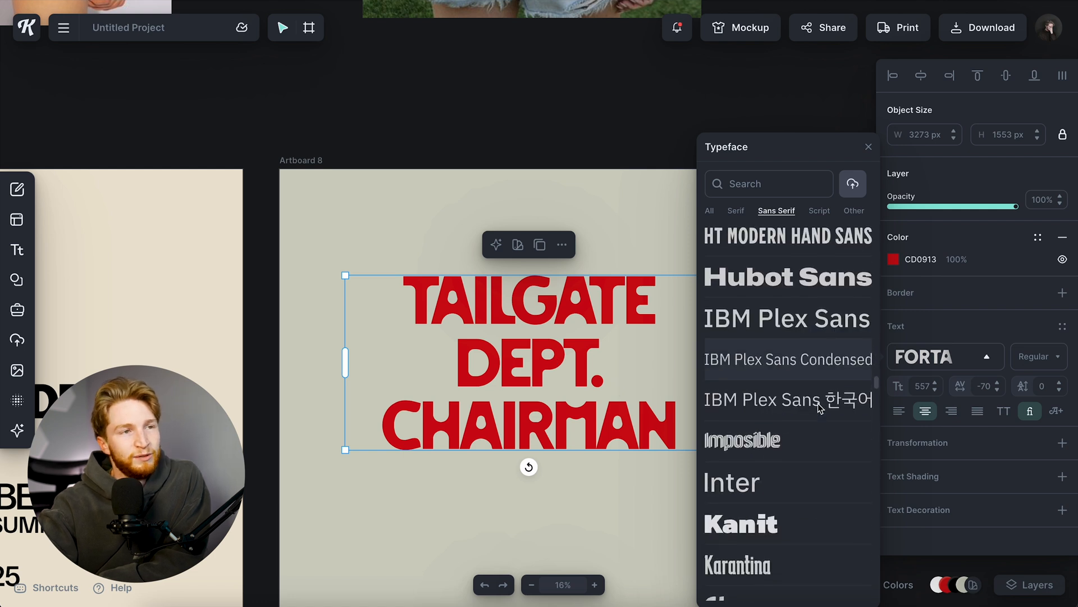
scroll(818, 404, "down", 1)
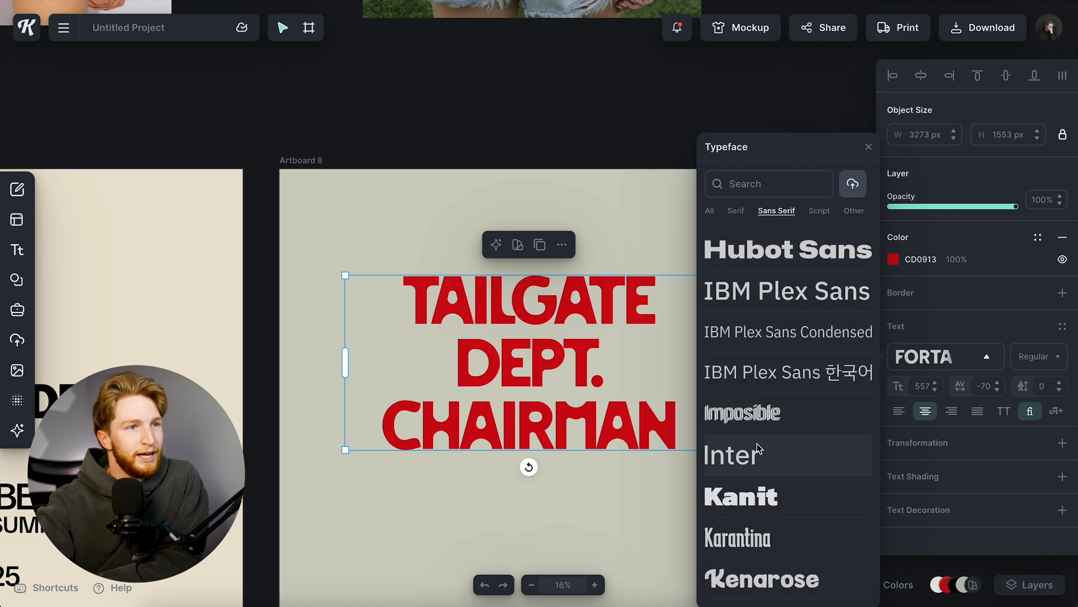
scroll(758, 448, "down", 6)
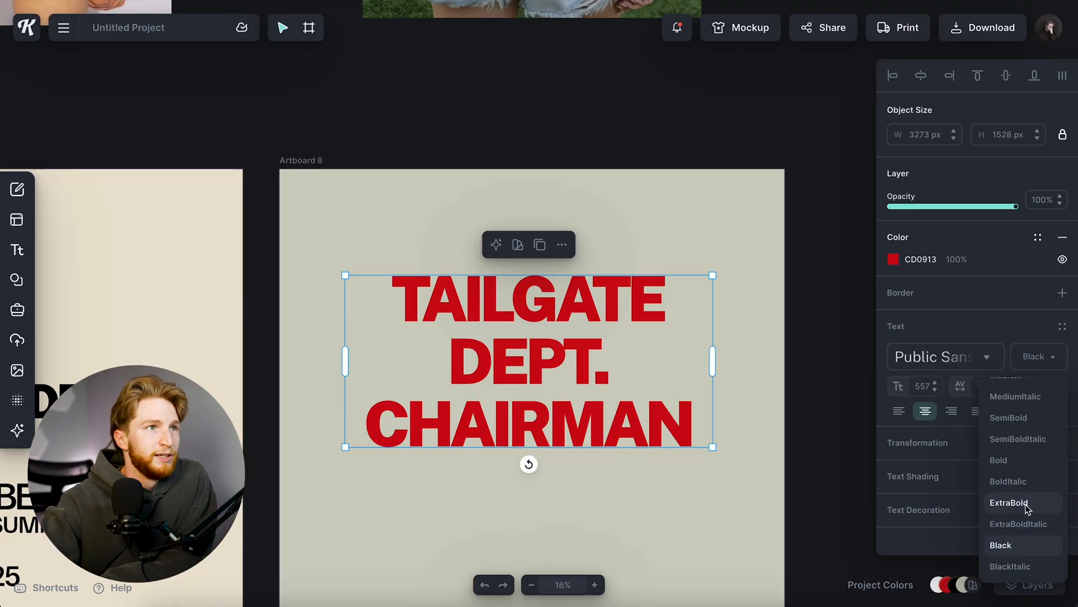
left_click(1025, 506)
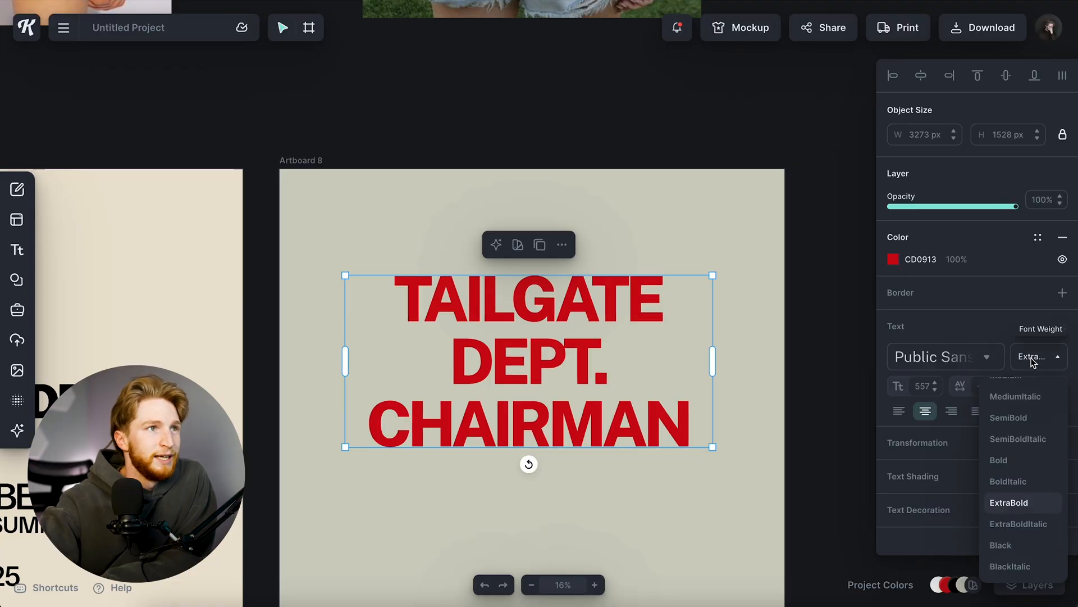
Tighten the line height of the red three-line heading to -10.
left_click(1032, 362)
type("-10")
key("Return")
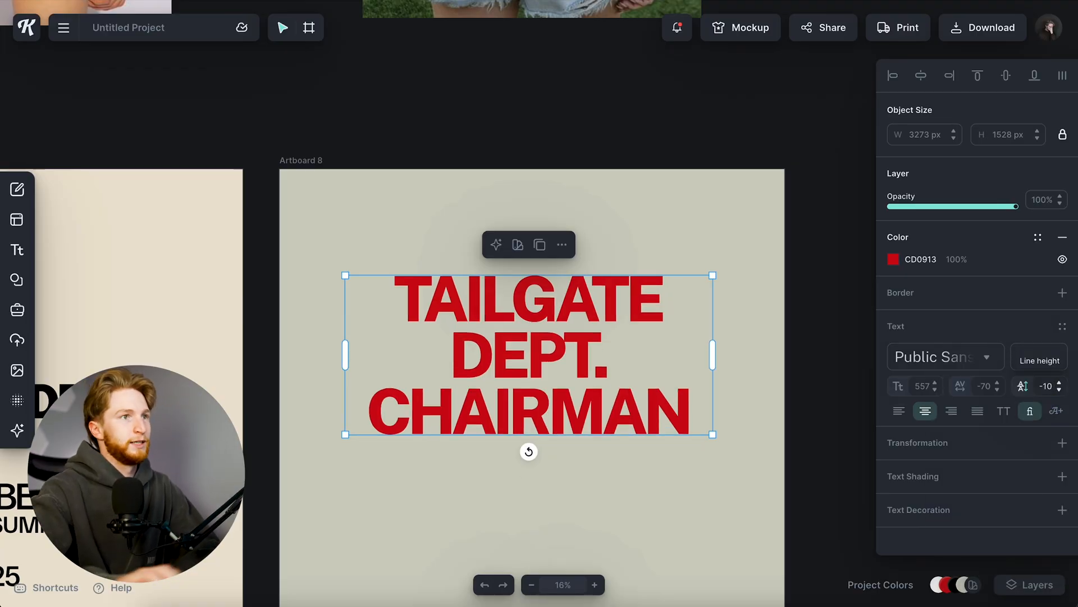
left_click(845, 376)
Check the reference shirt's smaller text, paste a copy of the heading beneath the original, and set it in Basement Grotesque.
scroll(604, 292, "up", 8)
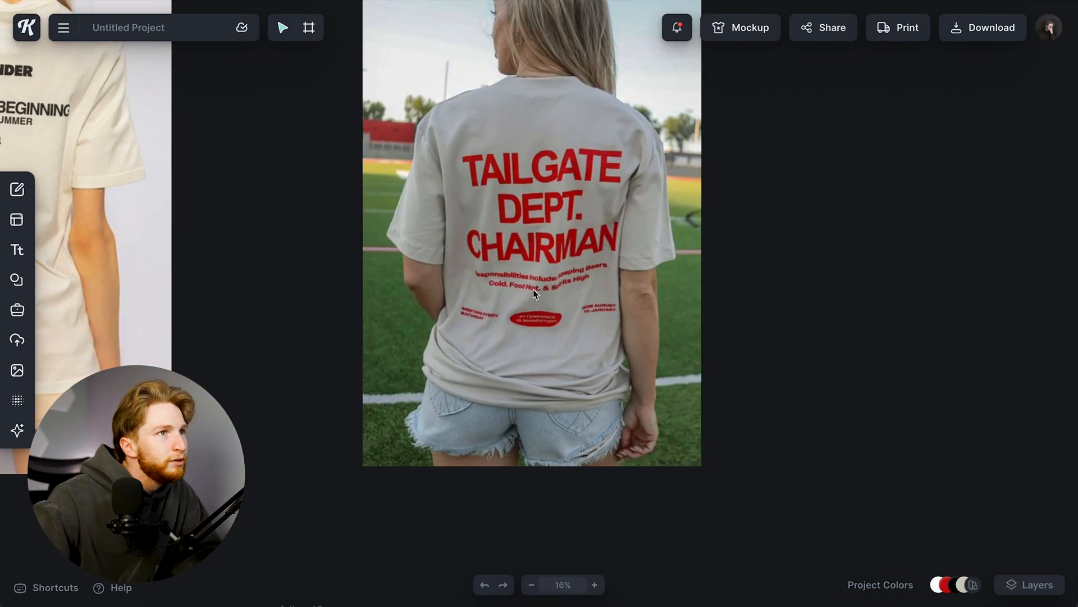
scroll(525, 288, "up", 3)
scroll(584, 284, "down", 8)
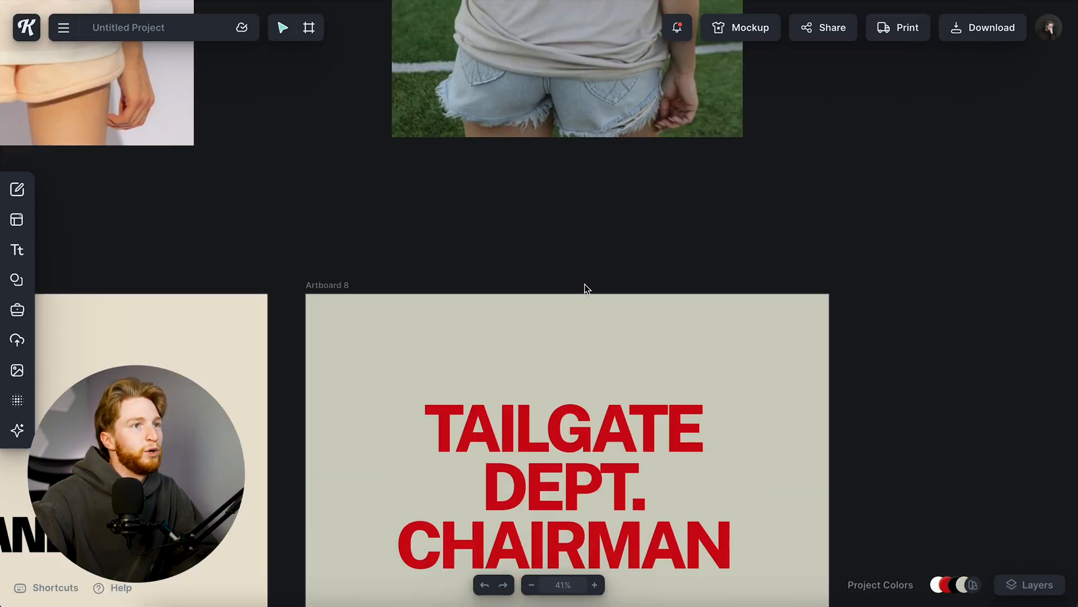
scroll(584, 287, "down", 4)
key("ctrl+v")
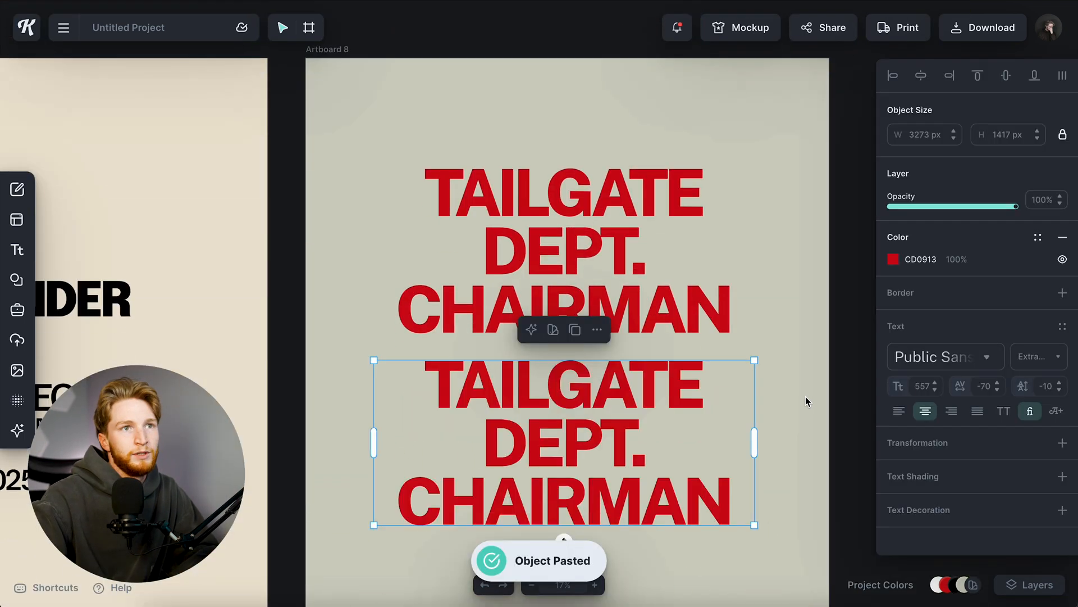
left_click(954, 358)
left_click(777, 210)
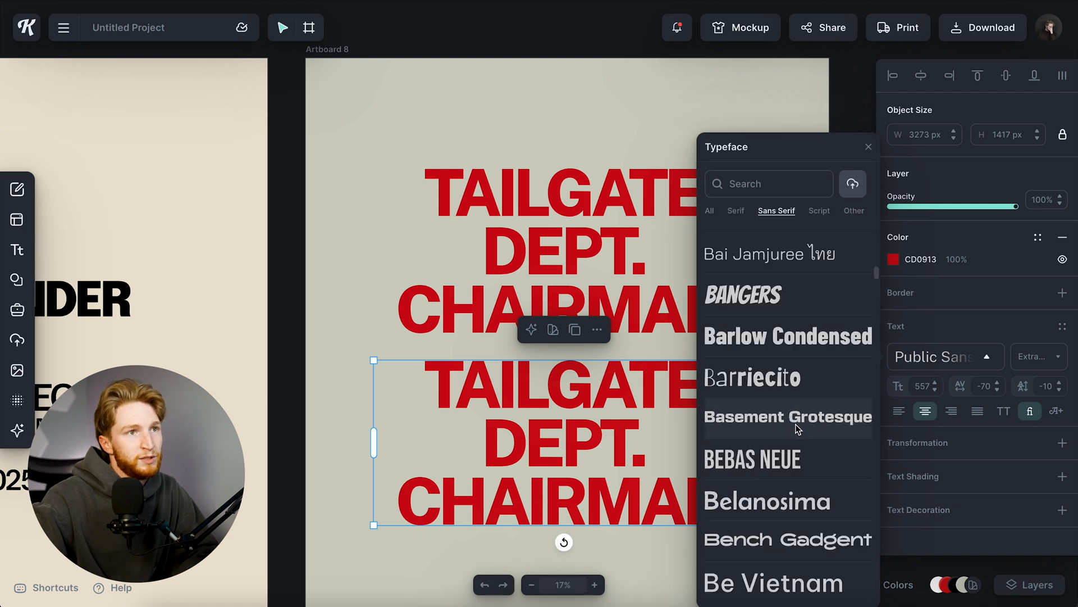
left_click(797, 423)
Set the copied text's font size to 100 and its letter spacing to 0.
left_click(926, 388)
type("100")
left_click(985, 389)
type("0")
scroll(532, 384, "down", 3)
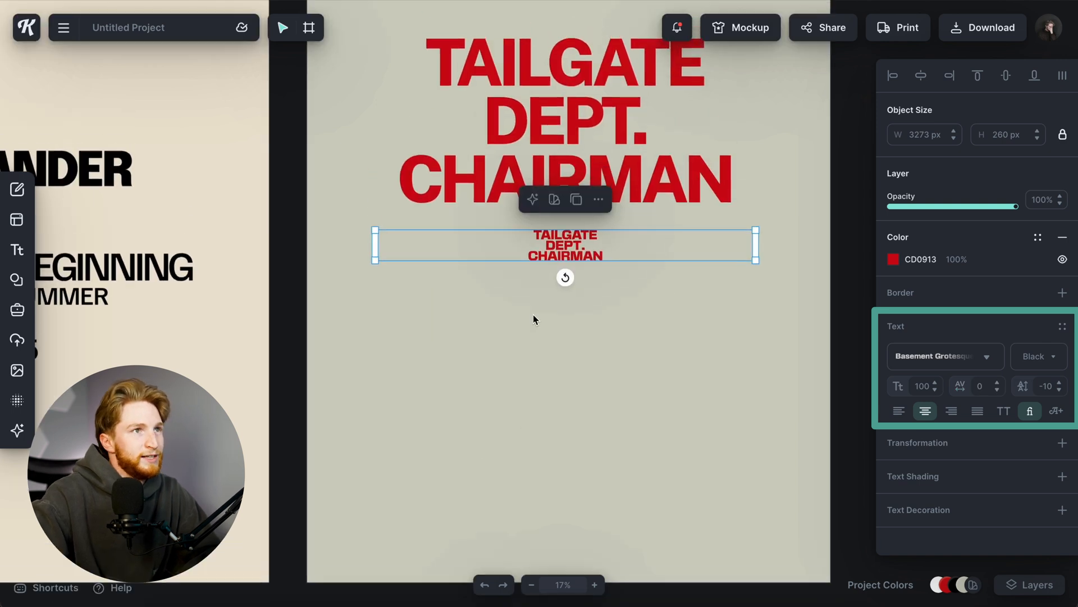
Replace the copied text with RESPONSIBLE FOR KEEPING BEERS COLD, and GRILLS HOT, AND MUSIC LOUD. on two lines.
double_click(564, 255)
type("RESPONSIBLE FOR KEEPING BEERS")
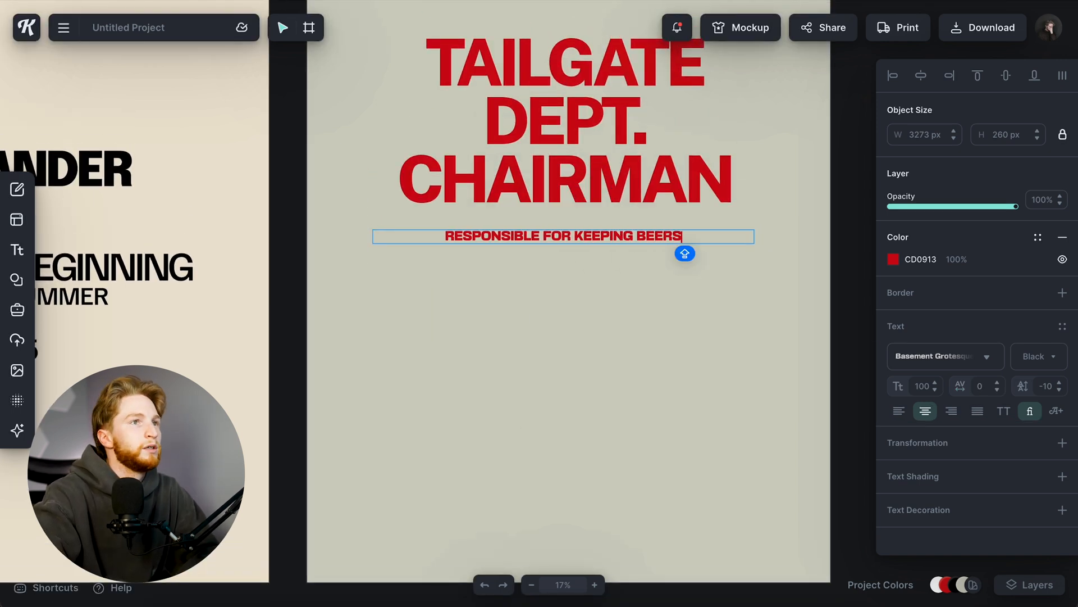
type(" COLD.")
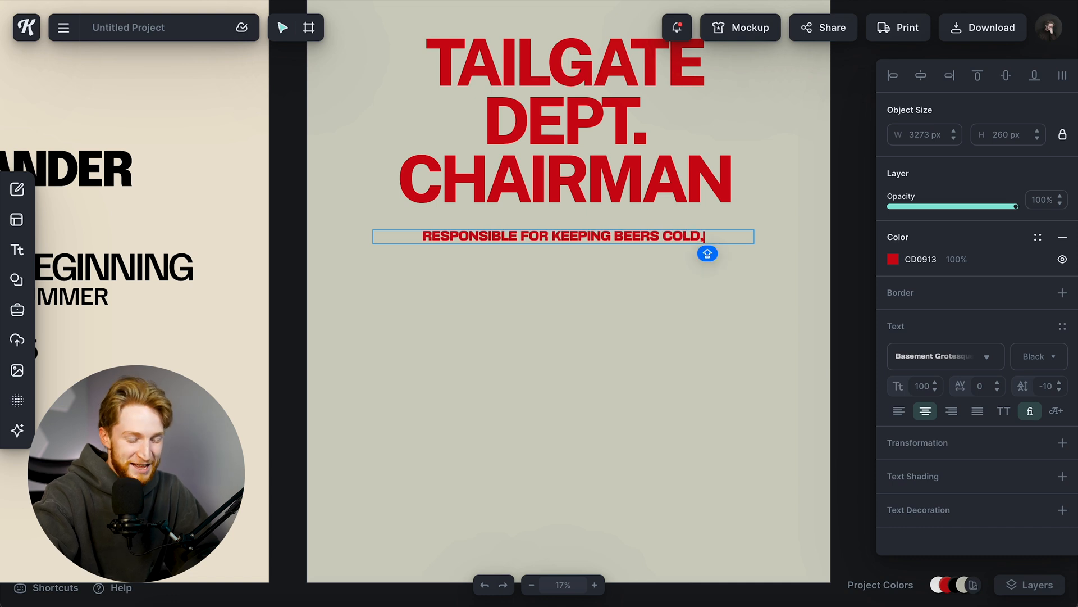
key("Return")
type("GRILLS HOT")
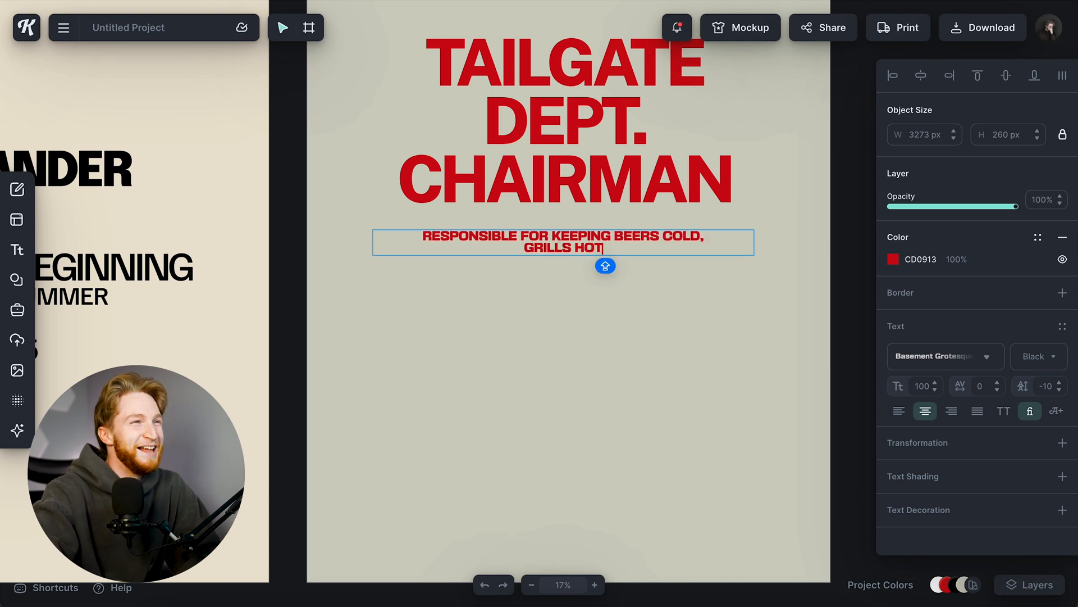
type(", AND MUSIC LOUD.")
key("Escape")
scroll(569, 303, "up", 2)
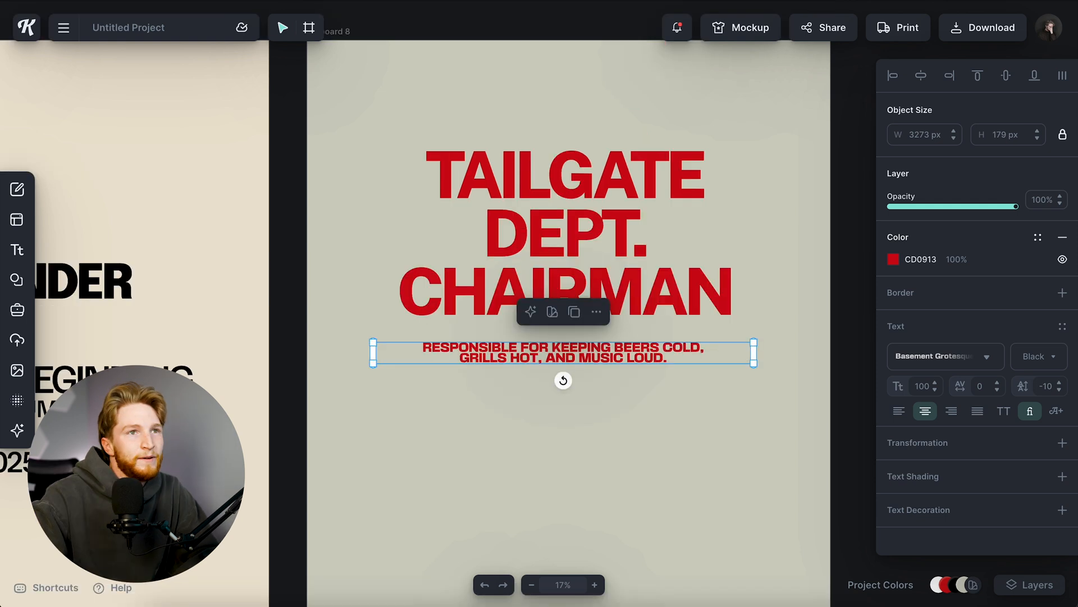
Loosen the line height of the two-line responsibilities text to 20.
type("10")
key("Return")
left_click(1048, 389)
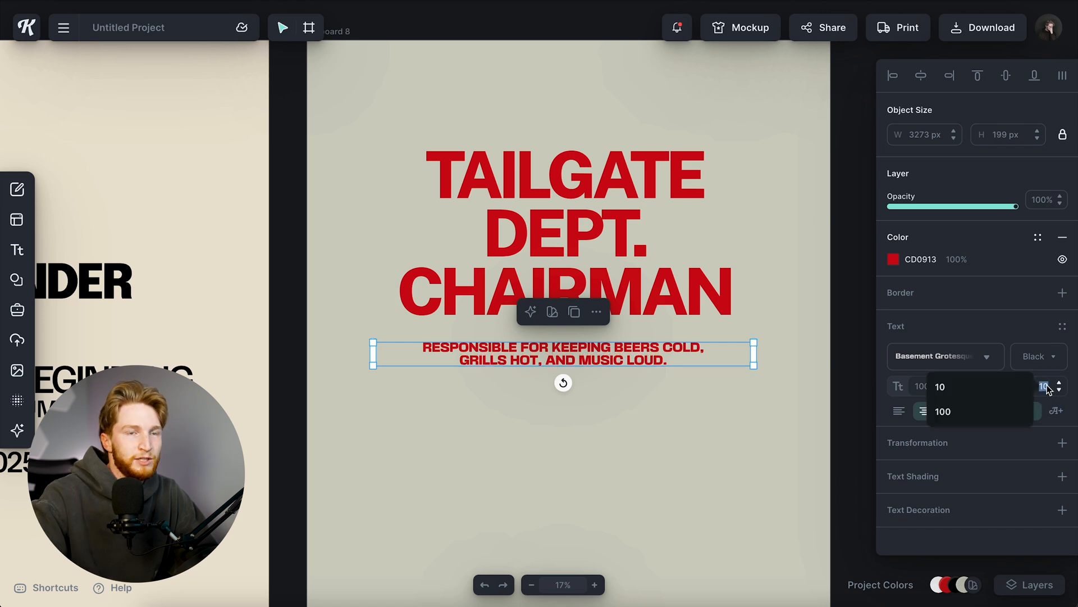
key("shift+Up")
left_click(783, 417)
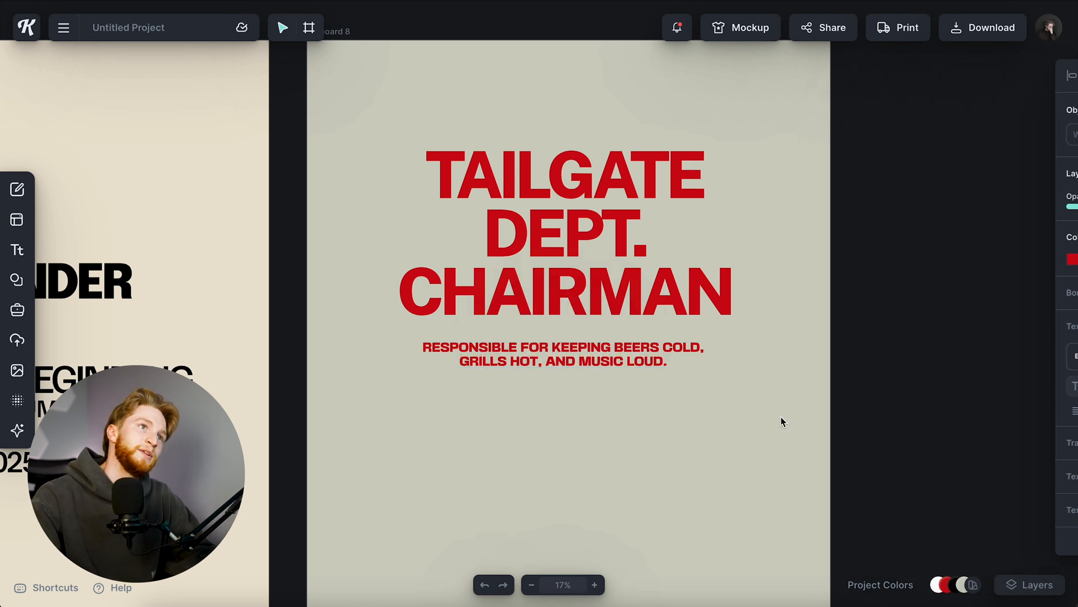
Compare the layout with the small print on the reference shirt and enlarge the responsibilities text to font size 106.
scroll(605, 370, "up", 10)
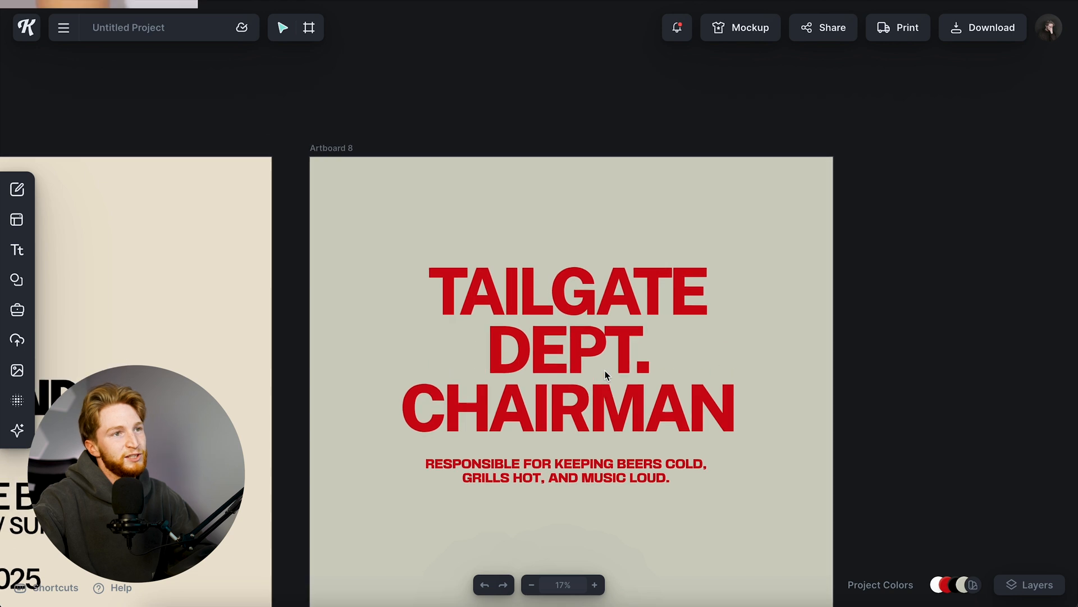
scroll(643, 352, "down", 10)
scroll(778, 296, "up", 5)
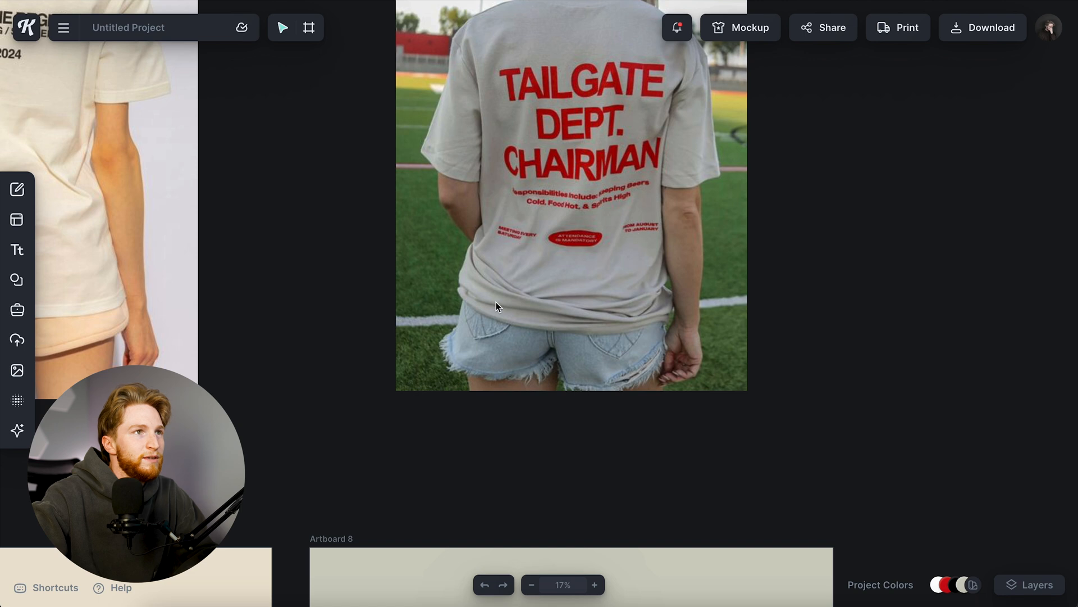
scroll(497, 303, "down", 2)
scroll(503, 305, "down", 5)
scroll(521, 295, "up", 5)
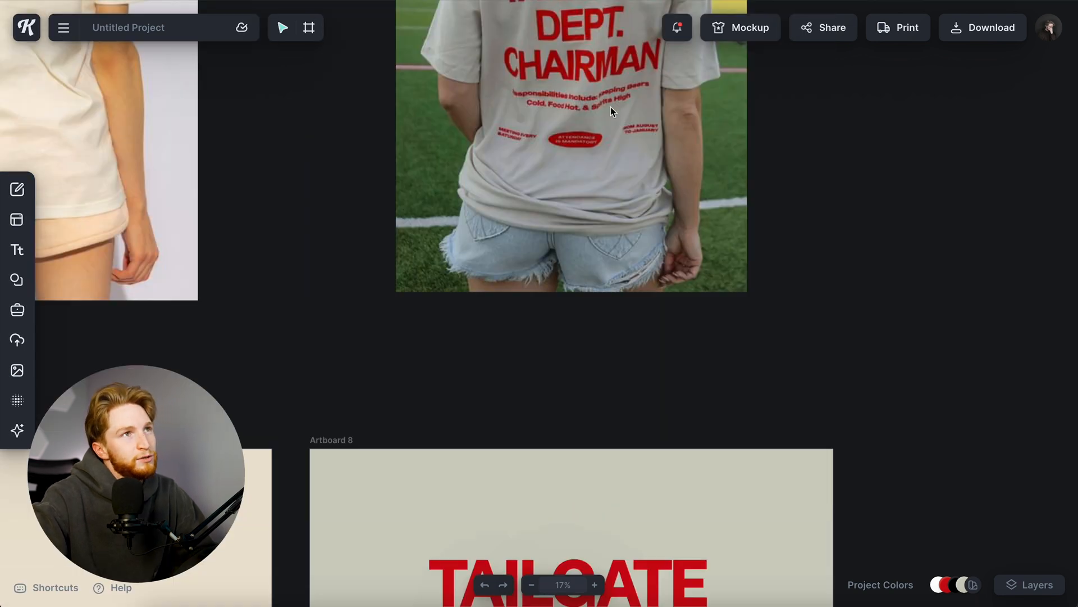
scroll(612, 202, "down", 5)
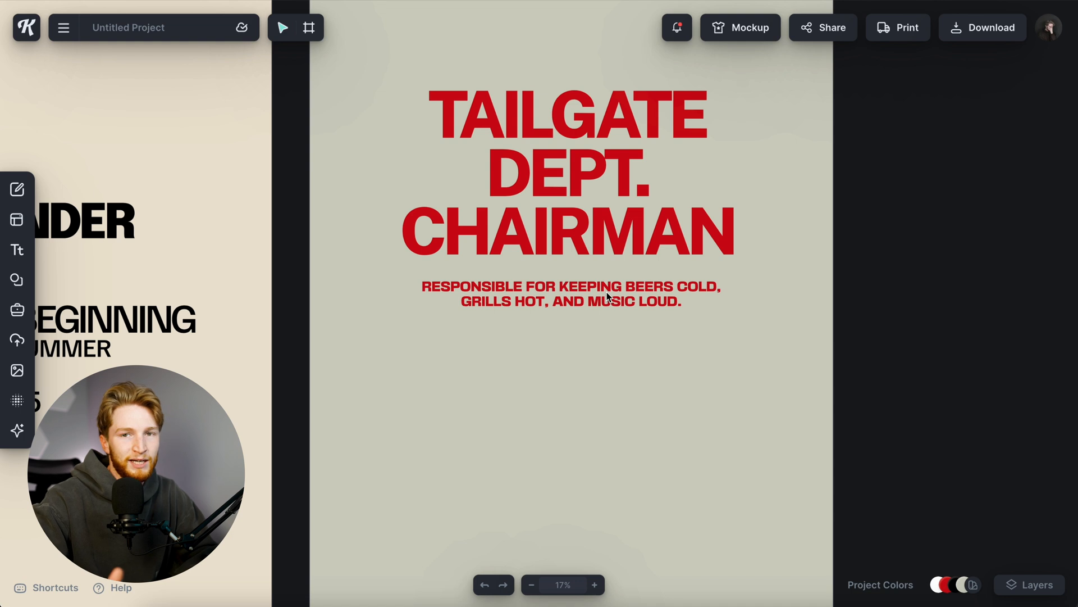
Duplicate the responsibilities text below itself as a narrower, left-aligned block reading TAILGATE DEPT. on two lines.
left_click_drag(604, 289, 599, 346, "alt")
left_click(898, 411)
double_click(543, 359)
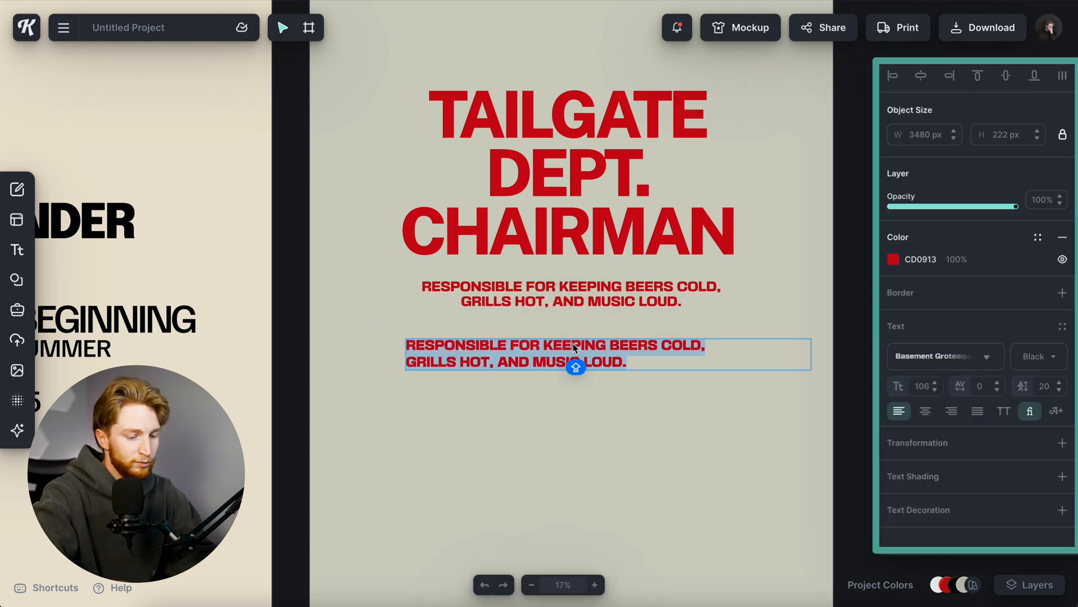
type("TAI")
type("LDA")
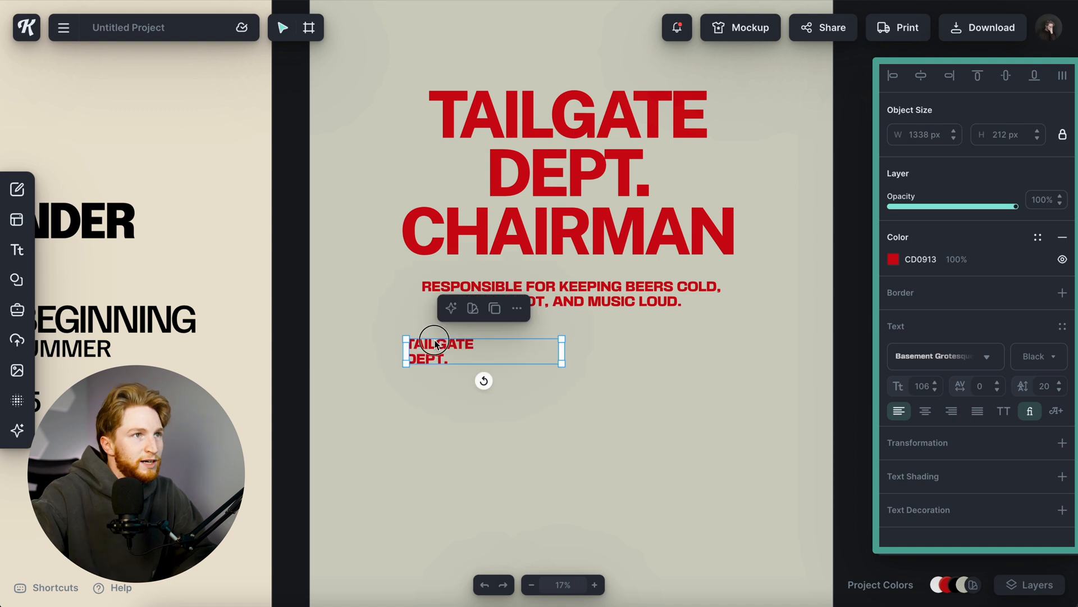
Duplicate the small TAILGATE DEPT. block on the same line, right-align its text, and place it under the heading's right edge.
left_click_drag(449, 351, 574, 351, "alt")
left_click(951, 412)
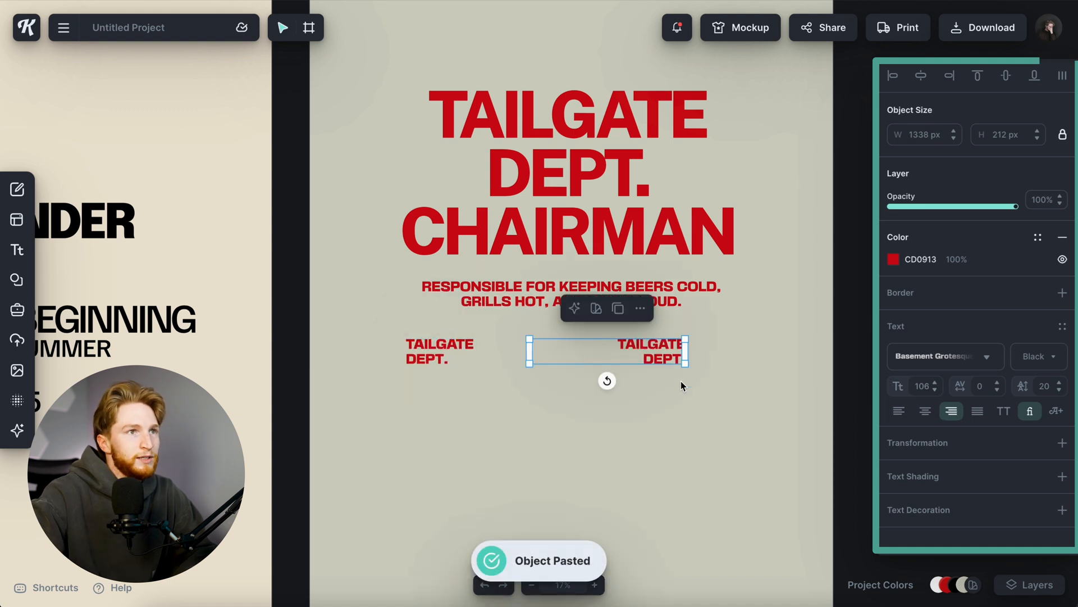
left_click_drag(679, 358, 731, 360)
left_click(761, 407)
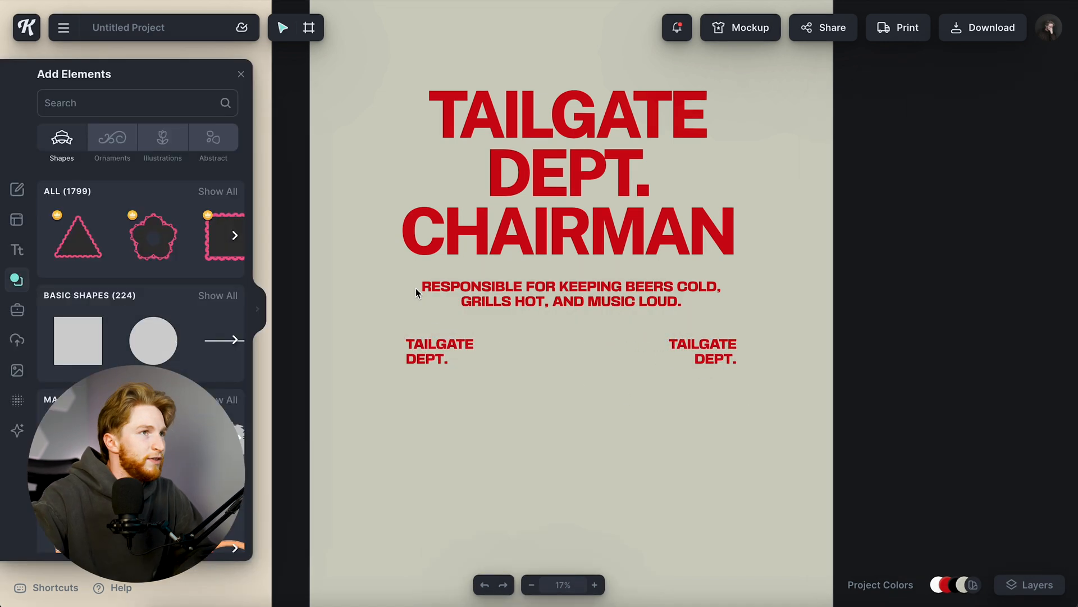
Check the oval badge on the reference shirt and insert a basic circle shape on Artboard 8.
scroll(416, 289, "up", 8)
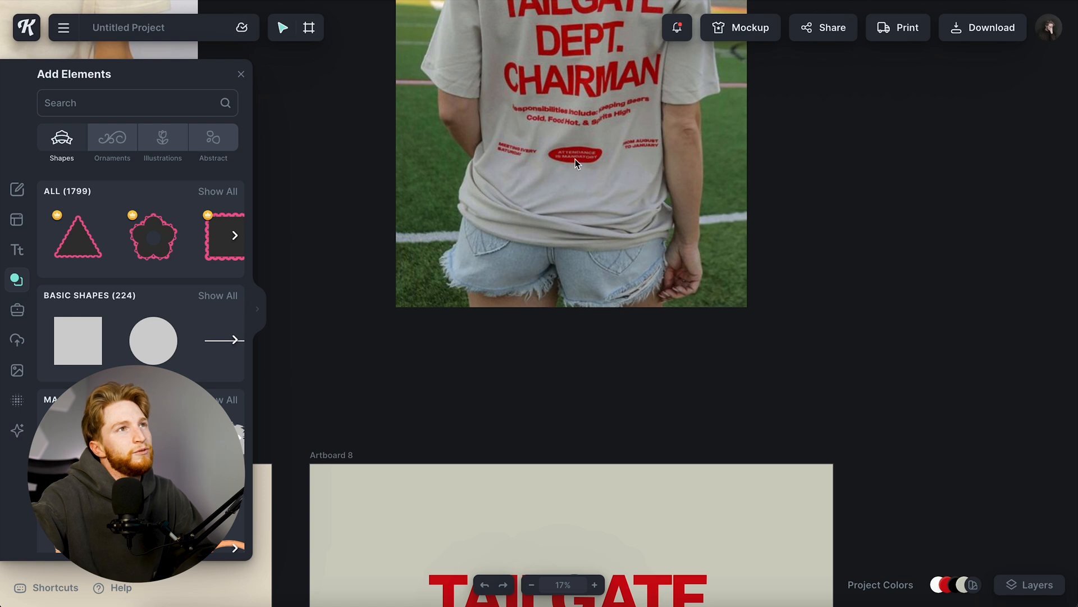
scroll(493, 289, "down", 6)
scroll(493, 288, "up", 8)
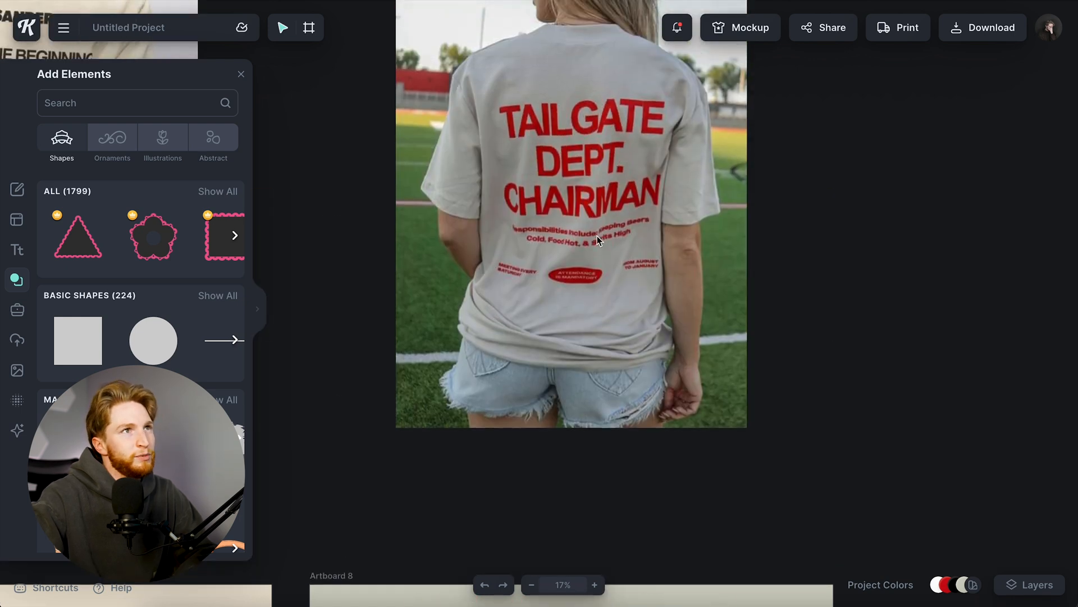
scroll(575, 283, "down", 4)
scroll(575, 283, "down", 5)
left_click(166, 341)
left_click(241, 74)
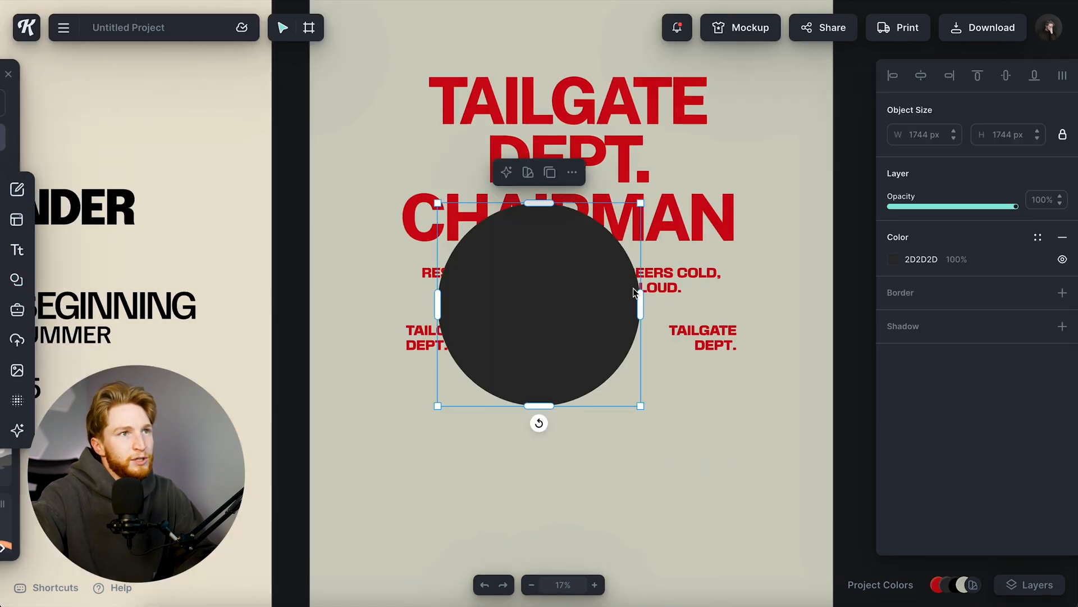
Stretch the circle into an ellipse about 2993 px wide and replace its fill with a border.
left_click_drag(644, 306, 713, 308)
left_click(634, 318)
left_click_drag(643, 306, 787, 306)
left_click(1063, 238)
left_click(959, 267)
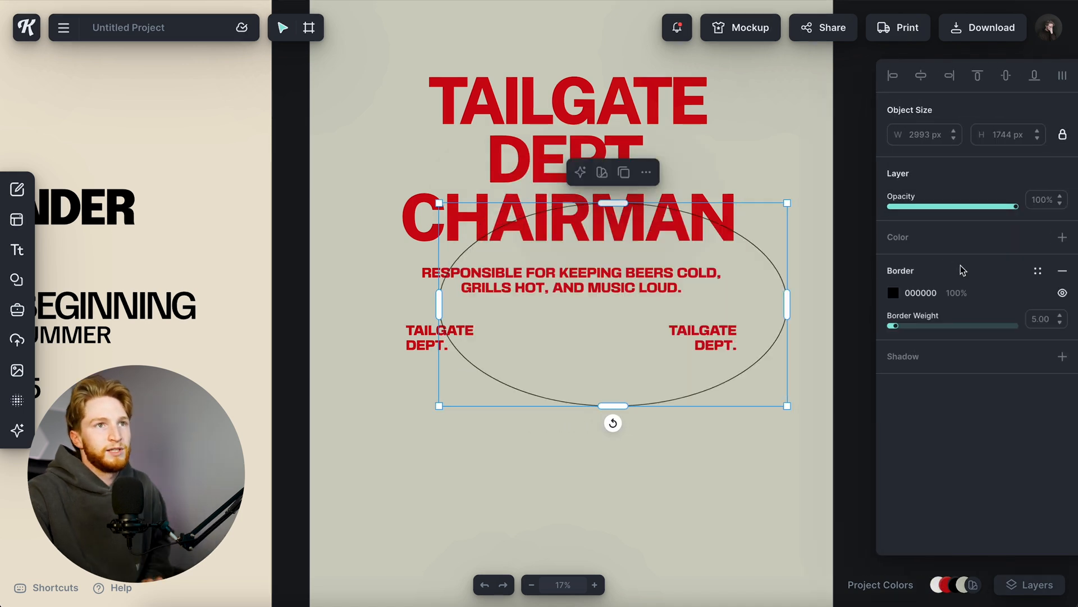
Give the ellipse a red CD0913 border of weight 18.40 and fit it at about 1010 × 413 px between the two small text blocks.
left_click(893, 293)
left_click(723, 587)
left_click_drag(673, 379, 643, 364)
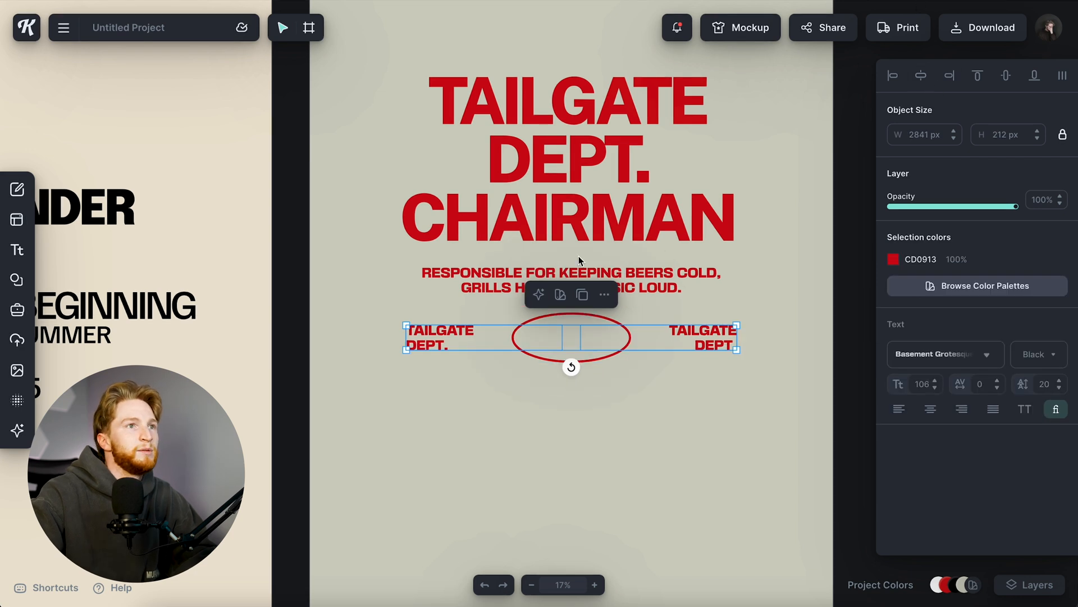
Center the large heading horizontally and duplicate it as a small CHAIRMAN label at font size 113 inside the ellipse.
left_click(582, 230)
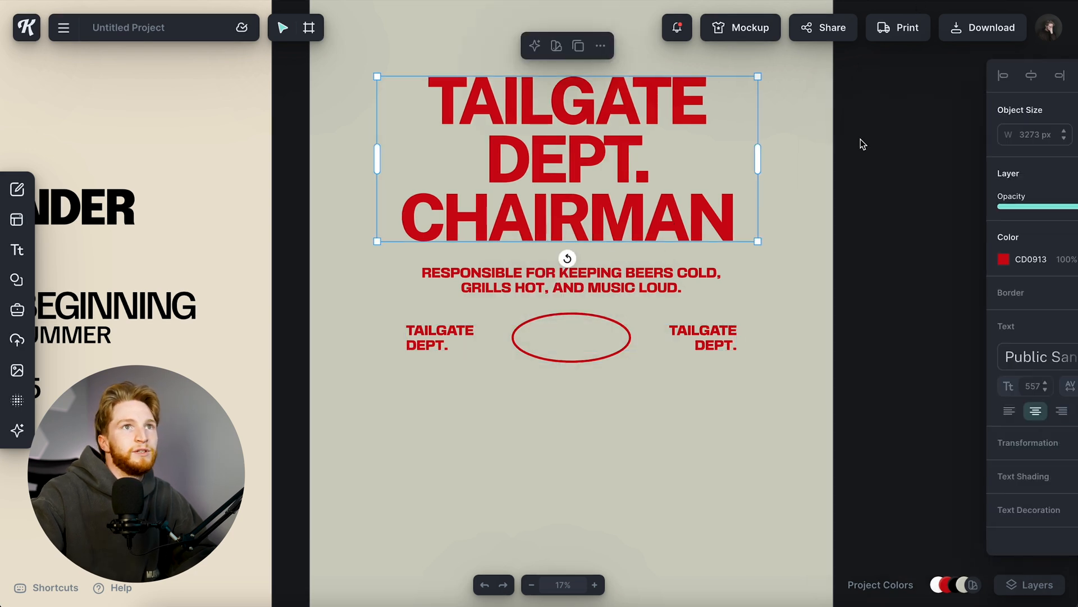
left_click(921, 76)
left_click_drag(599, 212, 599, 499, "alt")
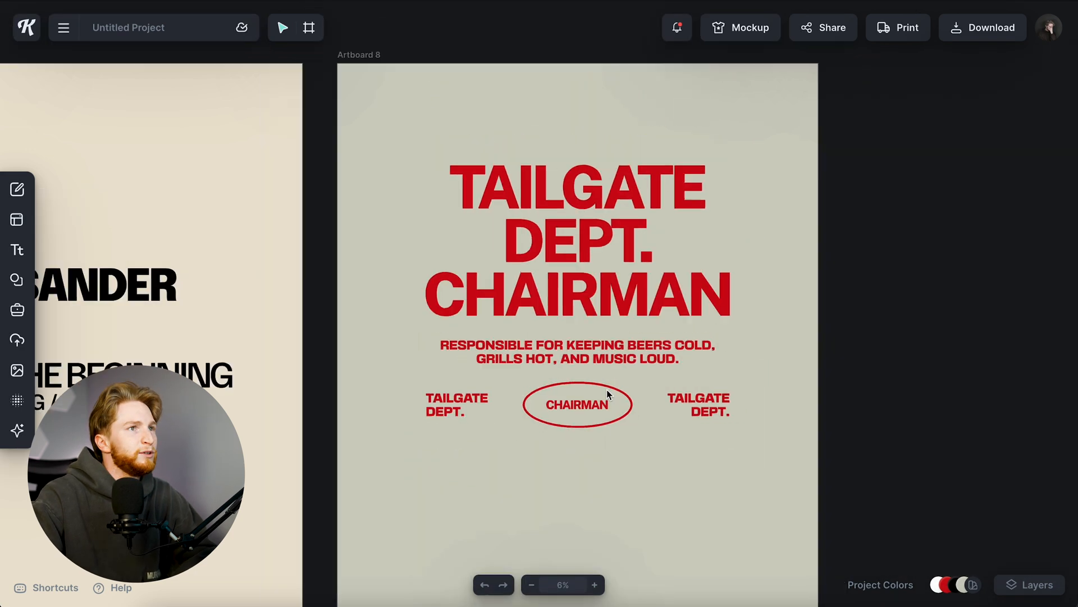
Compare the badge row with the reference shirt and center the ellipse and its CHAIRMAN label horizontally on the artboard.
scroll(607, 389, "down", 3)
scroll(563, 139, "up", 2)
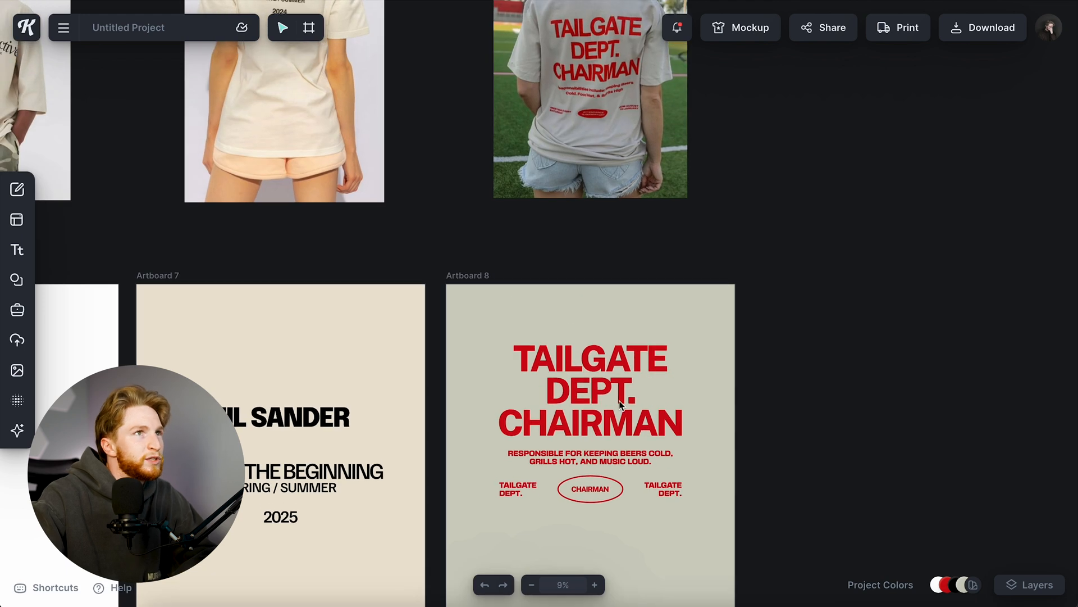
scroll(620, 413, "down", 1)
scroll(621, 421, "up", 3)
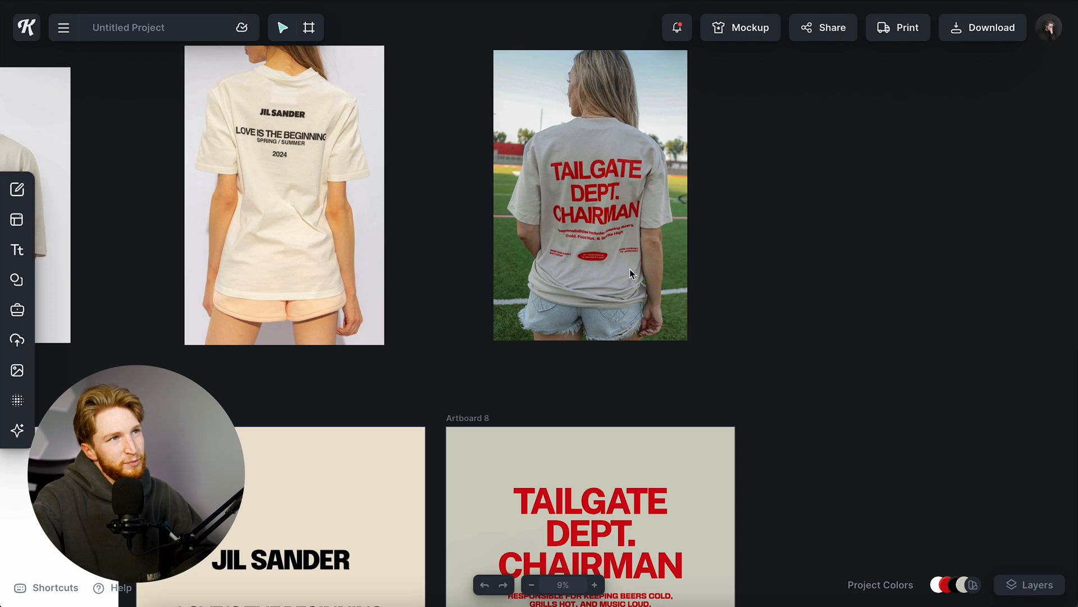
scroll(590, 261, "down", 5)
scroll(612, 299, "up", 3)
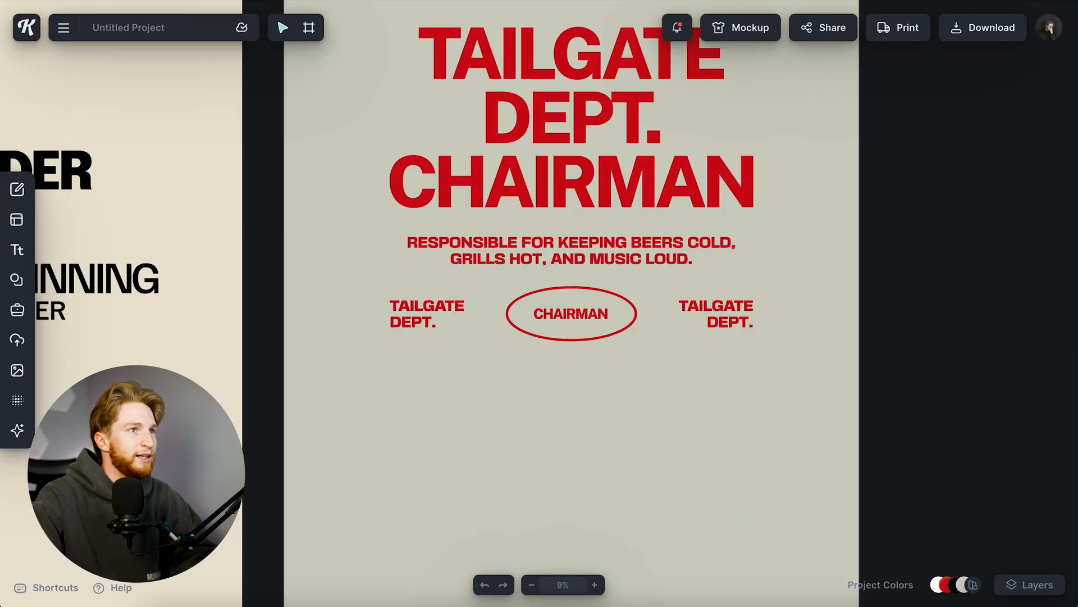
left_click(504, 342)
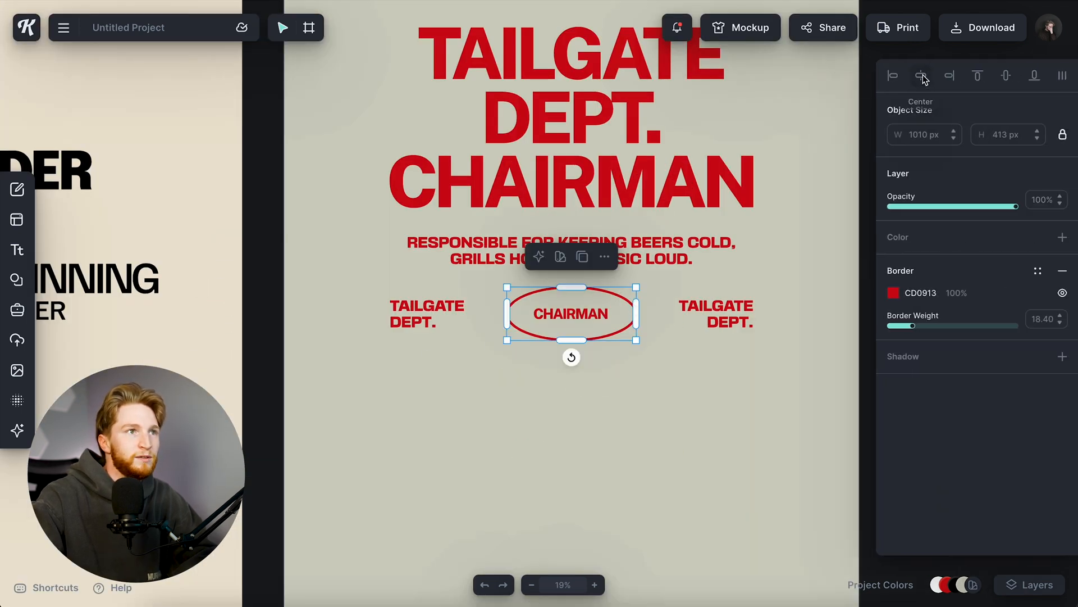
left_click(566, 315)
left_click(699, 391)
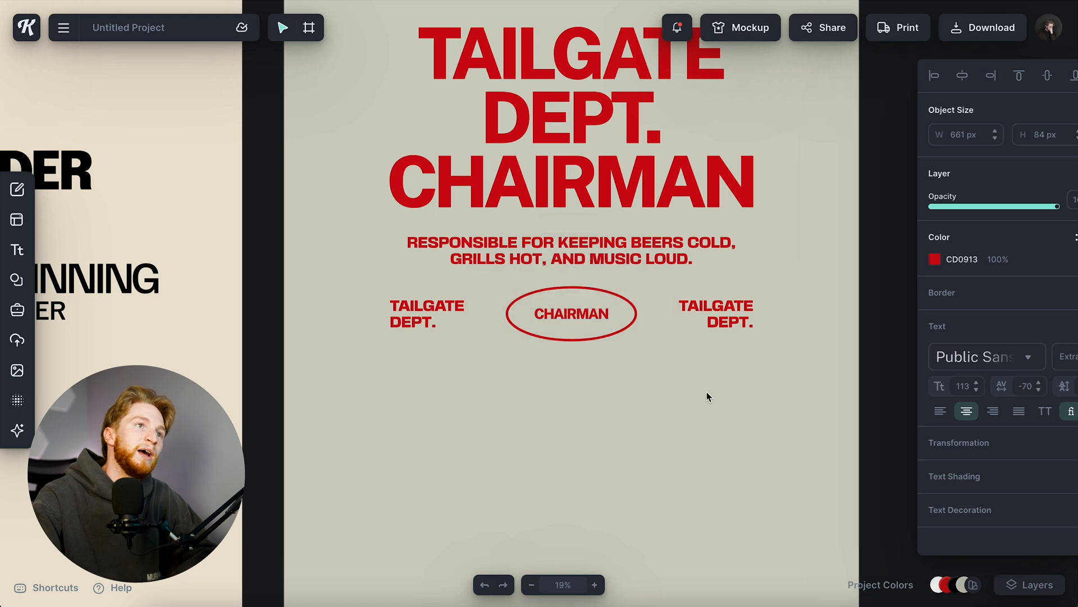
Adjust the small side text, select the entire Tailgate design, and center it on Artboard 8.
scroll(714, 393, "down", 1)
left_click(490, 326)
left_click_drag(710, 309, 710, 312)
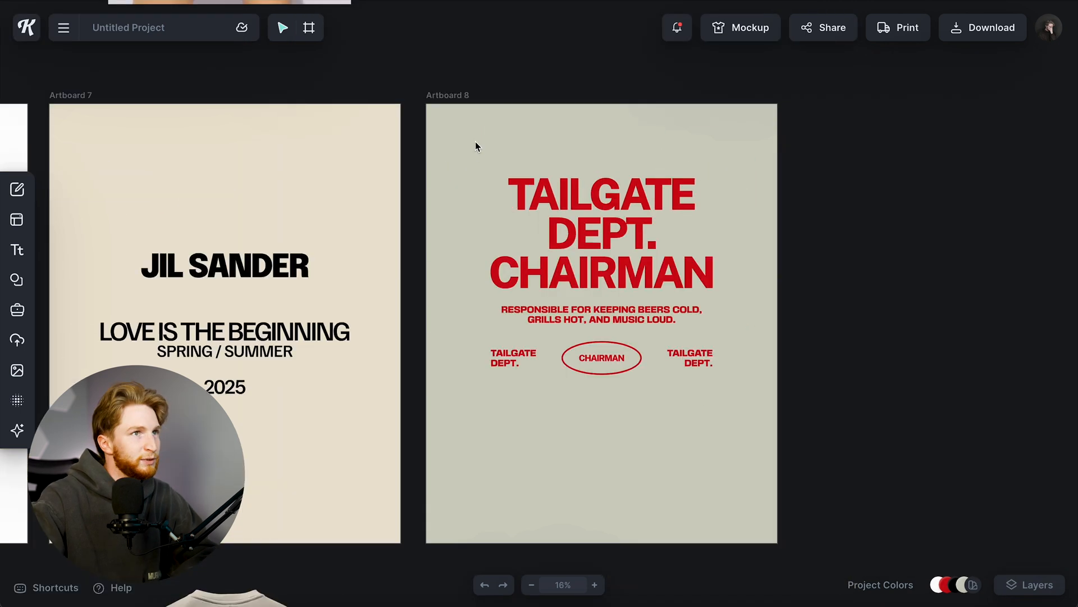
left_click_drag(476, 141, 720, 411)
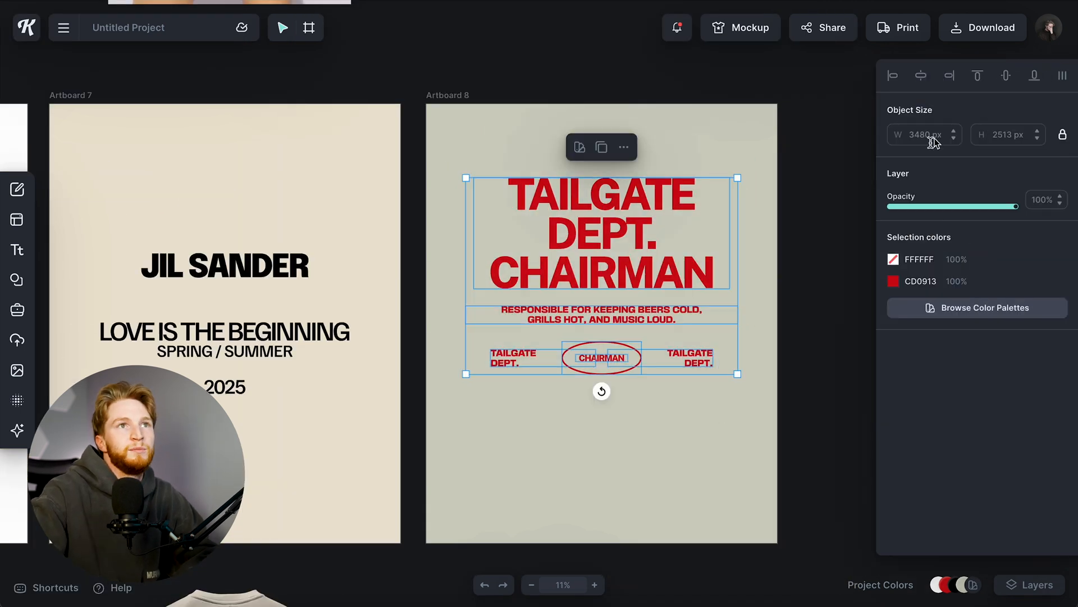
left_click(924, 76)
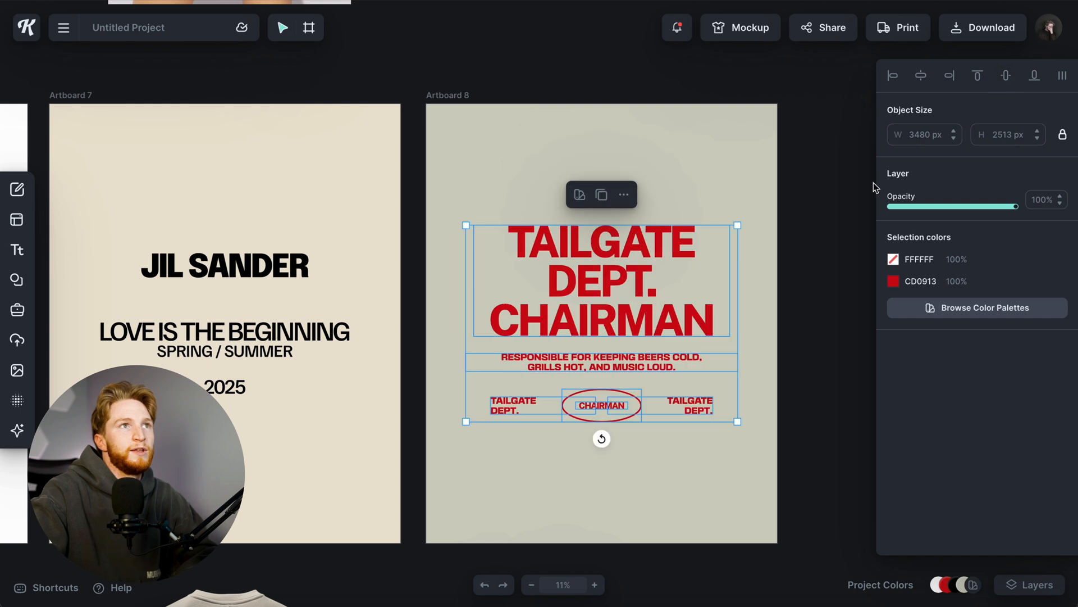
Apply the Tailgate design to the back-view T-shirt mockup in CFCFC2, position the artwork, and bring the mockup into the project.
left_click(751, 34)
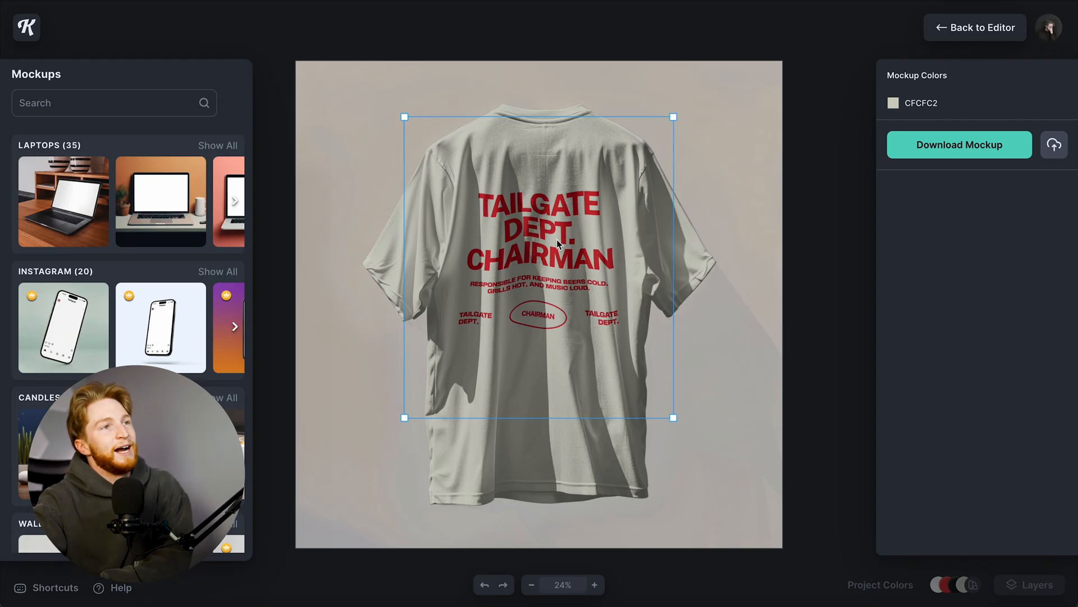
mouse_move(564, 234)
left_mouse_down()
mouse_move(570, 200)
mouse_move(555, 251)
left_mouse_up()
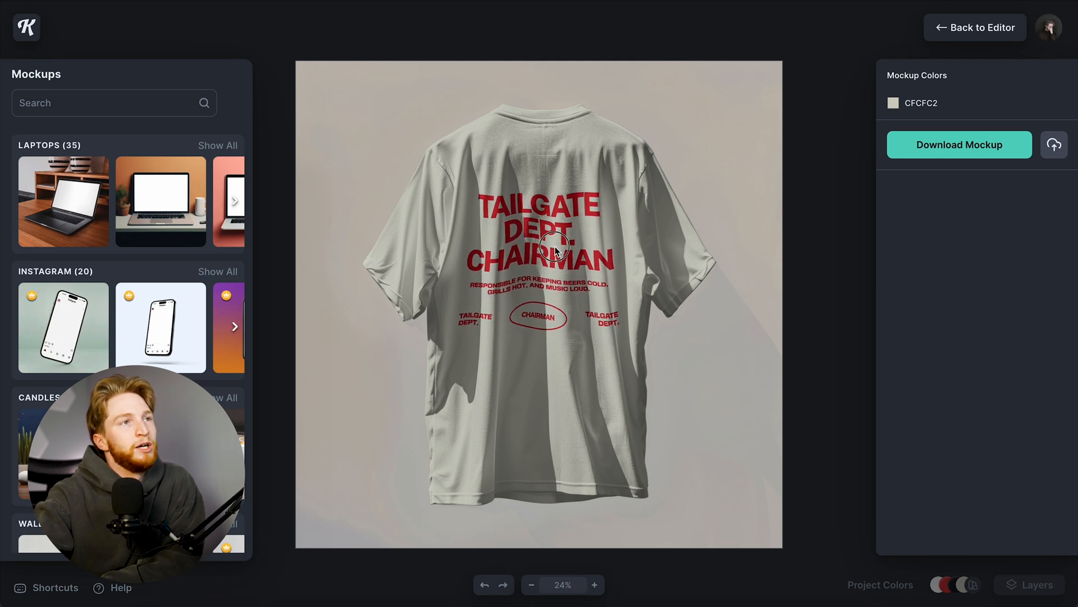
left_click_drag(555, 251, 555, 251)
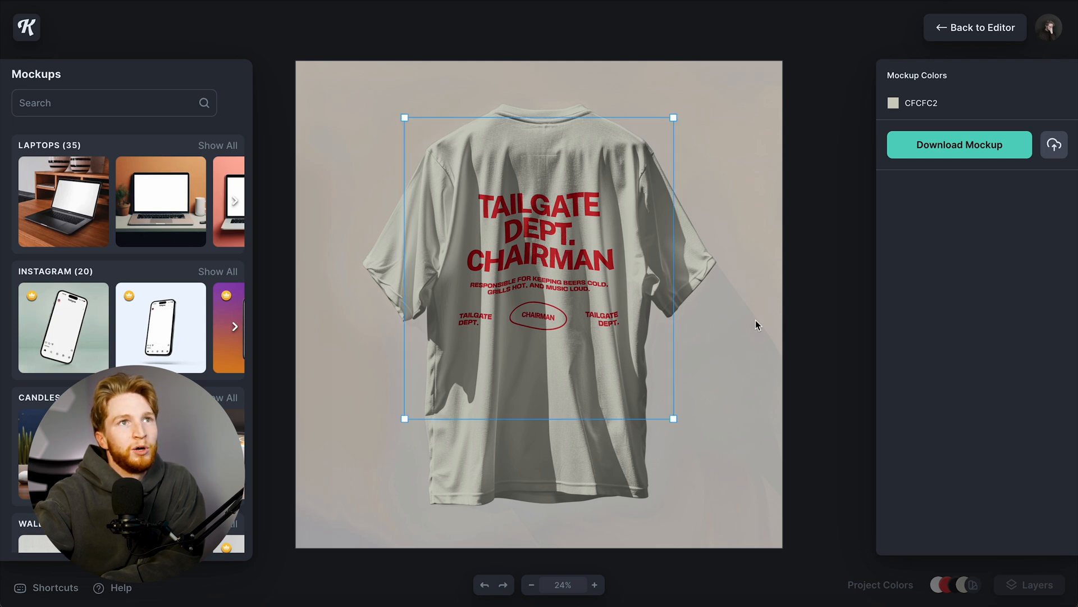
left_click(975, 27)
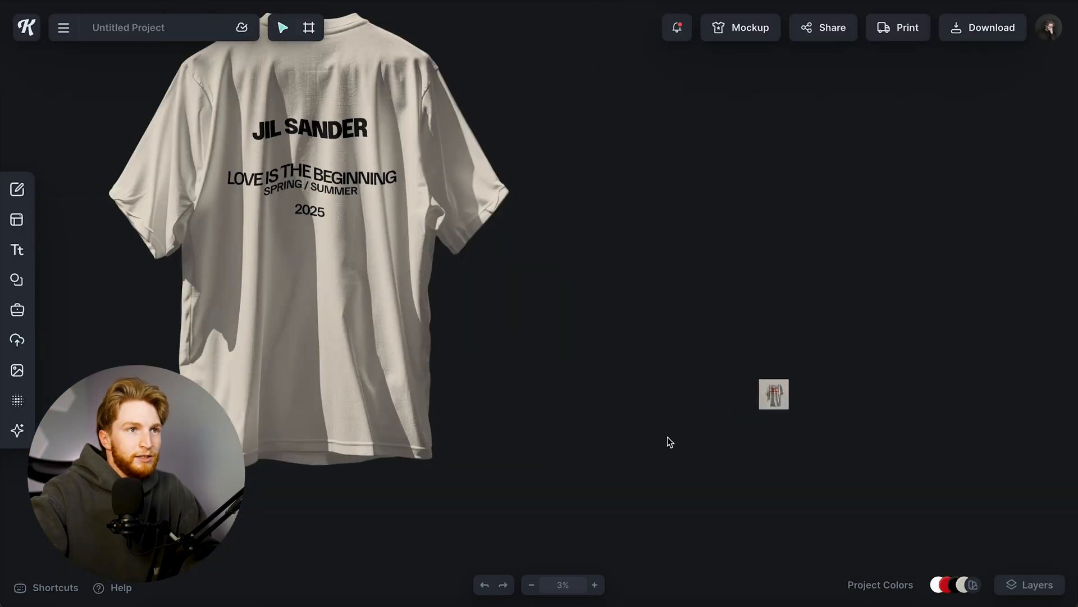
Remove the Tailgate mockup image's background, enlarge it to 4607 px, and place it below Artboard 8 beside the Jil Sander shirt.
left_click(800, 405)
key("shift+2")
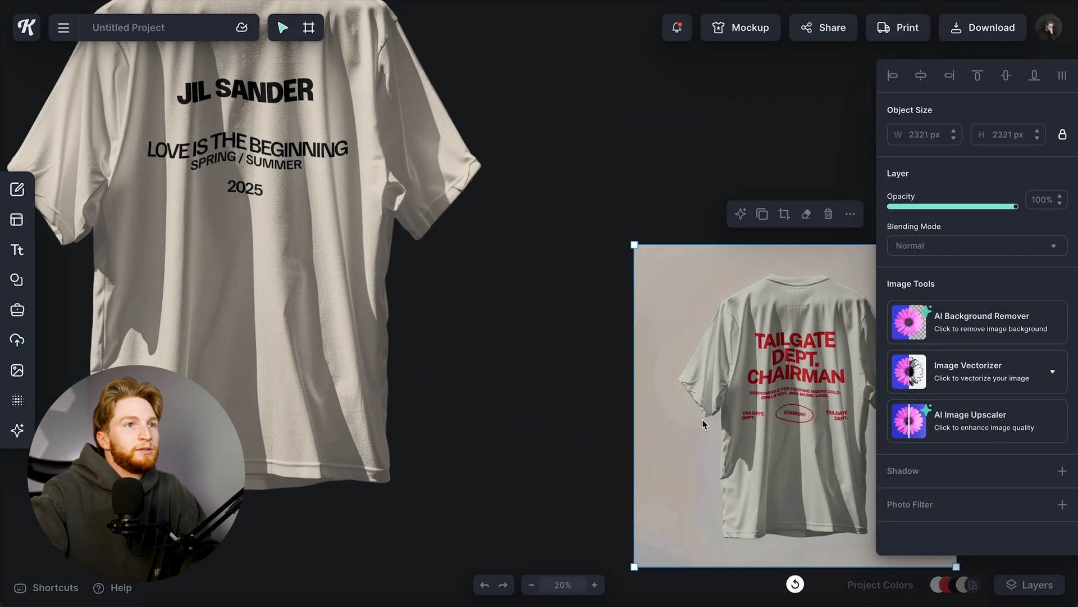
scroll(530, 509, "down", 3)
scroll(514, 460, "right", 3)
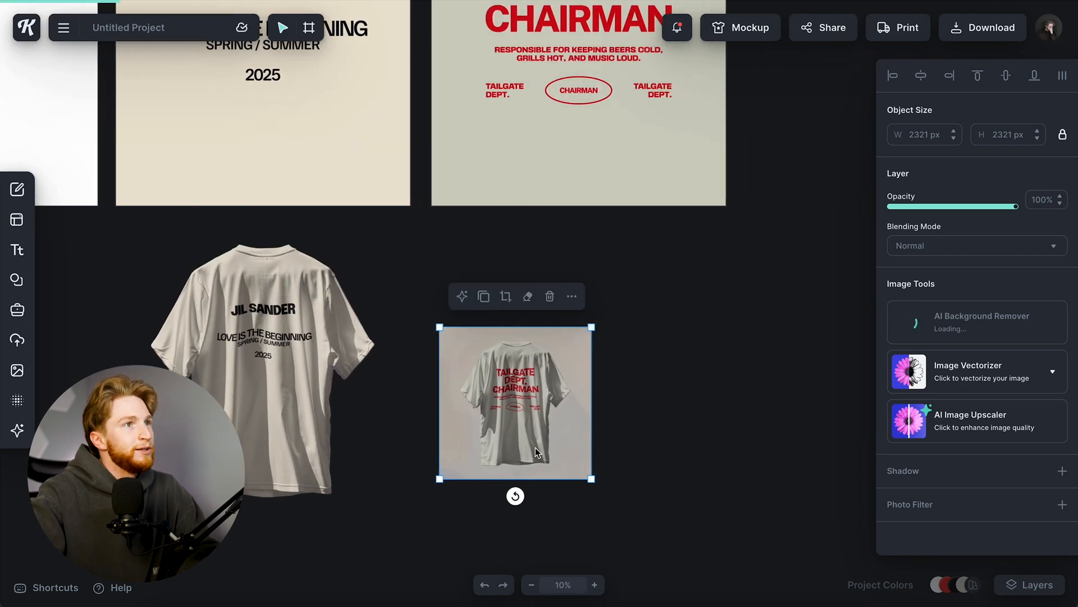
left_click_drag(652, 400, 366, 400)
key("ctrl+z")
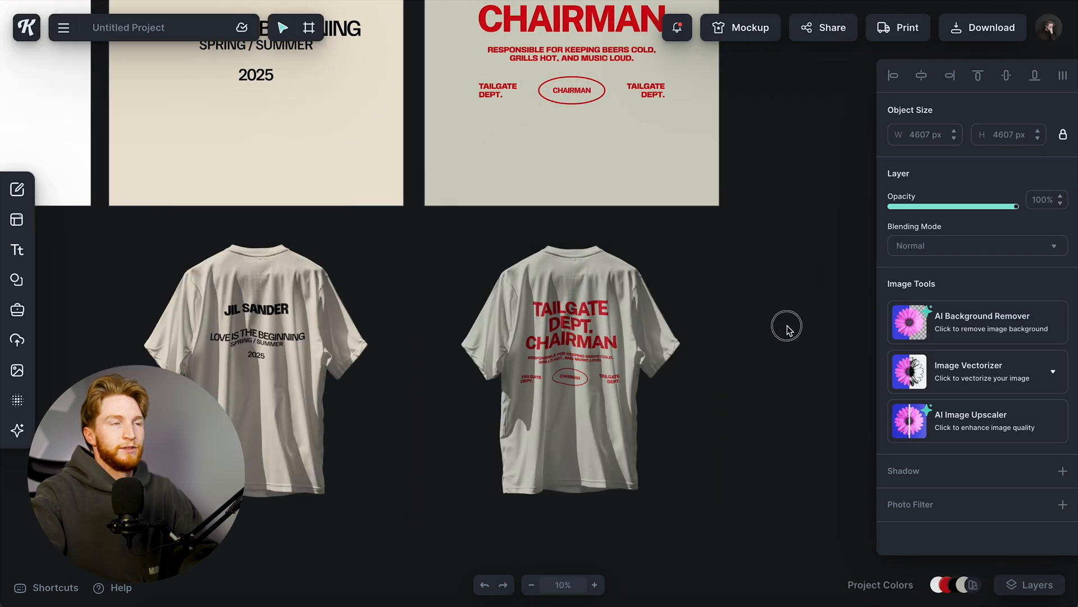
left_click(655, 362)
Study the MAIN Collective reference shirt and fill Artboard 6 with the beige color D6D2C7.
scroll(653, 364, "down", 3)
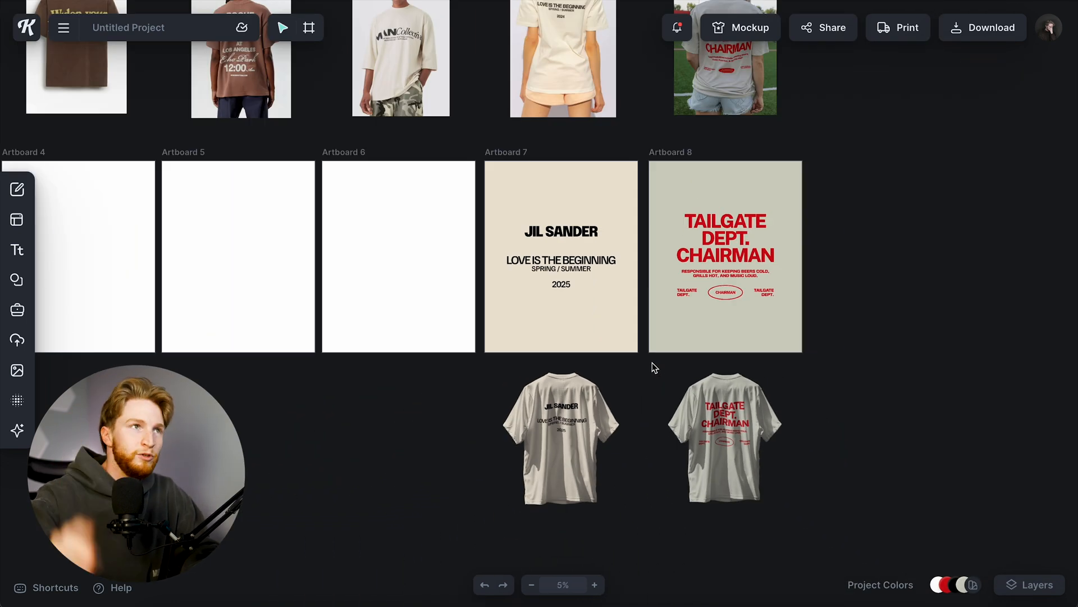
scroll(618, 359, "up", 5)
scroll(618, 359, "left", 5)
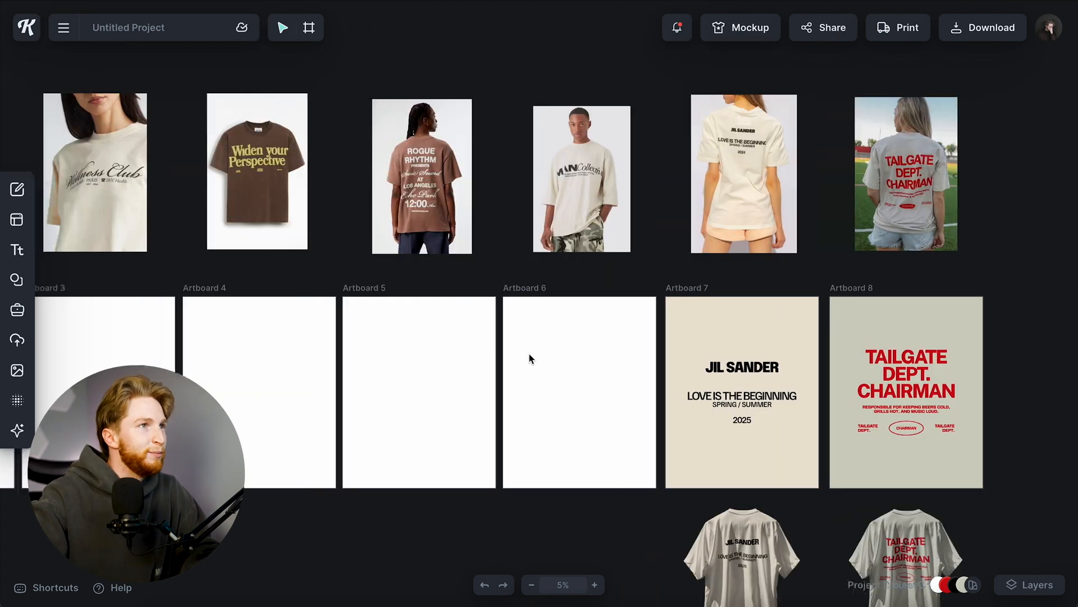
scroll(531, 349, "right", 2)
scroll(605, 187, "up", 5)
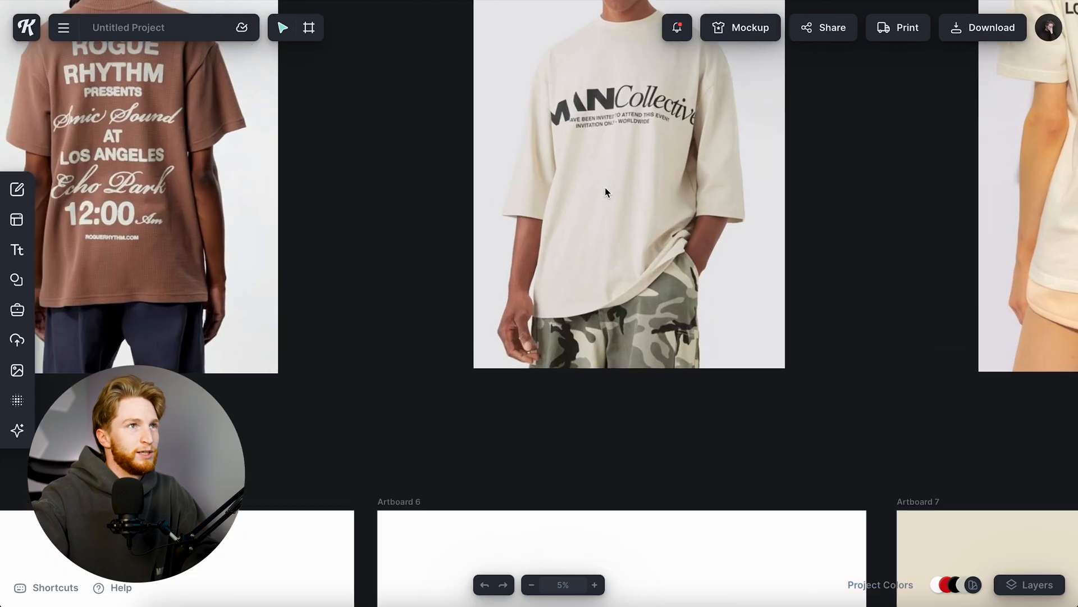
scroll(609, 179, "down", 3)
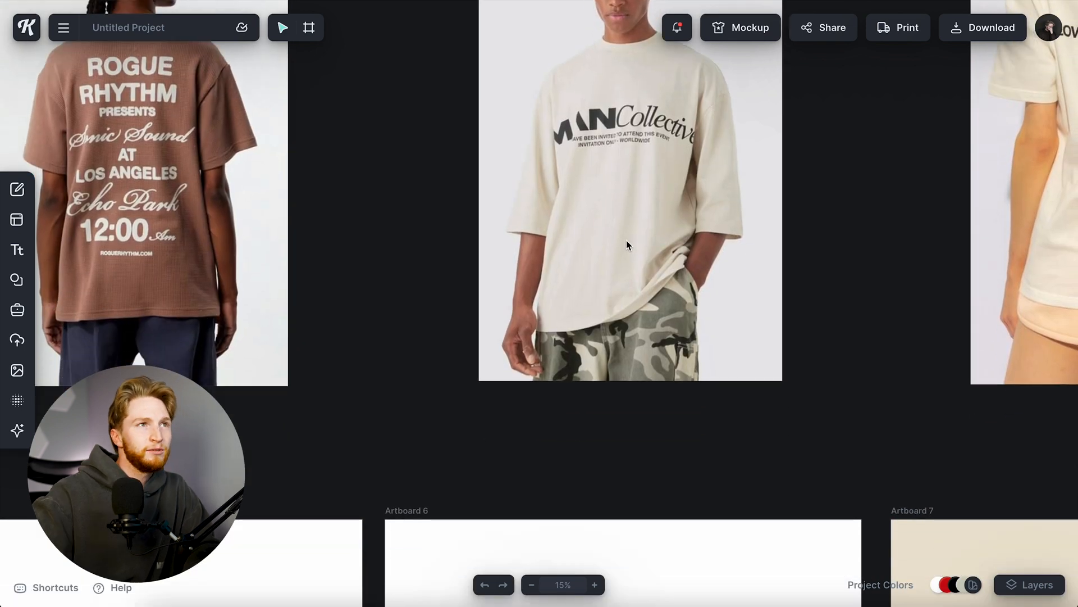
scroll(625, 240, "down", 3)
scroll(621, 254, "down", 2)
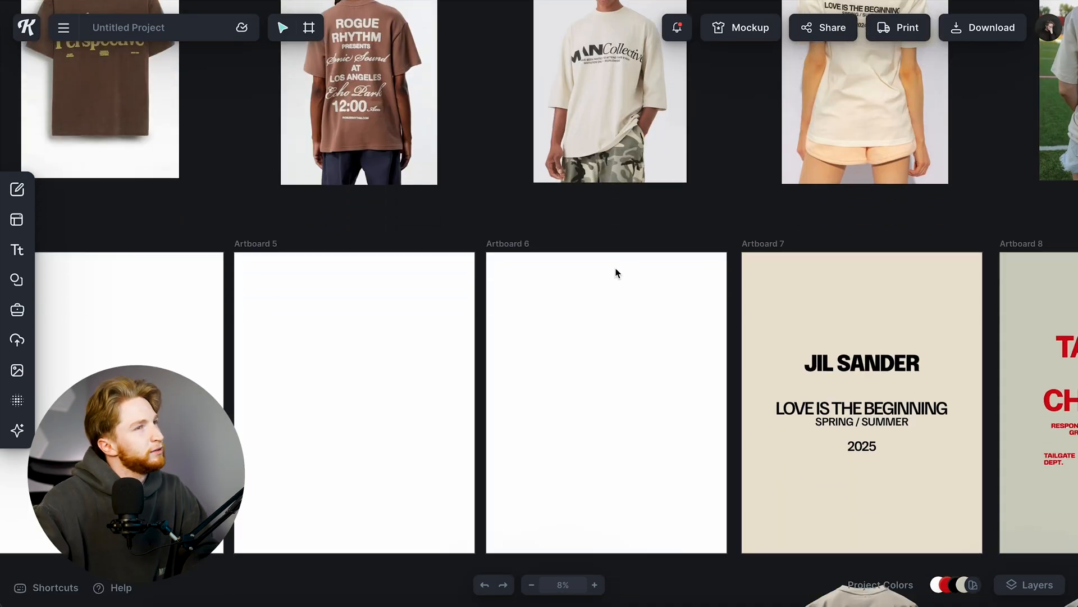
left_click(497, 242)
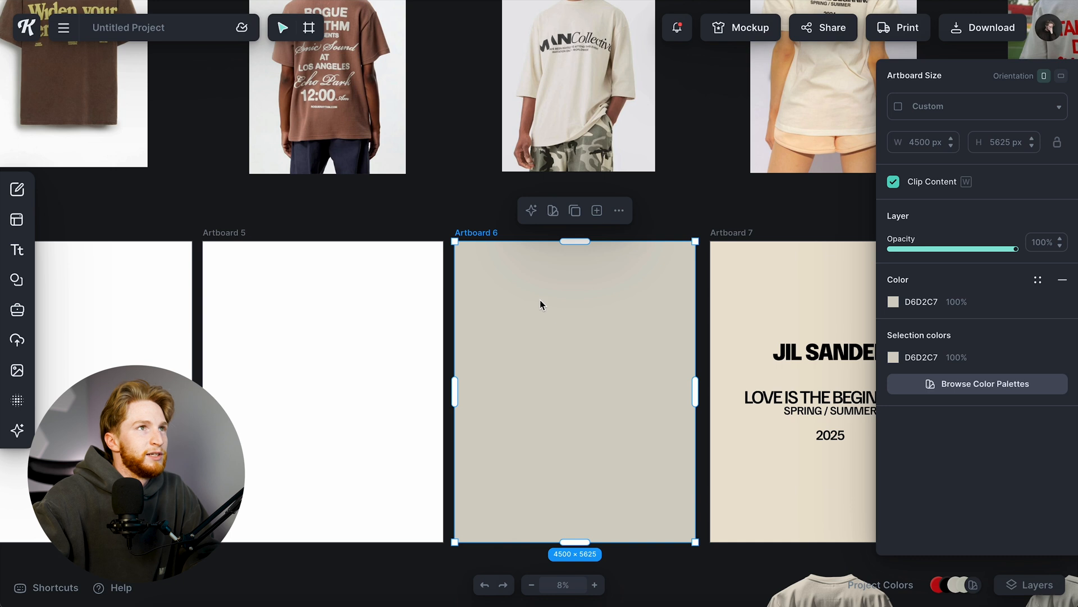
Add the text MAIN in Basement Grotesque Black at font size 807 near the upper part of Artboard 6.
key("t")
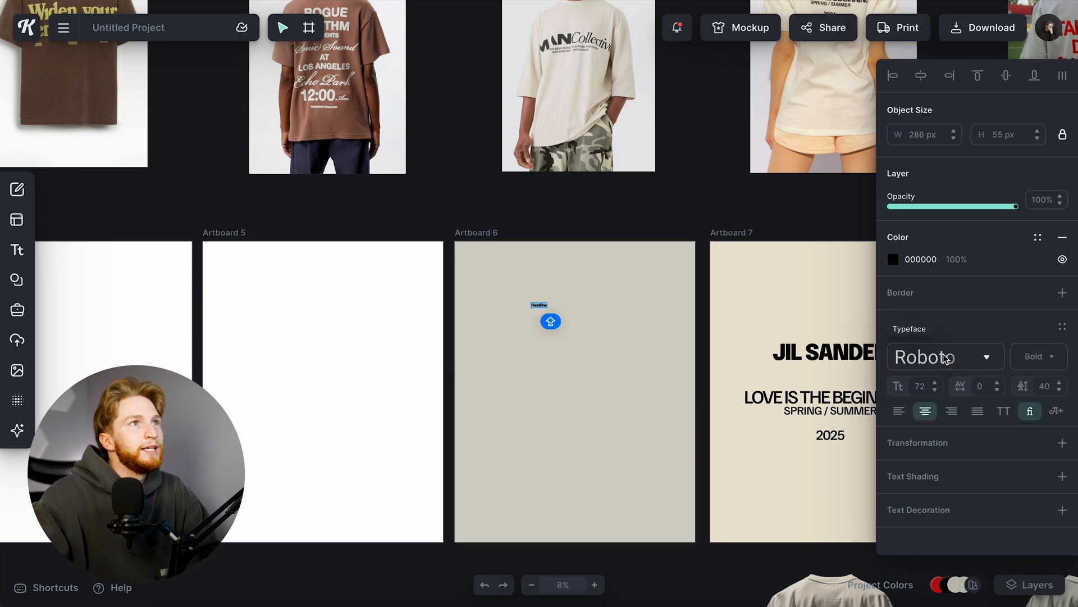
left_click(945, 358)
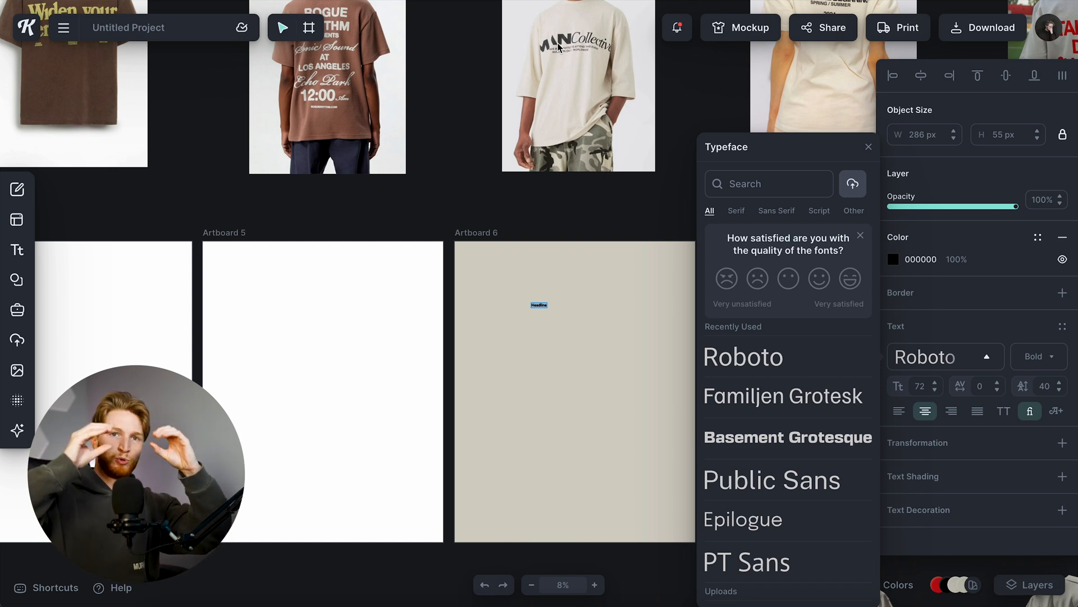
left_click(758, 437)
left_click(555, 322)
left_click(540, 307)
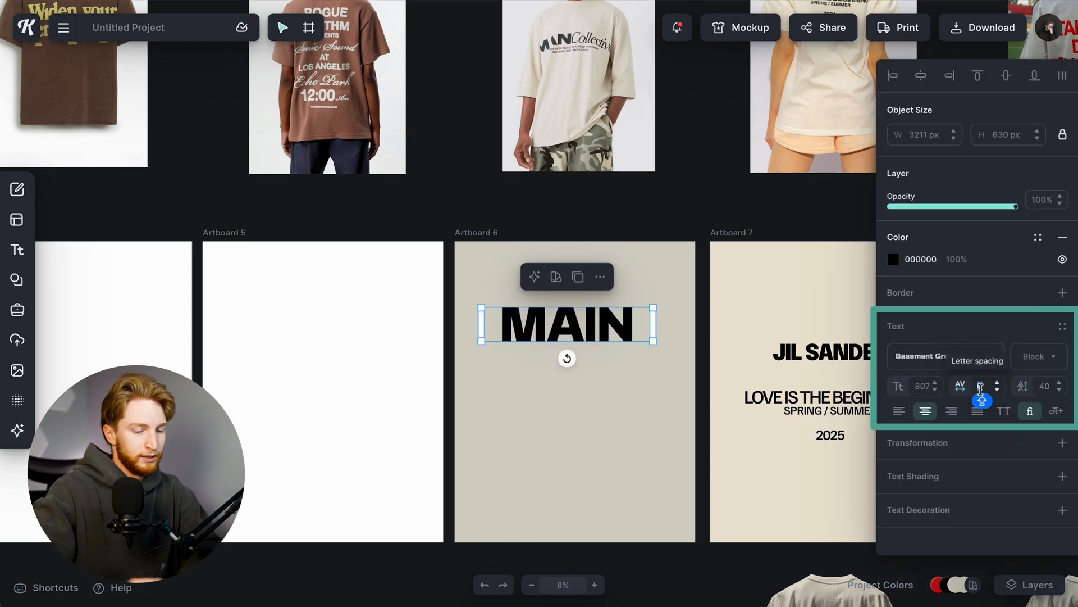
Tighten the letter spacing of the MAIN text, first to -20 and finally to -40.
left_click(981, 388)
type("-20")
key("Return")
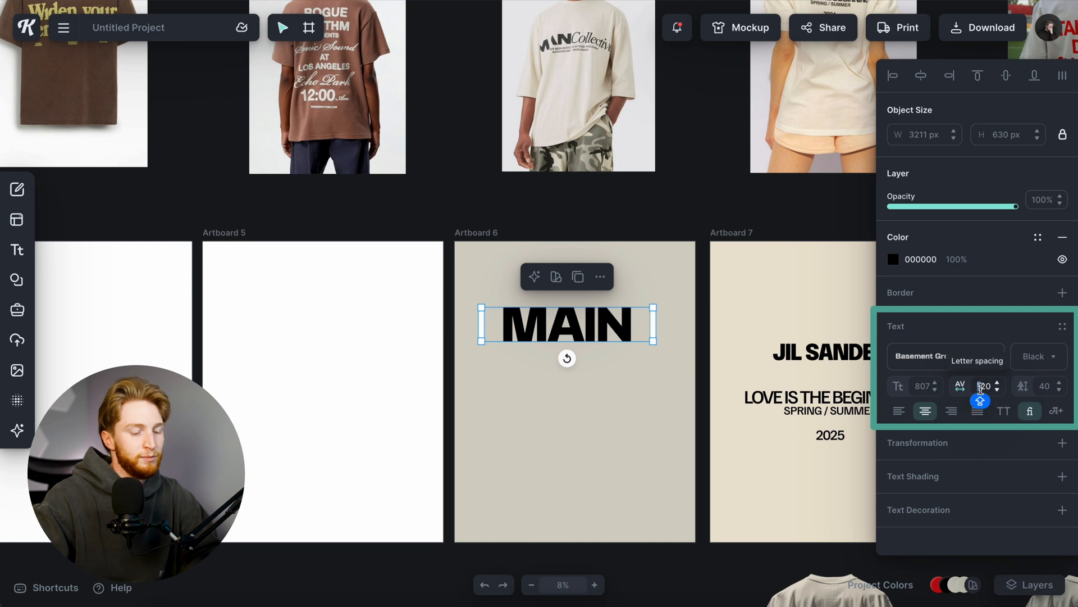
type("-40")
key("Return")
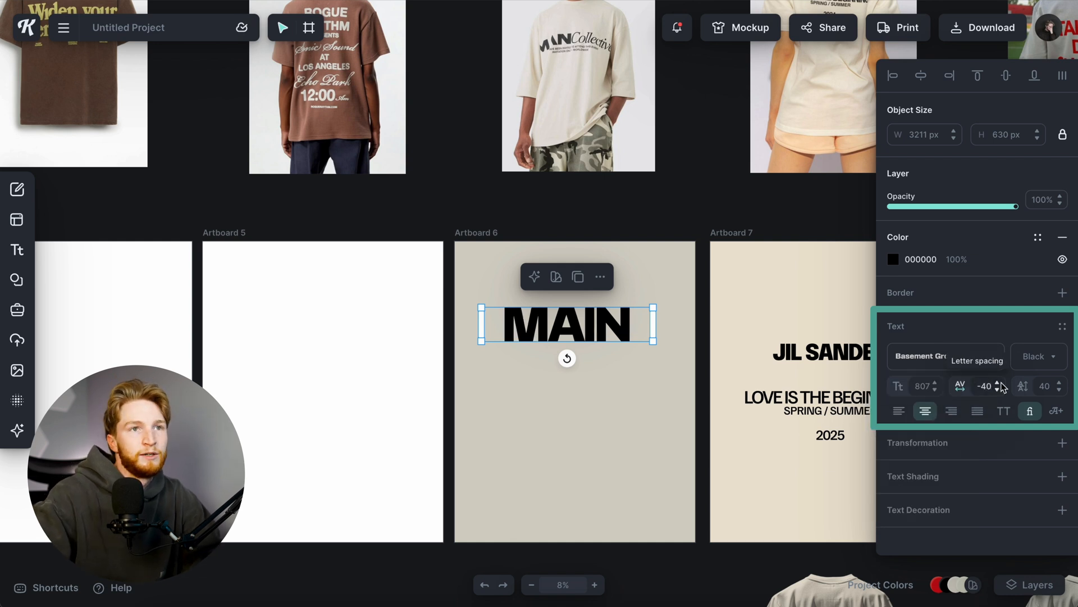
Duplicate the MAIN text just below the original and try sans-serif typefaces on the copy, ending with Hubot Sans.
left_click(971, 363)
left_click(563, 433)
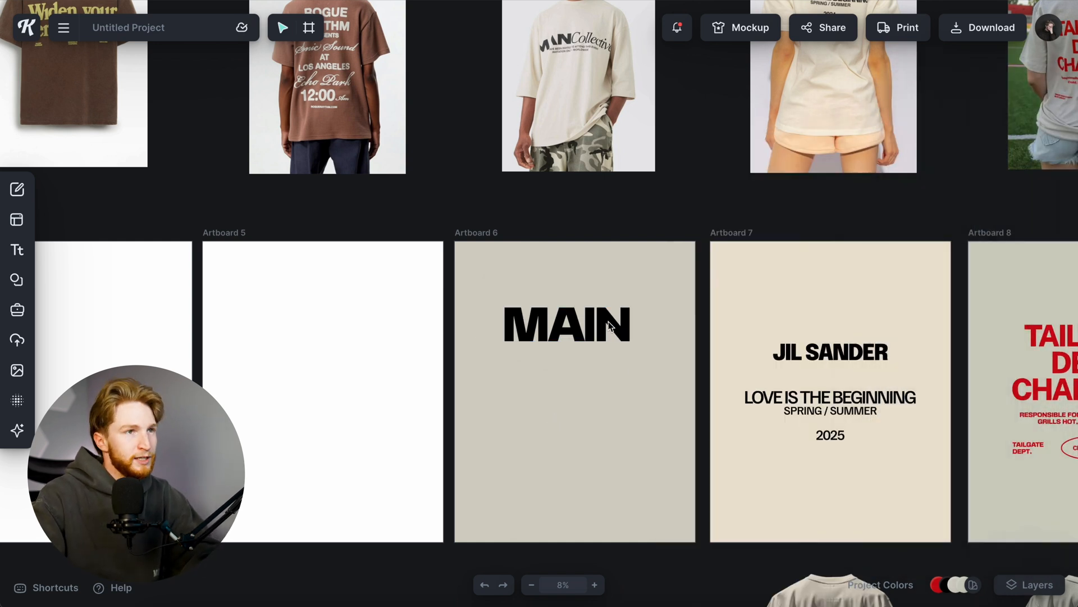
left_click_drag(609, 321, 609, 365)
left_click(950, 356)
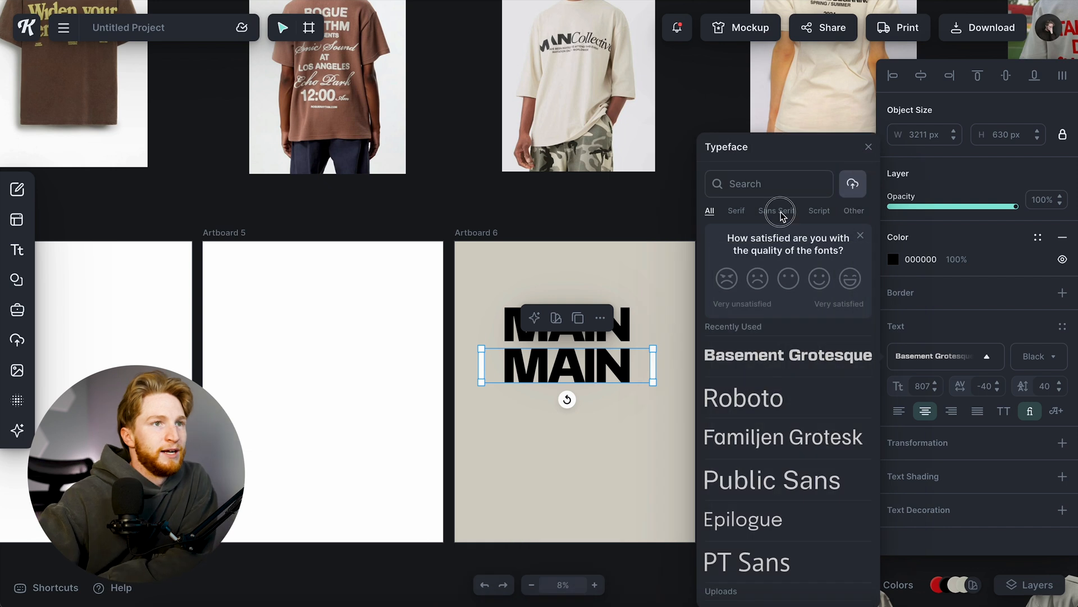
scroll(782, 414, "down", 15)
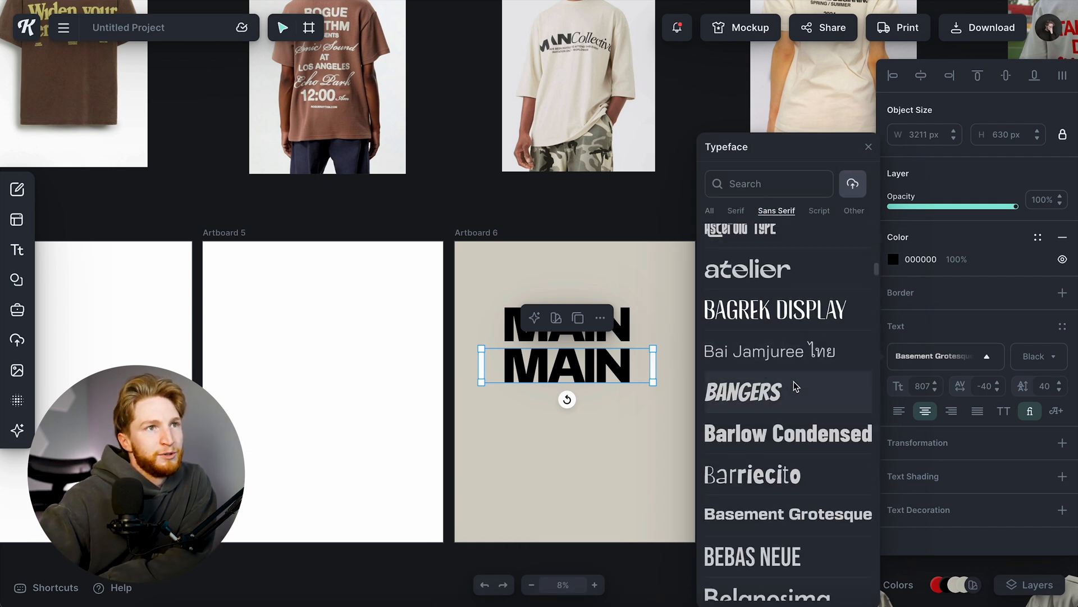
scroll(794, 394, "down", 20)
left_click(793, 390)
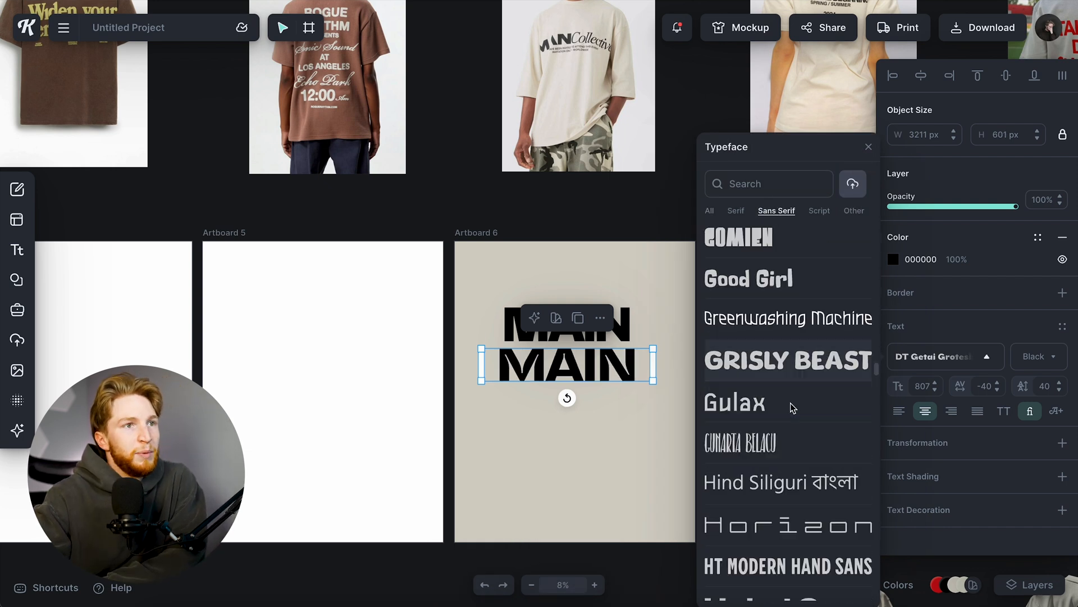
scroll(792, 405, "down", 5)
left_click(782, 289)
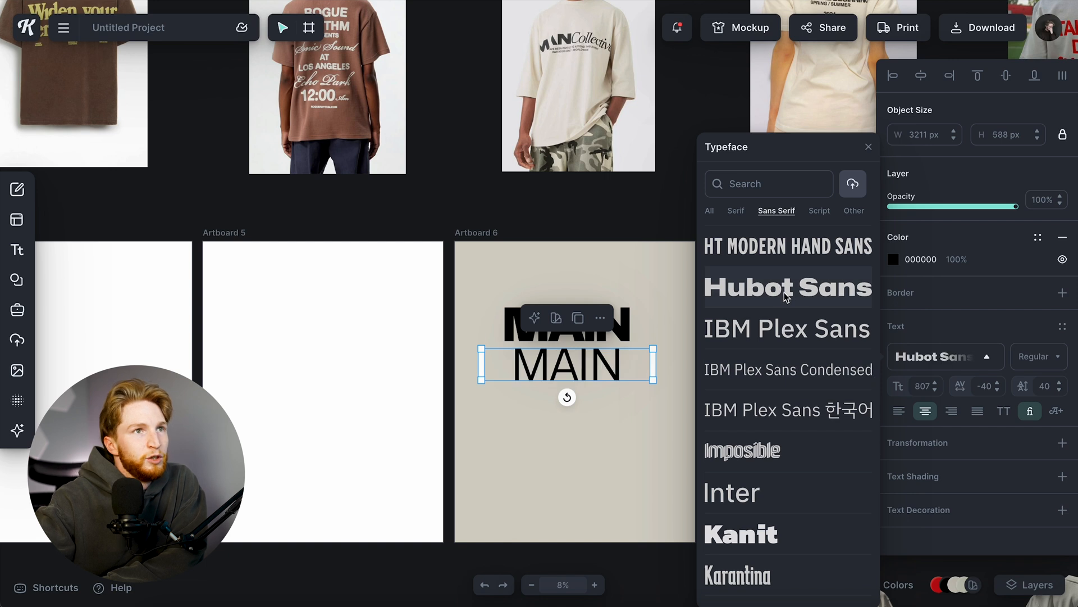
Compare heavy and wide Hubot Sans styles on the lower MAIN text and settle on BlackWide.
left_click(1025, 360)
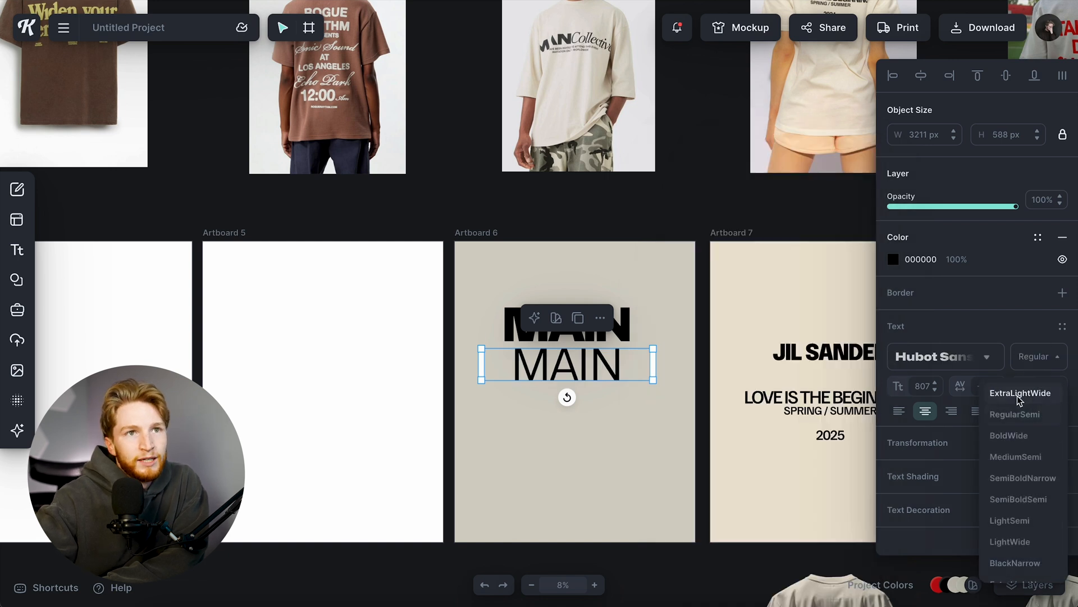
scroll(1019, 455, "down", 3)
left_click(1014, 489)
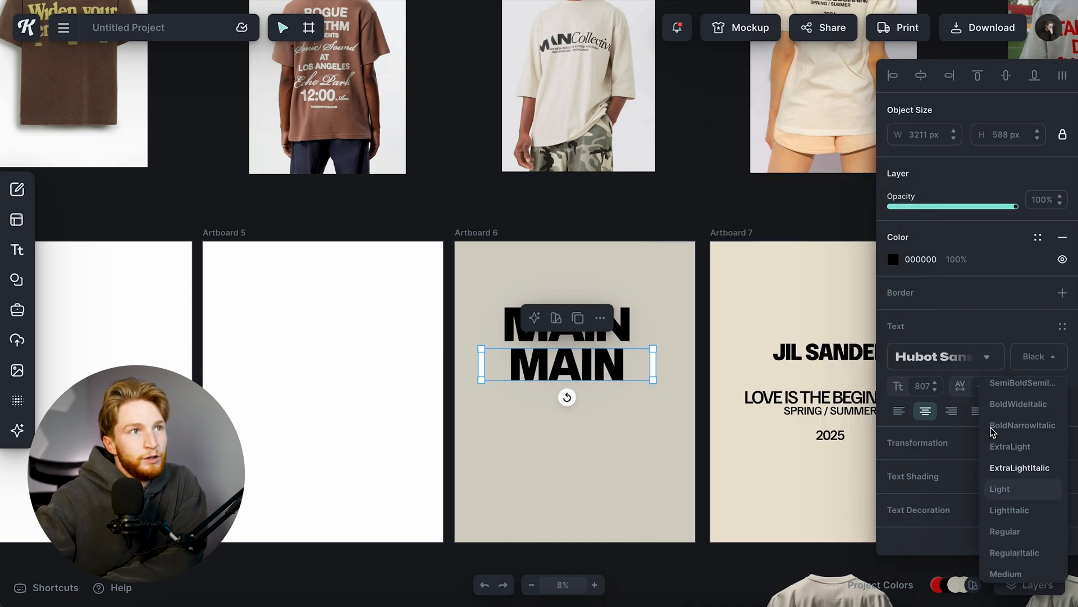
scroll(579, 368, "right", 5)
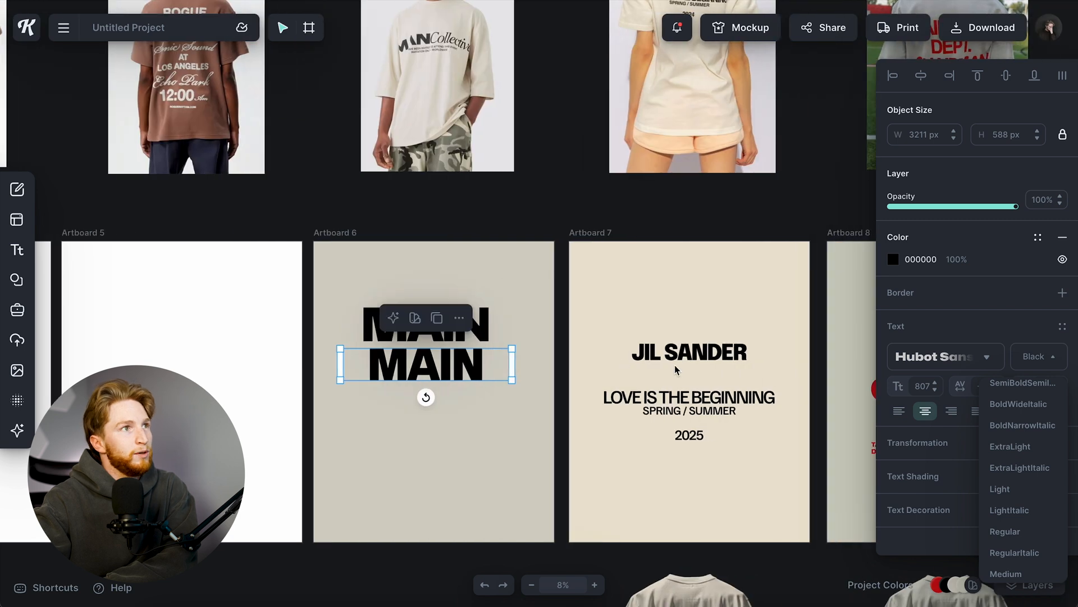
scroll(674, 371, "right", 6)
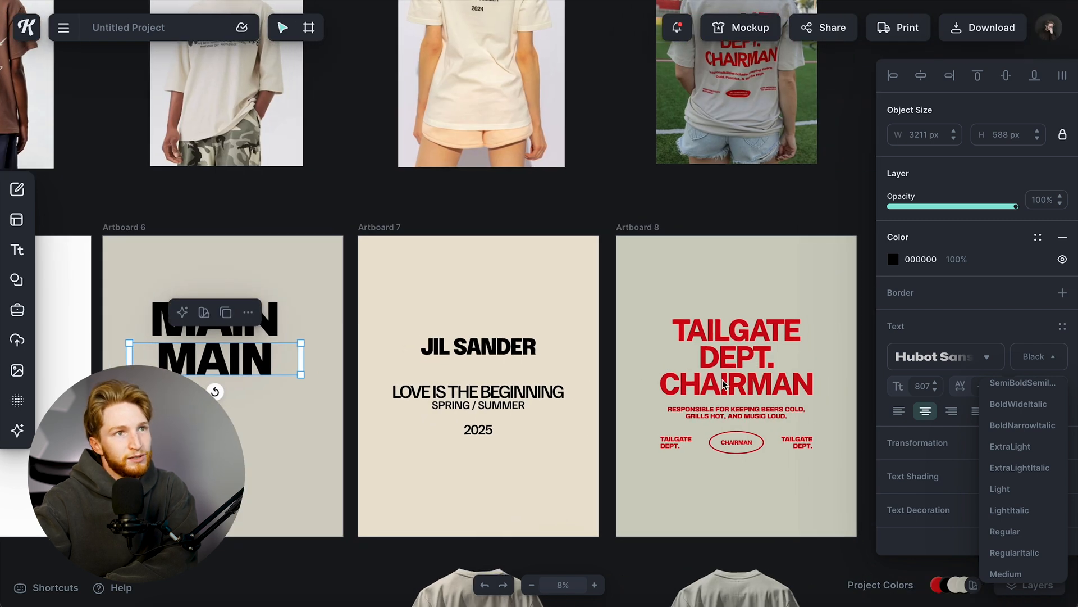
scroll(723, 384, "left", 6)
scroll(1020, 483, "down", 5)
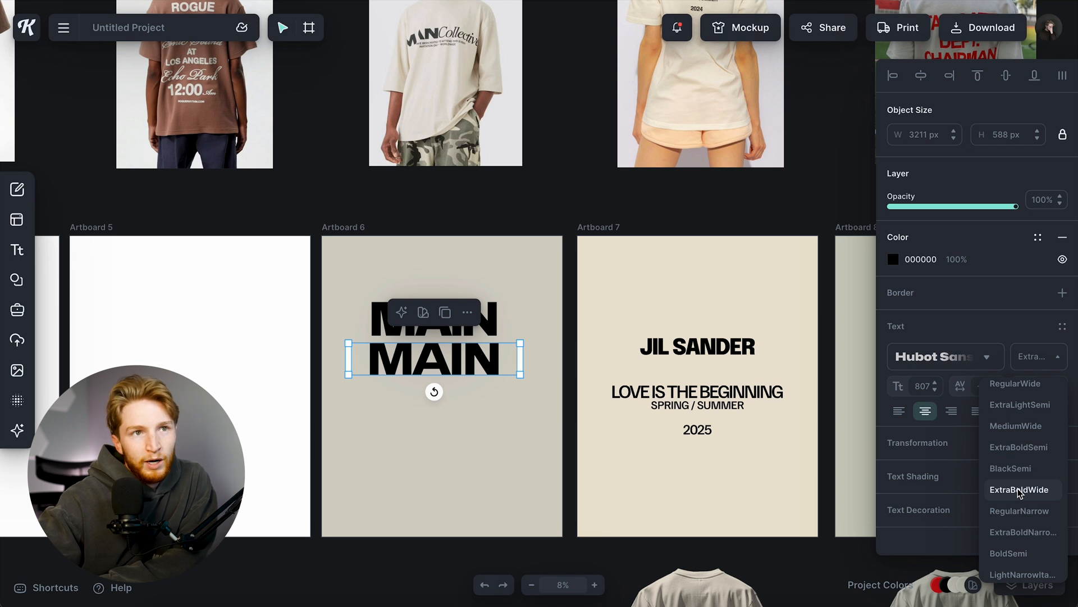
left_click(1020, 491)
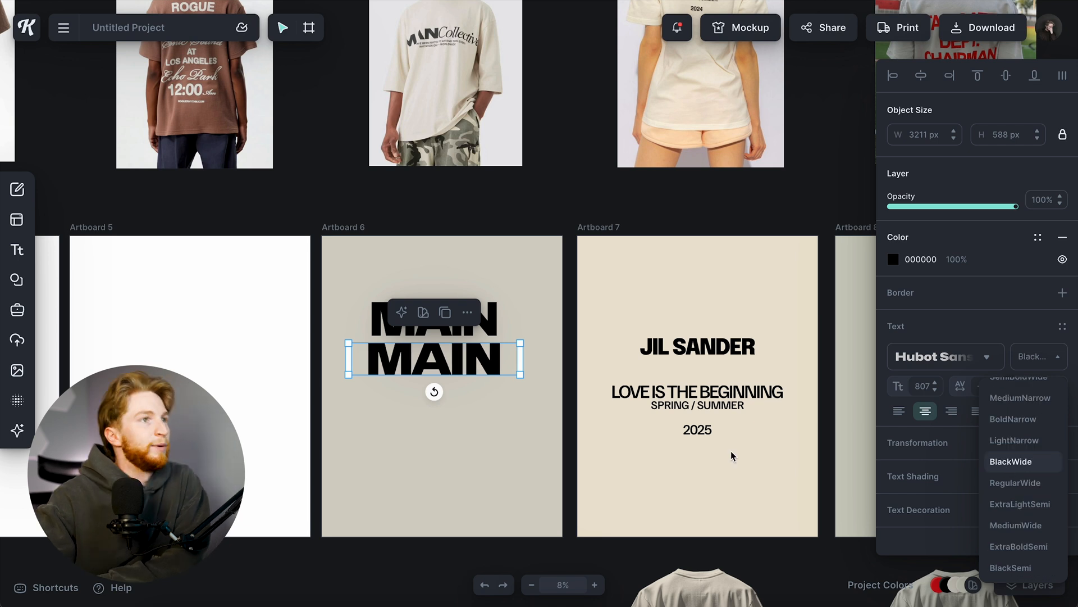
left_click(534, 434)
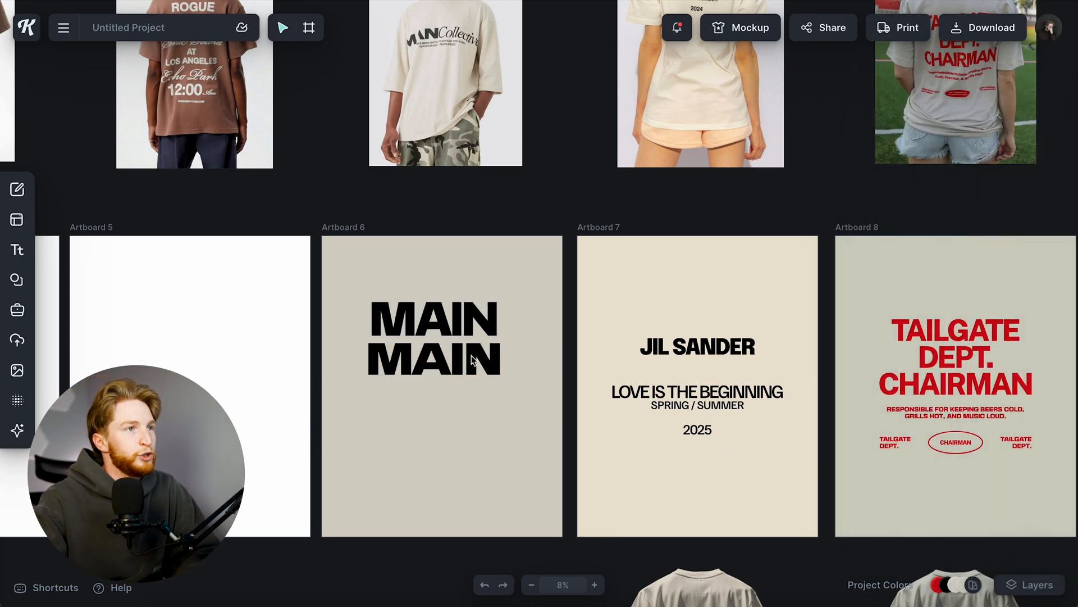
Delete the original upper MAIN text, then shrink the Hubot Sans one to font size 406 and shift it toward the artboard's left side.
left_click(461, 318)
key("Delete")
left_click(479, 358)
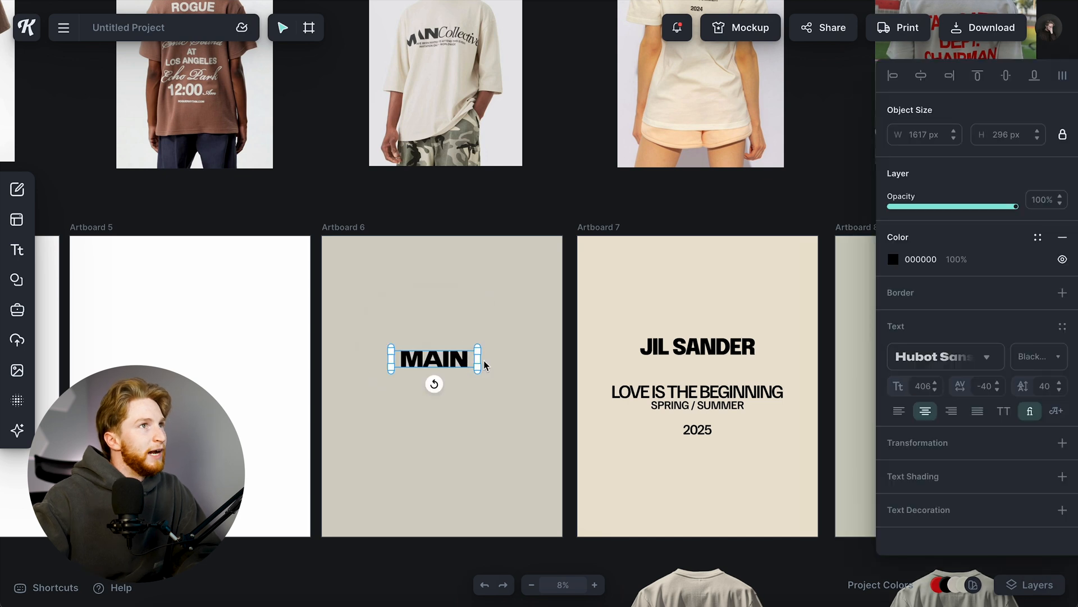
scroll(473, 340, "up", 1)
scroll(473, 340, "up", 1)
mouse_move(340, 320)
left_mouse_down()
mouse_move(450, 361)
mouse_move(351, 338)
left_mouse_up()
Paste a copy of the MAIN text beside the original and set it in Instrument Serif Italic.
left_click(352, 338)
key("ctrl+c")
key("ctrl+v")
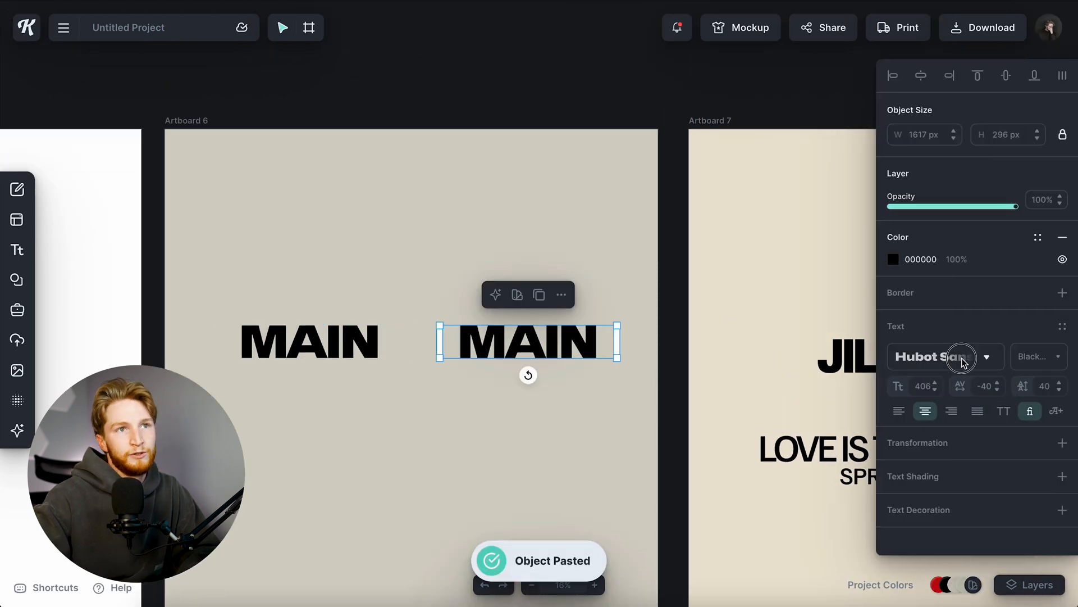
left_click(962, 360)
type("instrument")
left_click(775, 535)
left_click(1038, 357)
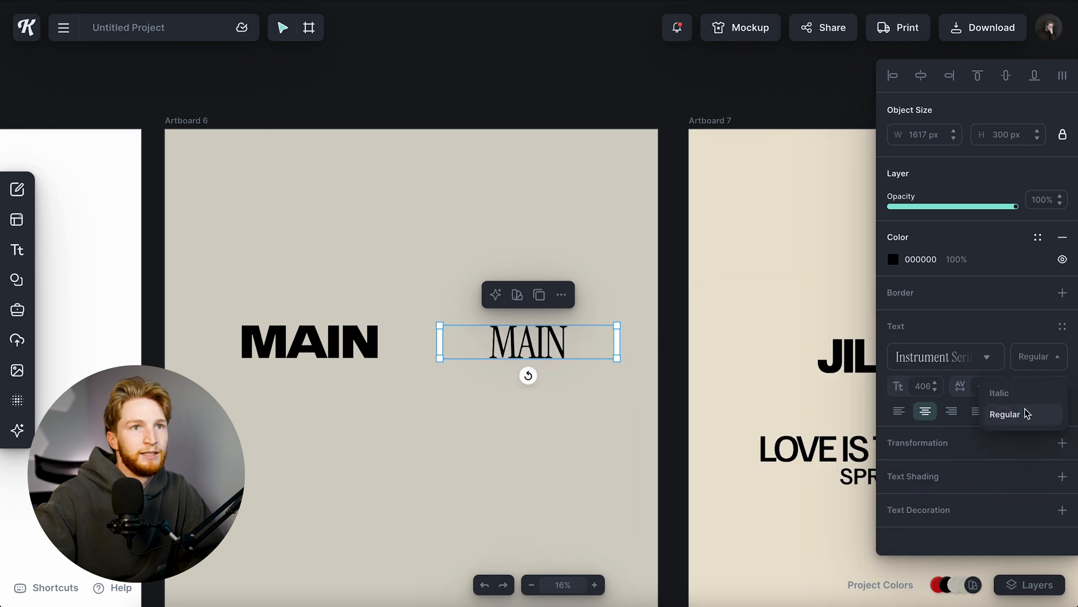
left_click(1019, 402)
Change the italic text to Collective, enlarge it to font size 541, and place it directly after MAIN.
double_click(552, 335)
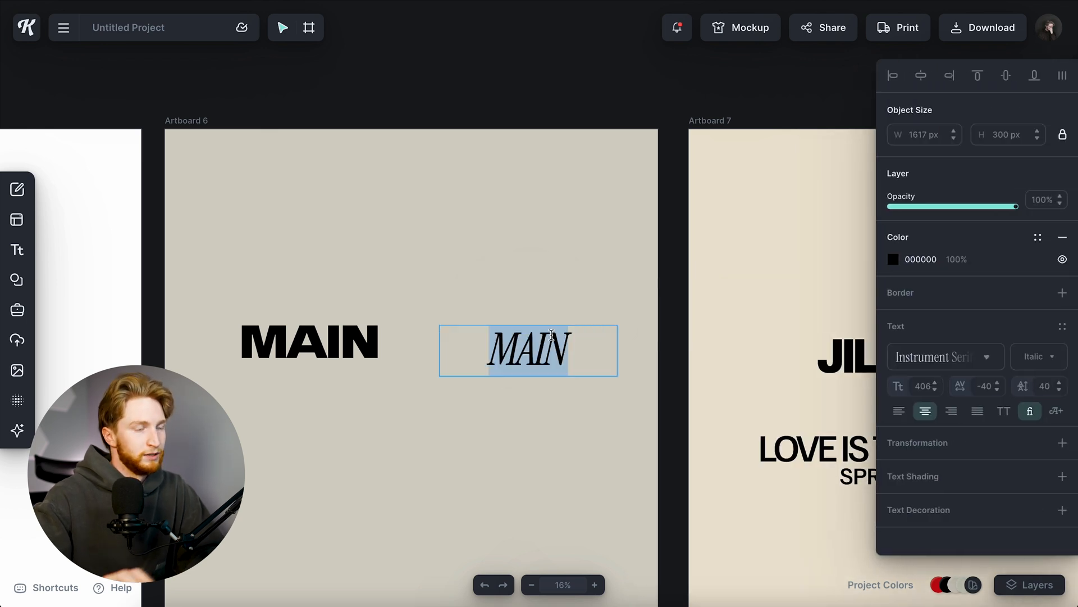
type("Collective")
key("Escape")
scroll(534, 371, "down", 5)
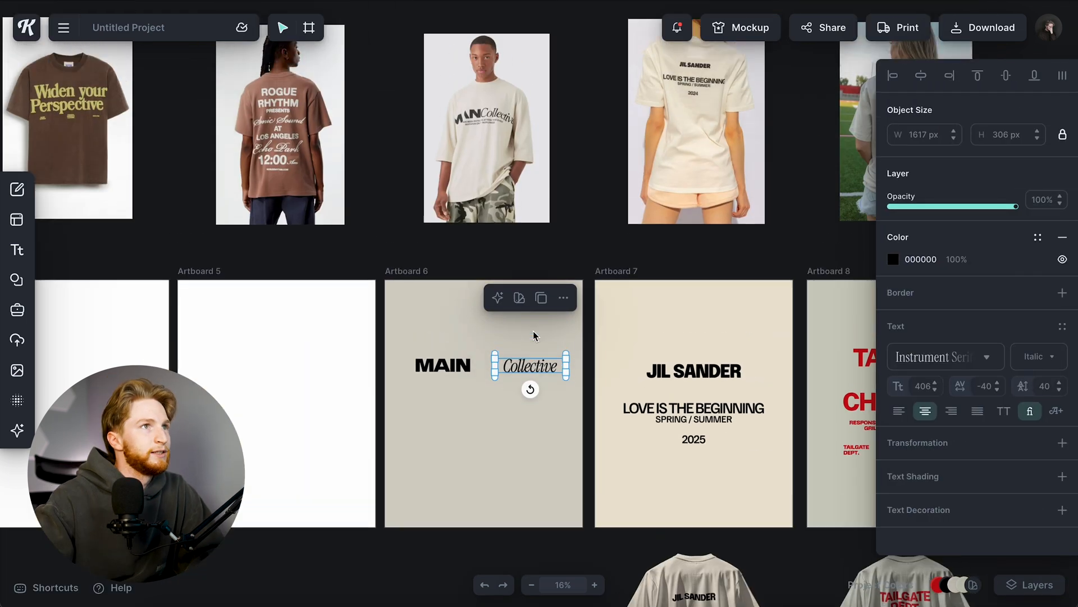
scroll(533, 371, "up", 4)
left_click_drag(605, 356, 556, 361)
scroll(422, 269, "up", 5)
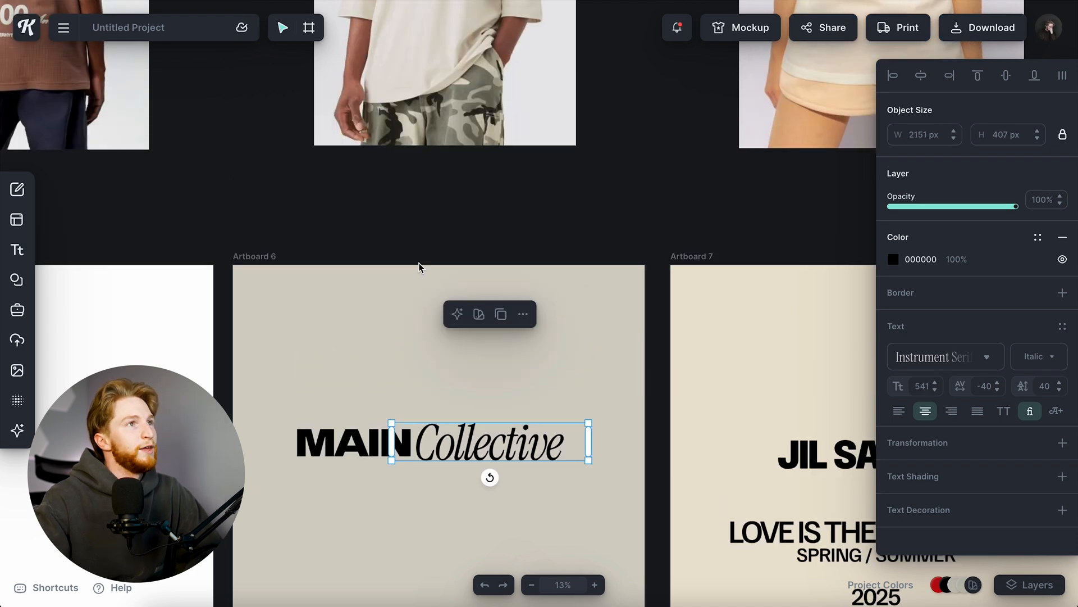
key("shift+2")
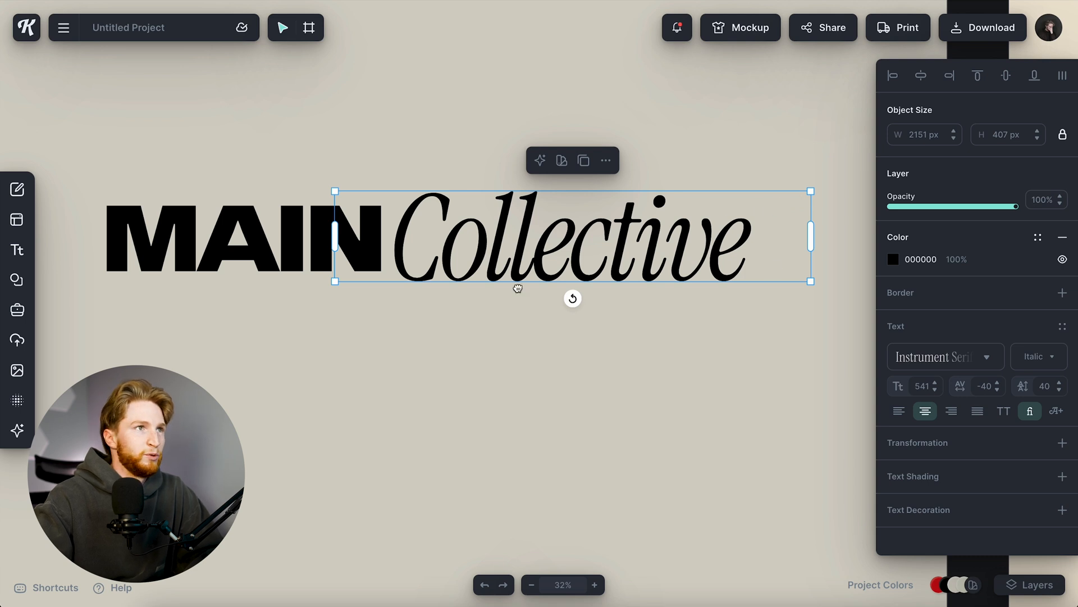
Try Collective at a smaller size so its height roughly matches the MAIN lettering.
left_click_drag(492, 225, 482, 240)
left_click_drag(810, 297, 674, 261)
left_click(621, 397)
scroll(621, 397, "down", 3)
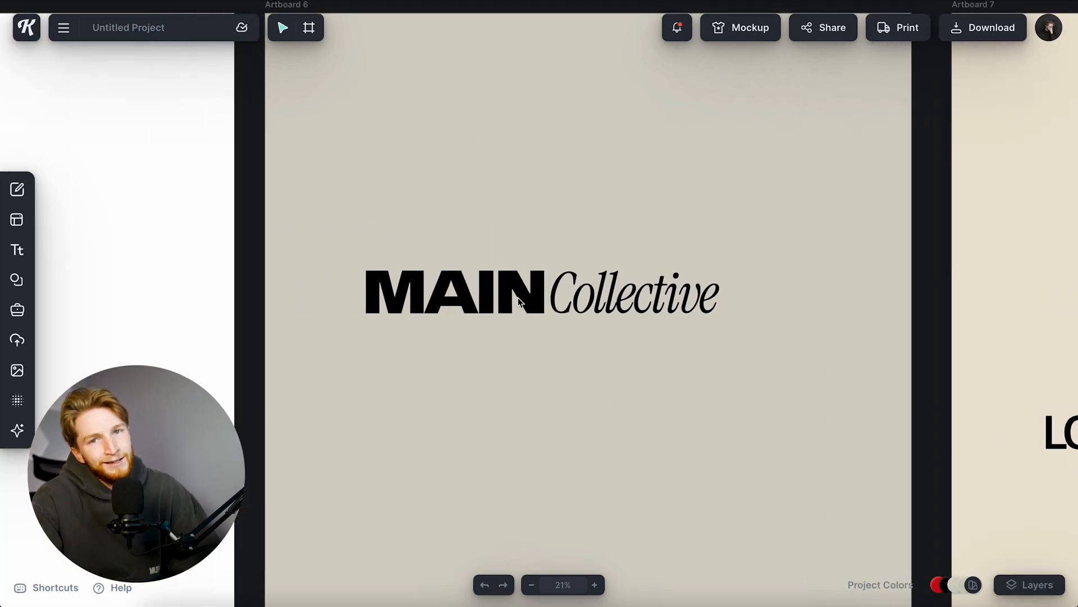
Enlarge Collective to font size 553 so it stands taller than MAIN, and realign it right beside MAIN.
left_click(603, 300)
left_click_drag(746, 270, 837, 253)
left_click_drag(774, 287, 762, 293)
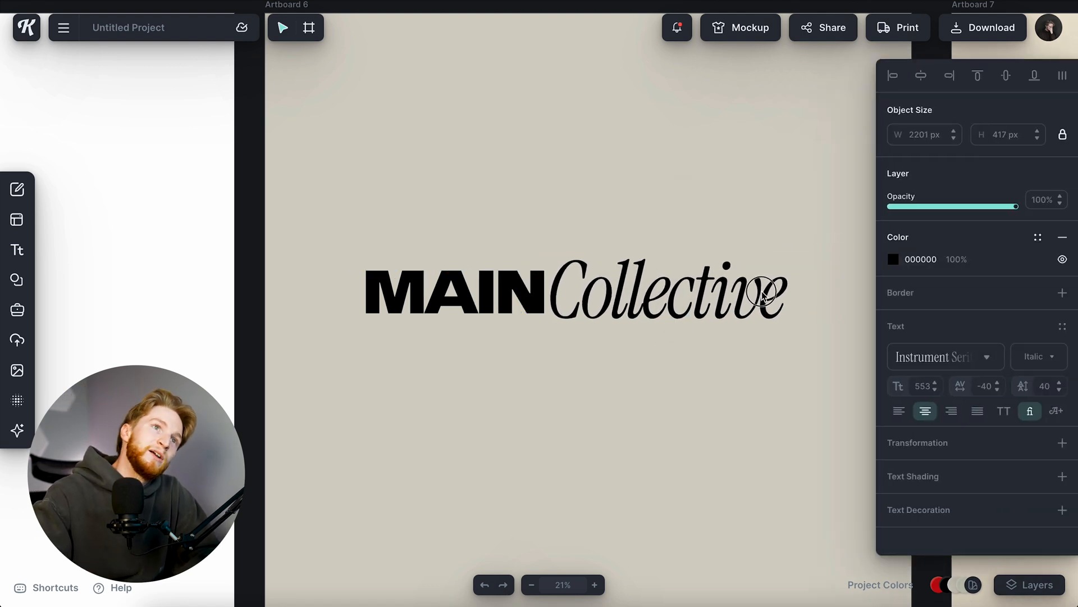
left_click(802, 221)
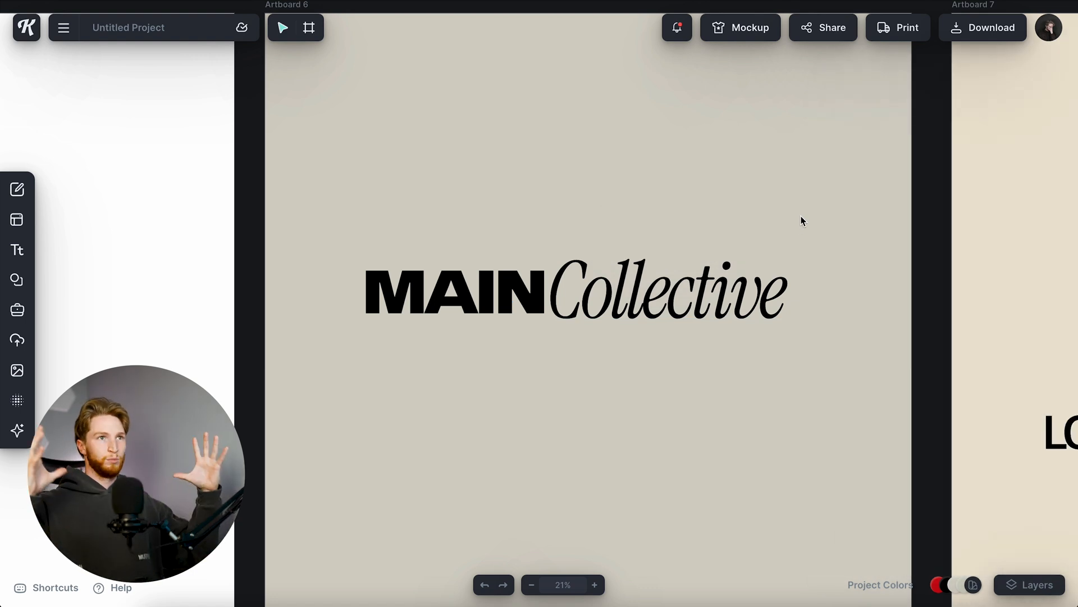
Tighten the letter spacing of Collective to -50 and review the wordmark on Artboard 6.
left_click(741, 300)
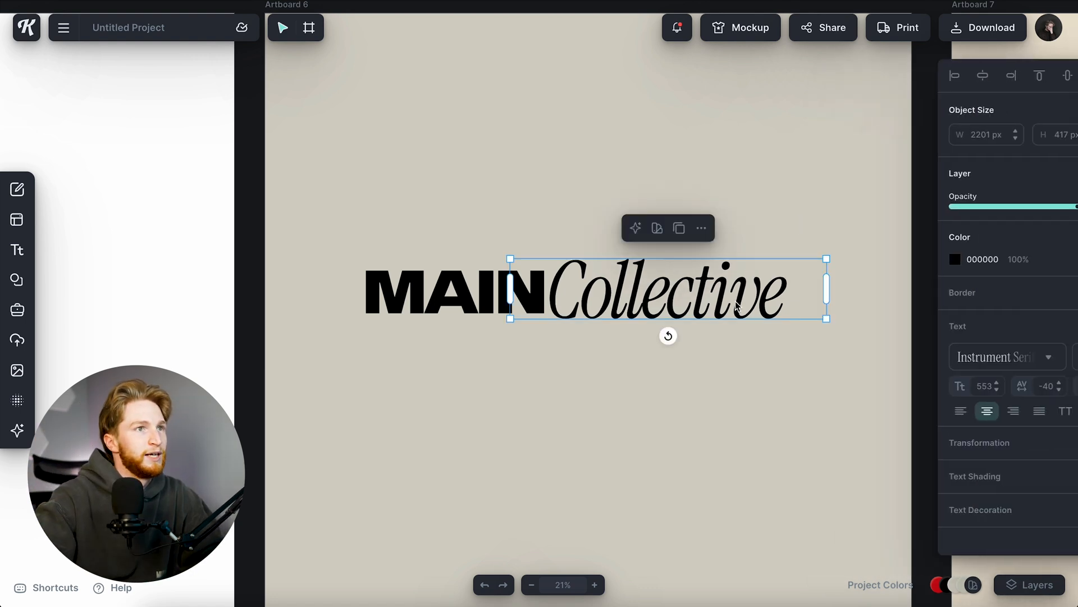
scroll(792, 302, "up", 5)
type("-50")
key("Return")
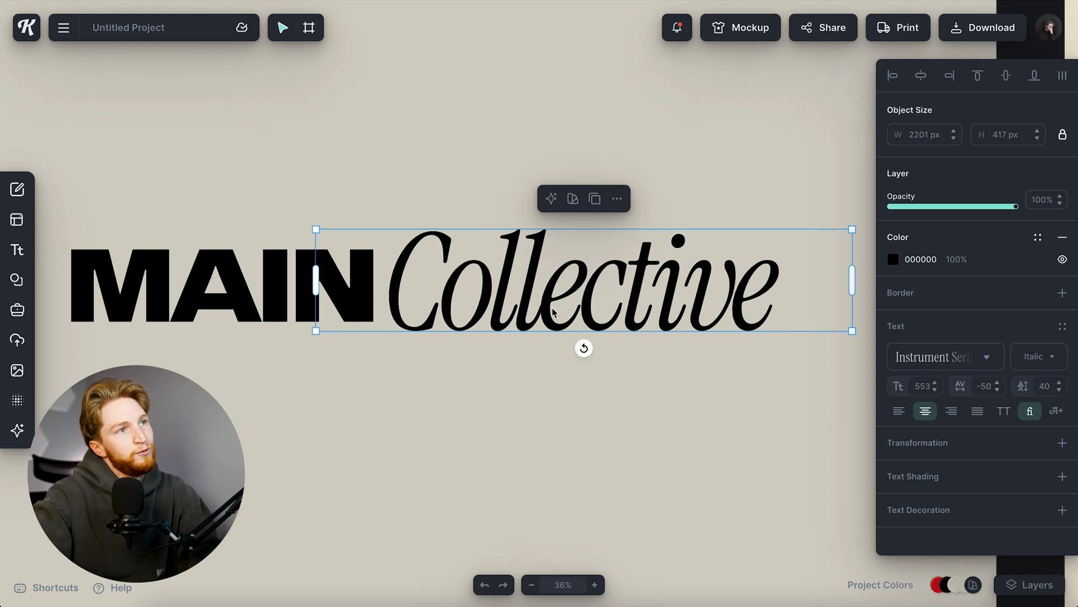
left_click(655, 392)
scroll(621, 386, "down", 5)
scroll(621, 386, "up", 3)
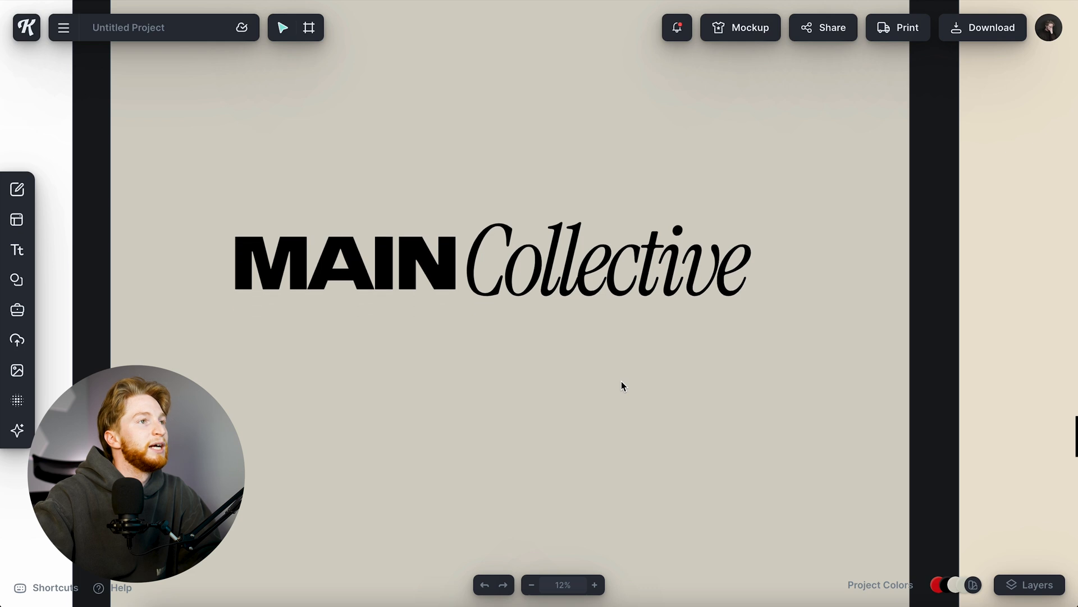
Copy LOVE IS THE BEGINNING from Artboard 7 under the wordmark and replace it with MAIN COLLECTIVE IS A GROUP OF PEOPLE DEDICATED TO KEEPING THE MAIN THING THE MAIN THING.
scroll(621, 386, "down", 4)
left_click(879, 393)
key("ctrl+v")
scroll(488, 301, "up", 5)
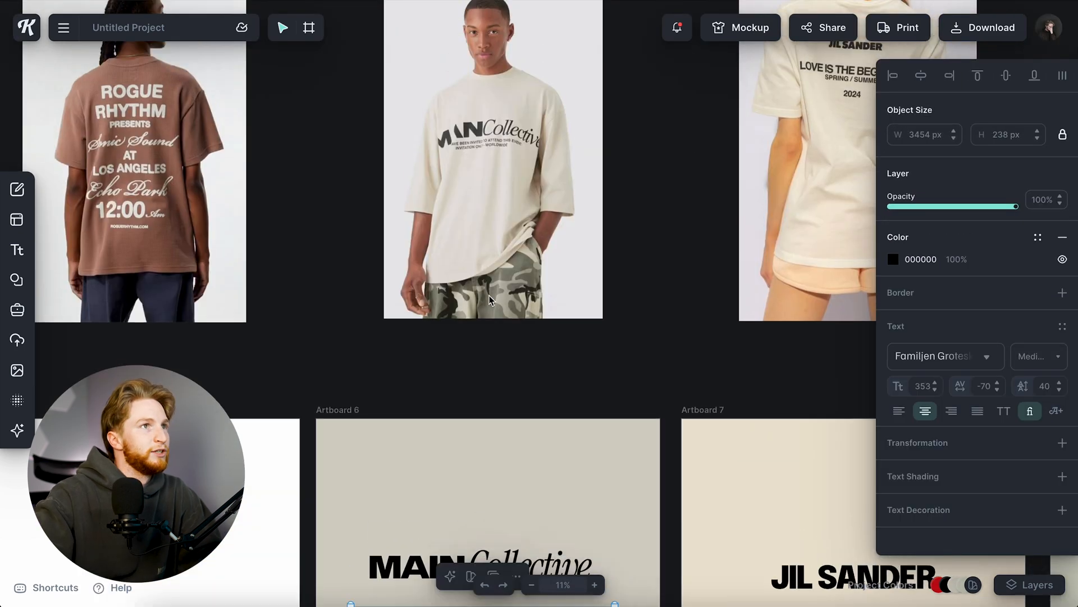
scroll(538, 353, "down", 3)
scroll(481, 436, "up", 3)
double_click(562, 348)
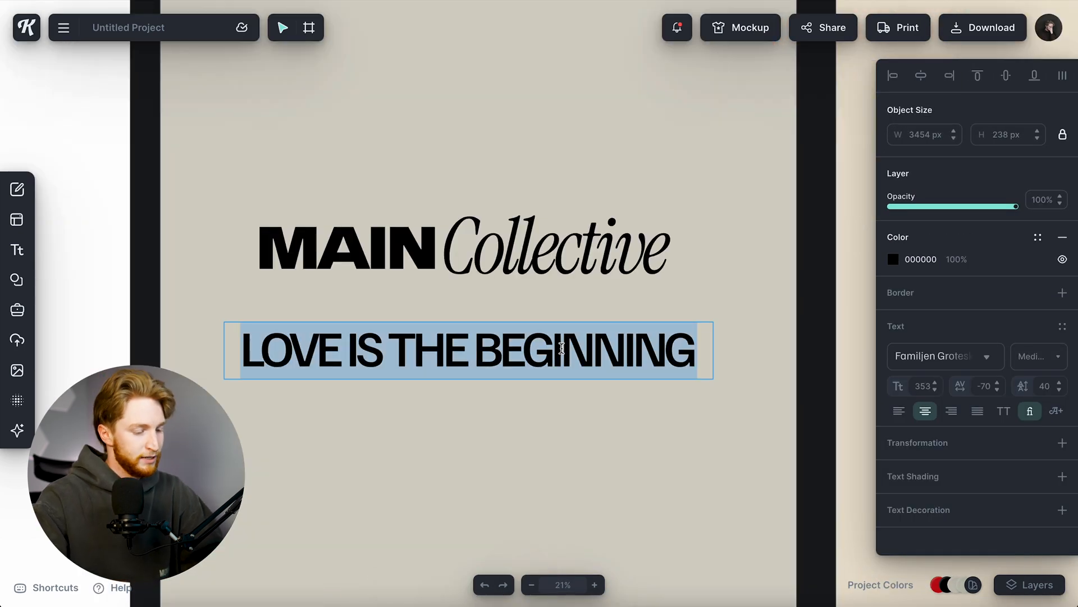
key("ctrl+v")
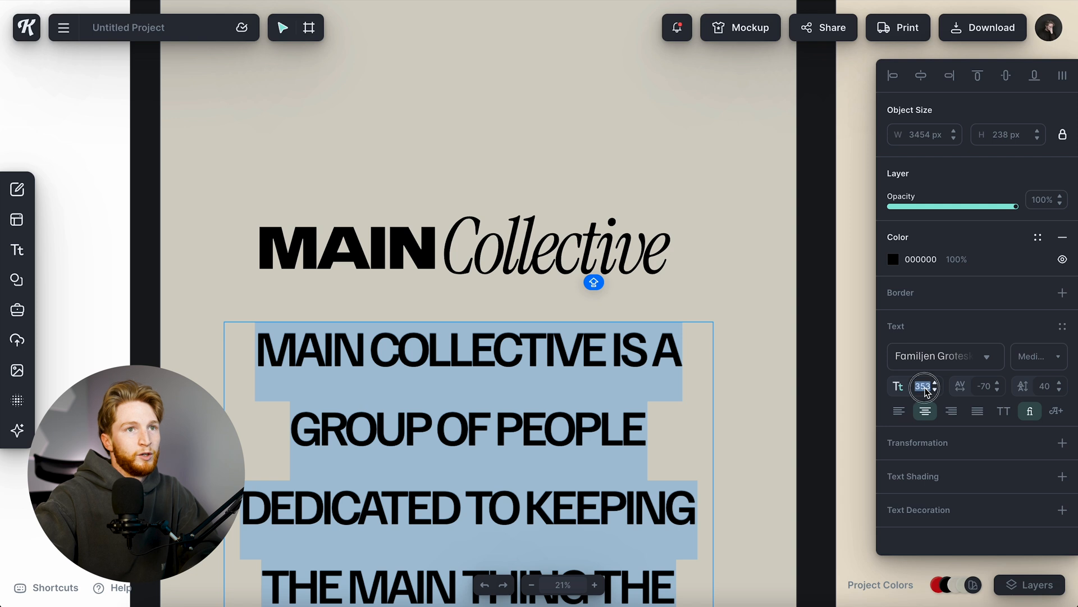
Set the tagline's font size to 150, its line height to 0, and its letter spacing to -30.
type("150")
key("Return")
scroll(584, 287, "up", 3)
left_click(1048, 386)
type("0")
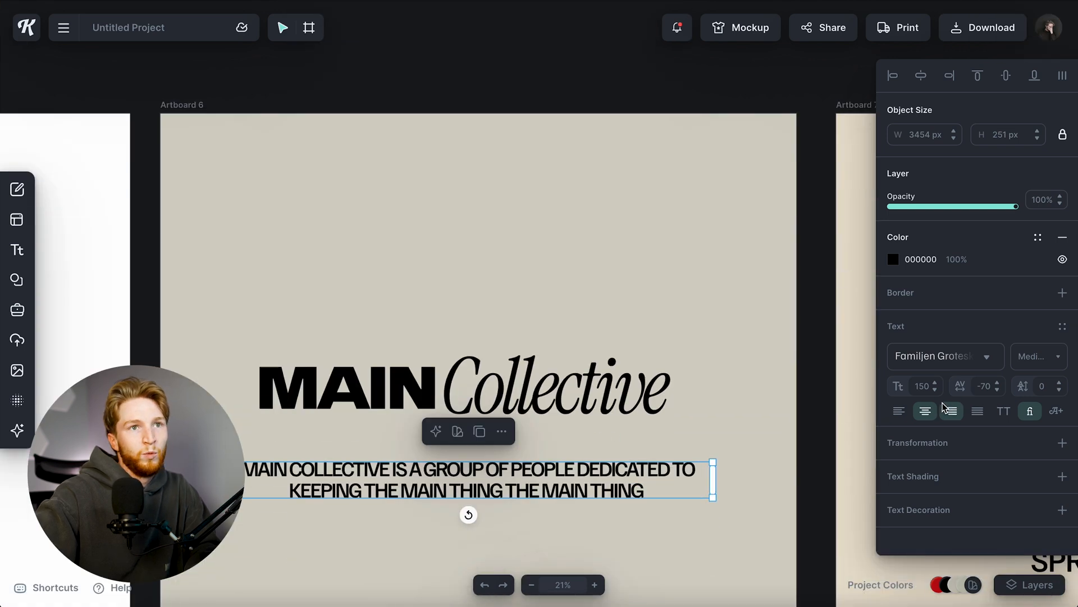
left_click(982, 386)
type("0")
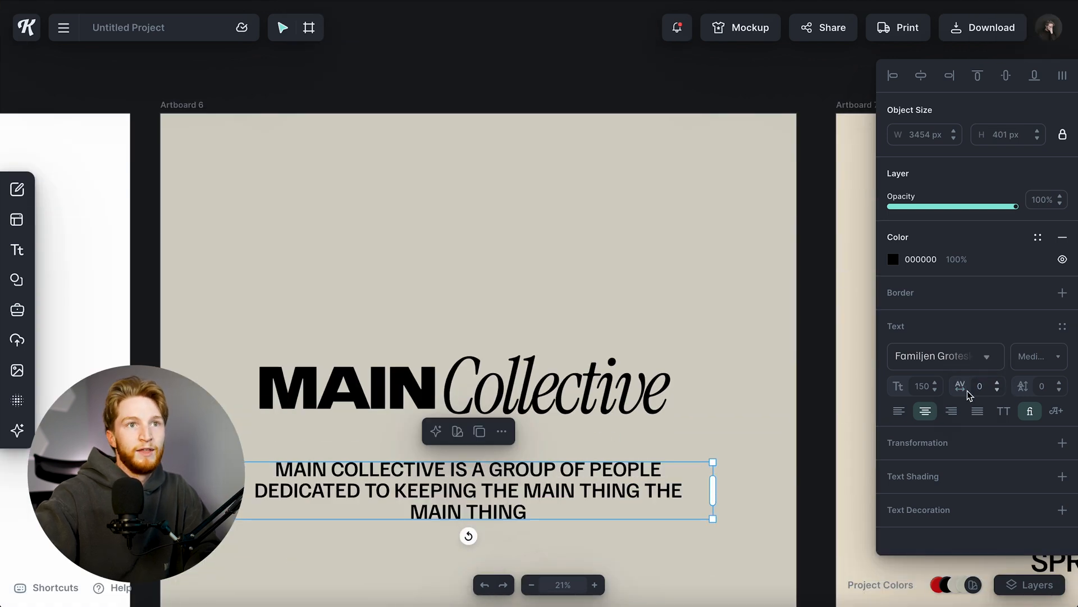
left_click(881, 383)
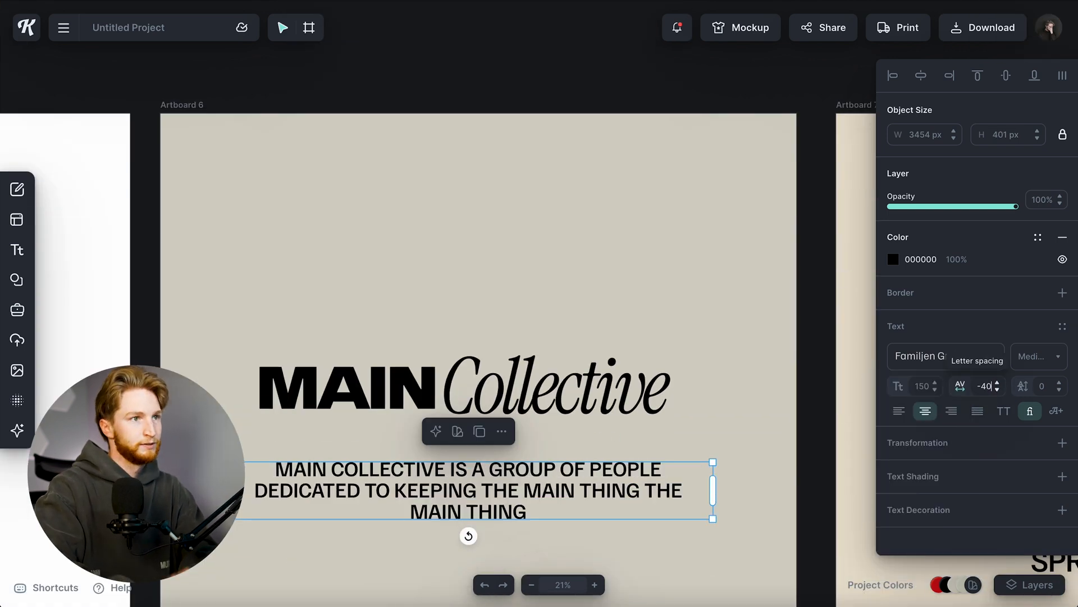
Scale the two-line tagline down to be narrower than the wordmark and move it up close beneath MAIN Collective.
left_click_drag(718, 501, 693, 489)
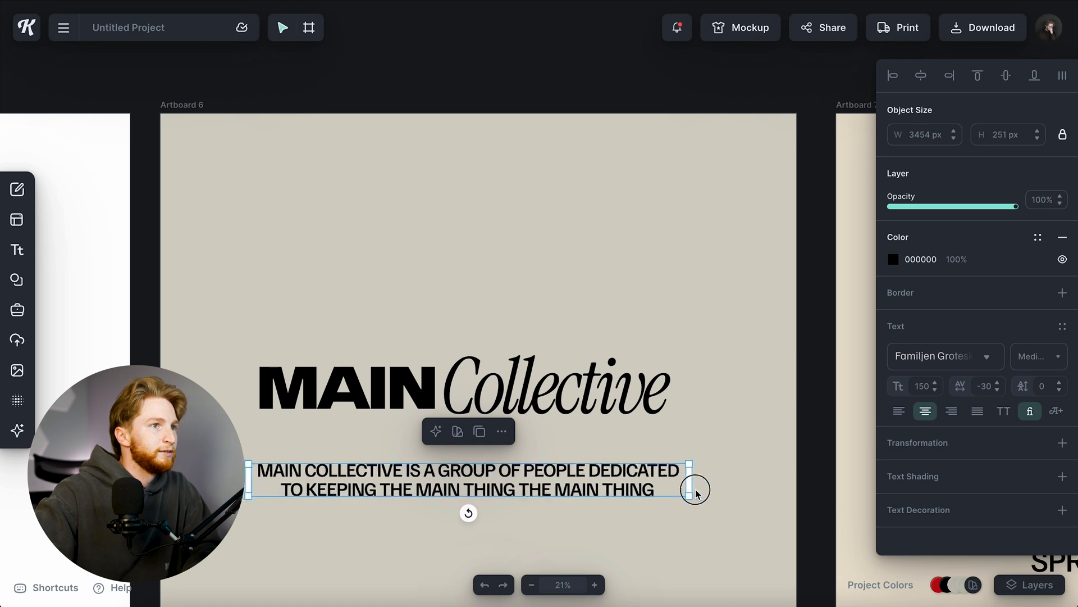
left_click_drag(592, 471, 578, 441)
left_click(707, 313)
Check the layout against the reference shirt, then center MAIN and Collective together horizontally on Artboard 6.
scroll(705, 314, "up", 8)
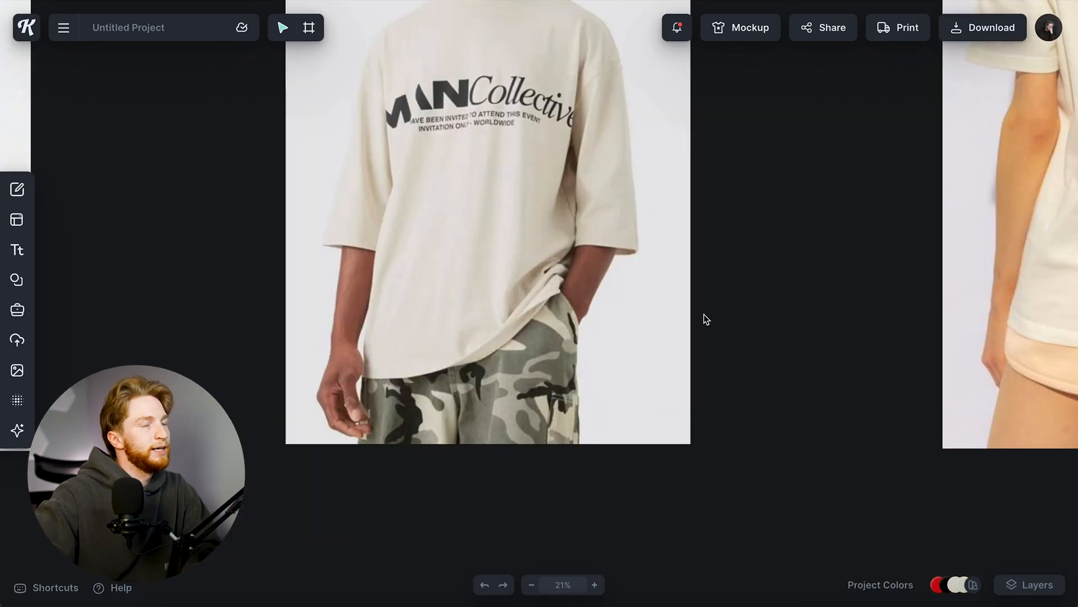
scroll(696, 318, "down", 10)
left_click(533, 262)
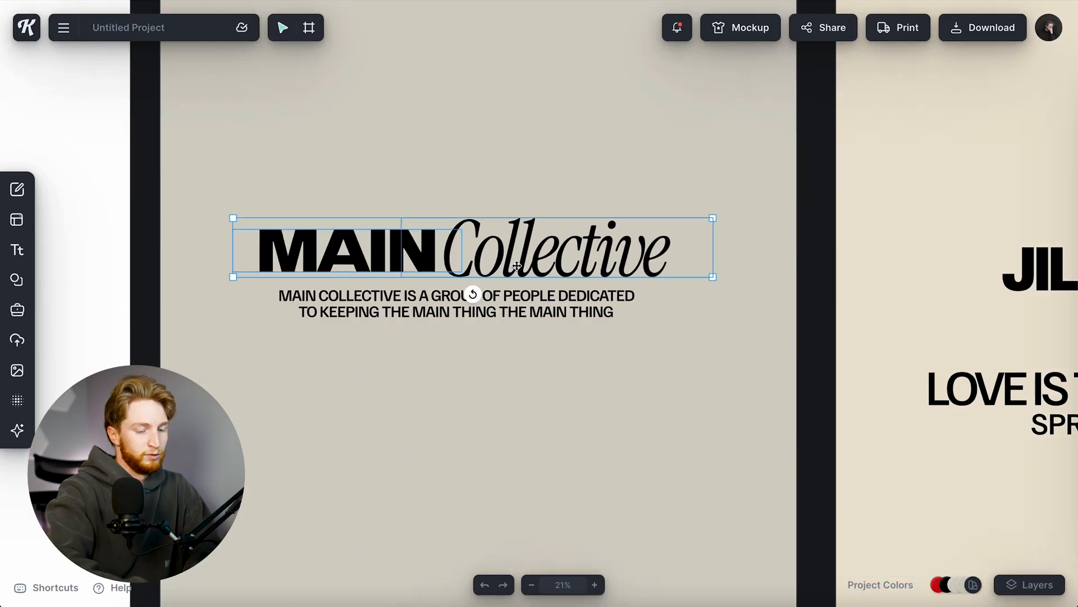
left_click(921, 75)
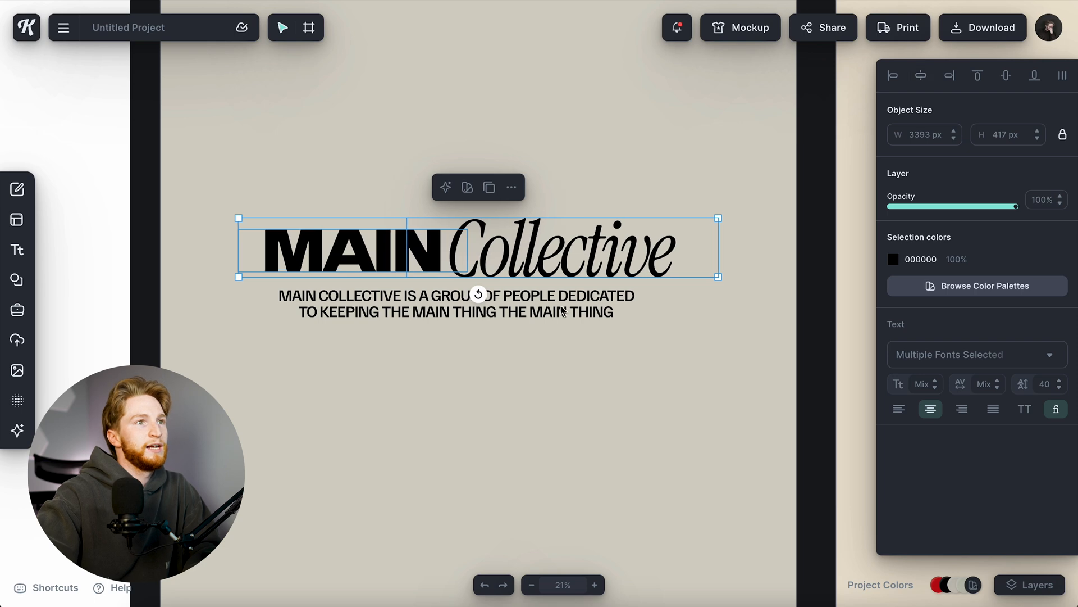
Center the two-line tagline horizontally on Artboard 6.
left_click(563, 308)
left_click(923, 79)
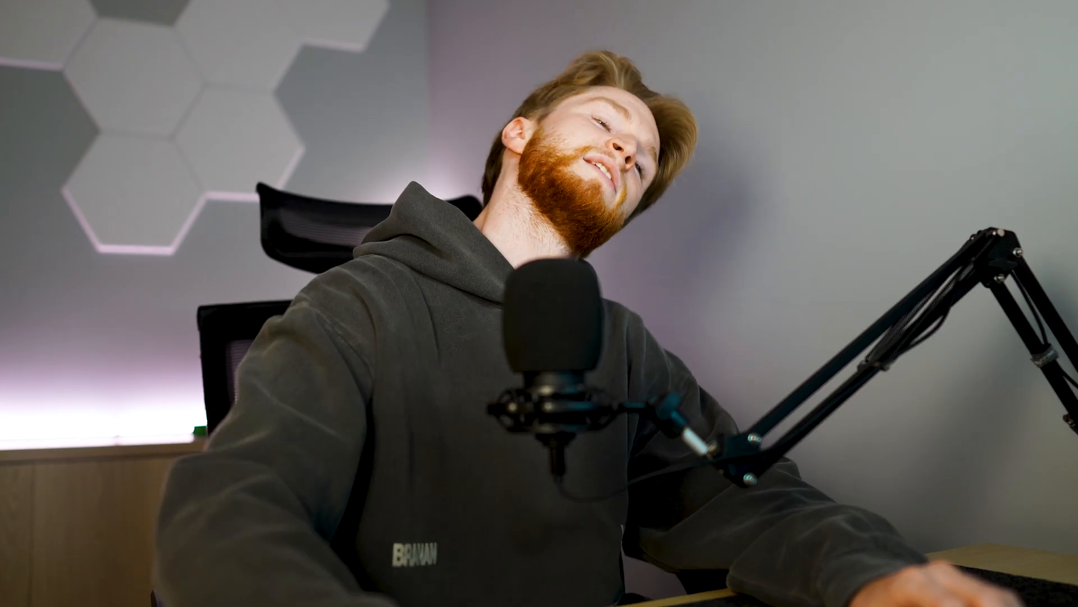
left_click(696, 376)
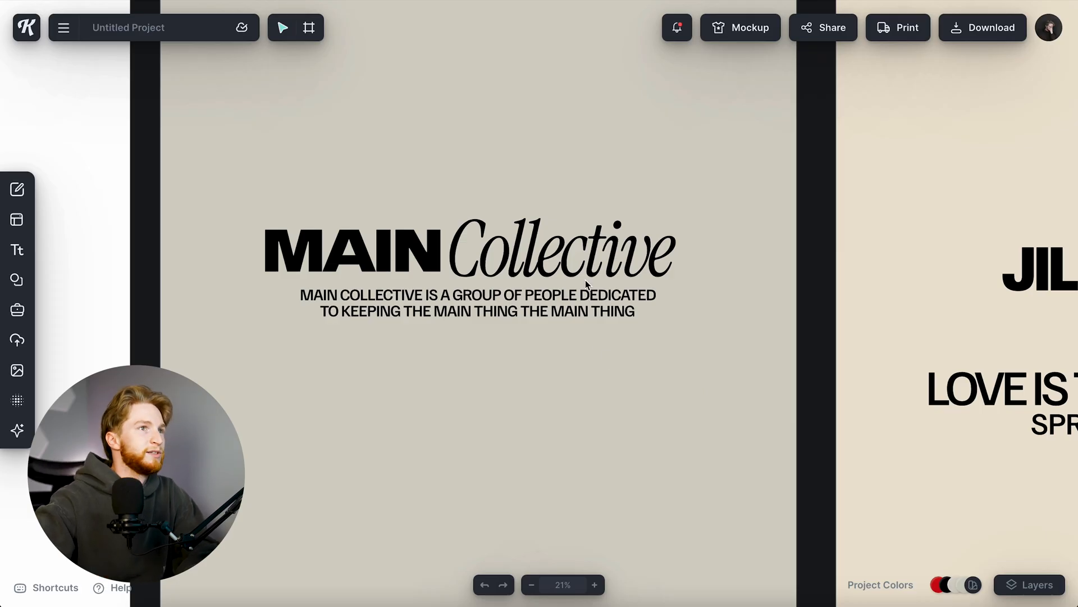
Right-align Collective within its text box, narrow the box to fit the word, and place it directly beside MAIN.
left_click(566, 262)
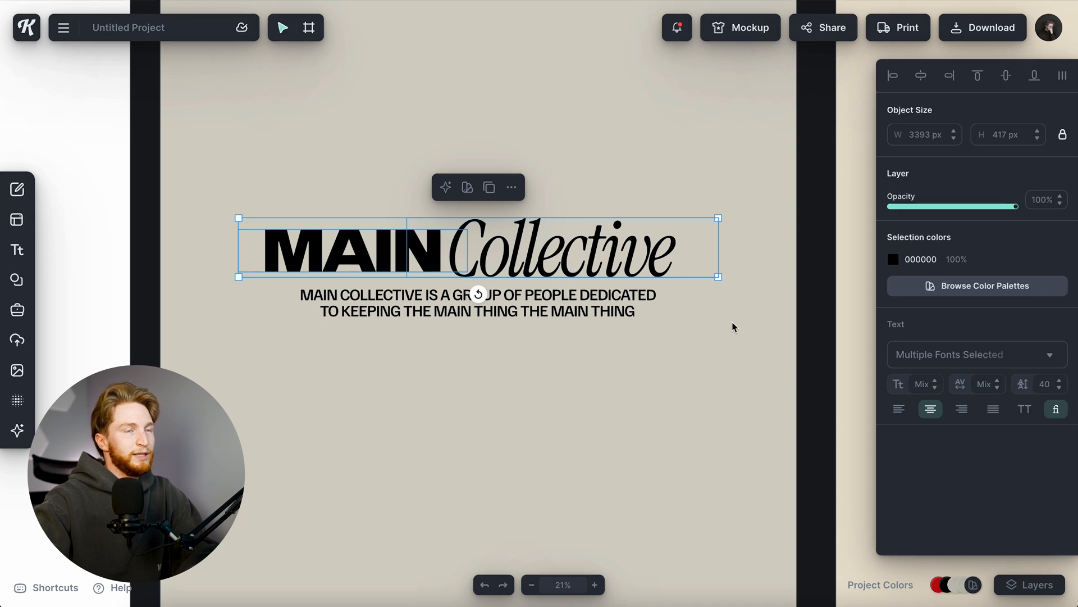
left_click(747, 324)
double_click(612, 254)
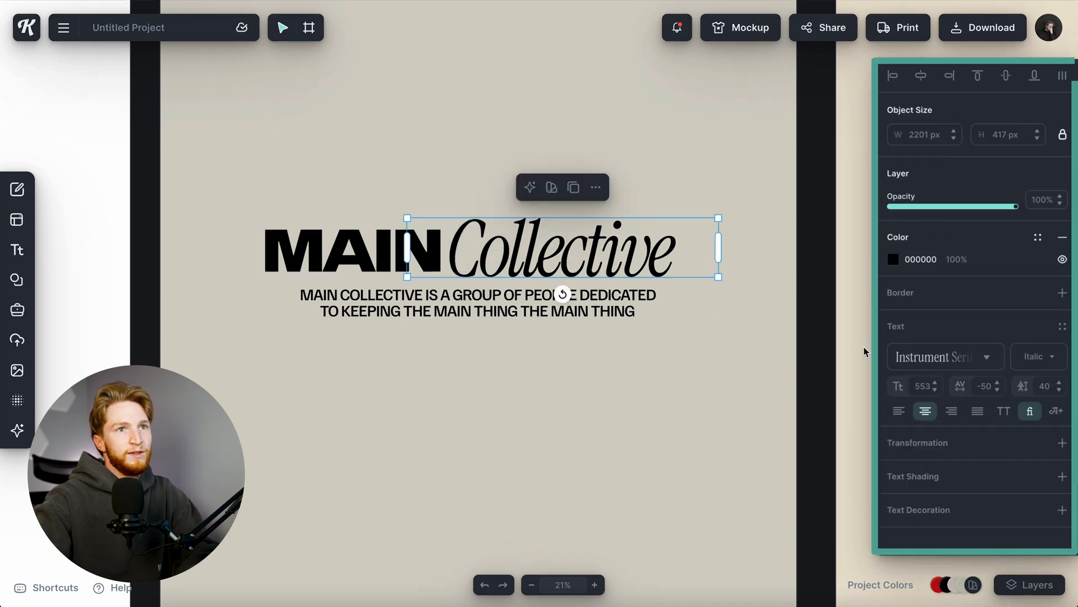
left_click(952, 412)
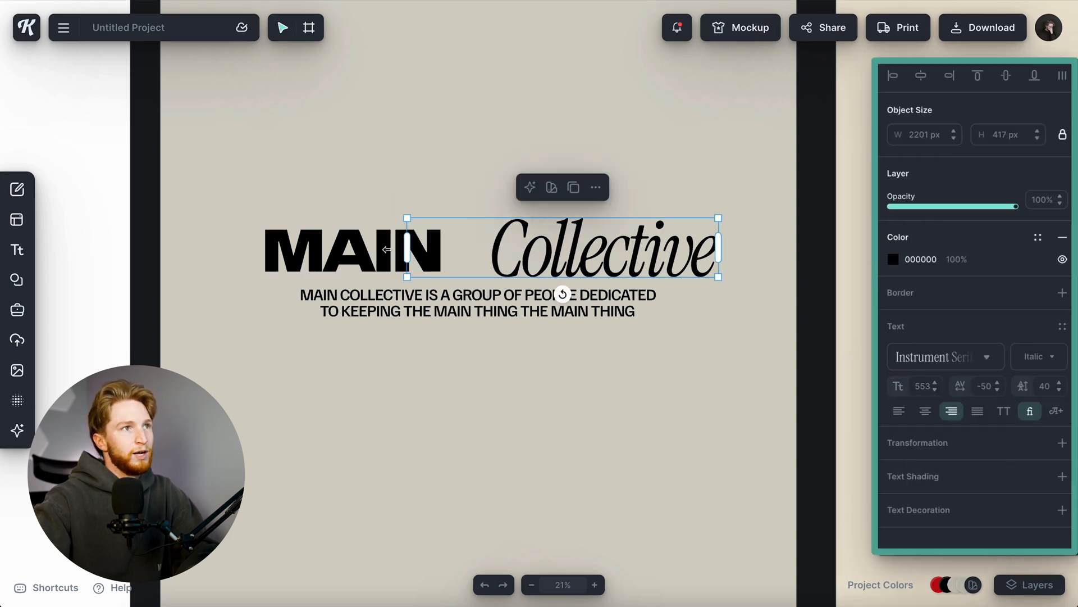
left_click_drag(412, 247, 462, 248)
left_click_drag(552, 253, 510, 253)
Left-align MAIN within its text box and adjust its spacing to Collective.
left_click(408, 250)
left_click(897, 411)
left_click(349, 280)
left_click_drag(387, 246, 388, 246)
Center the MAIN and Collective text together horizontally on Artboard 6.
left_click(518, 278)
left_click(531, 263)
left_click(430, 252, "shift")
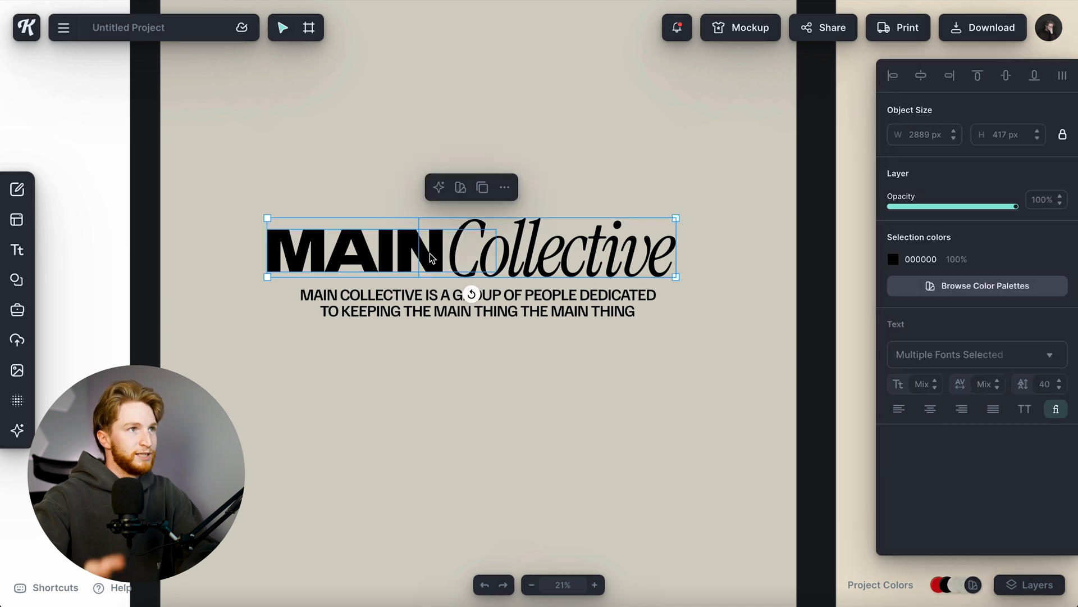
key("Escape")
left_click(433, 252)
left_click(539, 260, "shift")
left_click(744, 202)
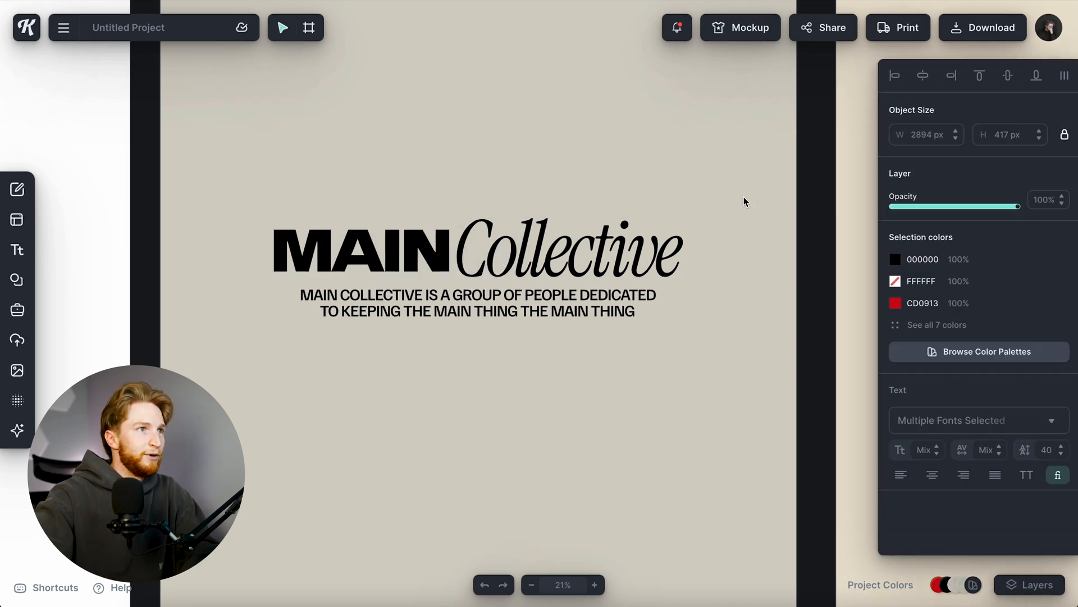
Enlarge the wordmark and tagline together to about 3873 px wide and center them on Artboard 6.
scroll(653, 294, "down", 5)
left_click_drag(556, 231, 628, 301)
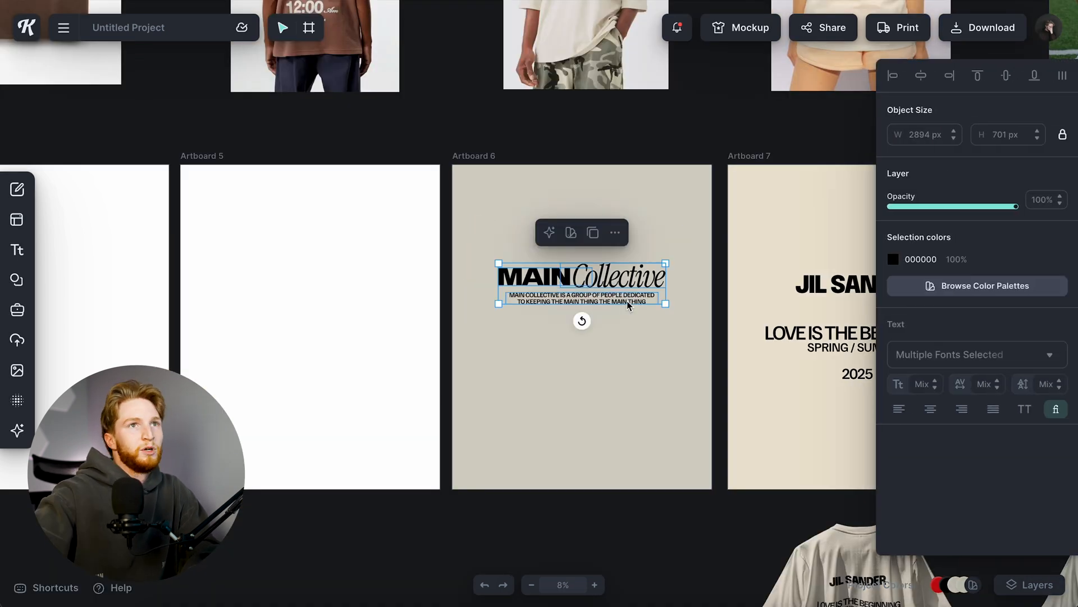
left_click_drag(695, 361, 685, 358)
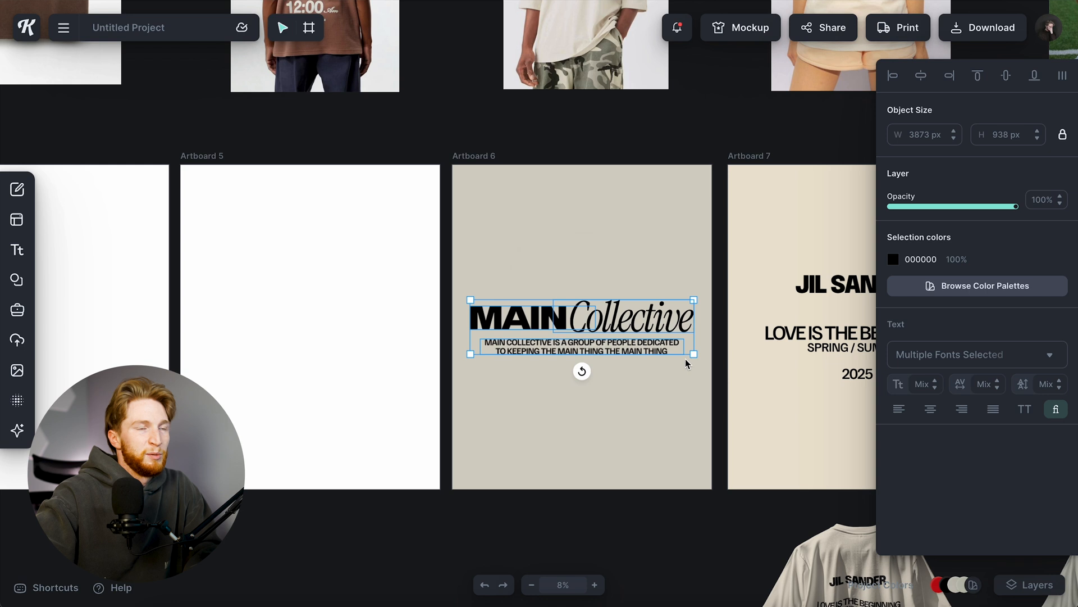
left_click(641, 266)
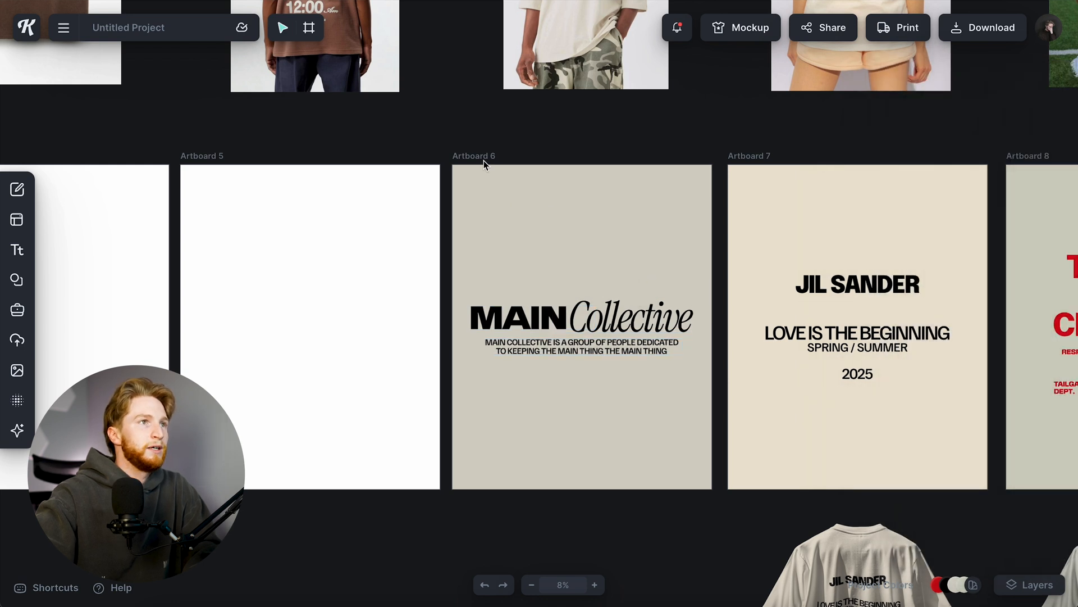
Open the mockup view for Artboard 6 and browse the T-shirts mockup category.
left_click(484, 159)
left_click(740, 27)
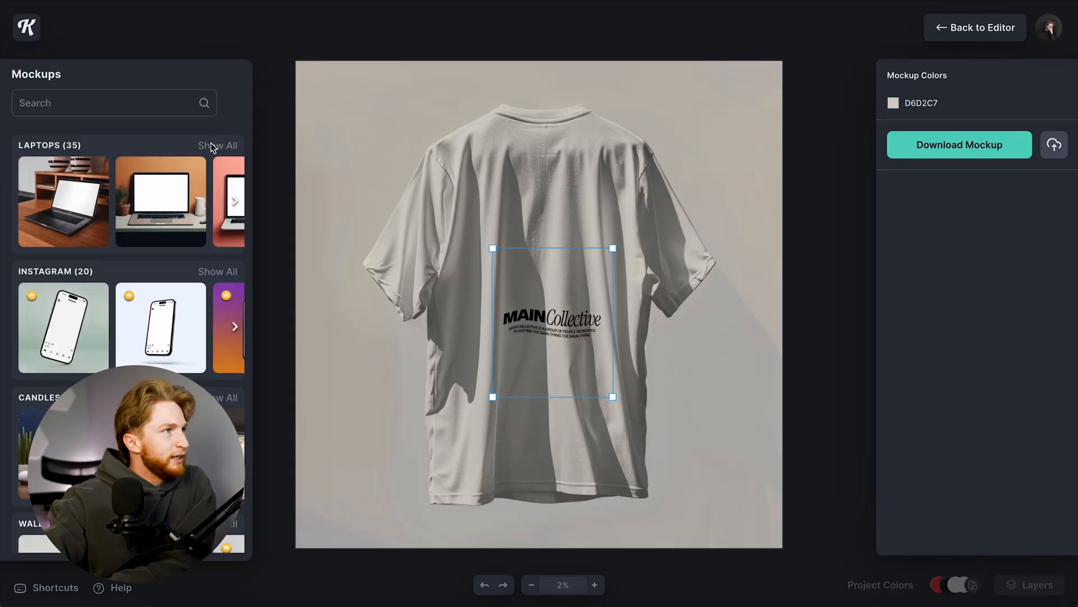
scroll(195, 230, "down", 12)
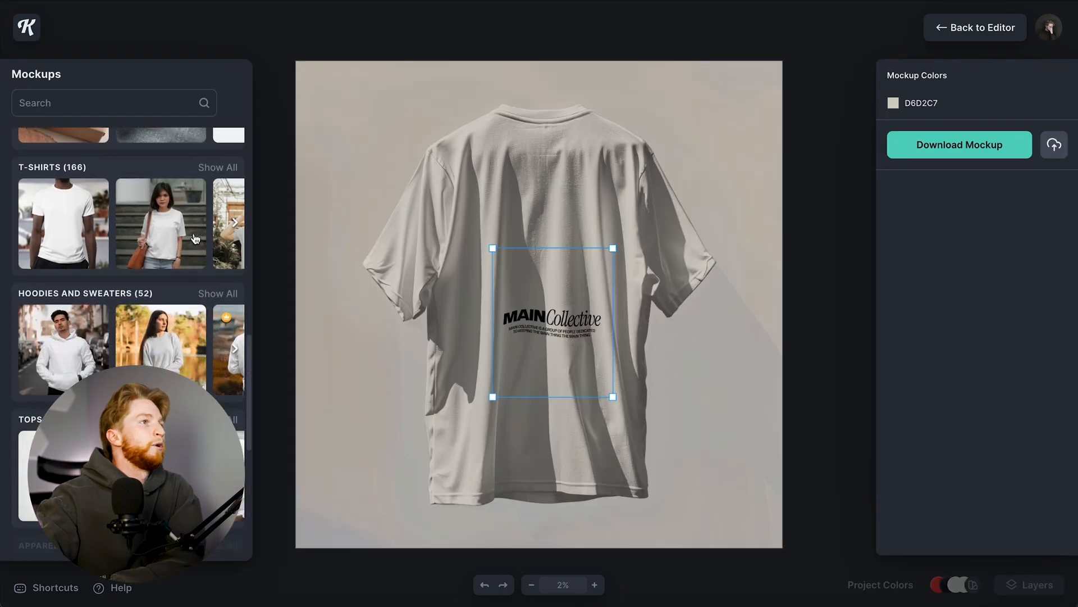
left_click(216, 167)
scroll(178, 313, "down", 5)
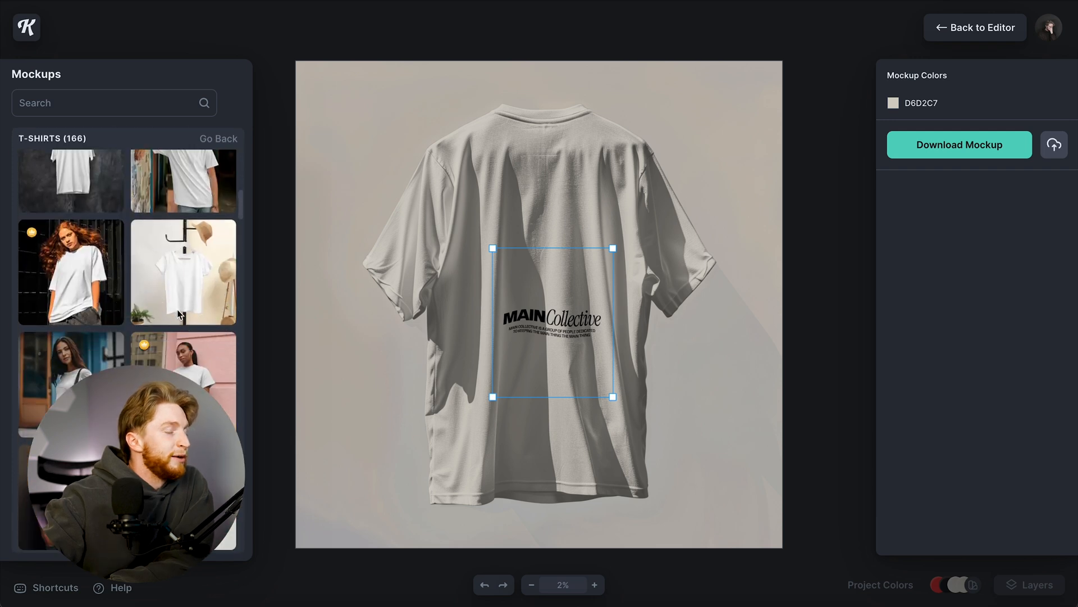
scroll(177, 310, "down", 8)
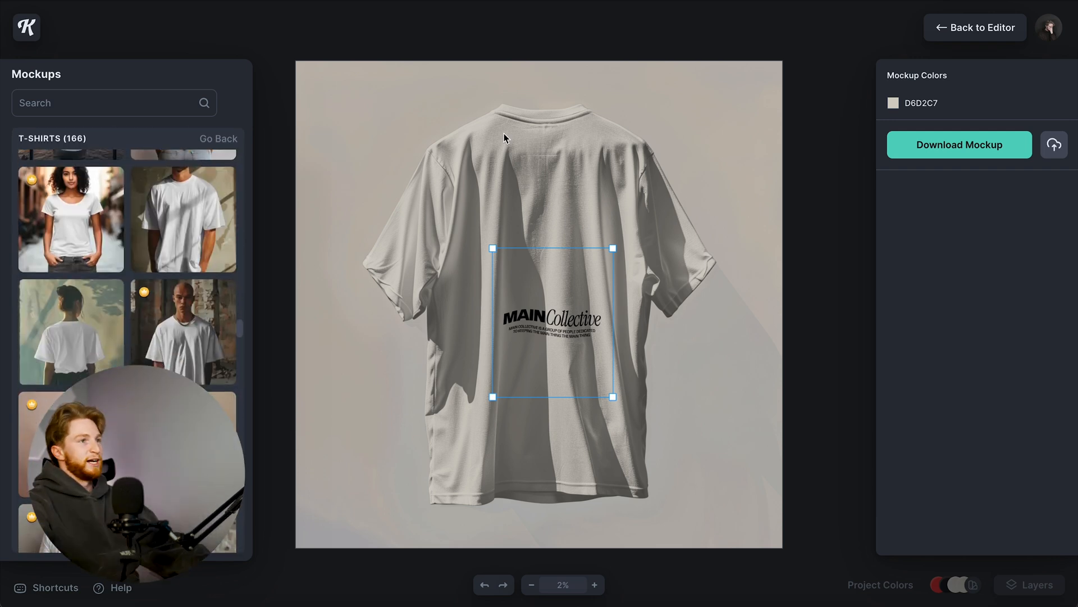
Enlarge the MAIN Collective design across the shirt's upper back and download the mockup.
left_click(534, 174)
left_click(568, 316)
left_click_drag(614, 248, 736, 137)
left_click_drag(628, 265, 569, 232)
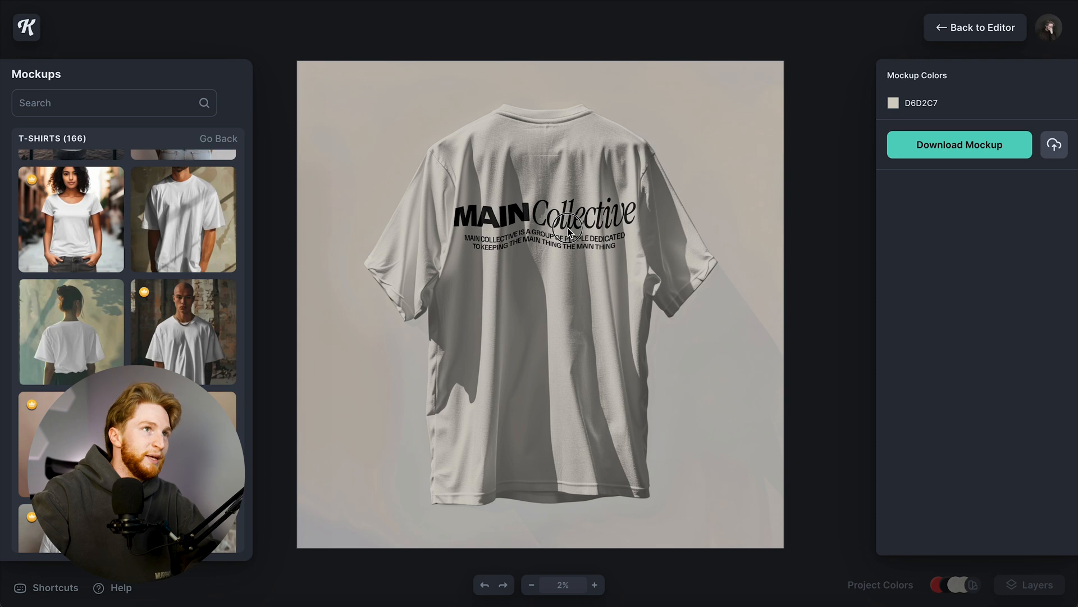
left_click(969, 141)
Return to the editor and place the MAIN Collective shirt image beneath Artboard 6, beside the JIL SANDER shirt.
left_click(988, 29)
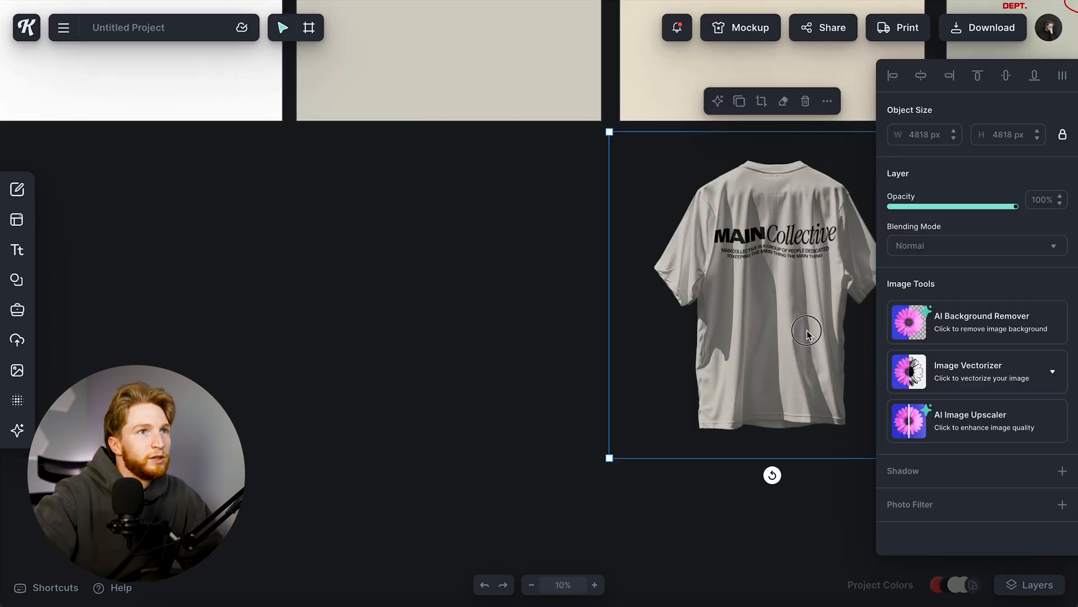
left_click_drag(803, 354, 483, 354)
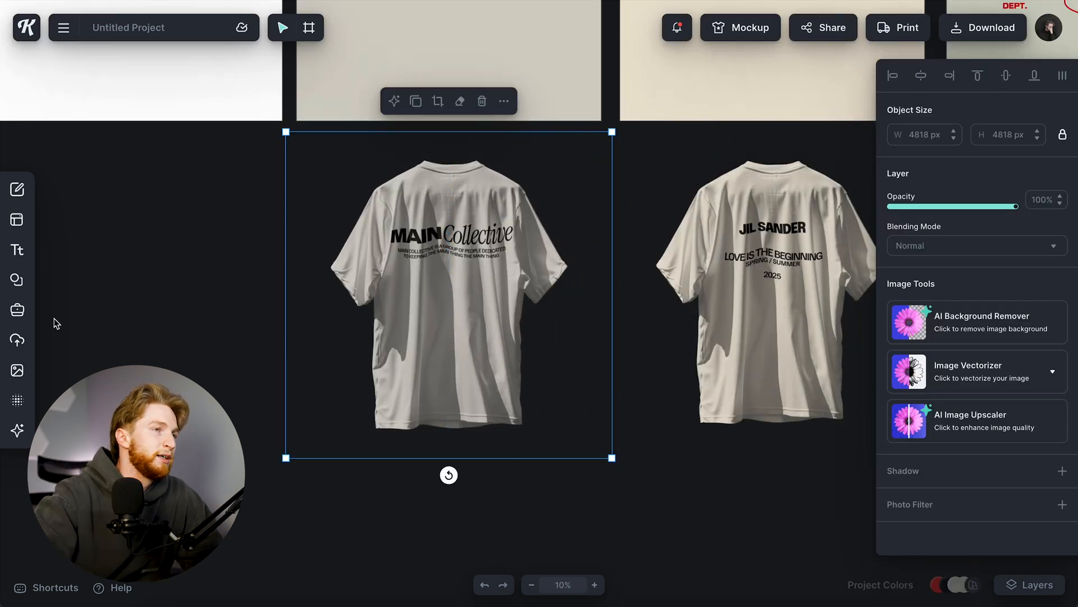
left_click(129, 343)
Examine the Wellness Club reference shirt above Artboard 3, including its script lettering and small supporting text.
scroll(129, 344, "down", 5)
scroll(129, 343, "left", 5)
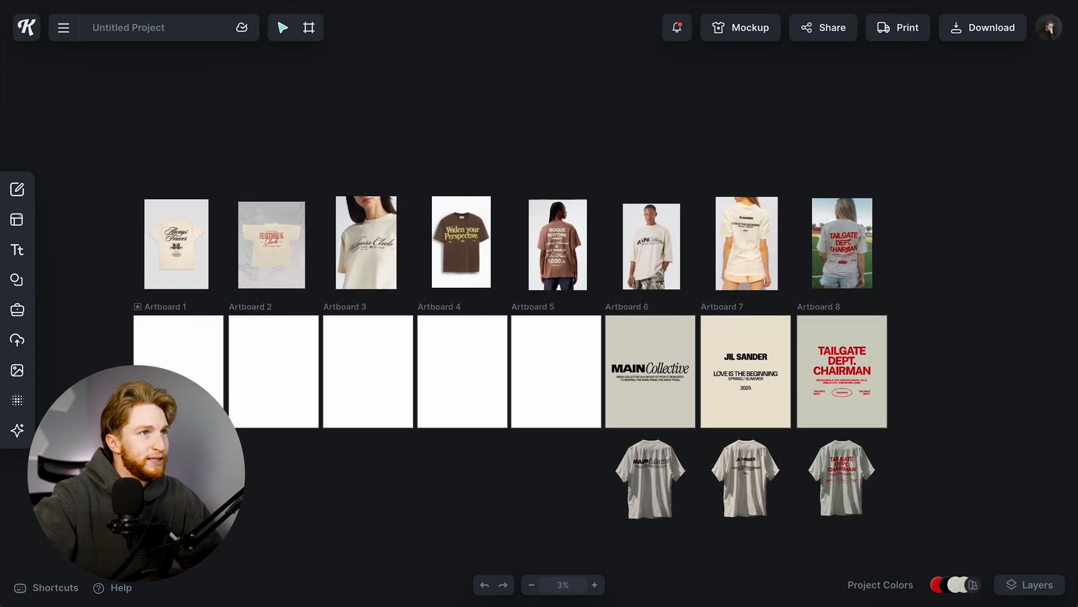
scroll(342, 265, "up", 5)
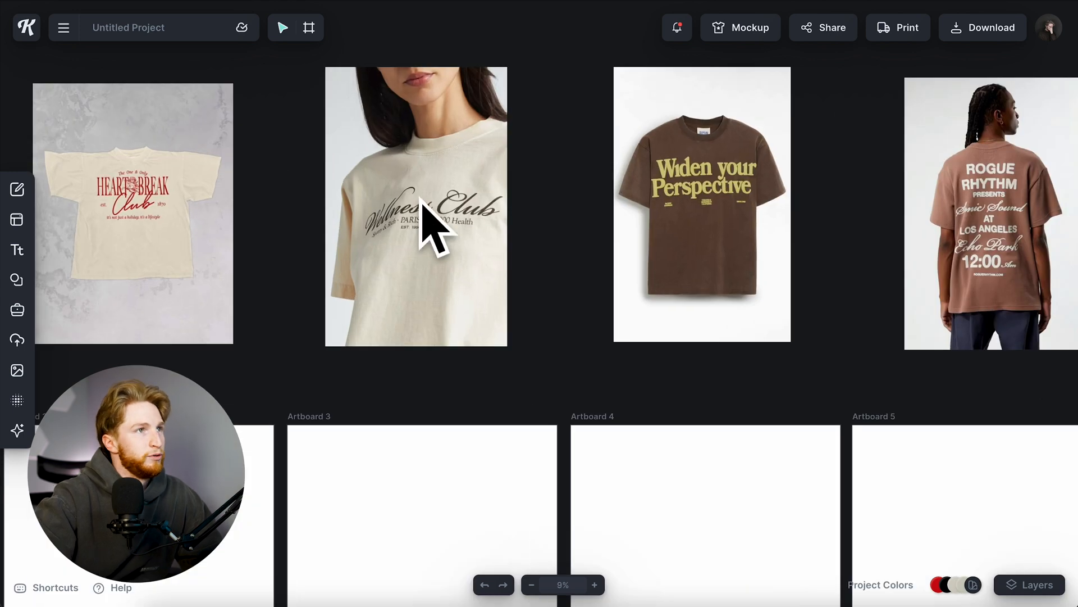
scroll(439, 235, "down", 3)
scroll(440, 235, "left", 1)
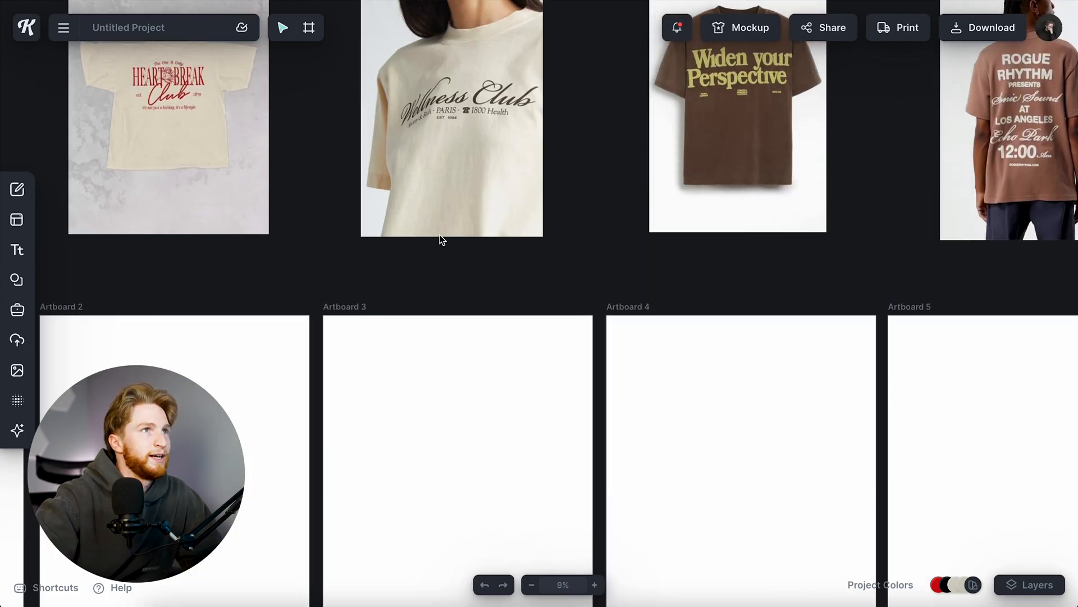
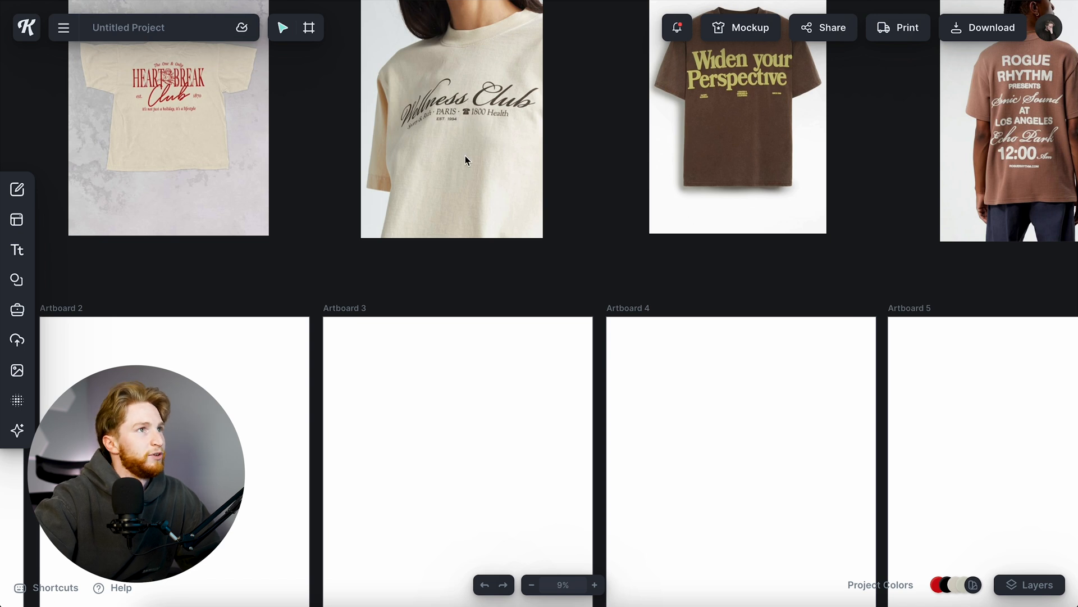
scroll(450, 120, "up", 10)
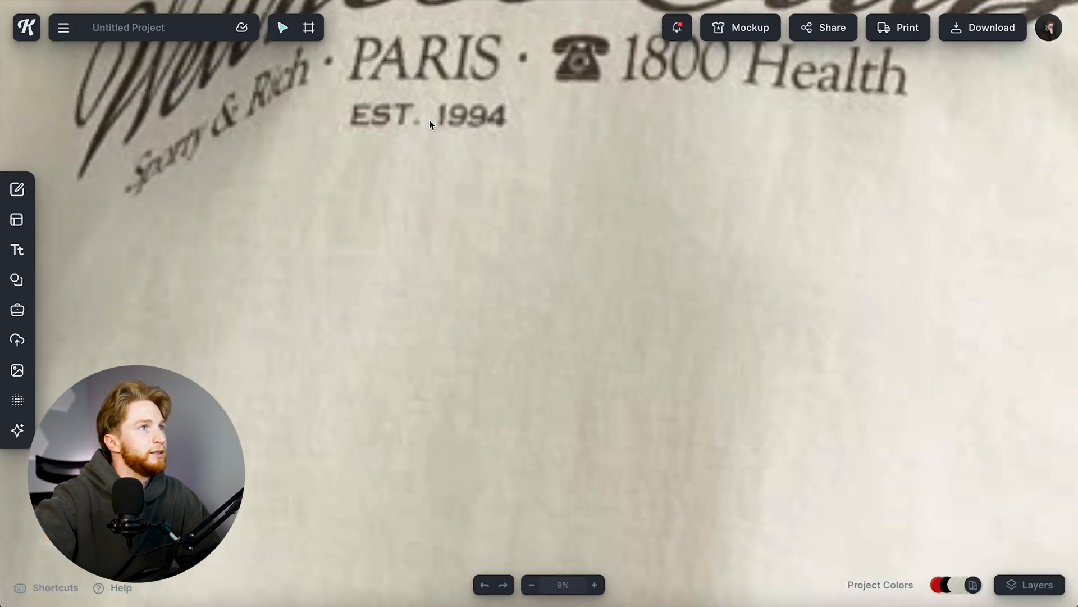
scroll(427, 121, "down", 10)
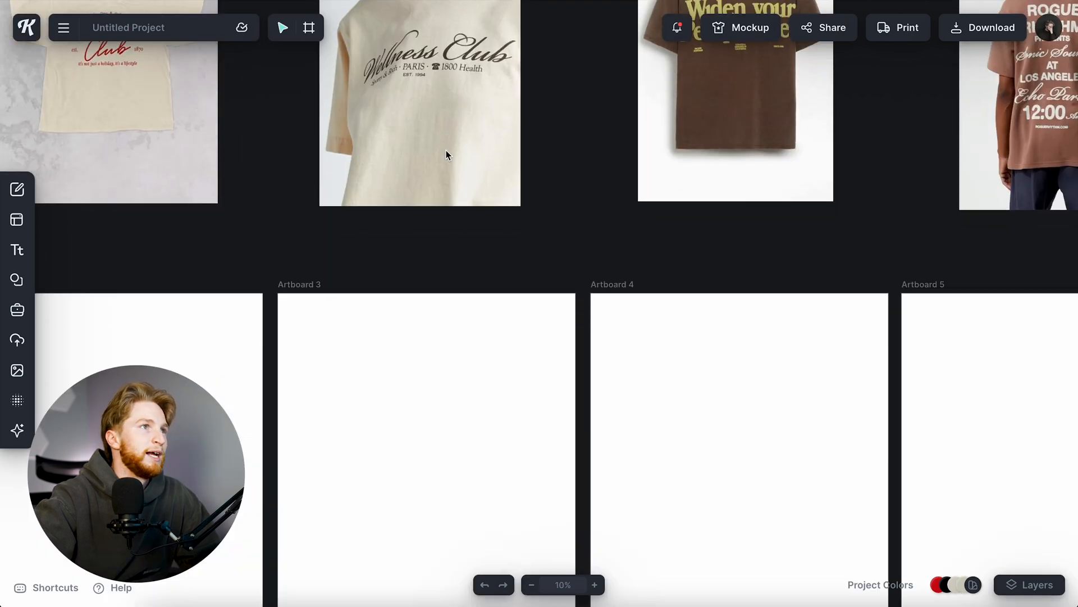
Fill Artboard 3 with a warm beige matching the Wellness Club reference shirt.
scroll(446, 150, "up", 2)
scroll(446, 149, "left", 2)
left_click(365, 342)
left_click(894, 302)
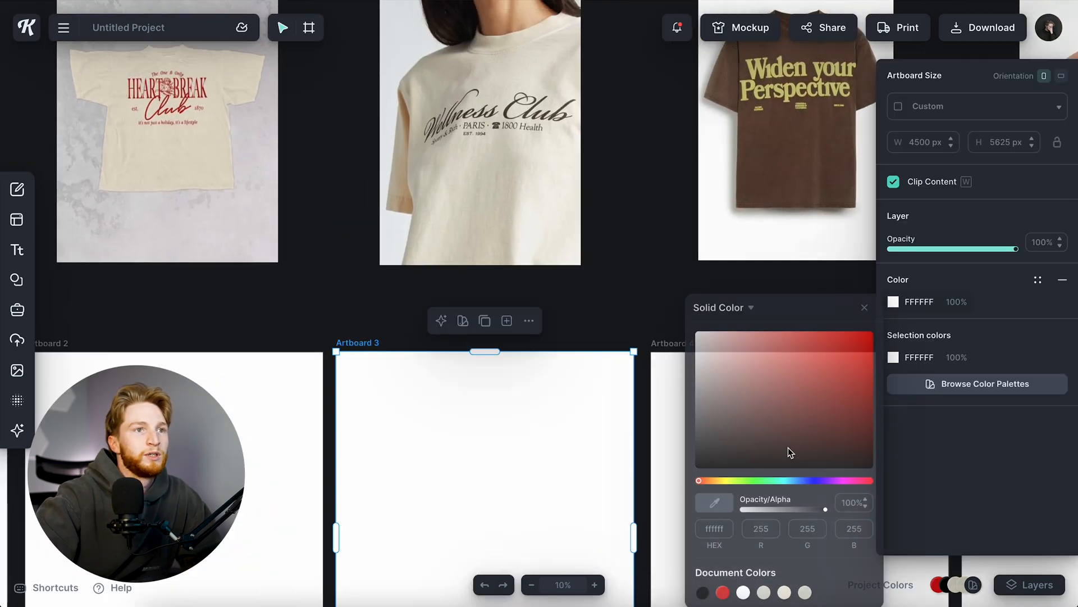
left_click(785, 592)
key("Escape")
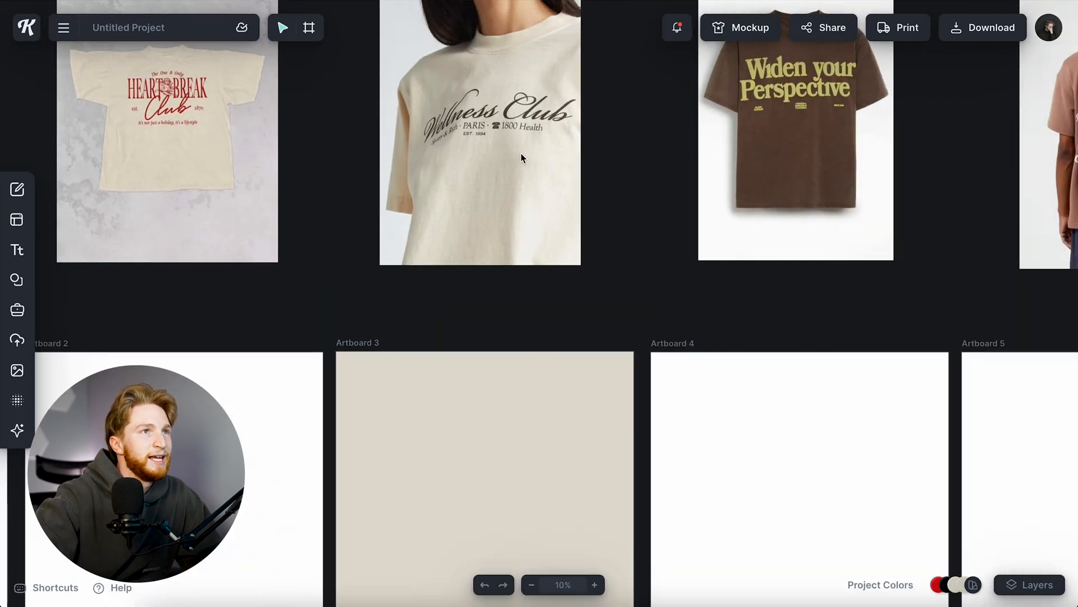
Add a Headline text to Artboard 3 in color 3C362D and move it down from the artboard's upper edge.
scroll(492, 151, "up", 5)
scroll(502, 230, "down", 5)
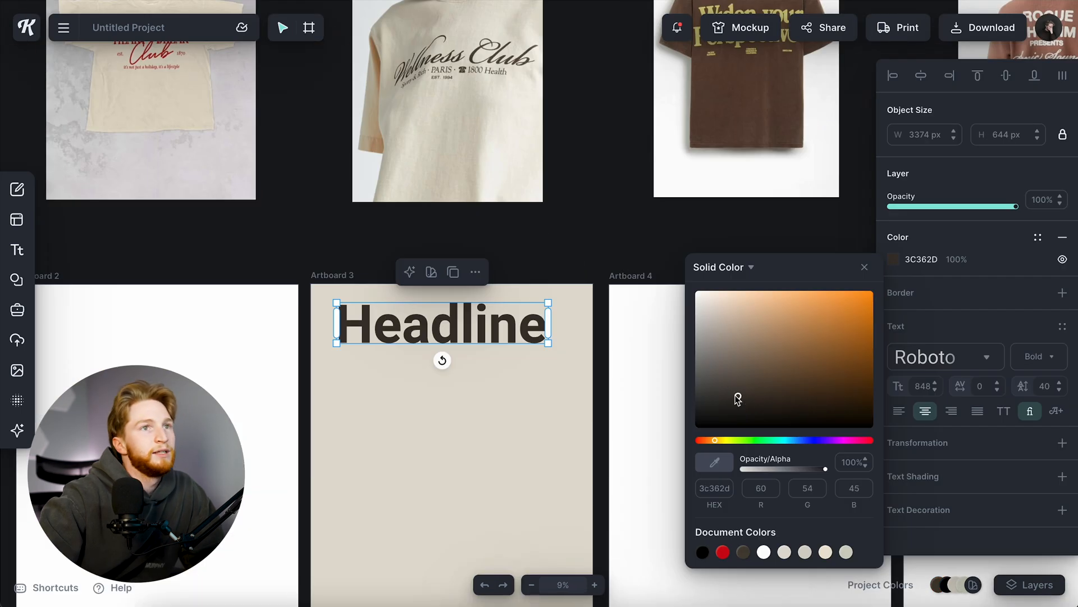
key("Escape")
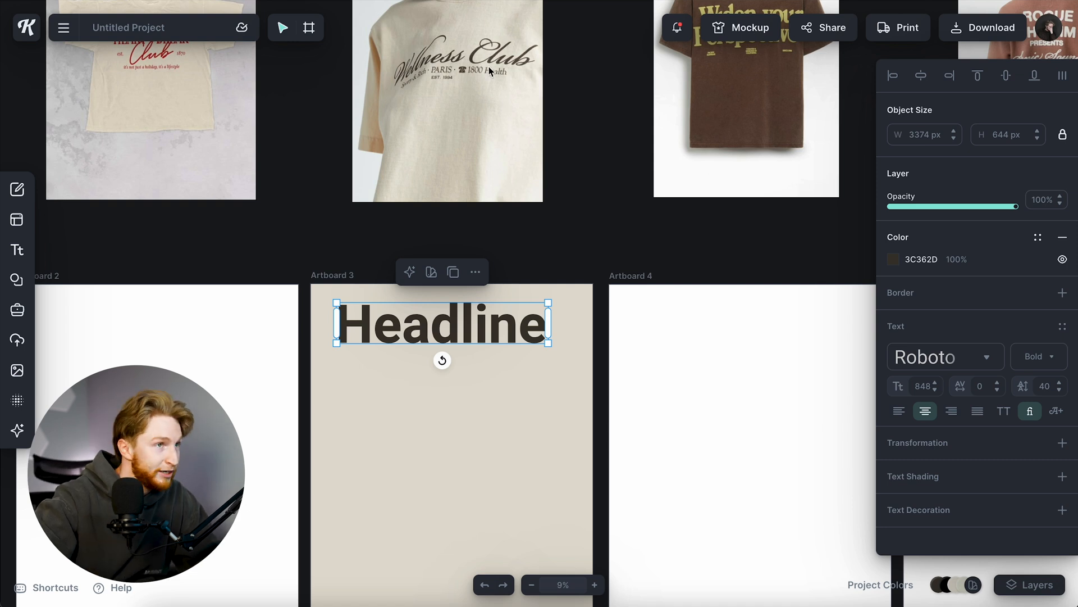
left_click_drag(494, 331, 507, 409)
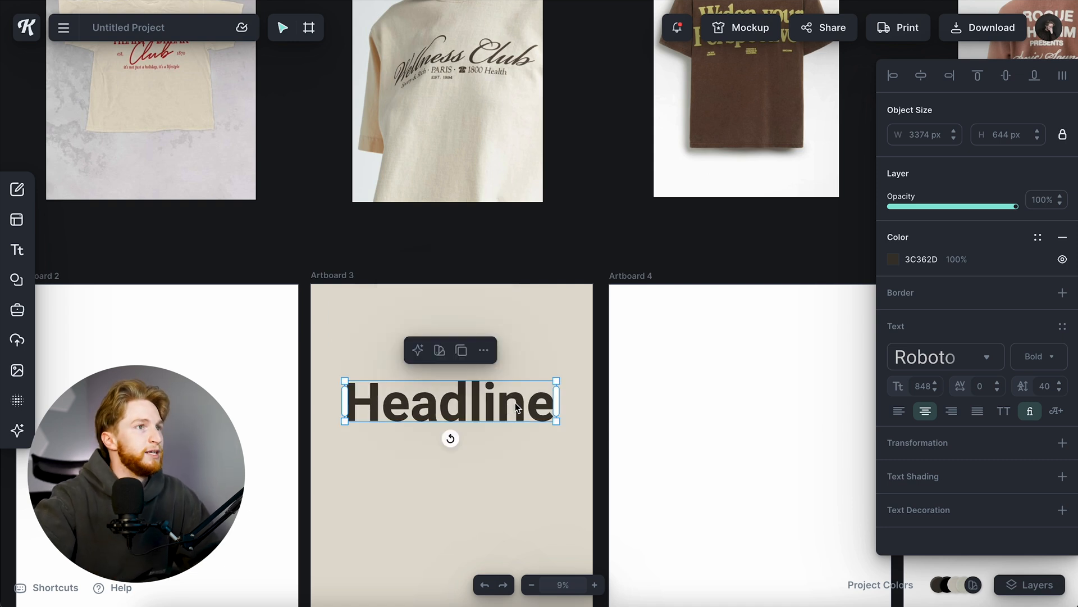
Change the headline's typeface to Pinyon Script.
left_click(930, 359)
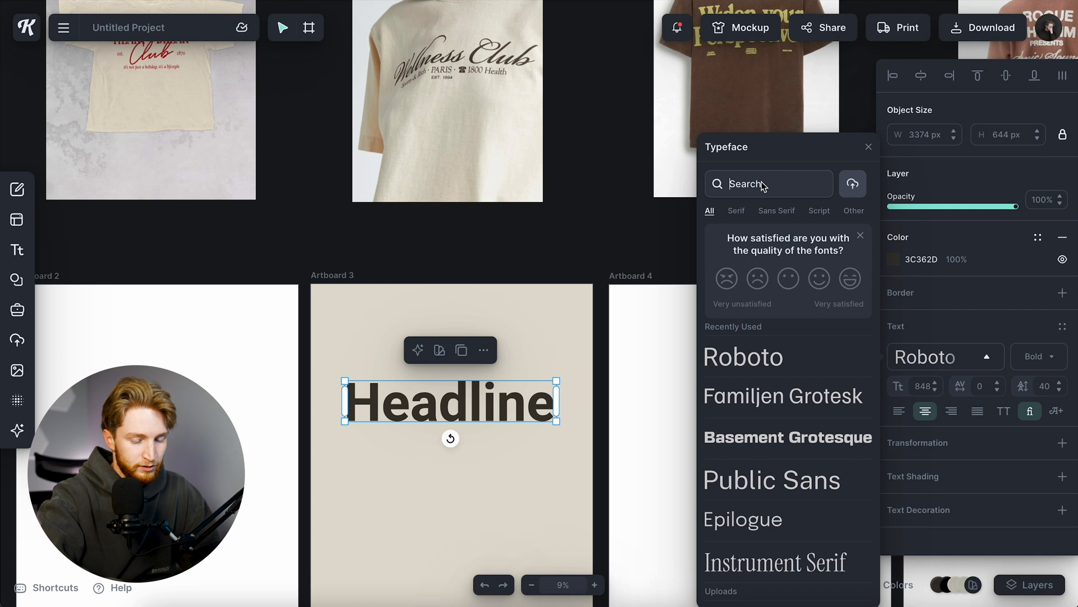
left_click(764, 184)
type("pinyon")
left_click(759, 507)
Replace the headline's text with Health Club and fit it on one line at font size 650.
double_click(413, 421)
left_click_drag(407, 421, 578, 433)
type("lth")
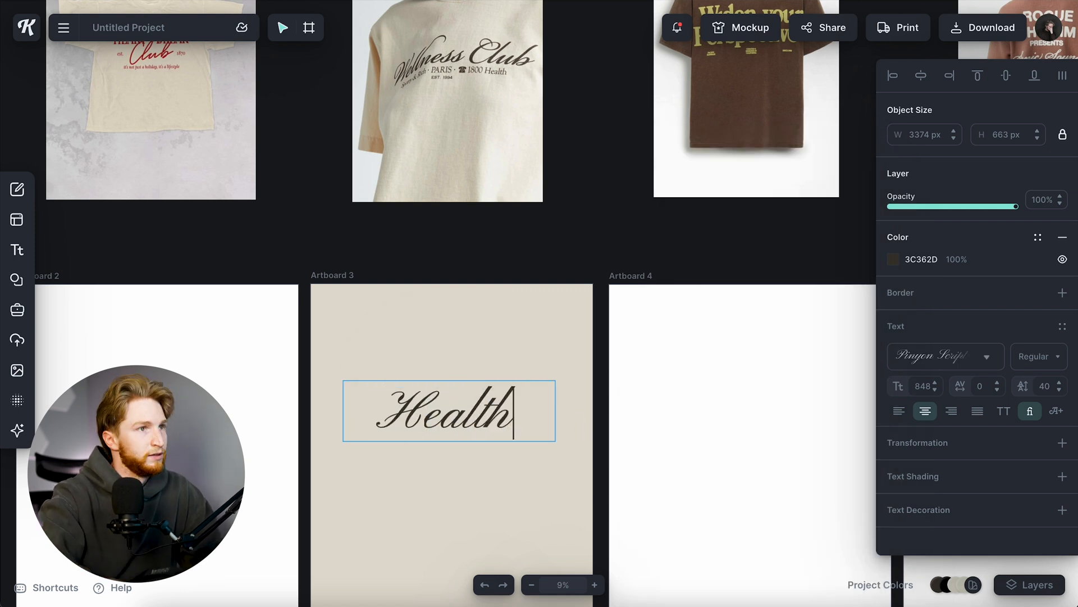
type(" Club")
key("Escape")
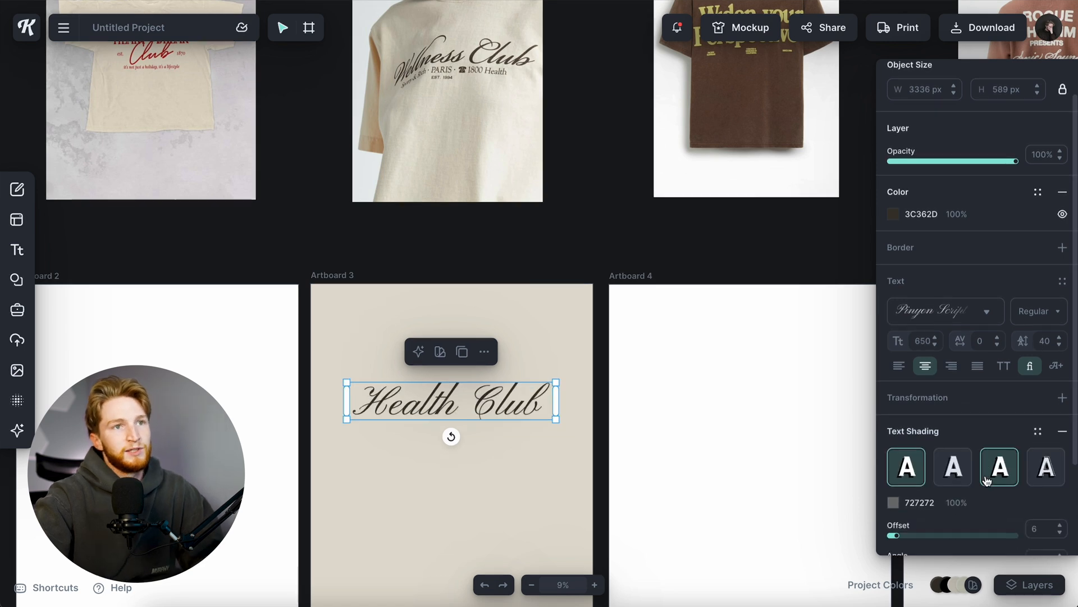
Thicken Health Club with the third text shading style, using color 3C362D and offset 0.
scroll(894, 426, "down", 3)
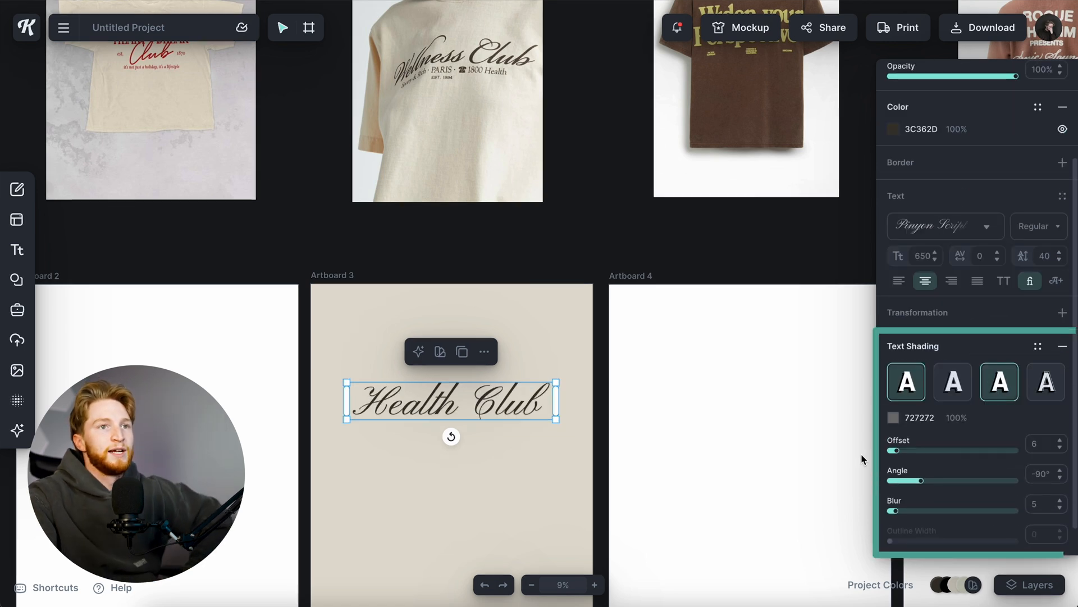
left_click(893, 418)
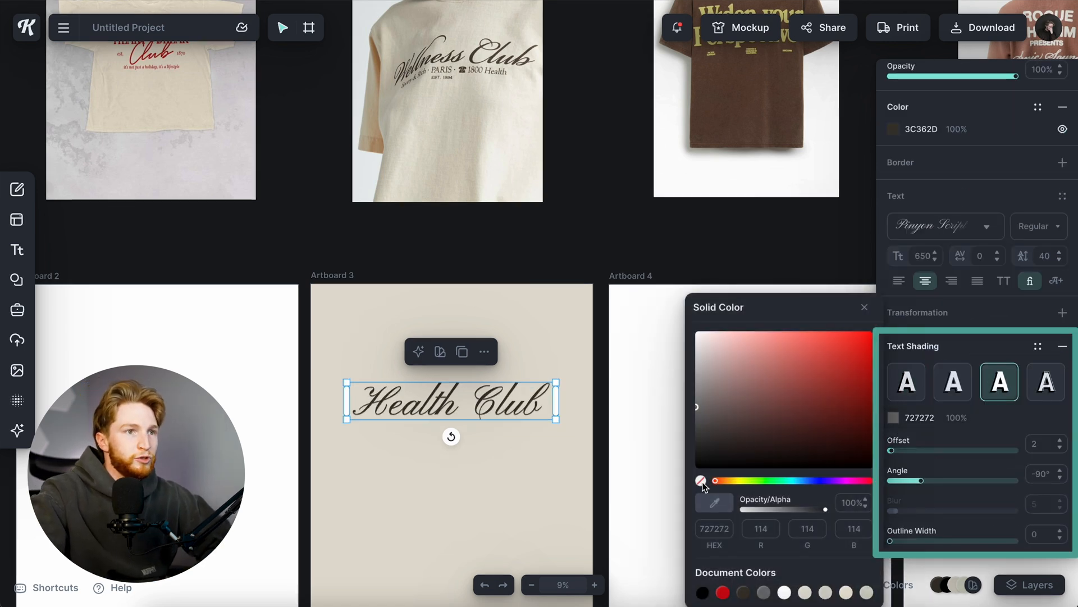
left_click(744, 592)
left_click(994, 373)
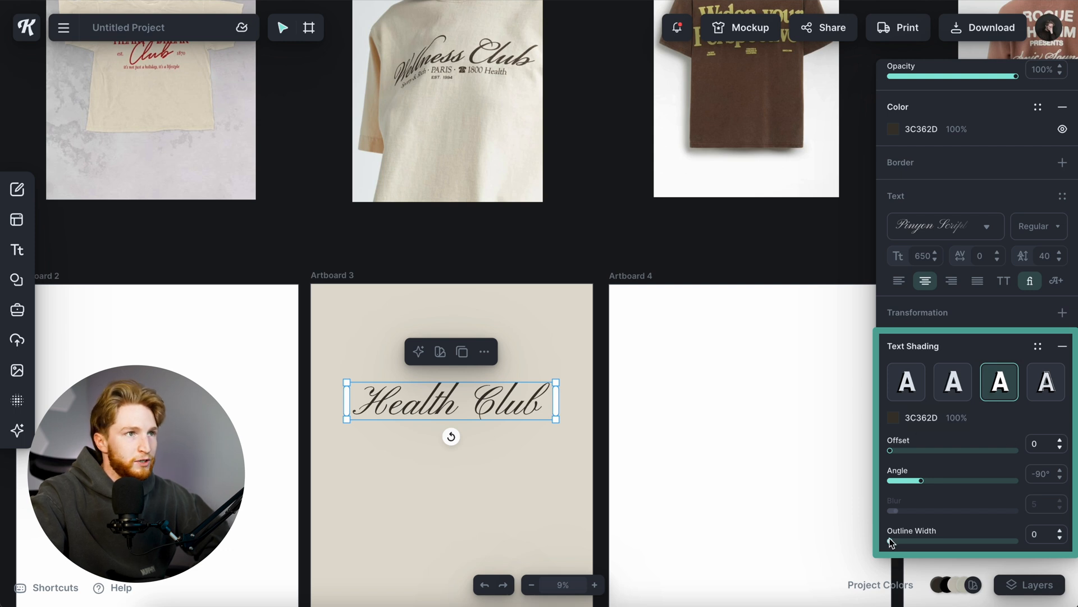
left_click(577, 366)
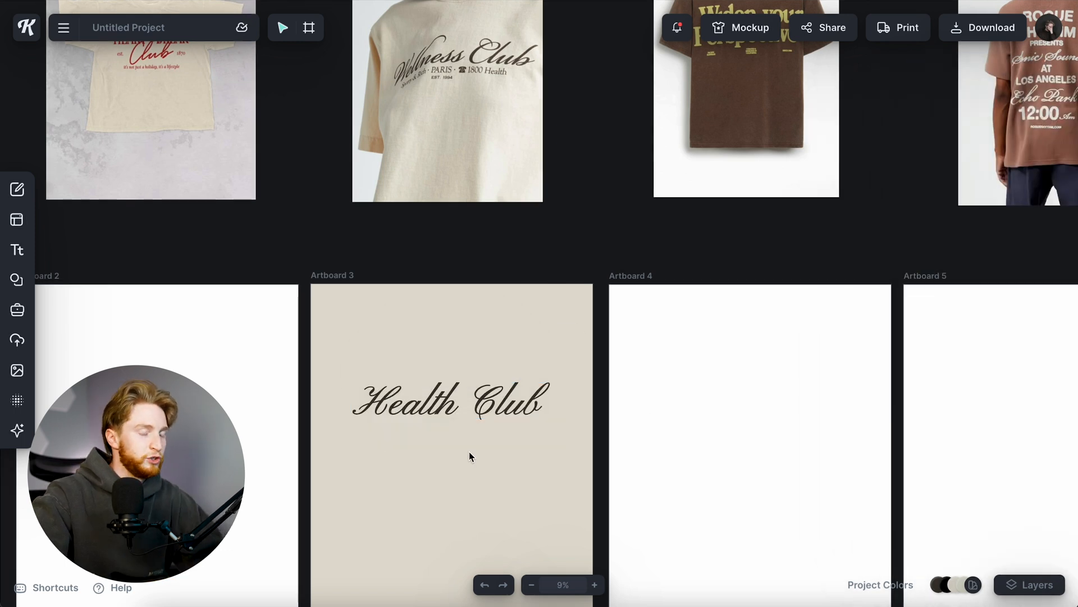
Remove Health Club's text shading to compare the lettering weight, and undo the removal.
scroll(470, 456, "up", 5)
scroll(469, 456, "up", 2)
left_click(595, 266)
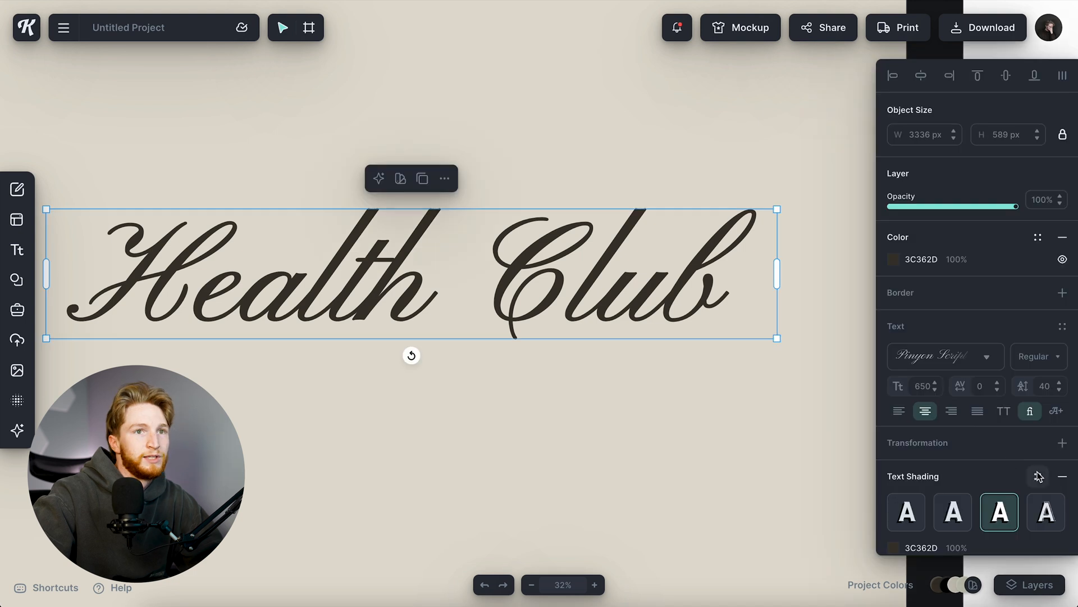
left_click(1063, 479)
key("ctrl+z")
left_click(732, 392)
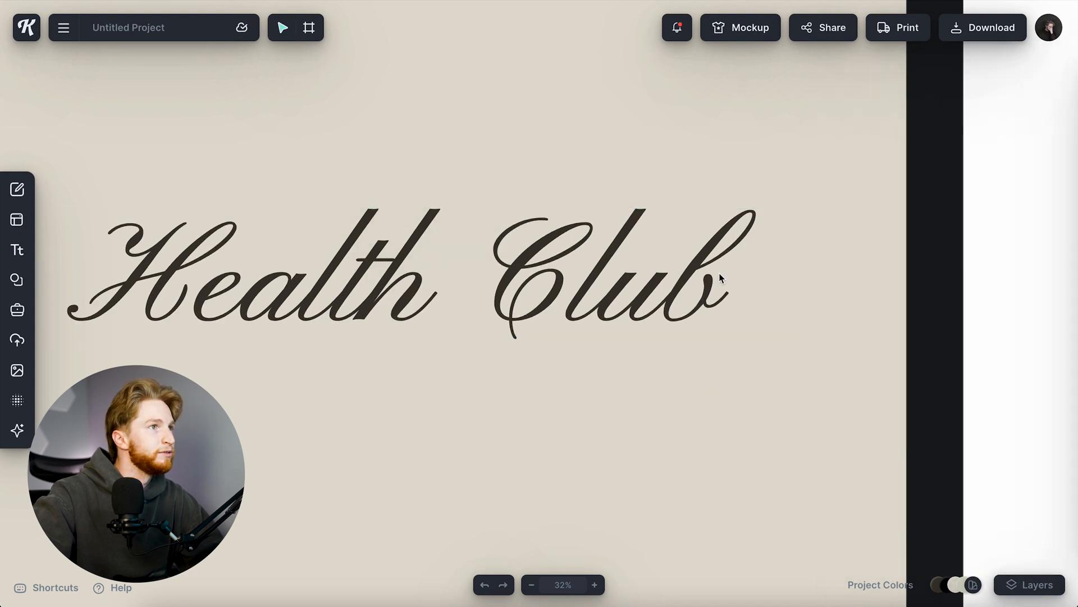
Compare the Health Club script with the lettering on the Wellness Club reference shirt.
scroll(637, 290, "down", 5)
scroll(575, 292, "up", 3)
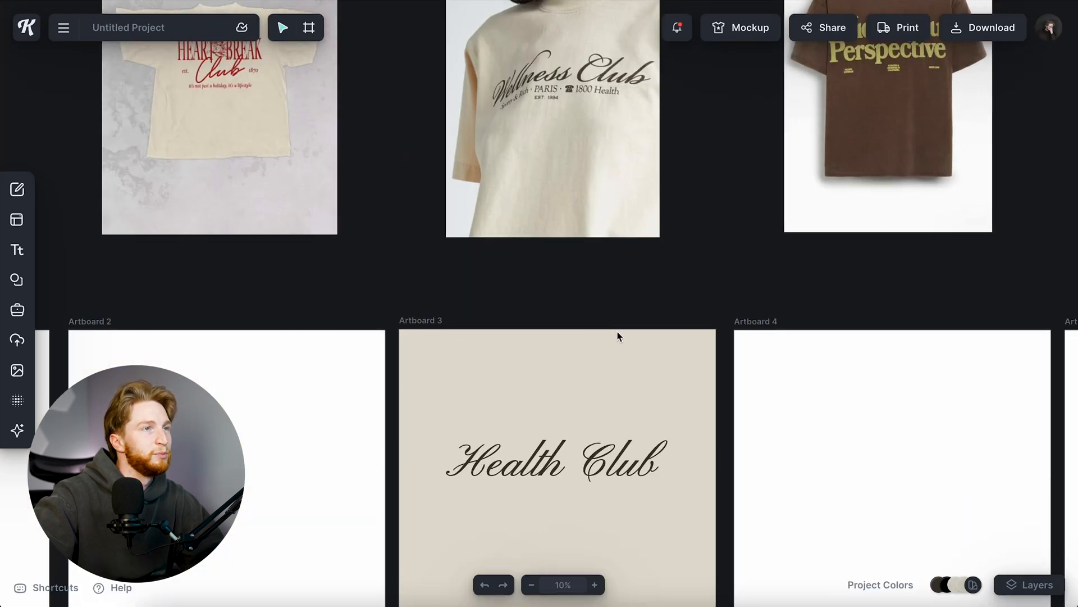
scroll(618, 336, "up", 5)
scroll(515, 271, "down", 3)
scroll(514, 273, "down", 5)
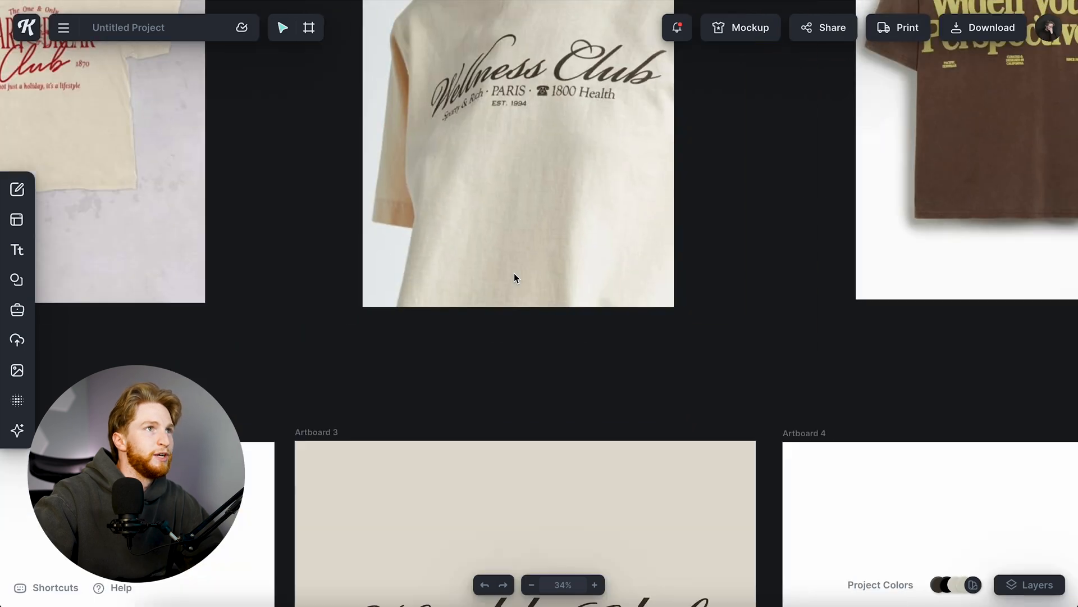
Set the typeface of the Headline text beneath "Health Club" on Artboard 3 to Instrument Serif.
scroll(514, 273, "down", 5)
left_click(538, 304)
left_click_drag(580, 298, 690, 285)
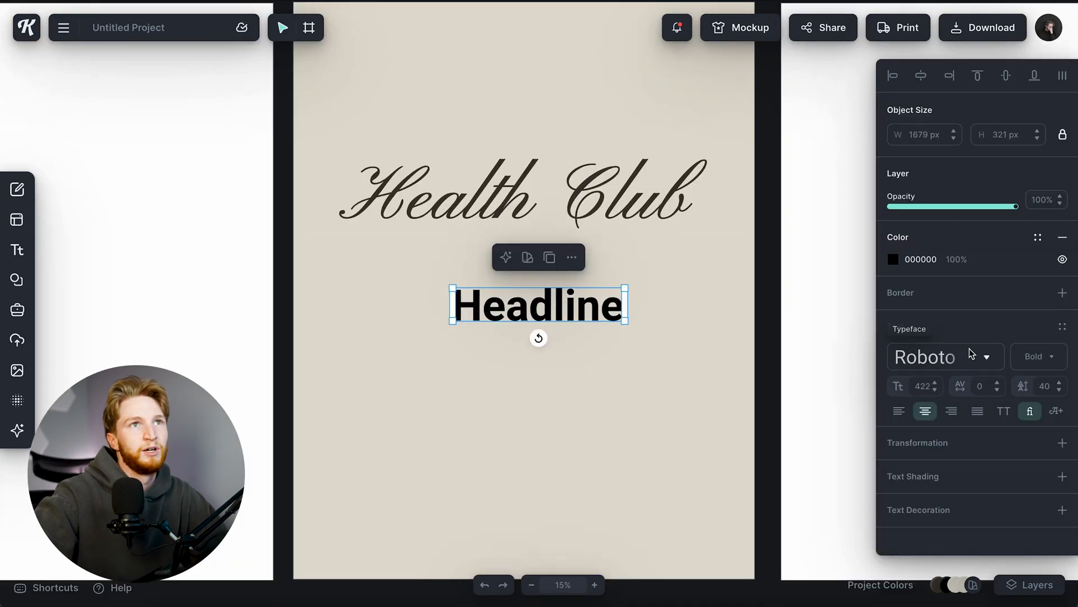
left_click(975, 365)
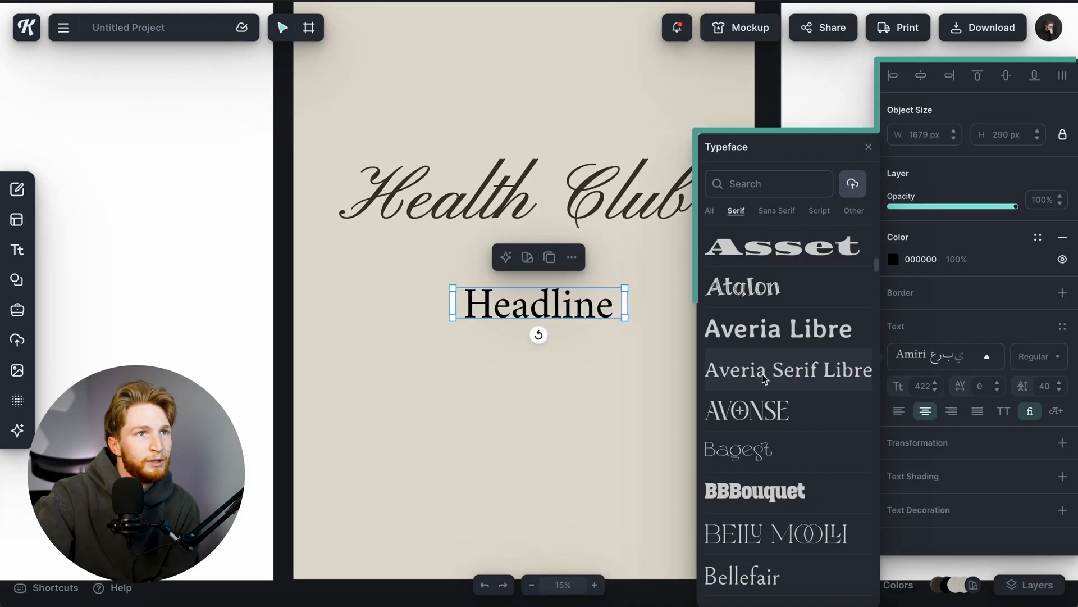
scroll(751, 406, "down", 10)
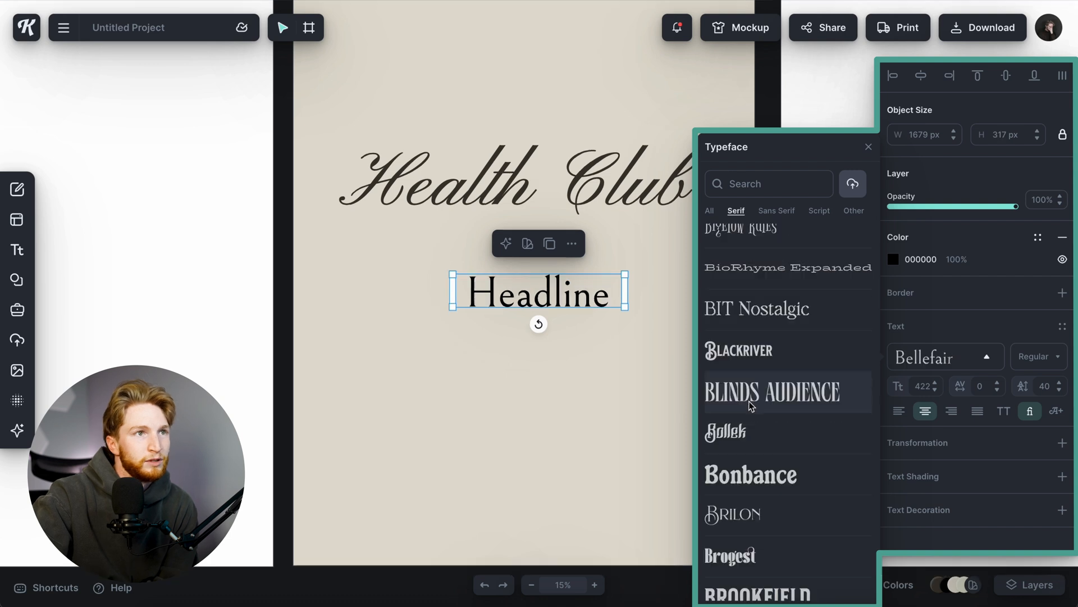
scroll(756, 403, "down", 5)
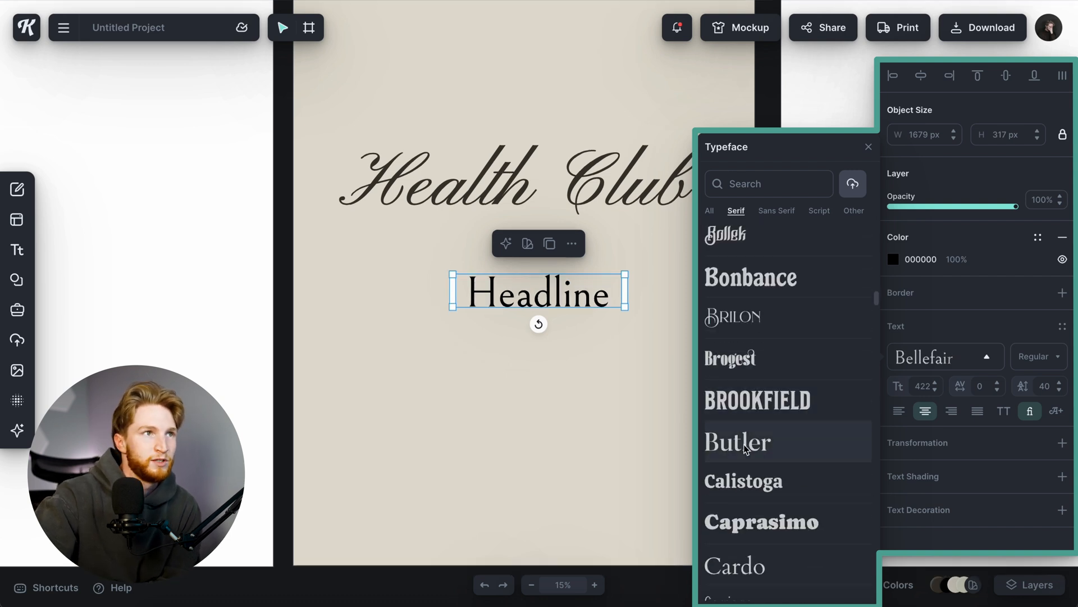
left_click(746, 448)
scroll(747, 446, "down", 4)
left_click(750, 407)
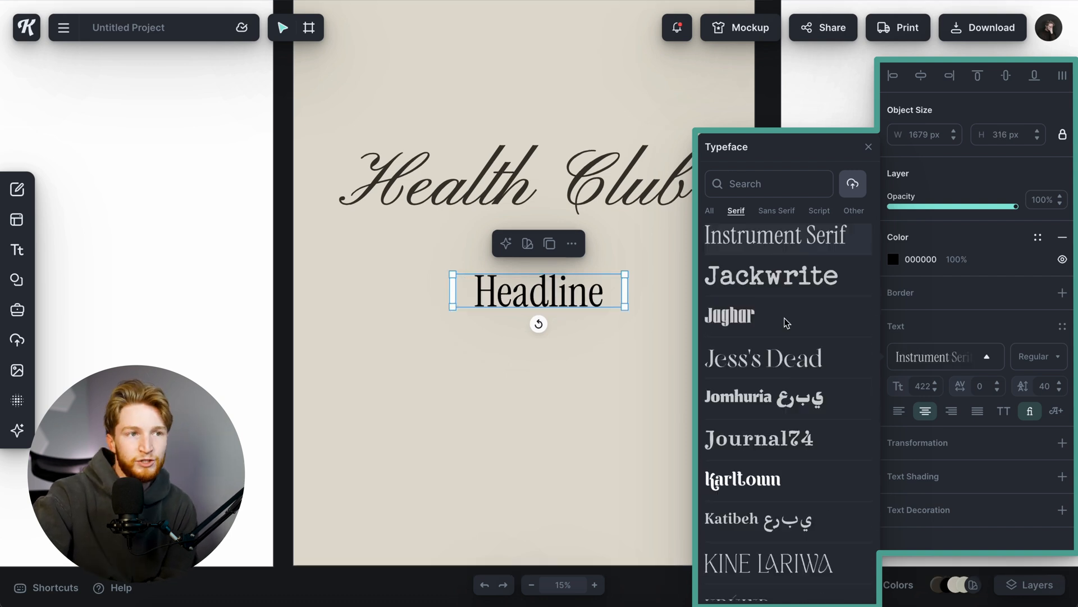
Try the Lora typeface on the Headline text, going back to Instrument Serif.
scroll(792, 372, "down", 6)
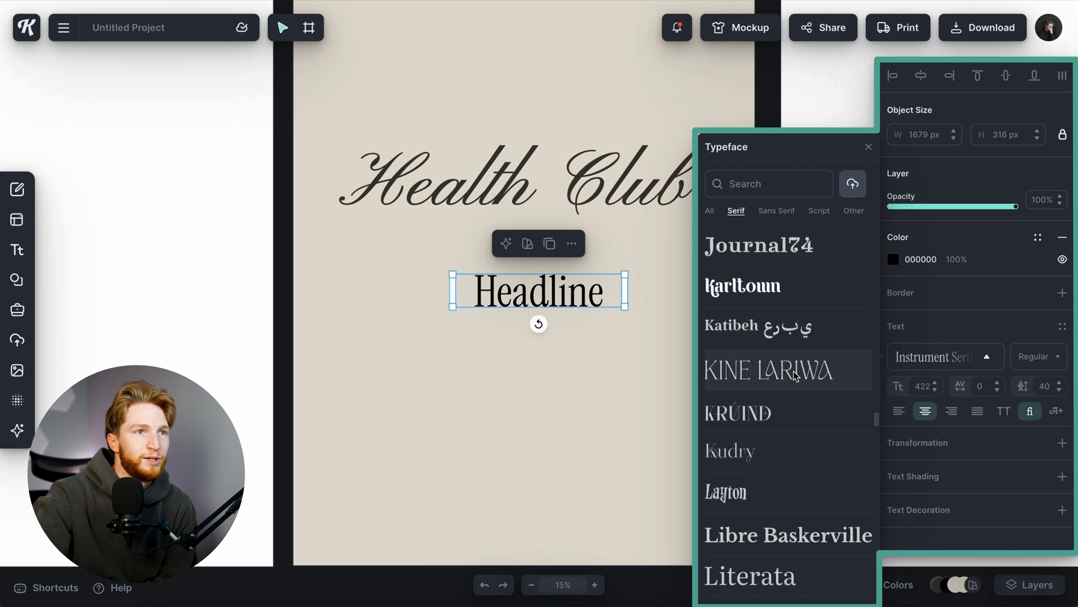
scroll(797, 375, "down", 5)
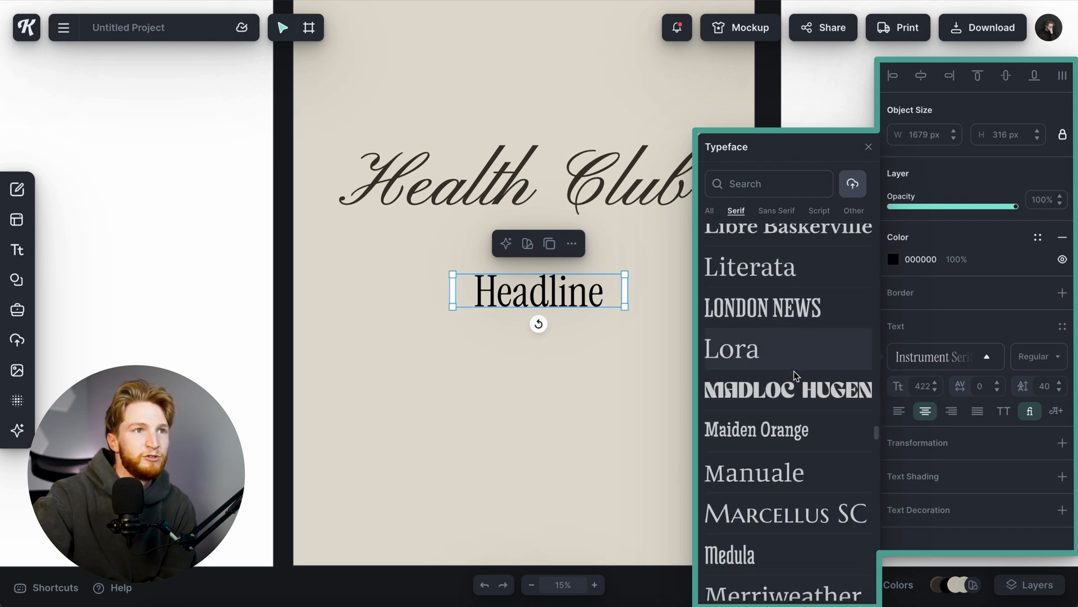
left_click(740, 338)
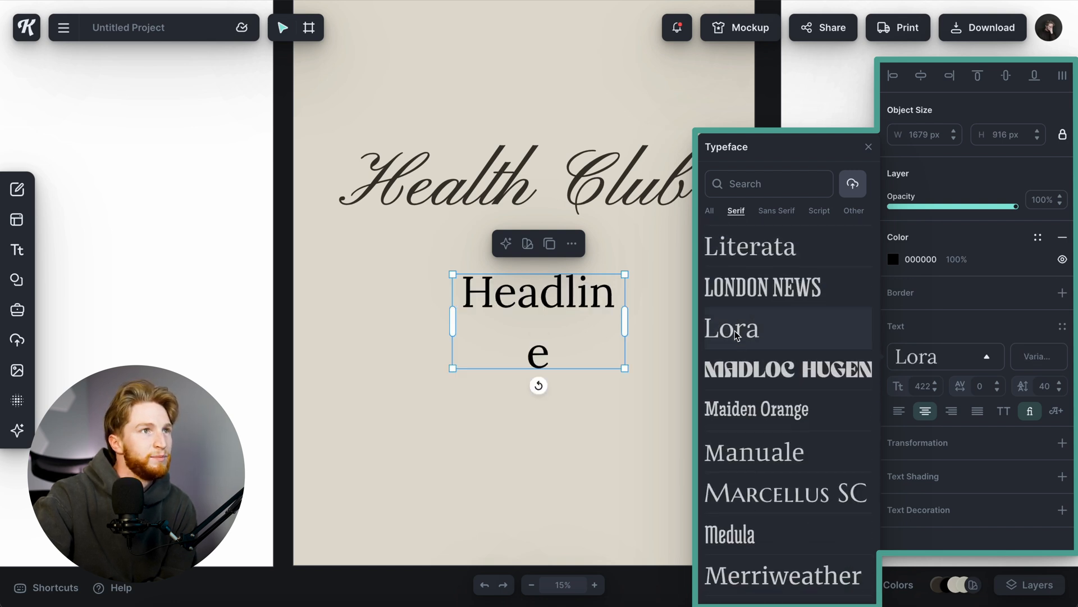
scroll(742, 388, "up", 8)
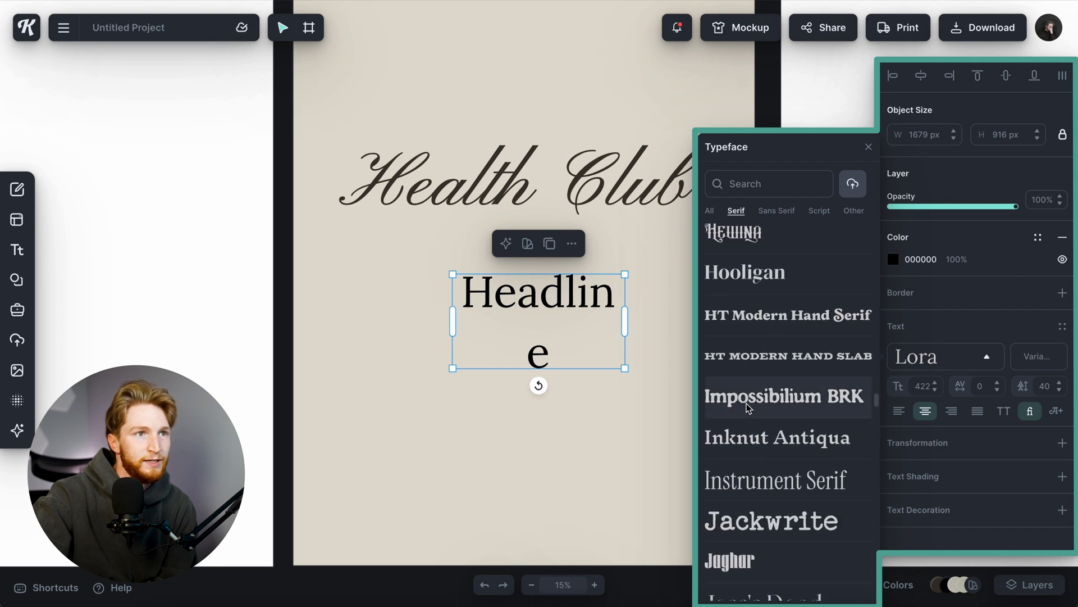
left_click(762, 490)
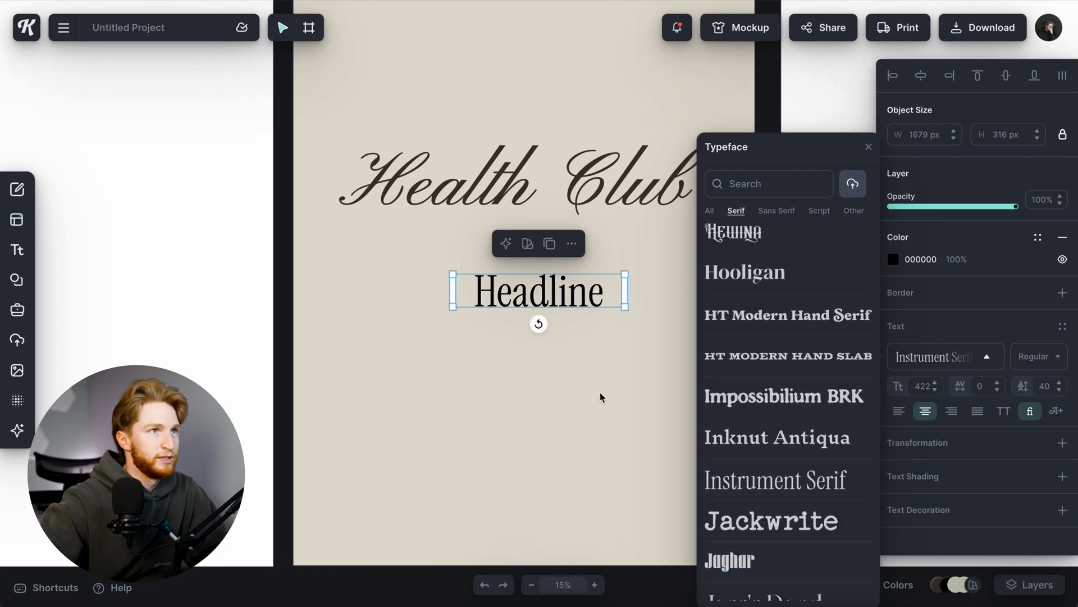
Recolour the Headline text with the dark brown document colour 3C362D and shift it beneath the left part of "Health Club".
left_click(893, 259)
left_click(744, 552)
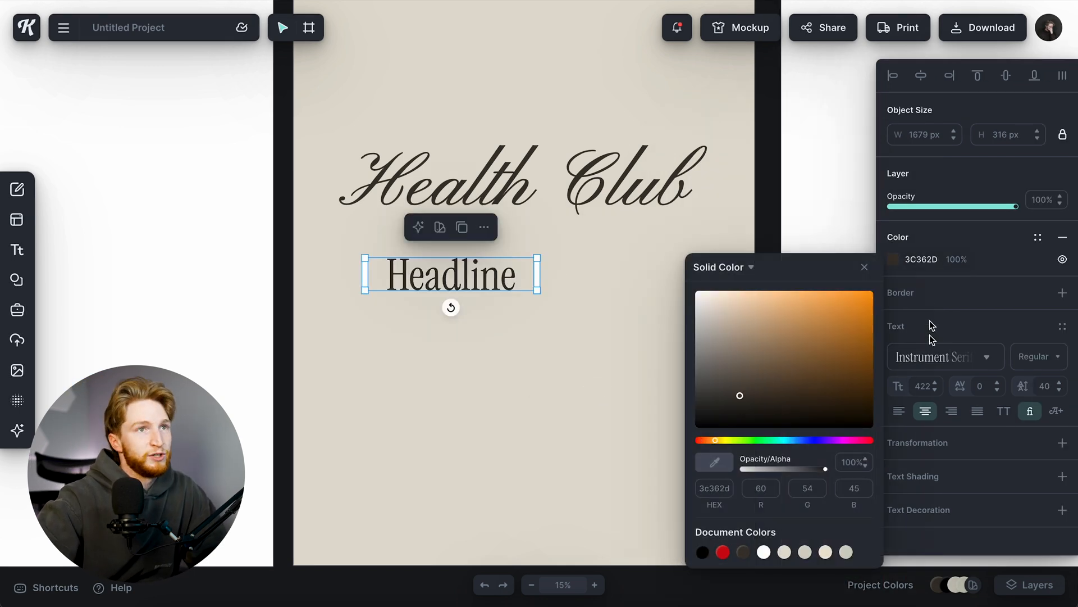
left_click(865, 267)
left_click(526, 321)
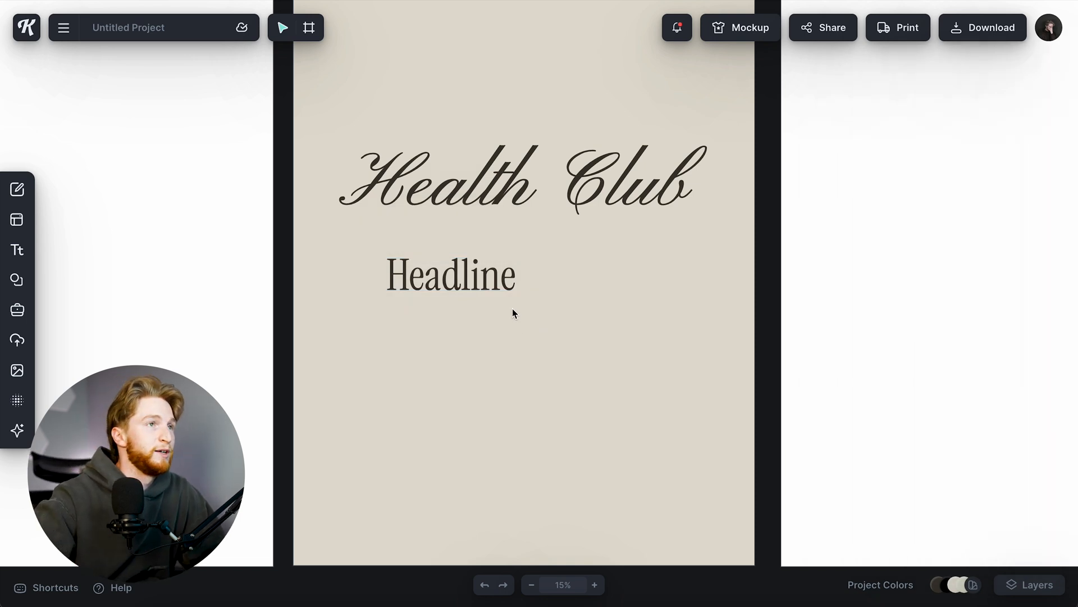
Scale the Headline text down to font size 250 and place it beneath the word "Health".
scroll(512, 308, "up", 5)
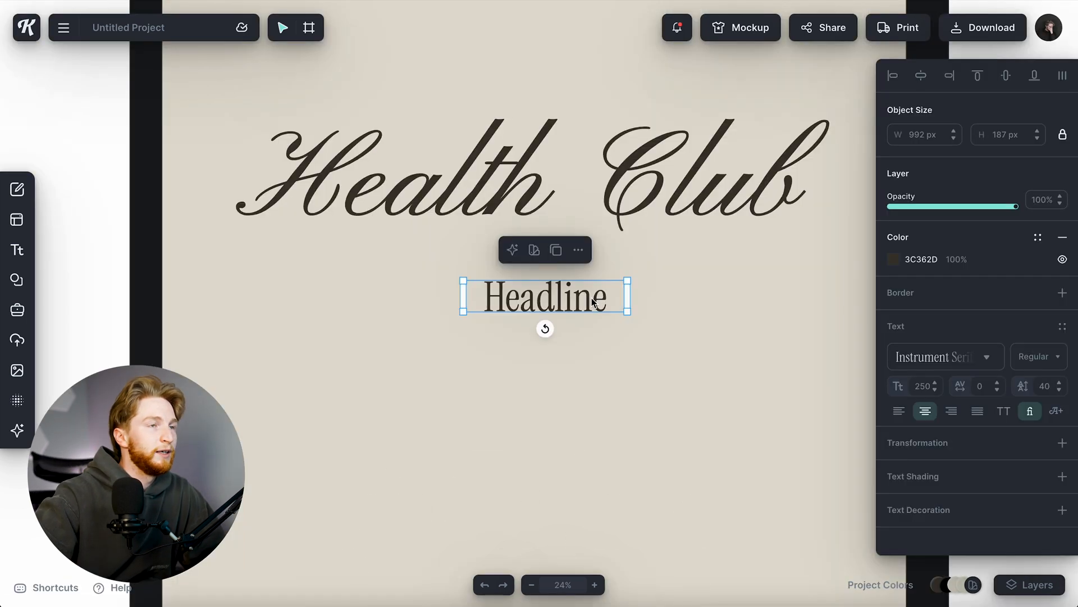
left_click_drag(544, 324, 432, 306)
left_click(433, 306)
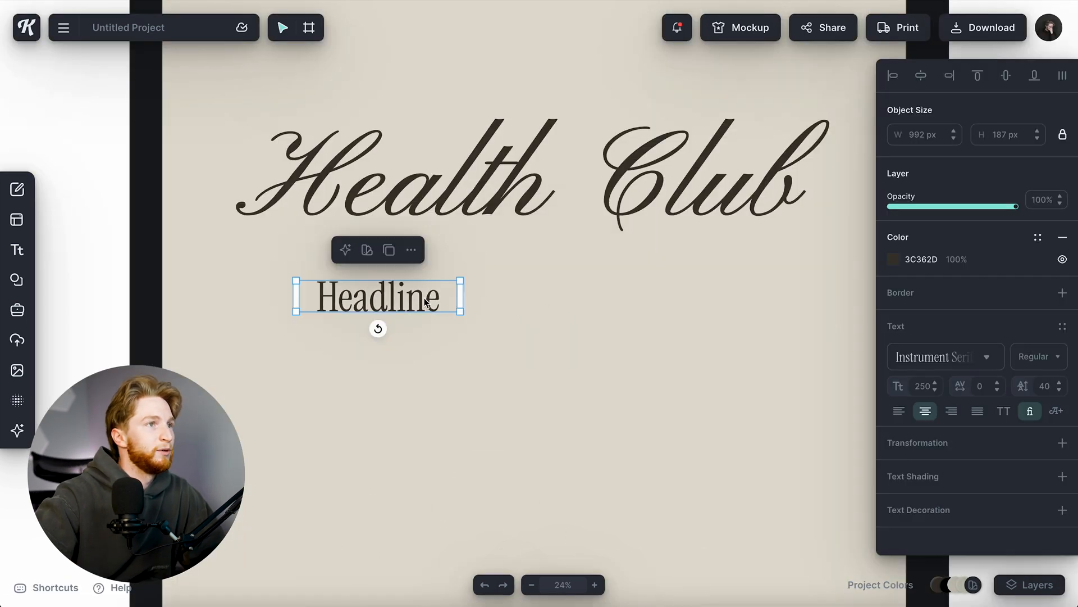
Replace the Headline text with "Kittl Design".
double_click(432, 306)
key("ctrl+a")
type("Kittl")
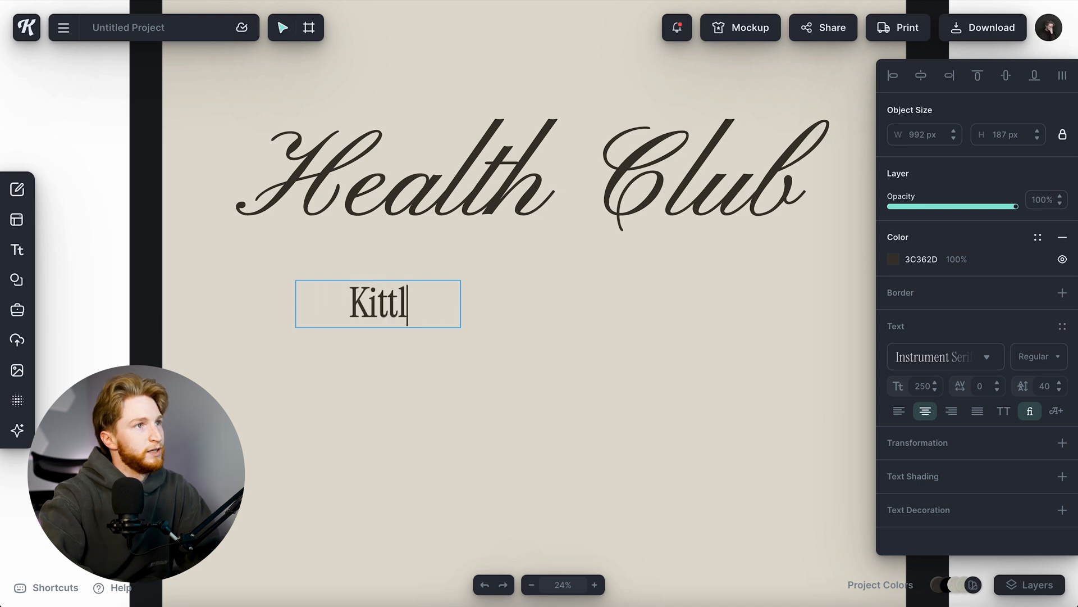
type("Design")
Set the letter spacing of "Kittl Design" to -30 and position the text closely beneath "Health Club".
left_click(990, 387)
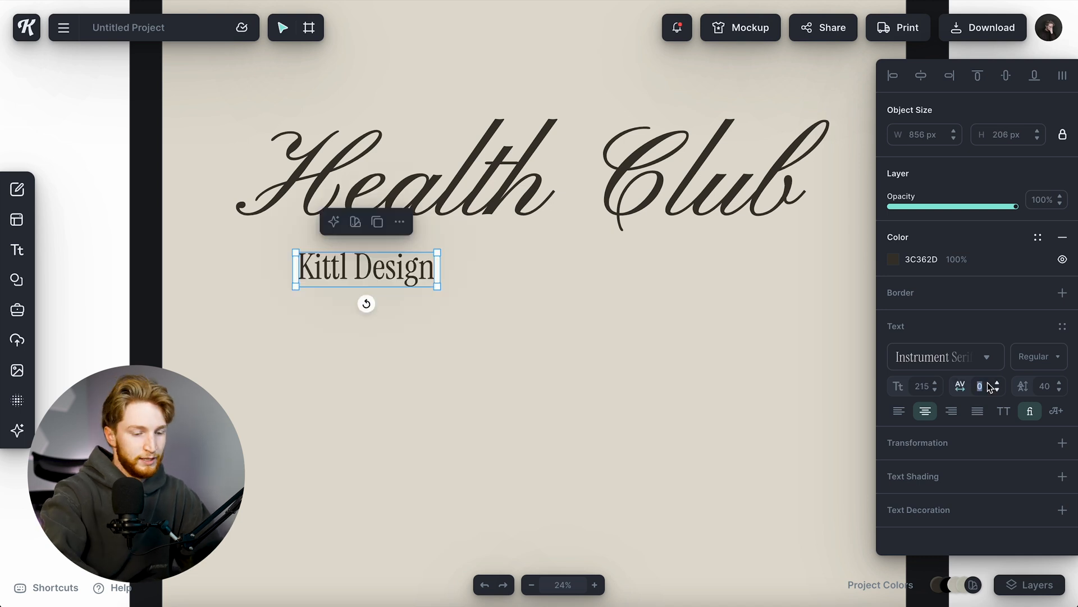
type("-50")
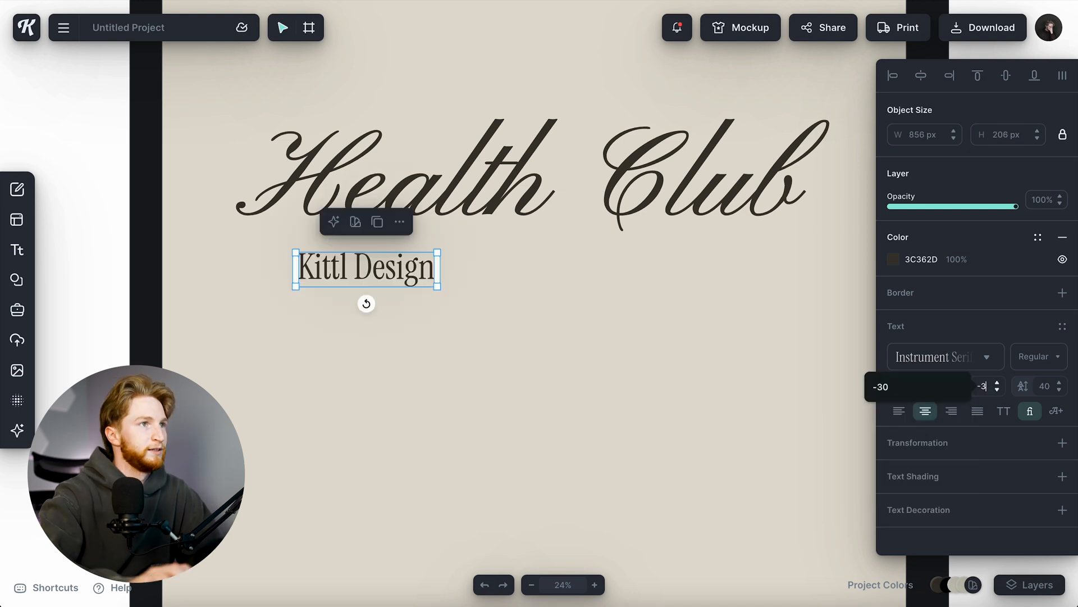
key("Return")
left_click(602, 319)
left_click_drag(394, 279, 384, 276)
scroll(508, 378, "down", 3)
scroll(508, 378, "up", 5)
scroll(508, 378, "down", 5)
scroll(479, 345, "up", 4)
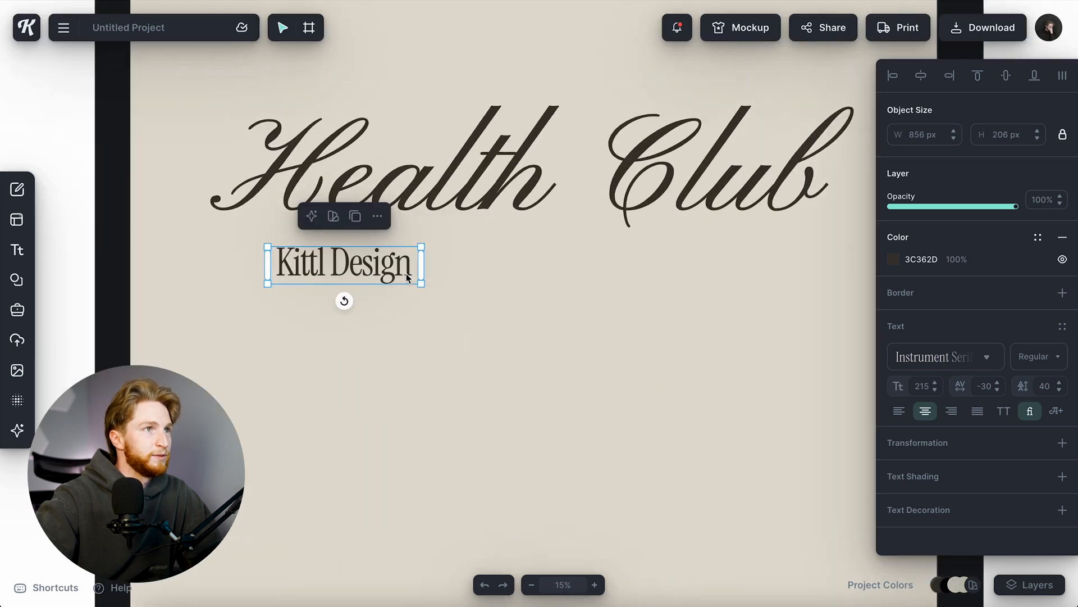
Extend the line beneath "Health Club" to read "Kittl Design • GERMANY • 1800 Design" on a single line.
key("Return")
type("•")
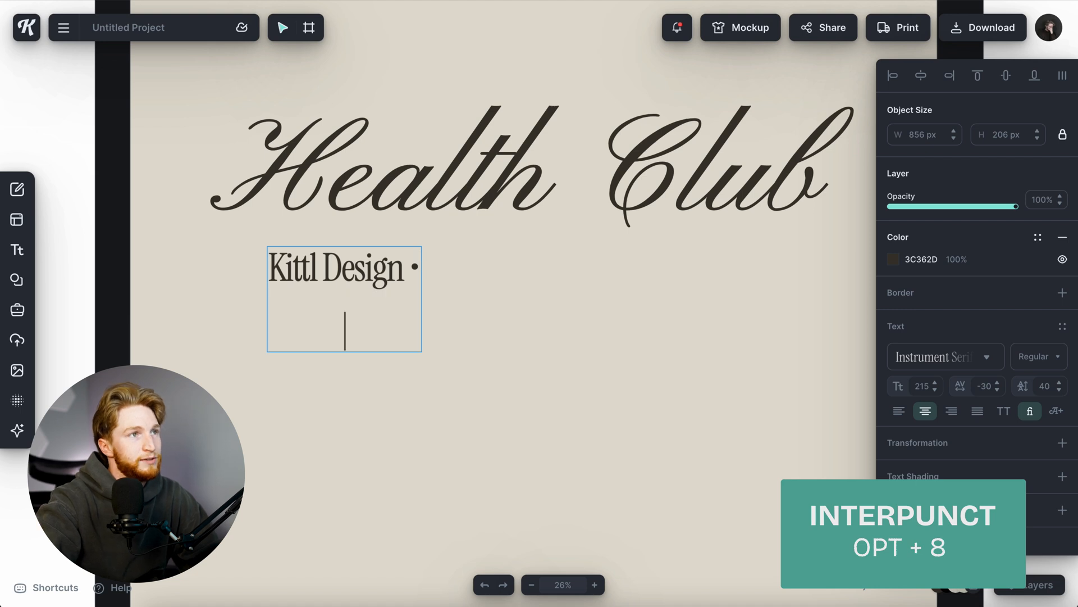
type("GERMANY • 1800 De")
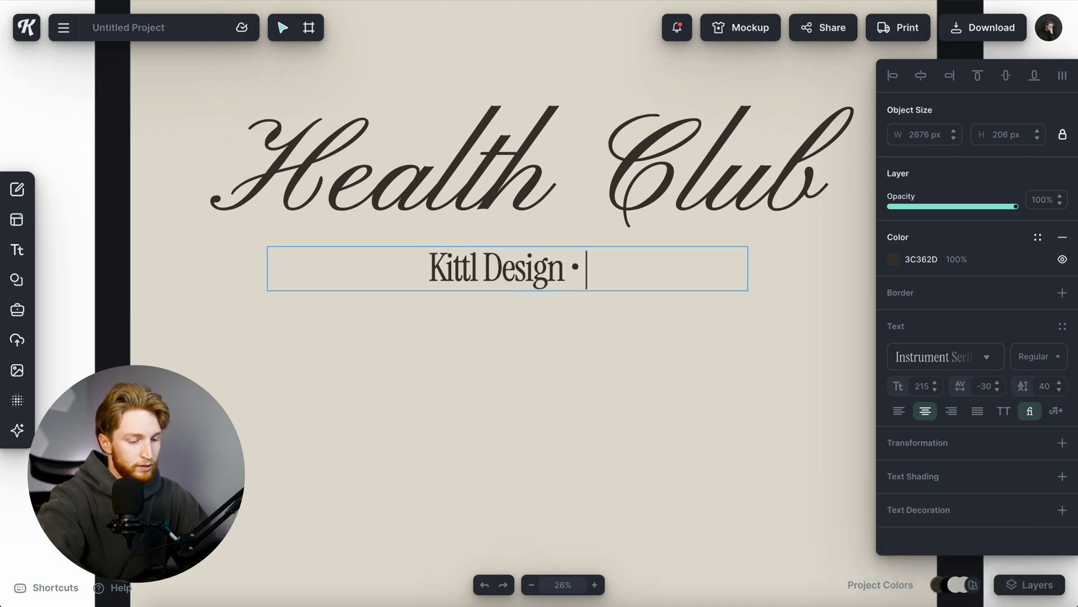
type("sign")
key("Escape")
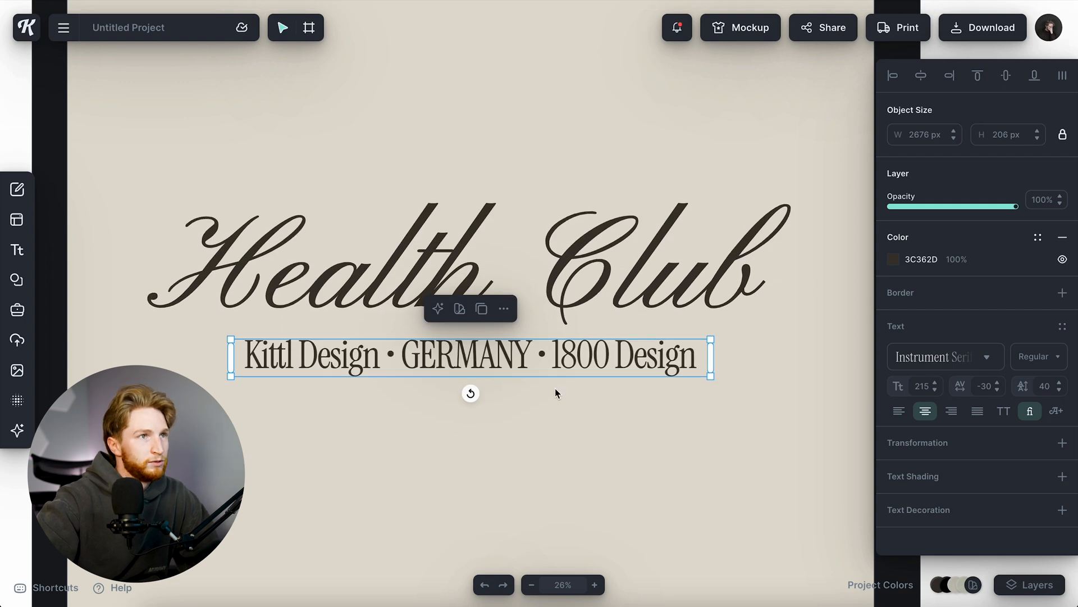
Duplicate the "Kittl Design • GERMANY • 1800 Design" line below the original and set the copy's typeface to the sans serif Montserrat.
key("ctrl+v")
left_click(924, 364)
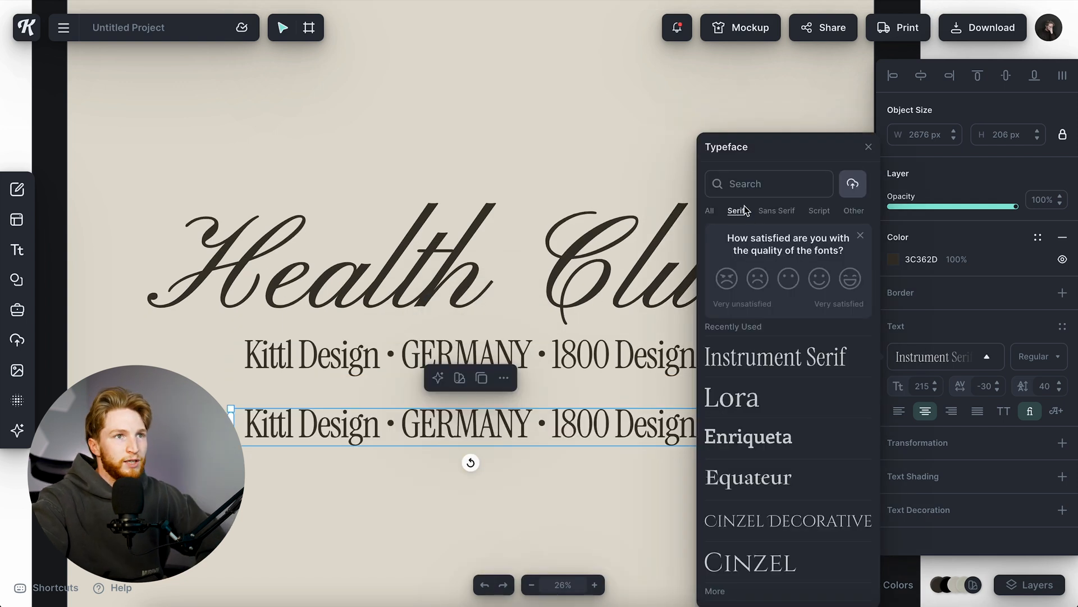
scroll(761, 450, "down", 10)
left_click(765, 212)
scroll(771, 440, "down", 3)
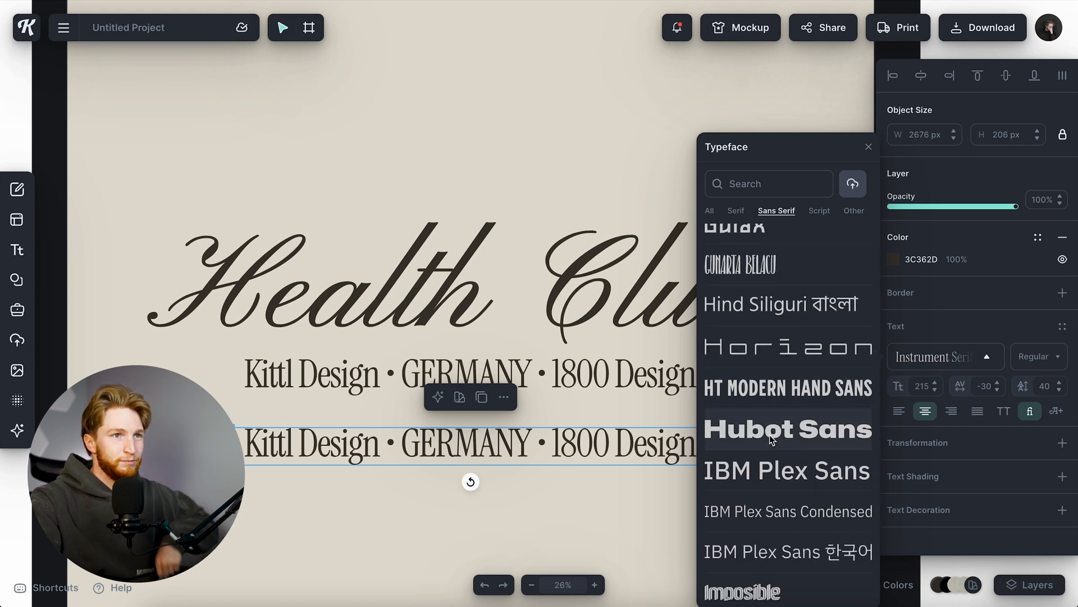
scroll(772, 439, "down", 15)
scroll(771, 439, "down", 10)
scroll(770, 435, "down", 8)
left_click(778, 360)
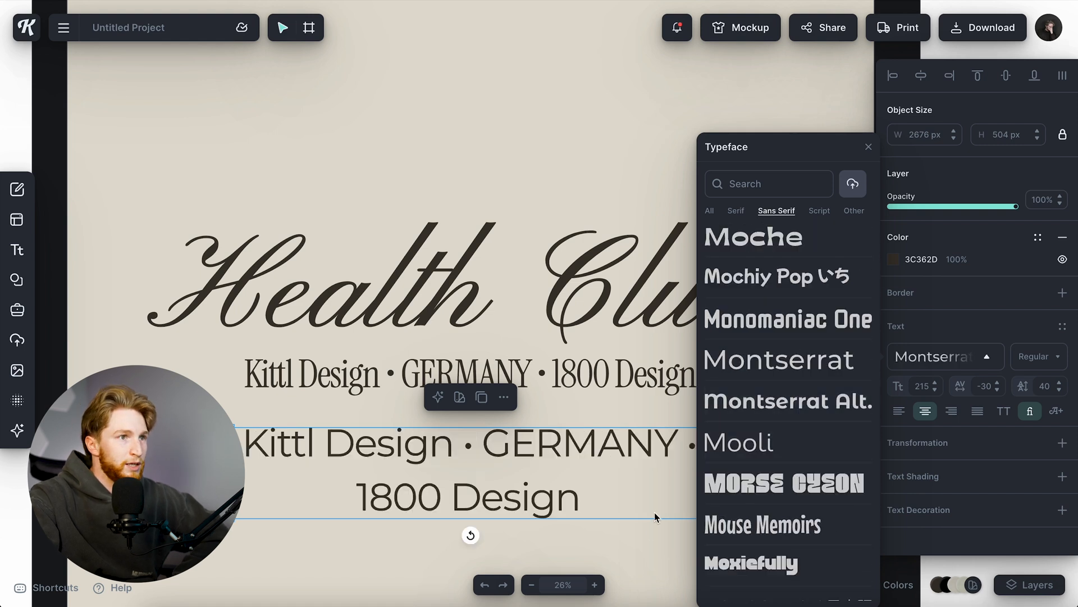
Replace the duplicated Montserrat line's text with "EST. 2024".
key("Return")
type("EST")
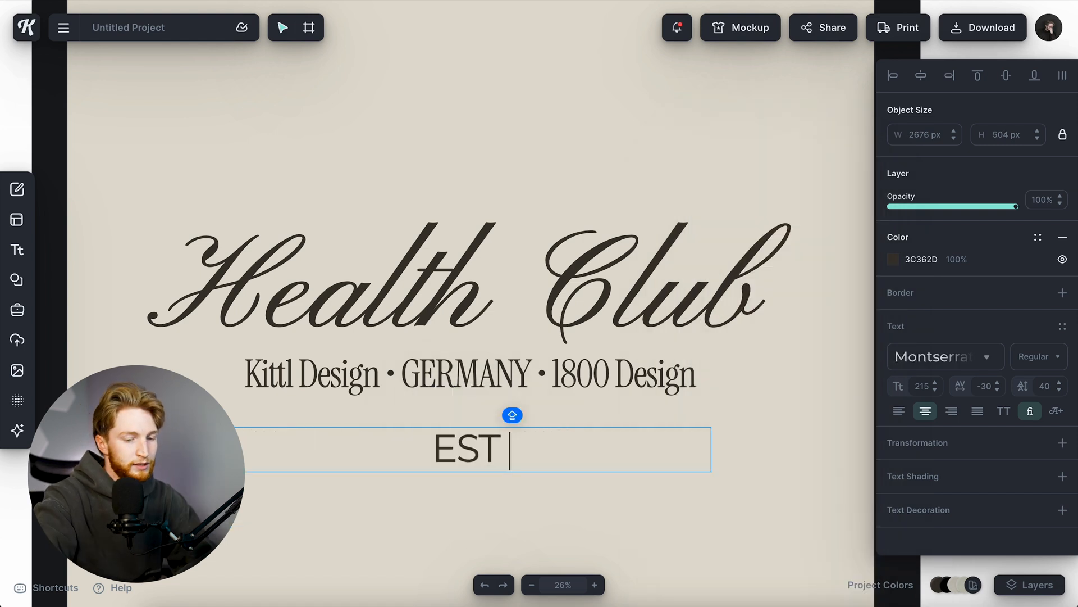
type(". 2024")
scroll(575, 455, "down", 5)
key("Left")
key("Left")
key("Left")
key("Left")
key("Left")
type(".")
key("ctrl+a")
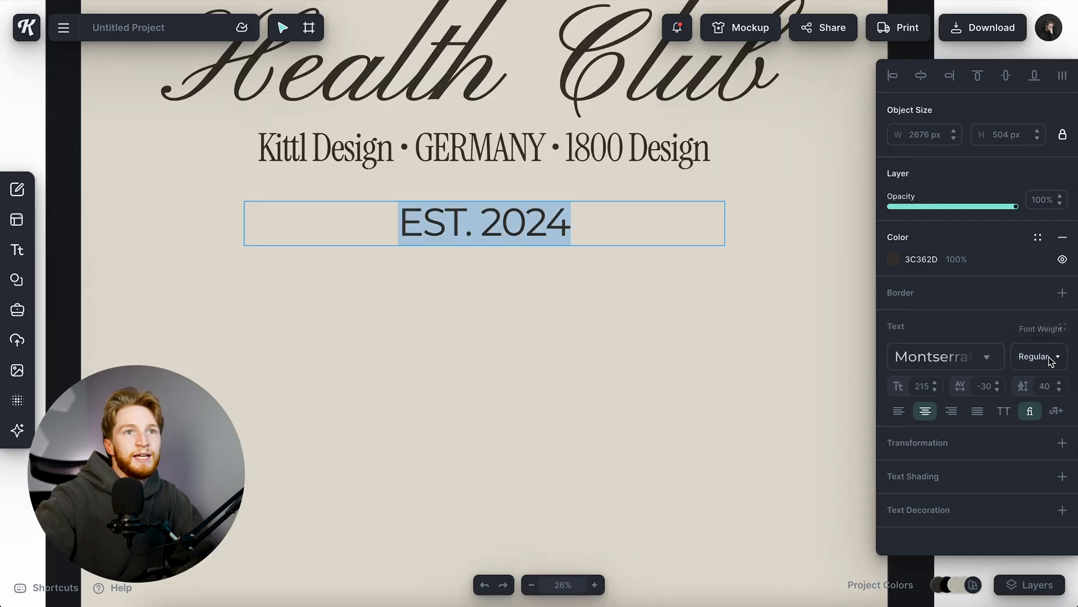
Set the "EST. 2024" text to Medium weight with a letter spacing of -20.
left_click(1039, 356)
left_click(1020, 561)
left_click(984, 387)
type("-20")
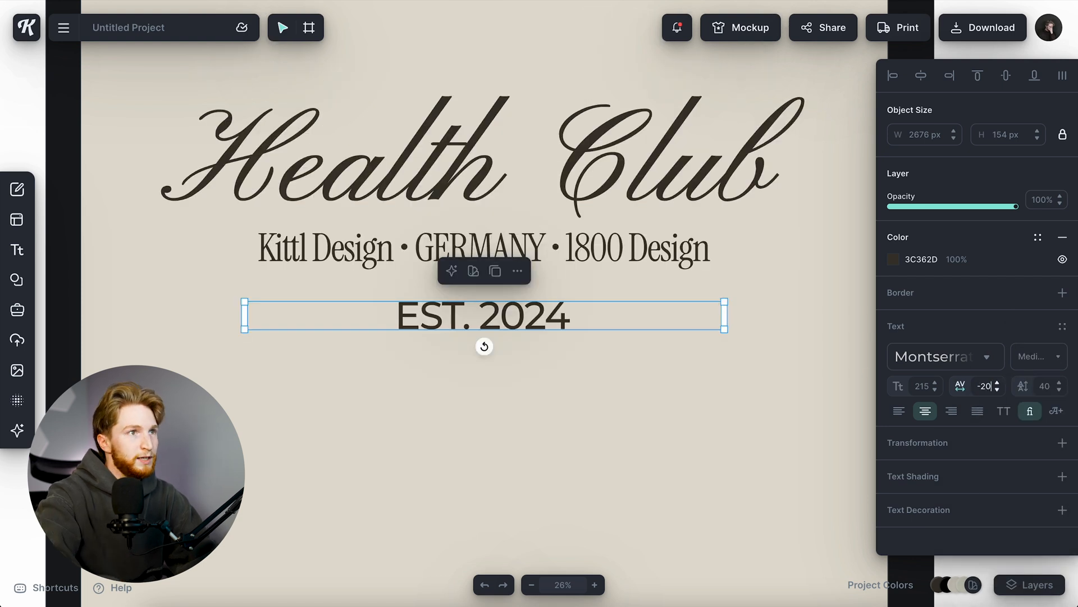
Scale "EST. 2024" down to small text and centre it just below the "Kittl Design • GERMANY • 1800 Design" line.
left_click_drag(725, 331, 608, 313)
left_click_drag(505, 313, 506, 298)
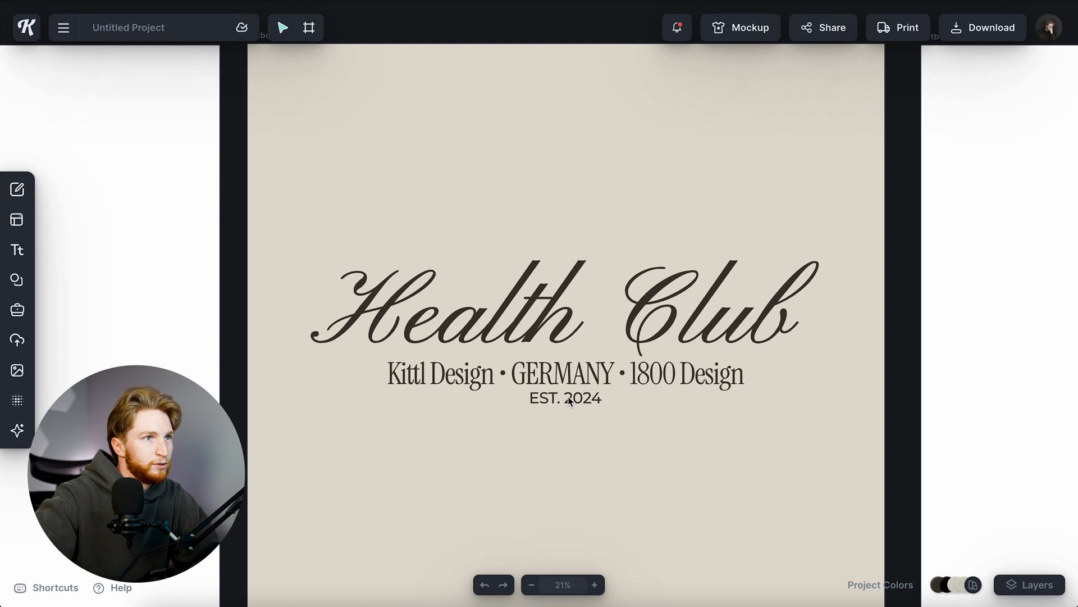
left_click(569, 400)
left_click(588, 450)
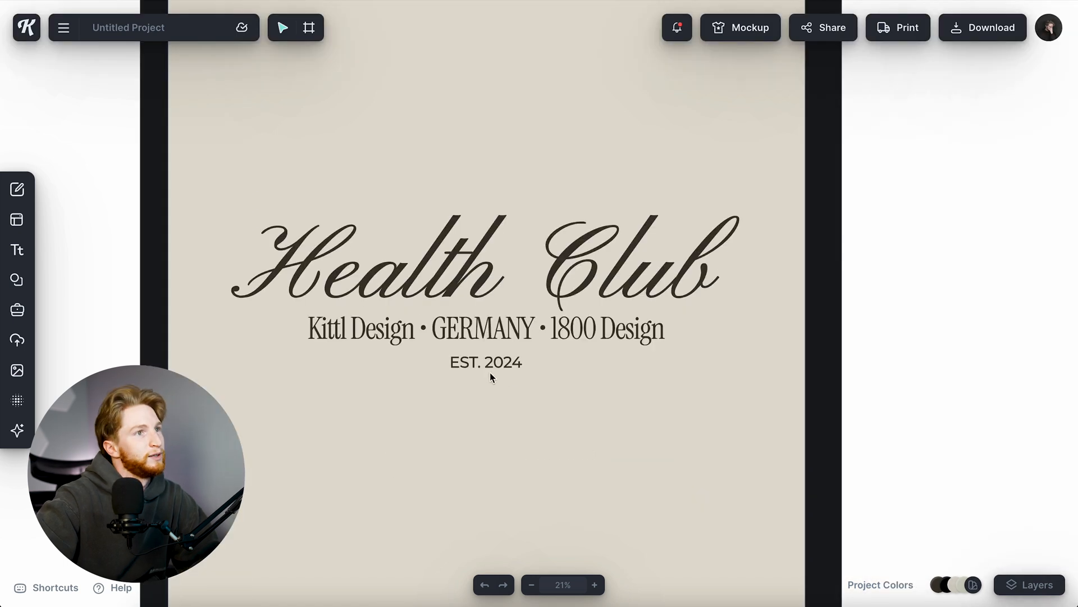
Select Artboard 3 and open it as a T-shirt mockup.
key("ctrl+a")
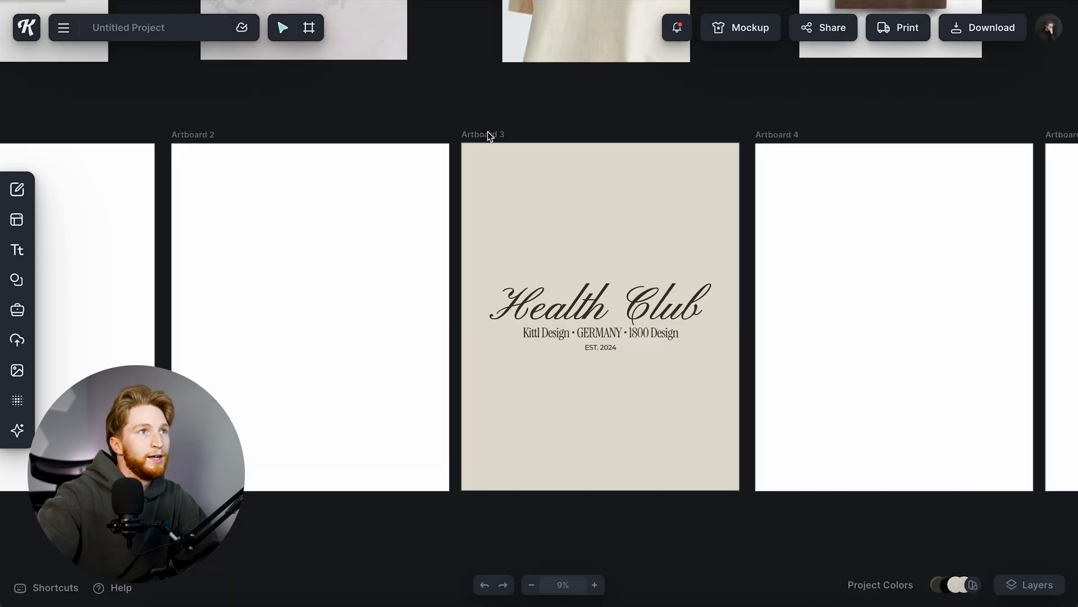
left_click(486, 133)
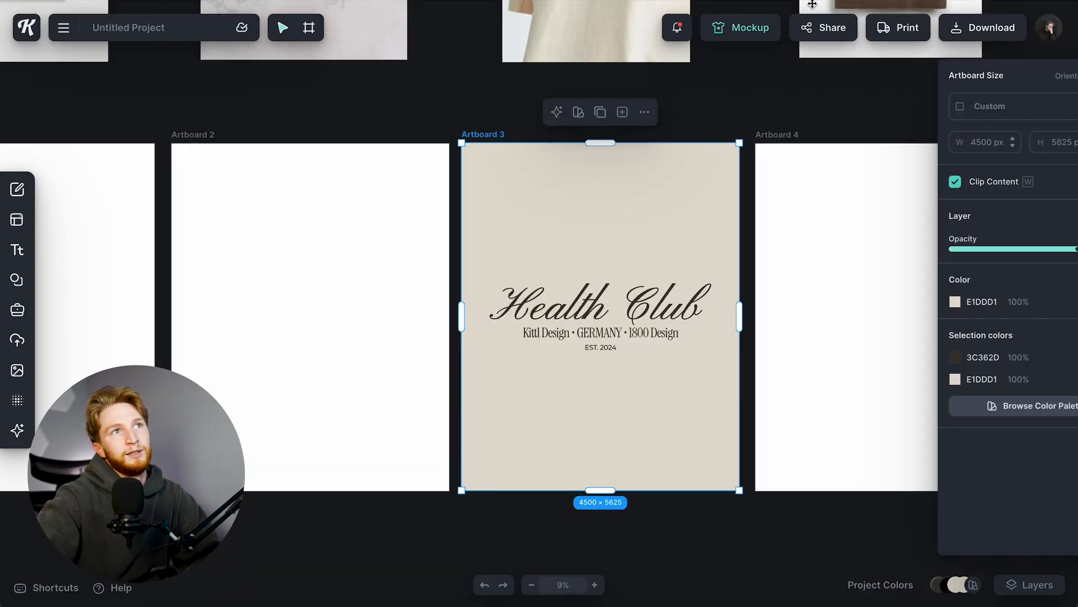
left_click(740, 19)
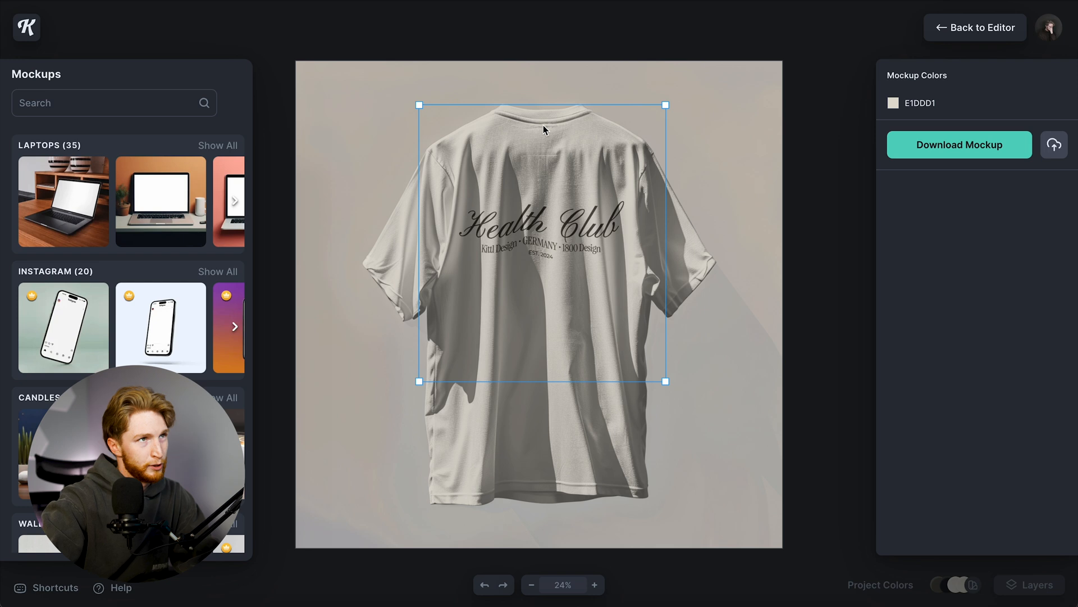
Position the Health Club design centrally on the shirt's upper back and download the mockup.
left_click_drag(534, 231, 574, 205)
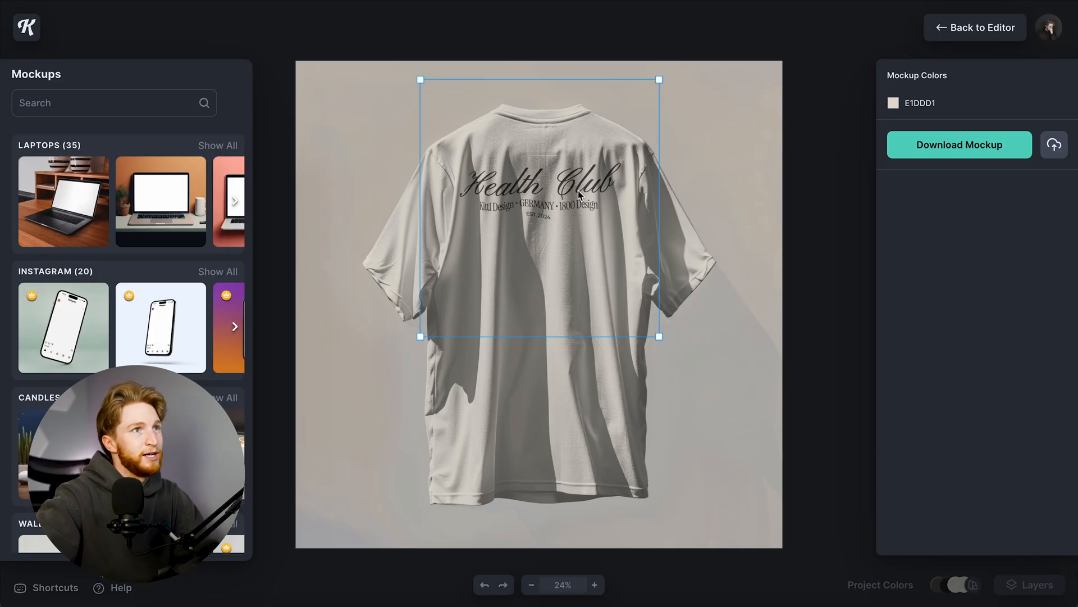
left_click_drag(571, 187, 570, 220)
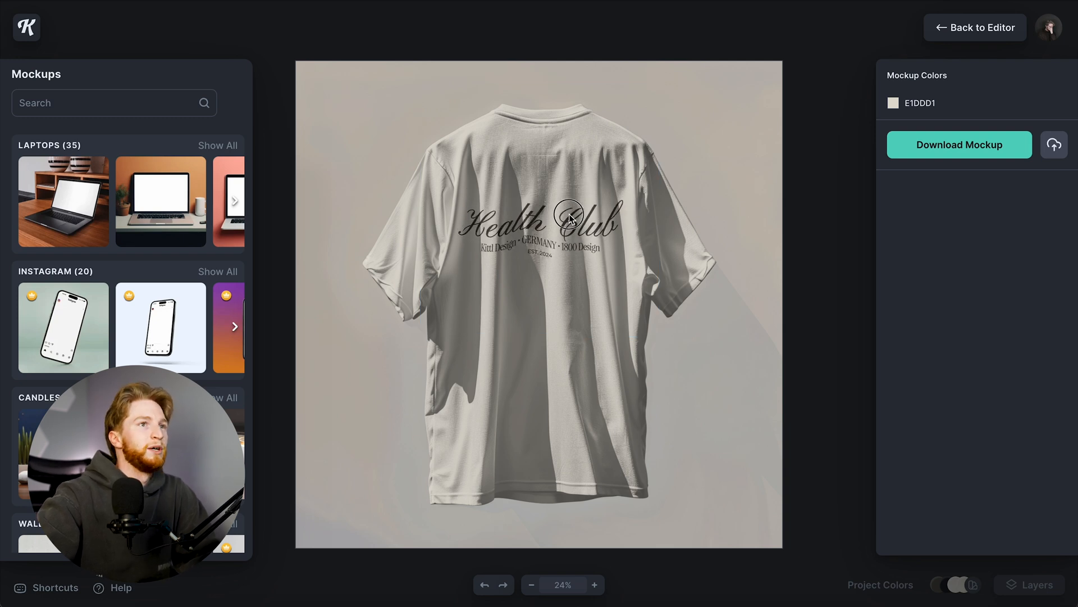
left_click(955, 147)
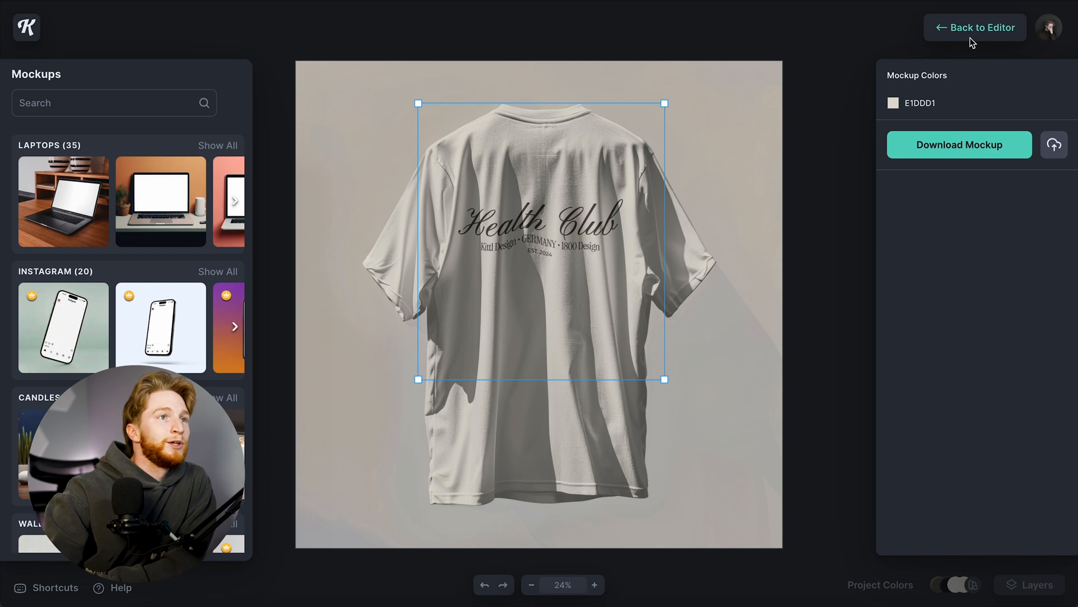
Return from the mockup view to the editor and place the Health Club shirt mockup below Artboard 3.
left_click(970, 34)
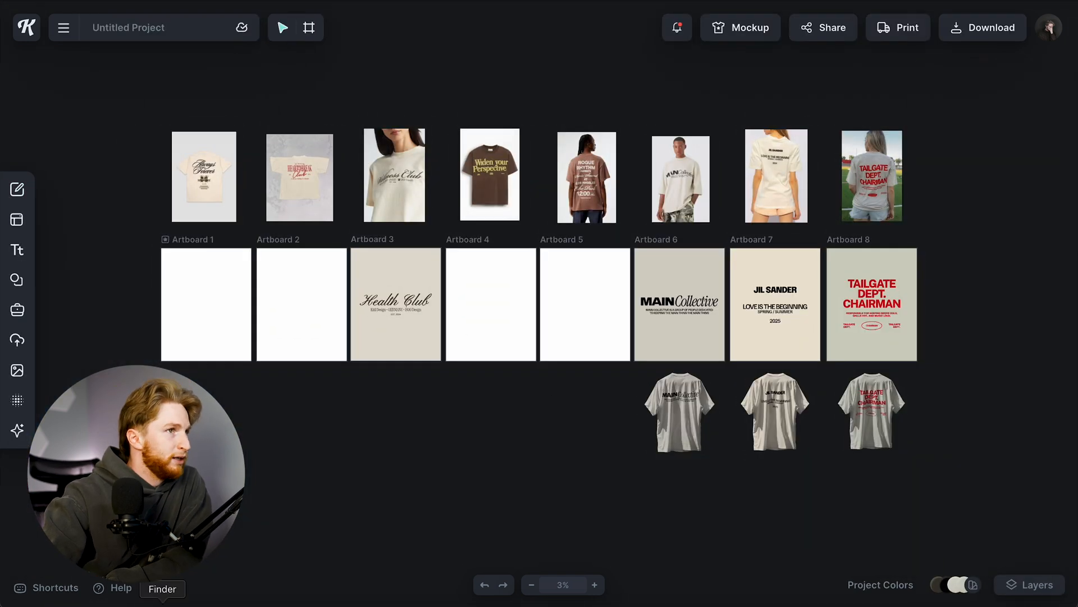
scroll(677, 466, "down", 3)
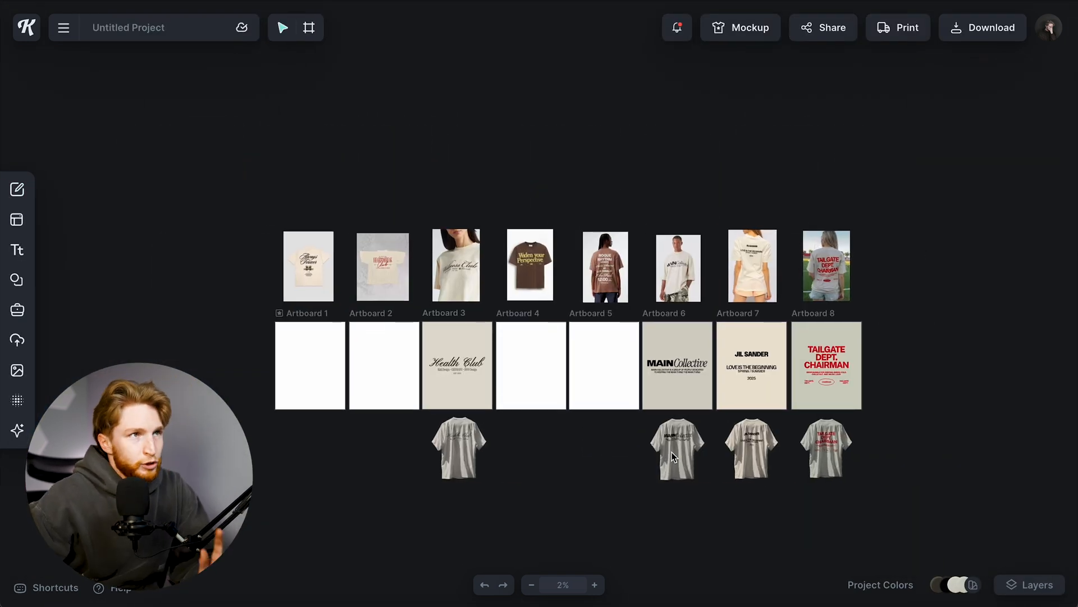
Fill Artboard 5 with the brown sampled from the Rogue Rhythm shirt reference, lightened to A06F5C.
scroll(610, 360, "up", 10)
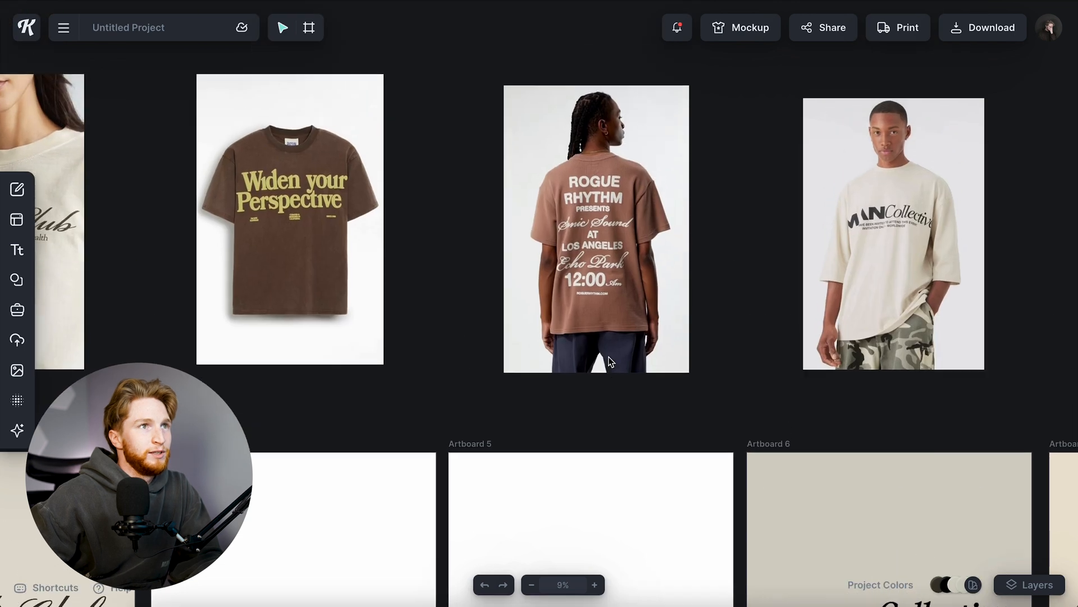
scroll(610, 217, "down", 2)
scroll(608, 217, "up", 8)
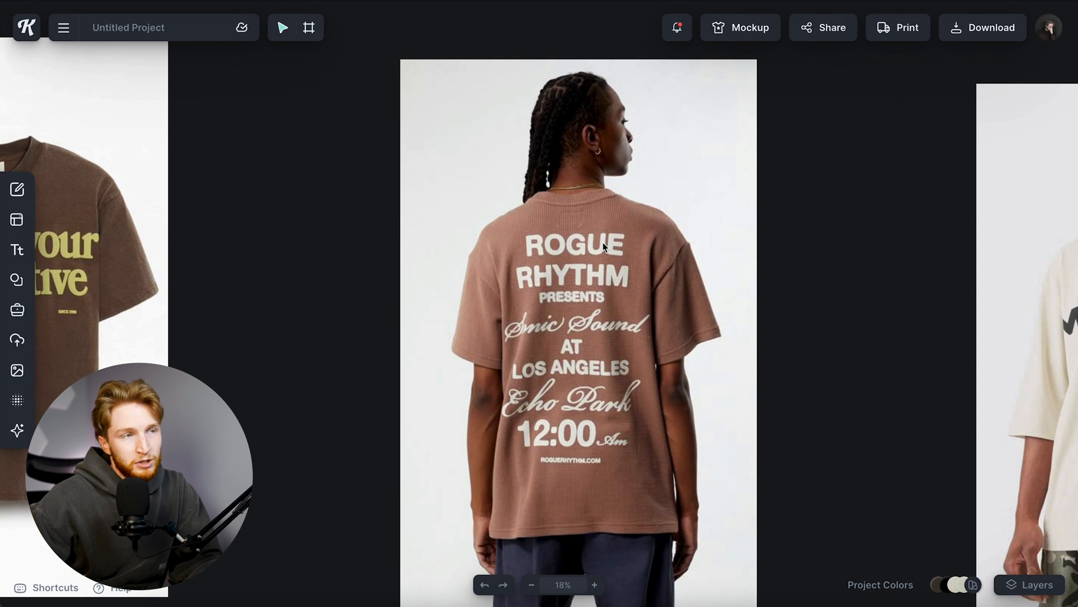
scroll(601, 366, "down", 3)
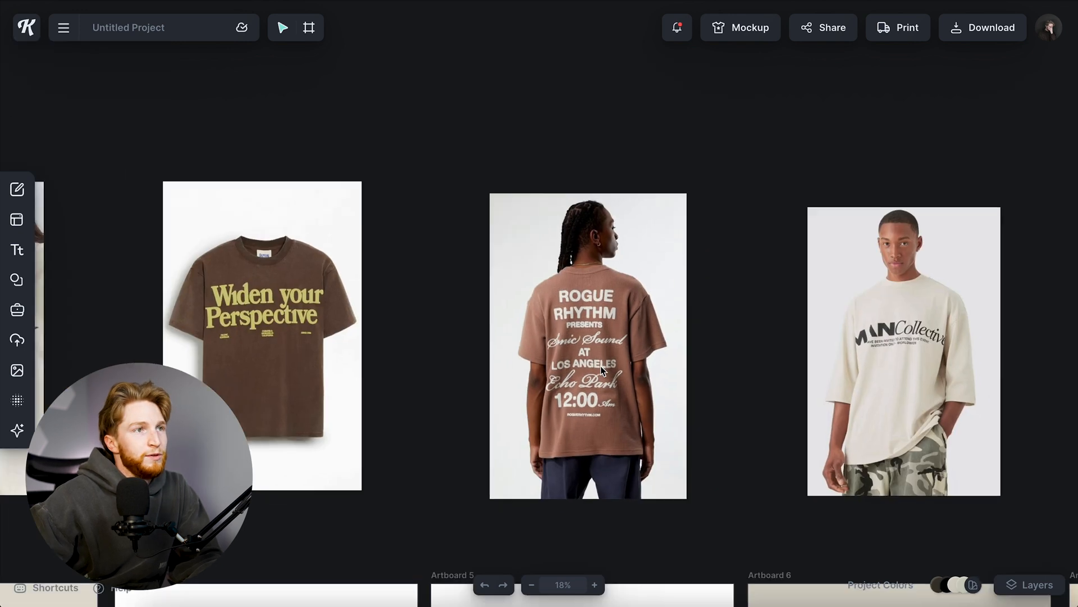
scroll(447, 425, "down", 3)
left_click(447, 424)
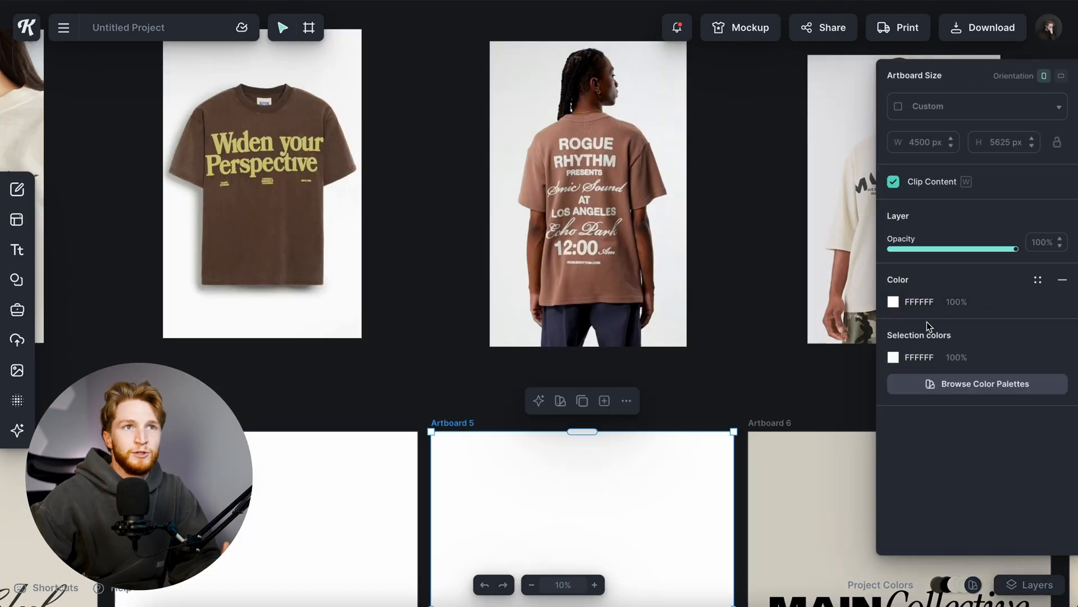
left_click(892, 303)
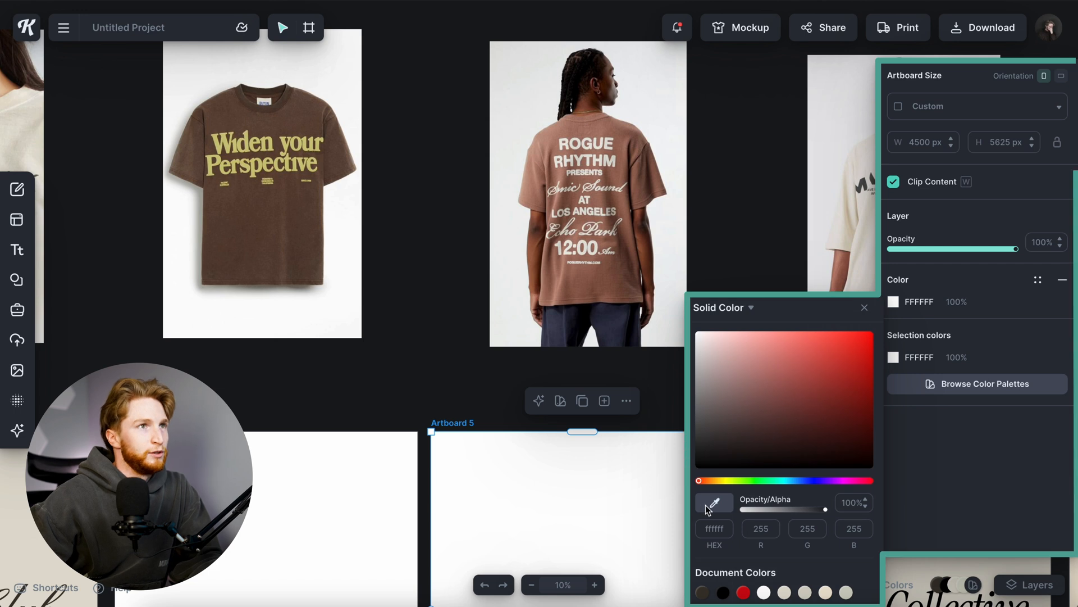
left_click(612, 208)
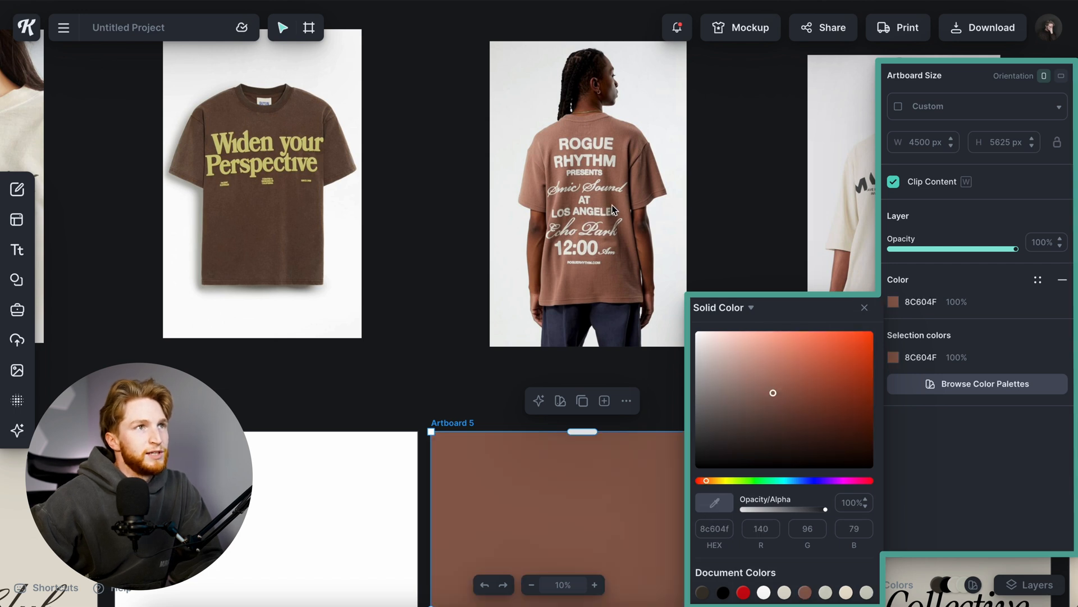
left_click_drag(775, 397, 772, 382)
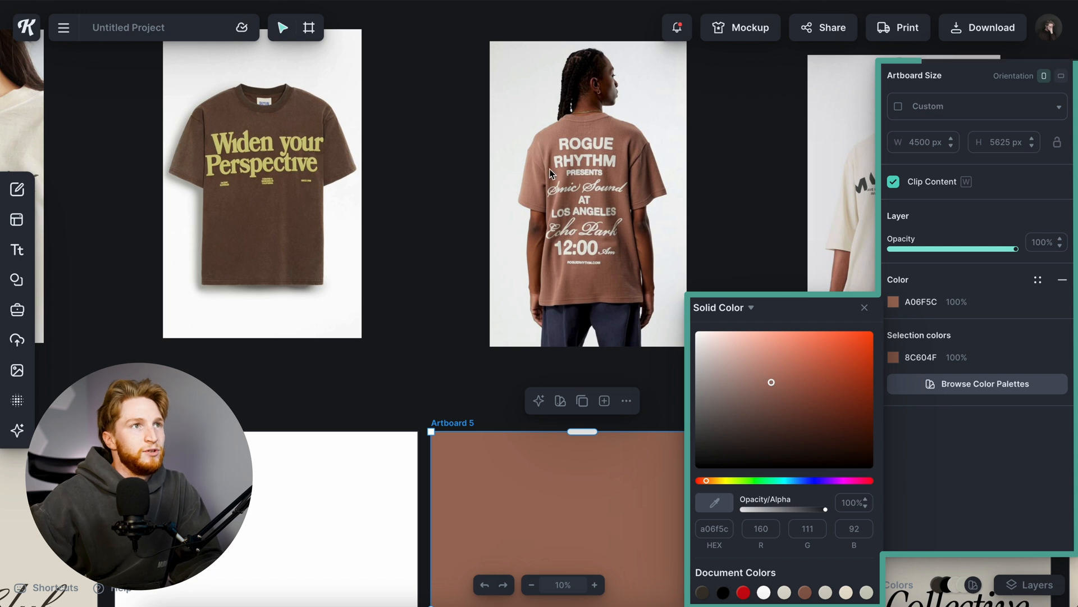
left_click(865, 307)
Copy the "JIL SANDER" heading from Artboard 7 and place the copy centrally on Artboard 5.
scroll(609, 225, "up", 10)
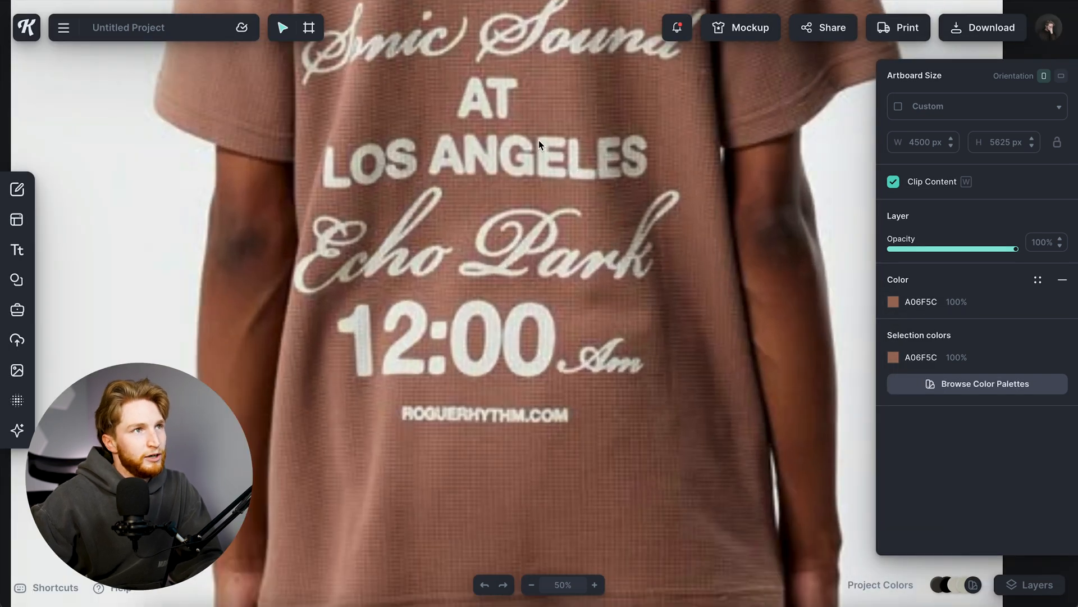
scroll(553, 264, "down", 4)
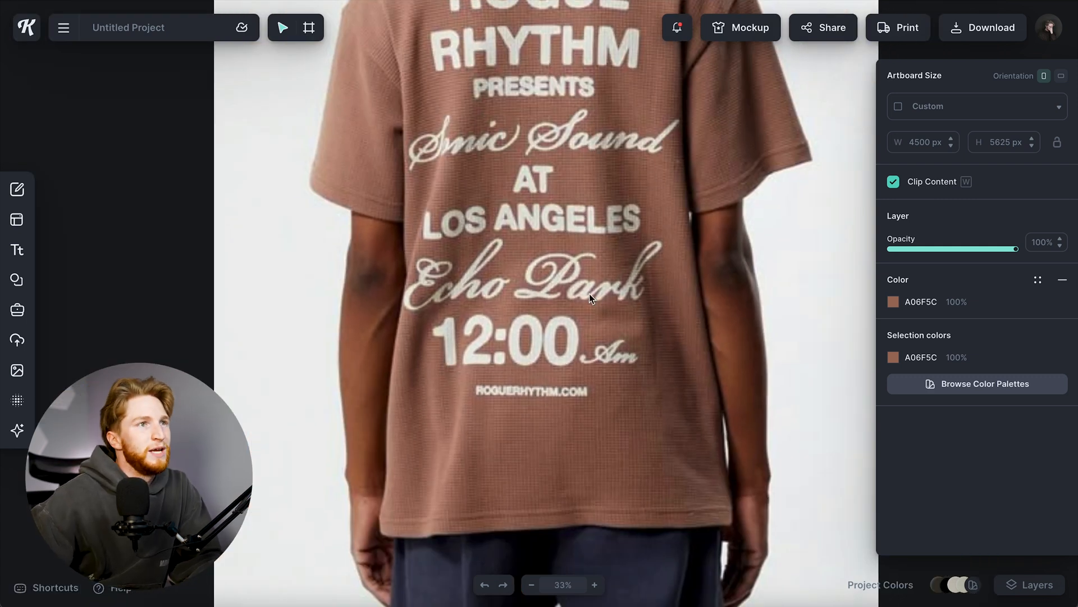
scroll(633, 369, "down", 10)
scroll(604, 358, "up", 4)
scroll(604, 366, "right", 8)
left_click(731, 444)
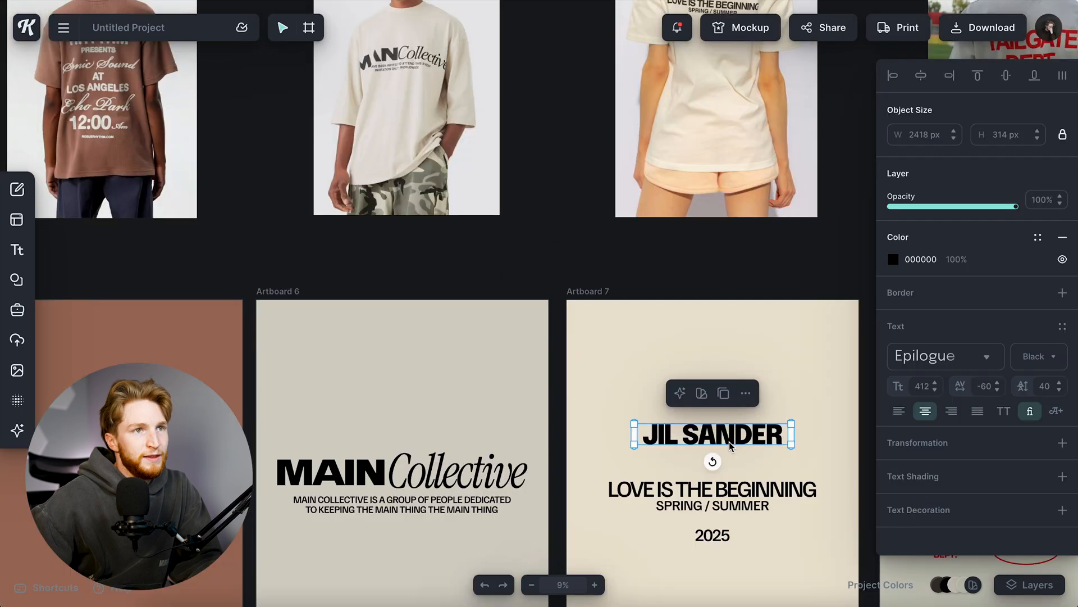
key("ctrl+c")
key("ctrl+v")
scroll(287, 414, "left", 8)
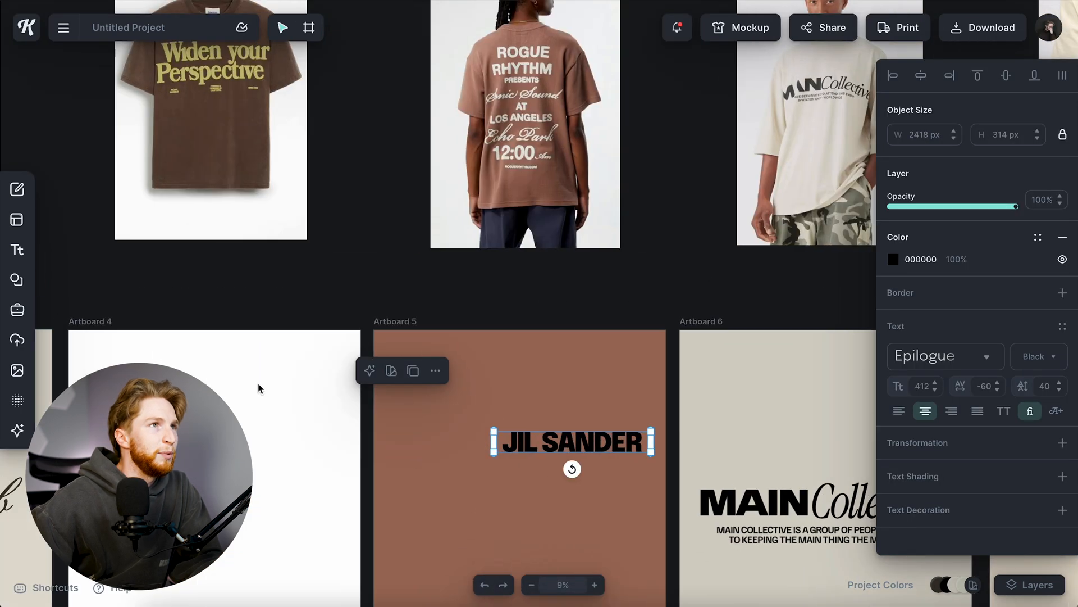
scroll(485, 436, "up", 3)
left_click_drag(550, 441, 485, 431)
Set the copied "JIL SANDER" text on Artboard 5 to ExtraBold weight and the light colour D6D6CB.
left_click(1038, 356)
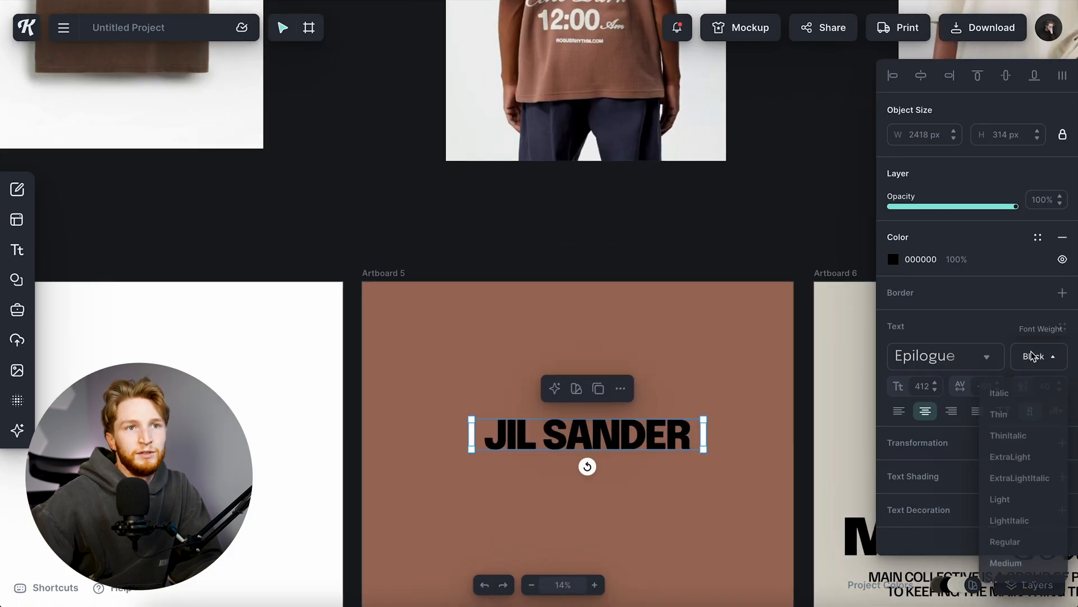
scroll(526, 362, "down", 2)
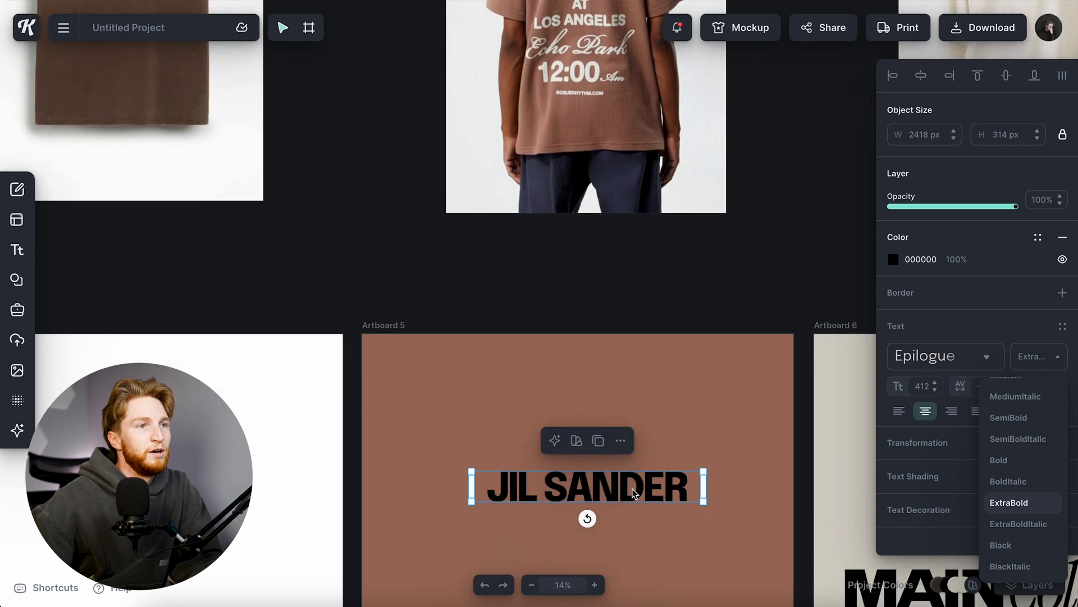
scroll(632, 491, "up", 2)
scroll(631, 489, "down", 3)
left_click(890, 262)
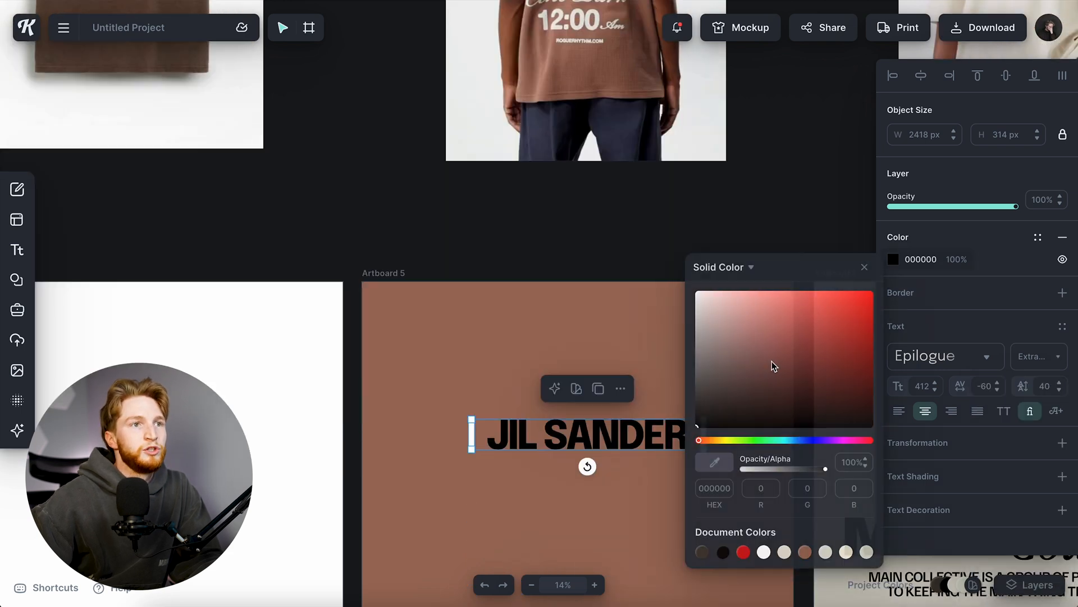
left_click(716, 462)
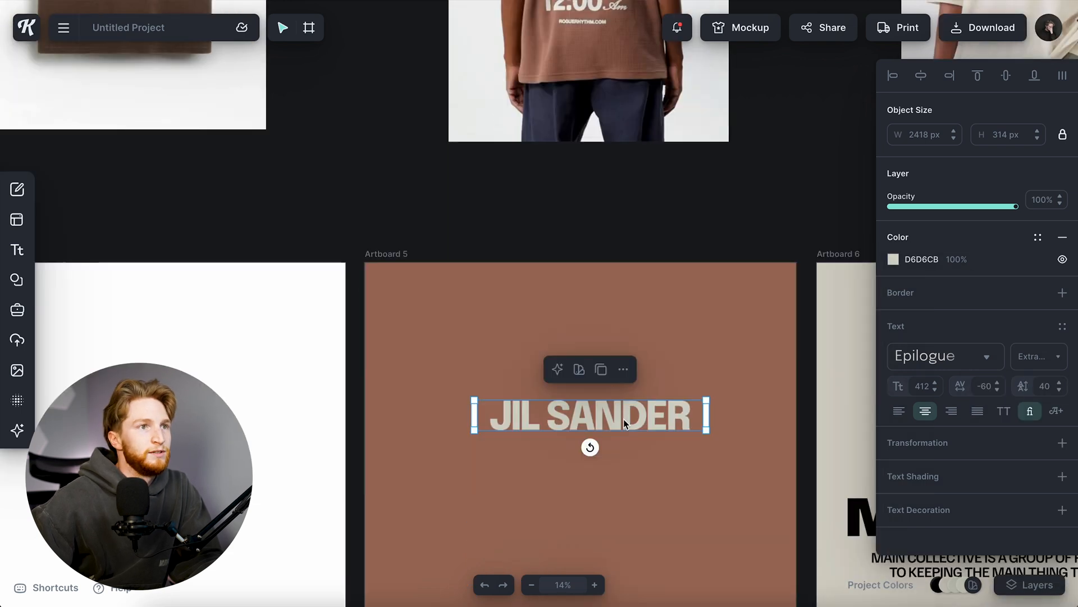
Replace the copied heading on Artboard 5 with "KITTL RHYTHM" on two lines in capitals.
double_click(618, 393)
key("ctrl+a")
type("kitt")
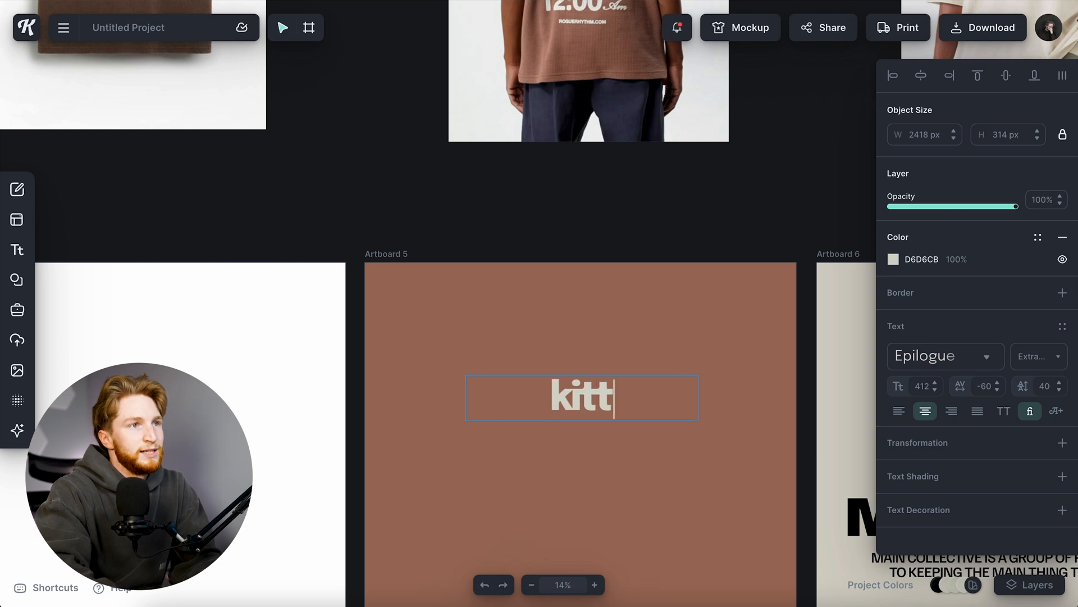
key("BackSpace")
key("BackSpace")
key("BackSpace")
key("BackSpace")
type("KITT")
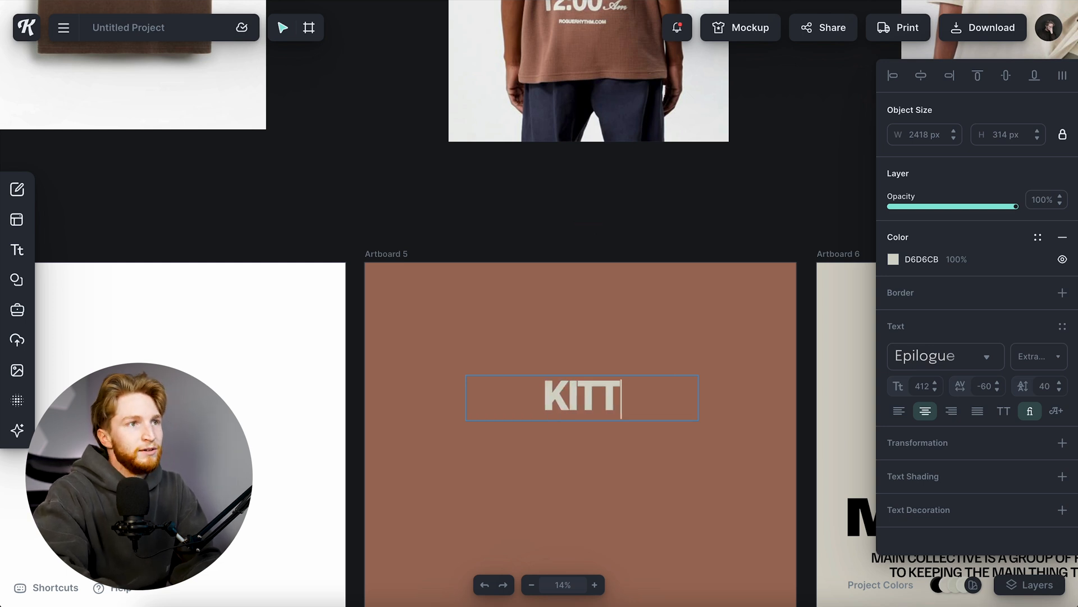
type("L RHYTHM")
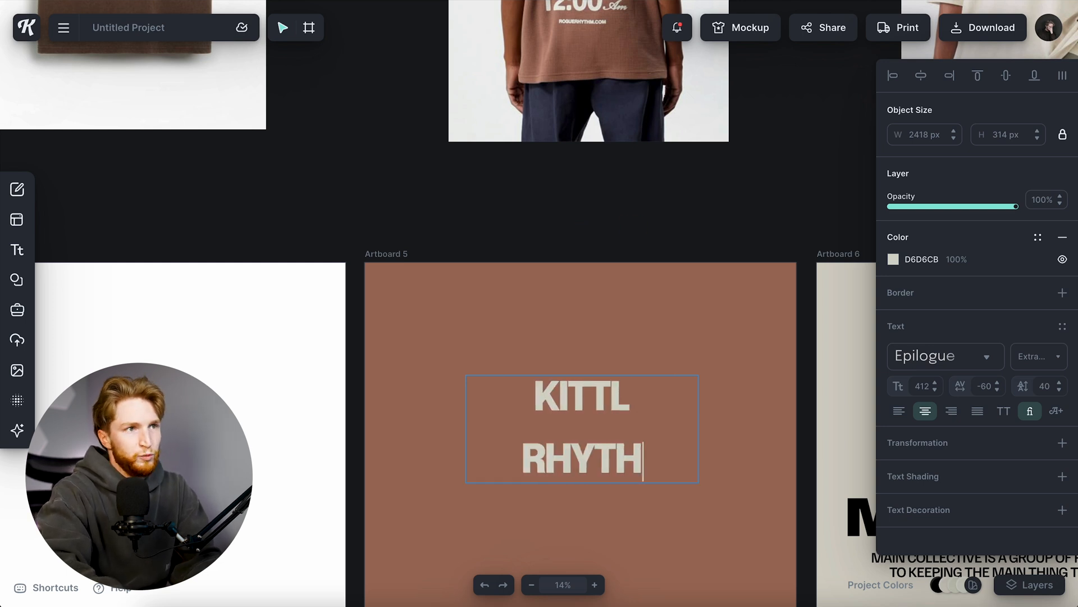
Set the letter spacing of the two-line heading on Artboard 5 to -20.
key("ctrl+a")
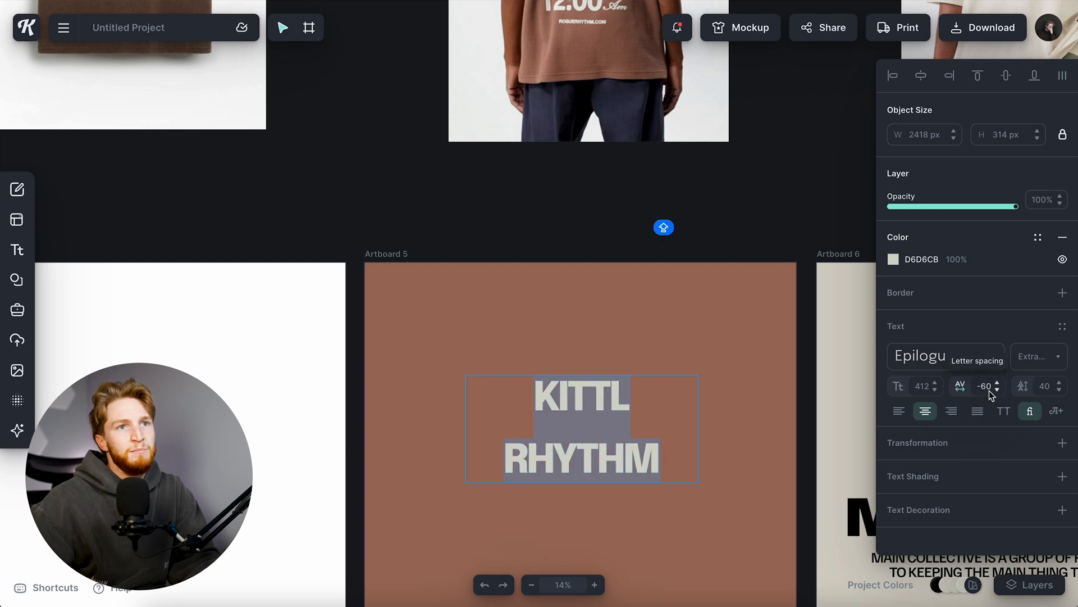
left_click(990, 390)
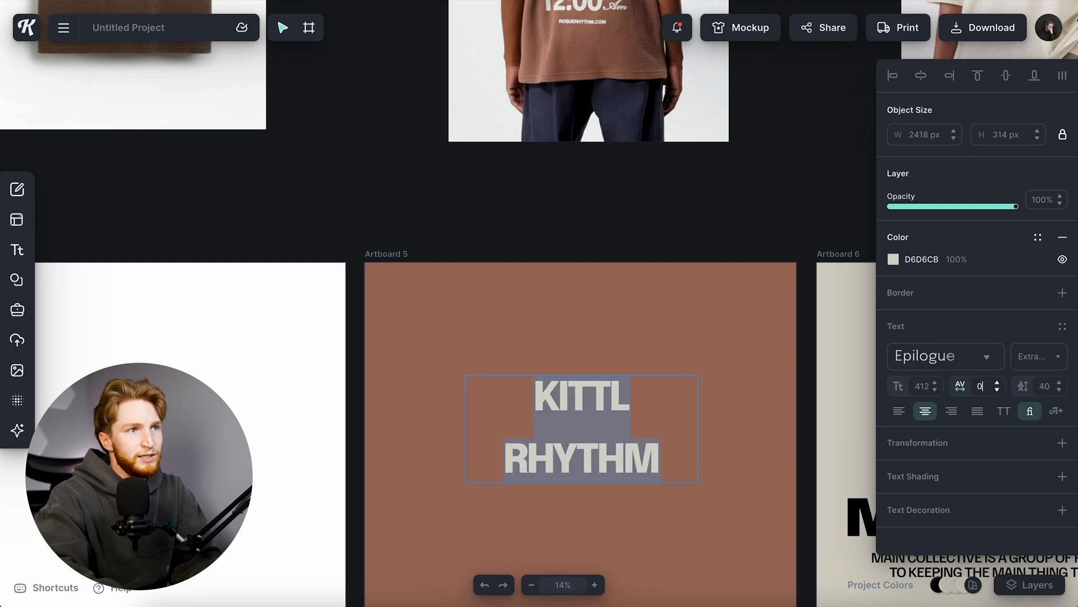
type("0")
key("Return")
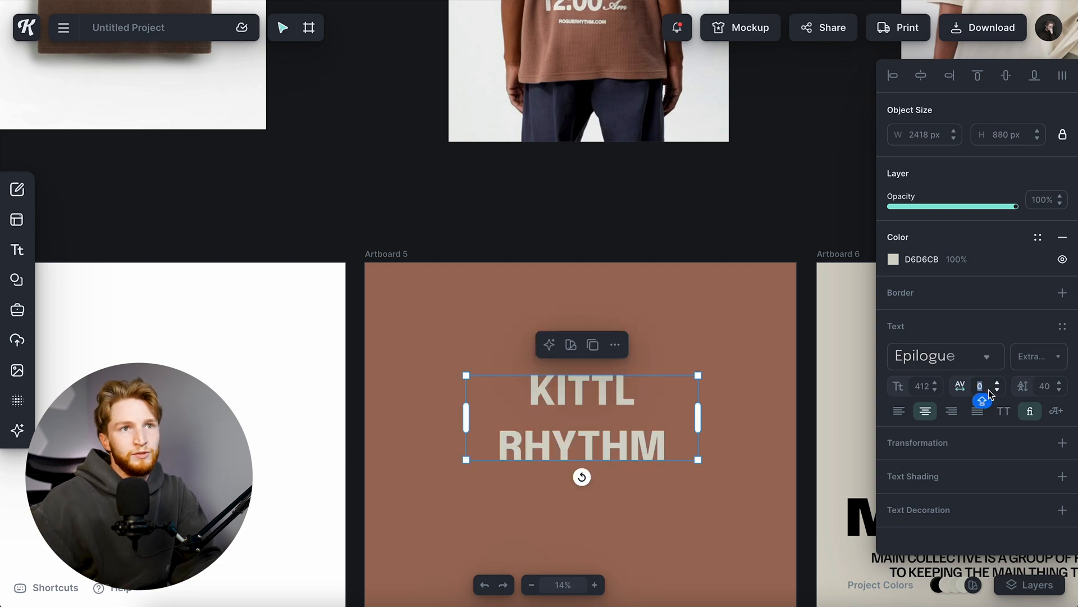
type("-20")
key("Return")
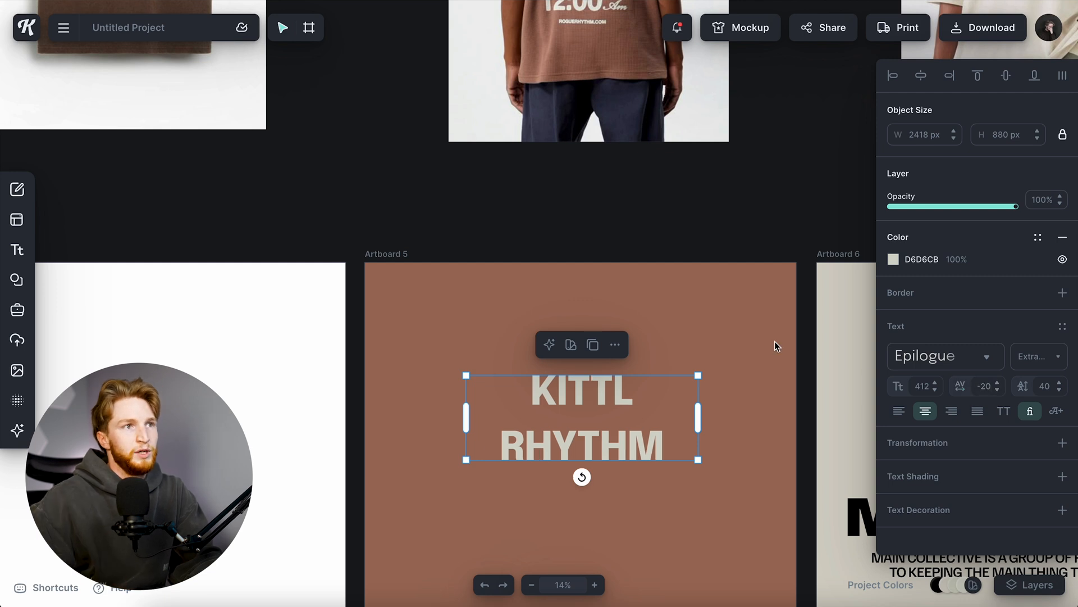
Rewrite the Artboard 5 heading as "ROGUE RHYTHM", with each word on its own line, as on the reference shirt.
scroll(777, 345, "up", 3)
scroll(668, 421, "down", 1)
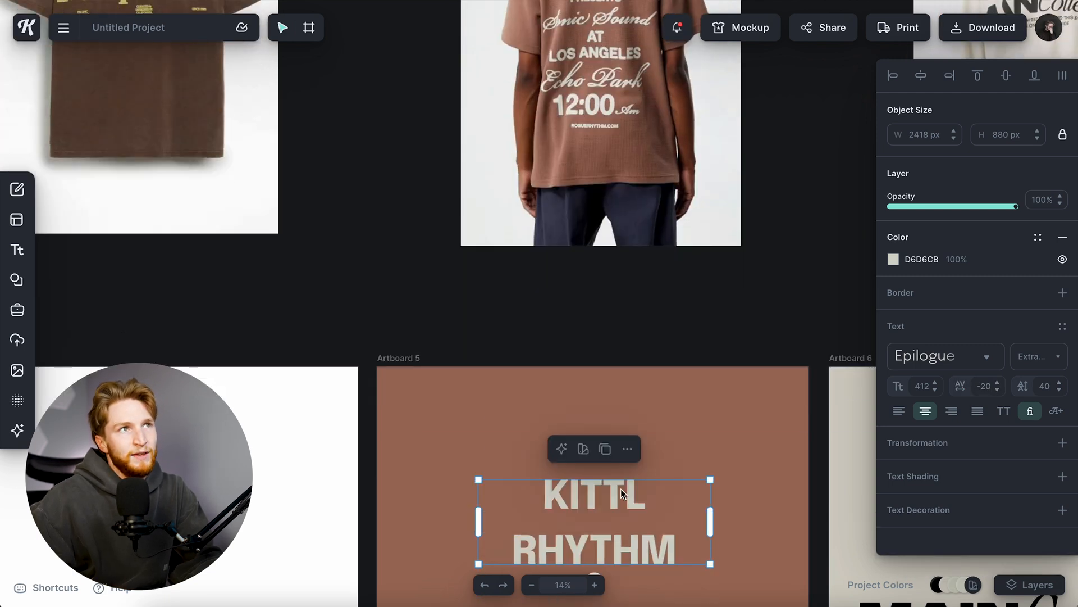
scroll(621, 489, "up", 1)
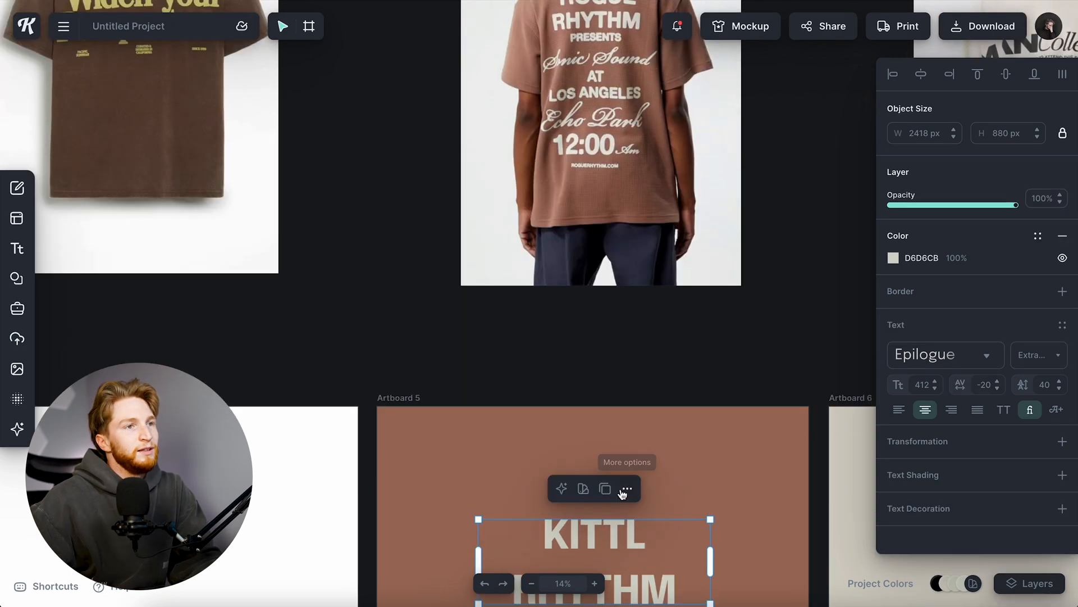
double_click(619, 530)
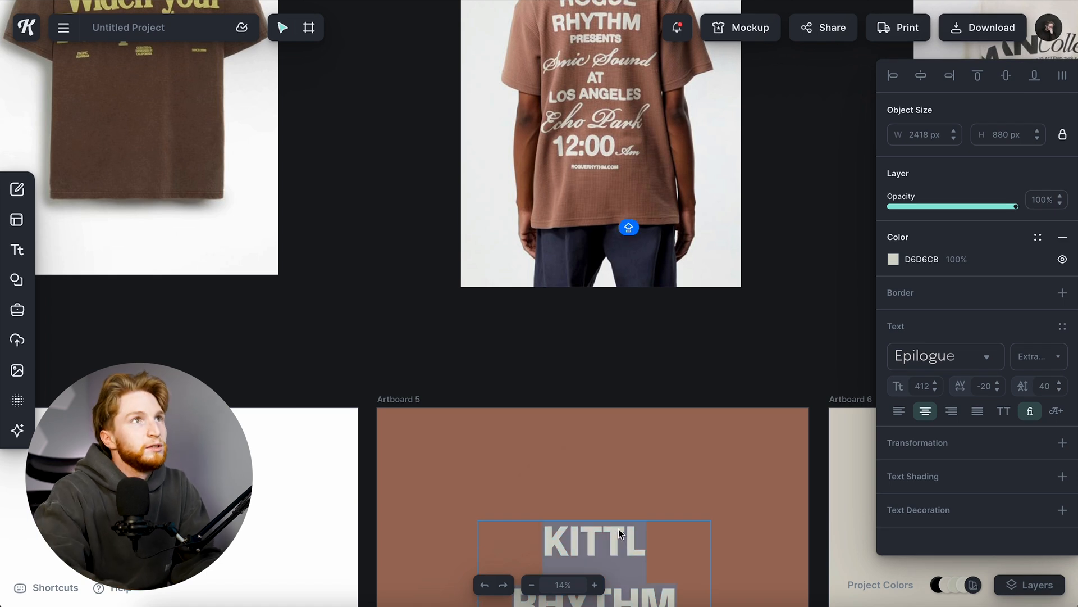
type("ROGUE")
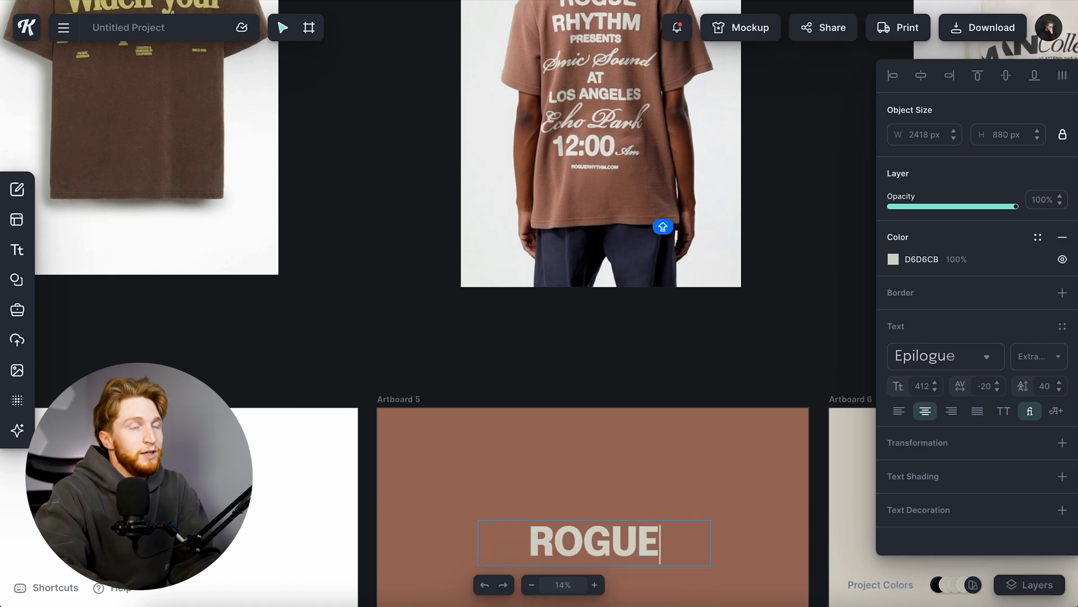
key("Return")
type("RHYTHM")
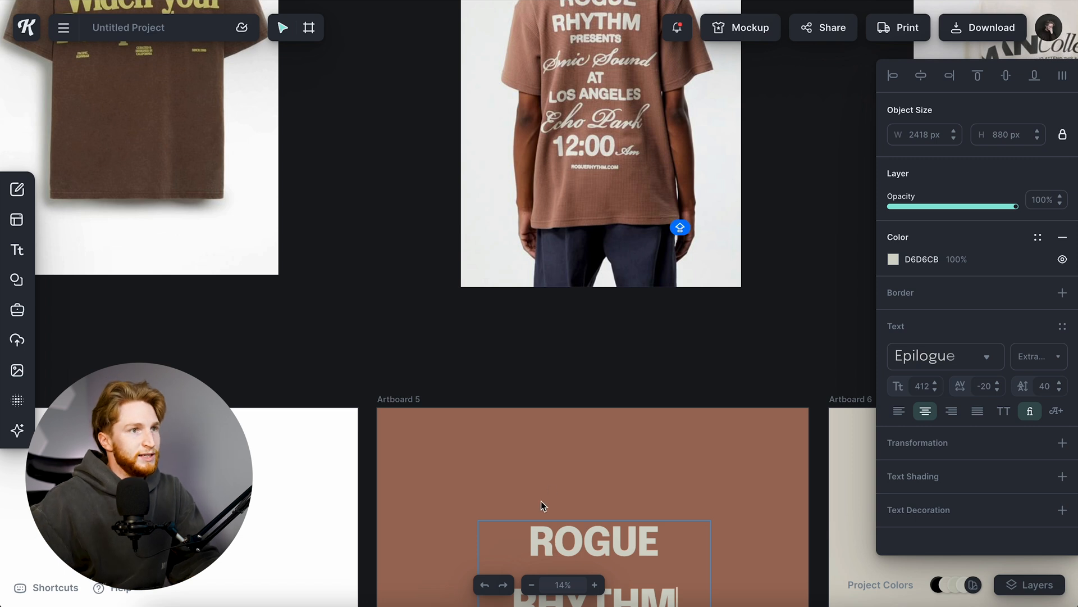
key("Escape")
Set the line spacing of the "ROGUE RHYTHM" heading to 0.
scroll(541, 500, "down", 1)
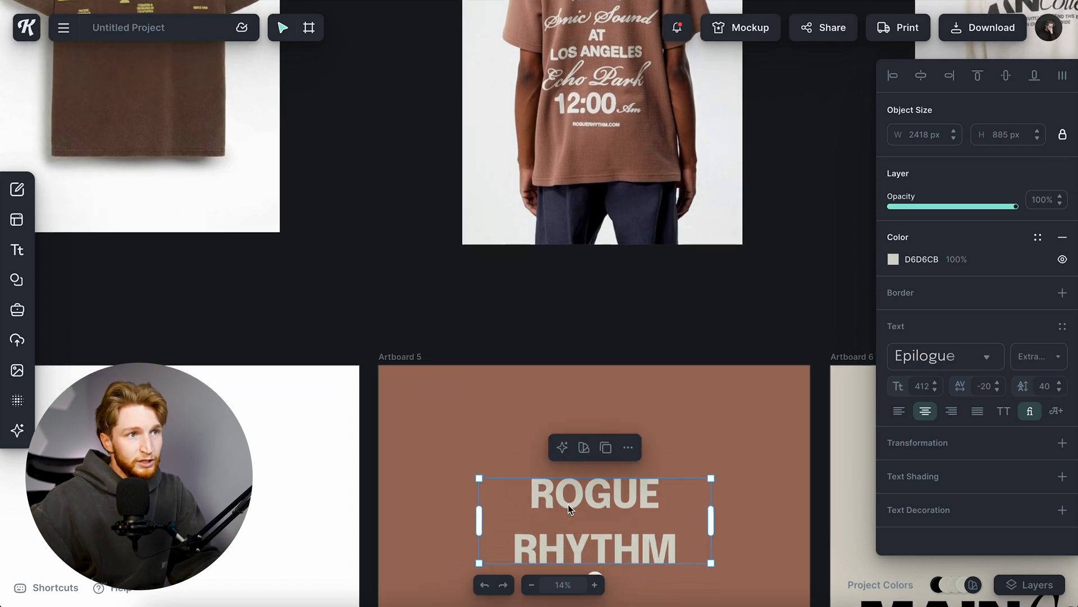
scroll(621, 422, "up", 1)
scroll(627, 420, "down", 2)
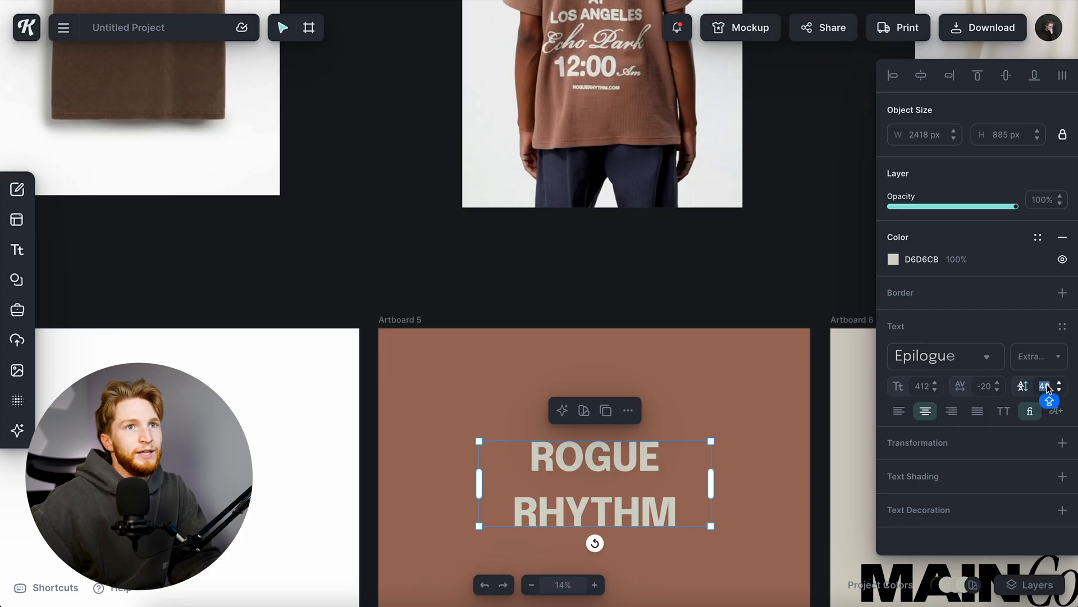
scroll(875, 343, "down", 3)
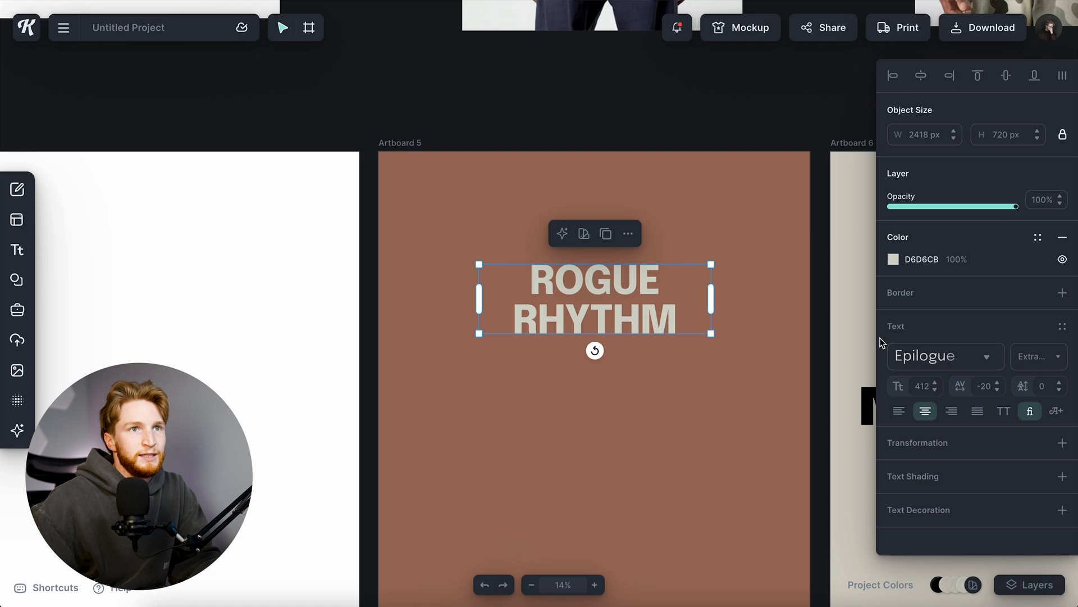
Enlarge the "ROGUE RHYTHM" text to about 3111 px wide and centre it horizontally on Artboard 5.
left_click_drag(712, 333, 738, 356)
left_click(922, 76)
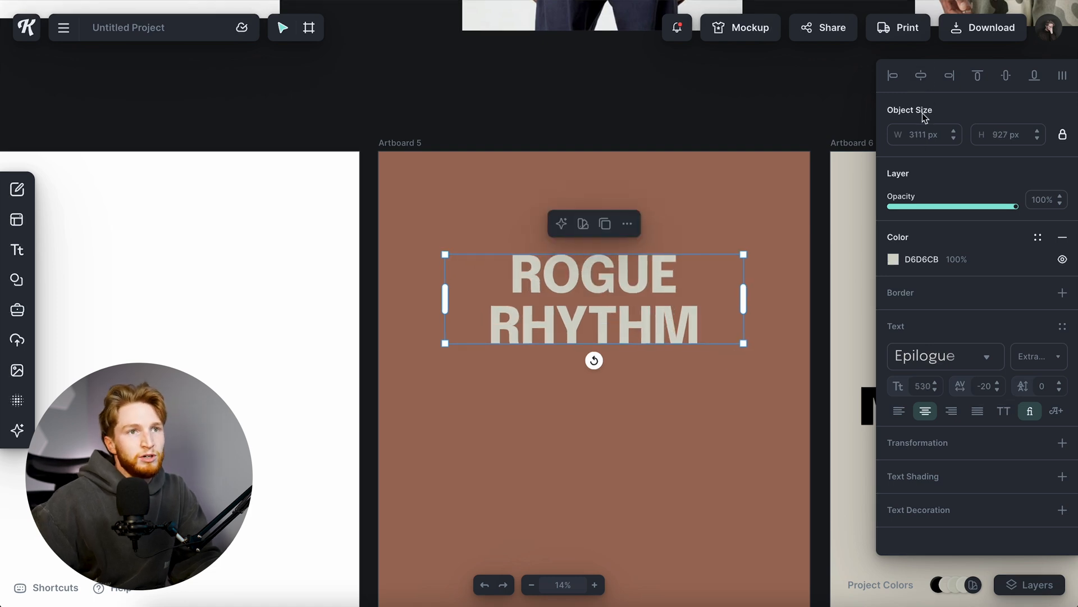
Apply the third text shading style to the "ROGUE RHYTHM" heading and colour the shading D6D6CB.
left_click(955, 483)
scroll(989, 427, "down", 2)
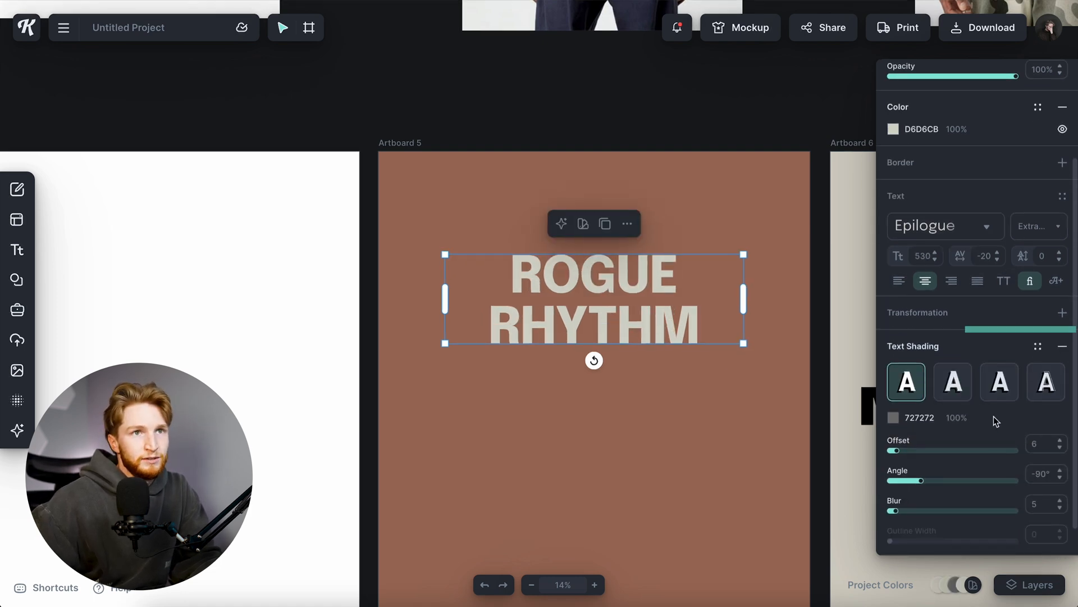
left_click(1000, 382)
left_click(893, 418)
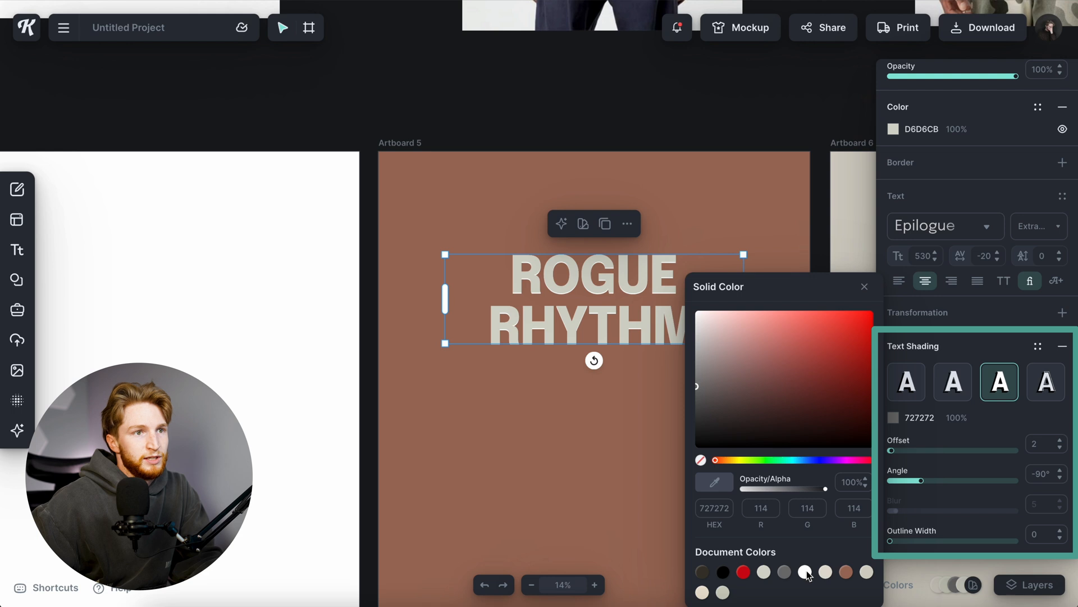
left_click(702, 592)
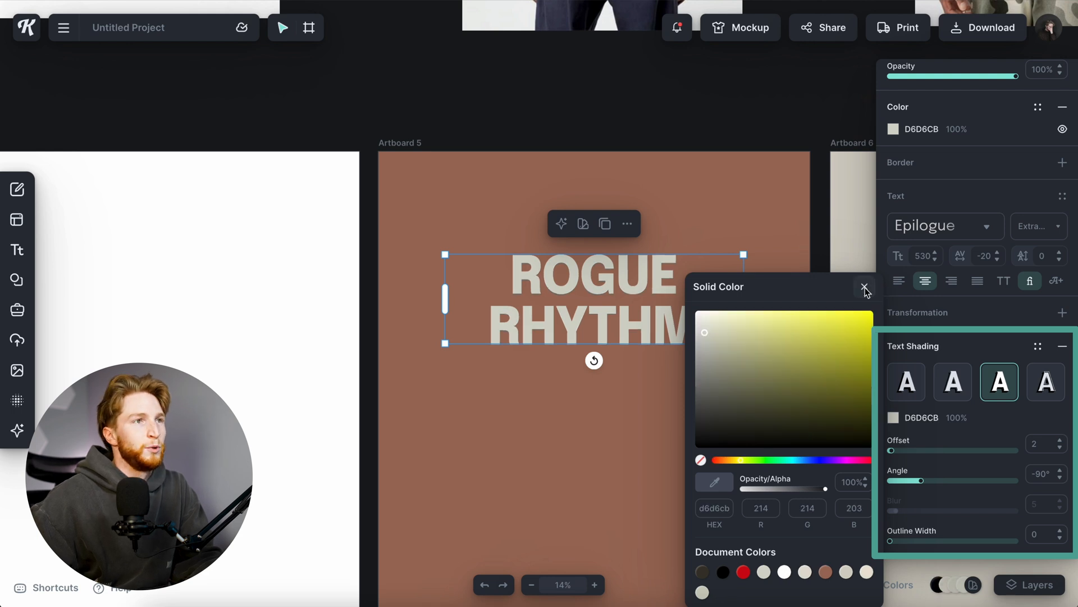
left_click(864, 287)
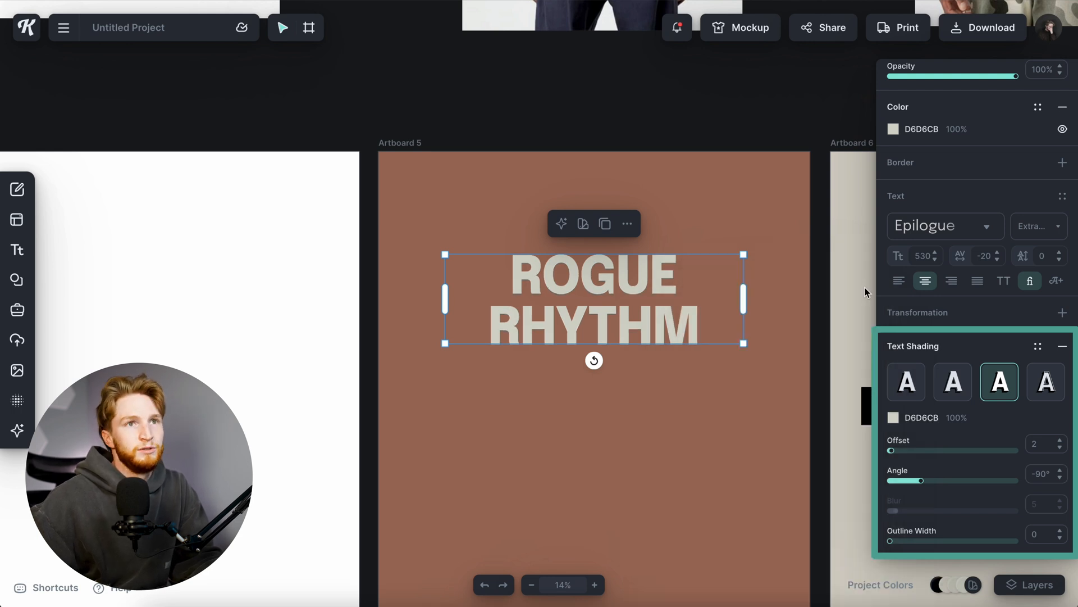
Set the heading's shading offset to 0 and its outline width to 16, and compare the lettering with the reference shirt.
left_click_drag(891, 541, 900, 541)
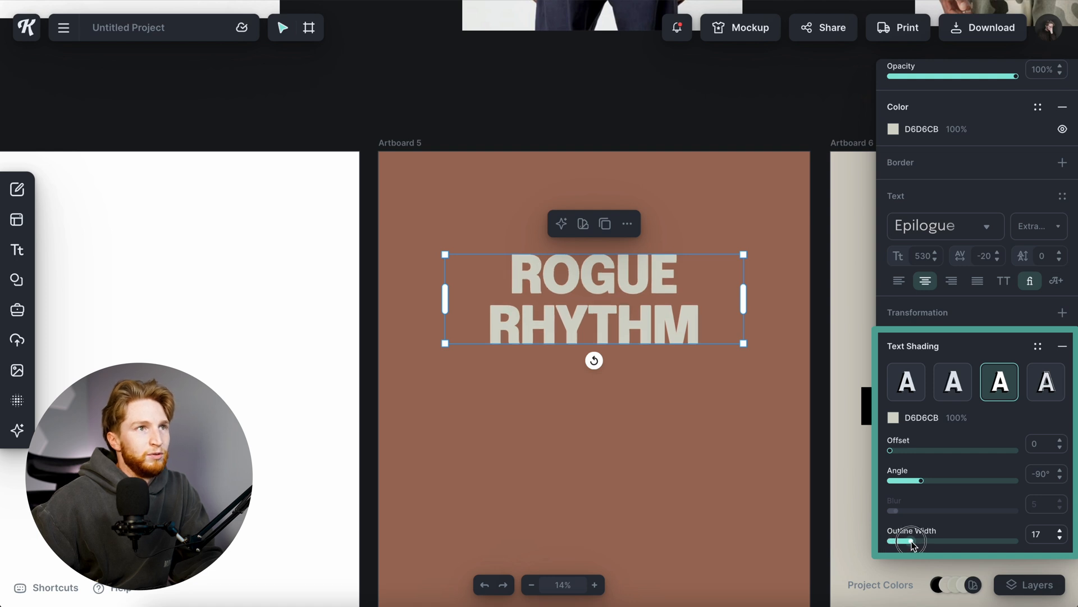
left_click_drag(912, 542, 914, 543)
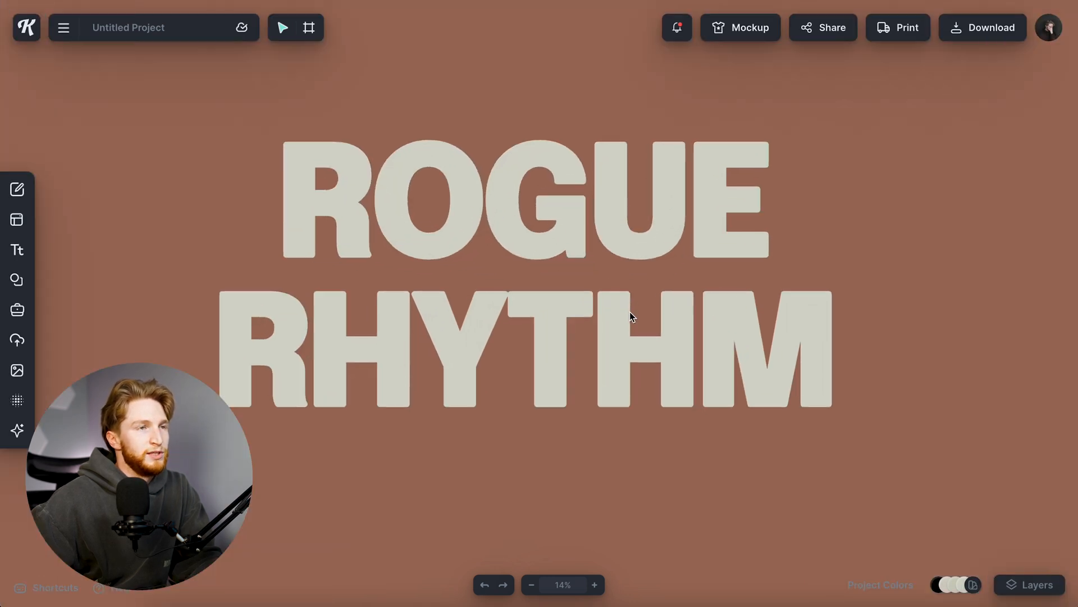
scroll(629, 312, "up", 5)
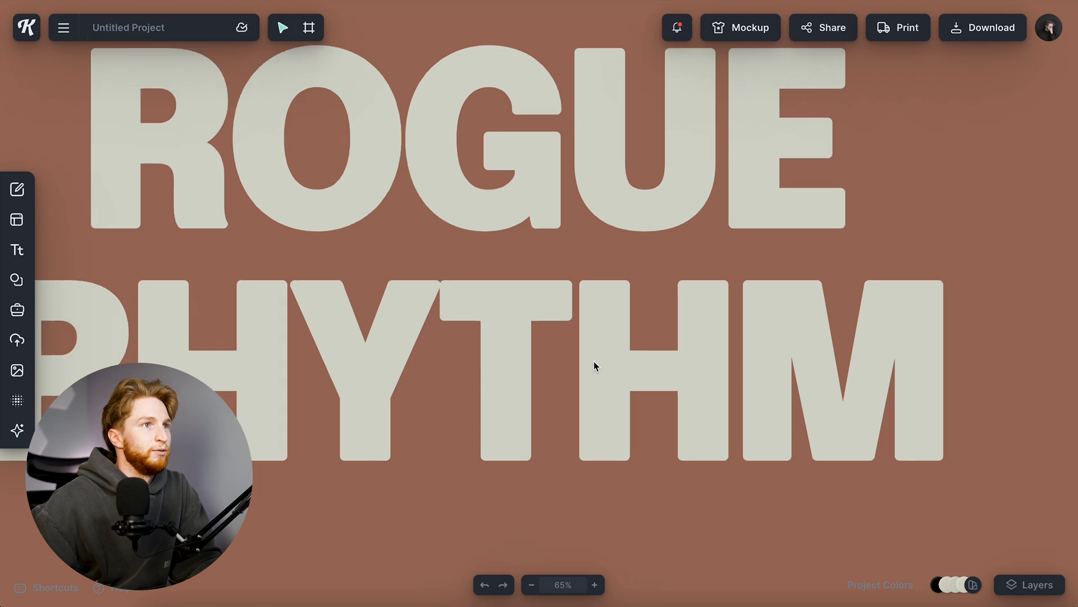
scroll(490, 342, "down", 5)
scroll(489, 341, "up", 10)
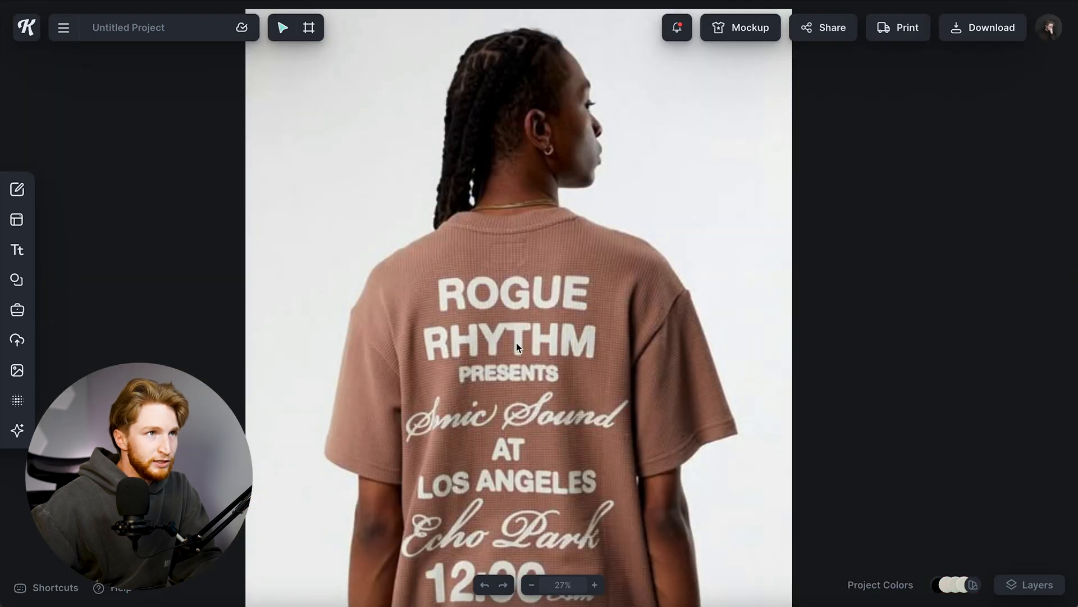
scroll(508, 325, "down", 5)
scroll(508, 326, "up", 5)
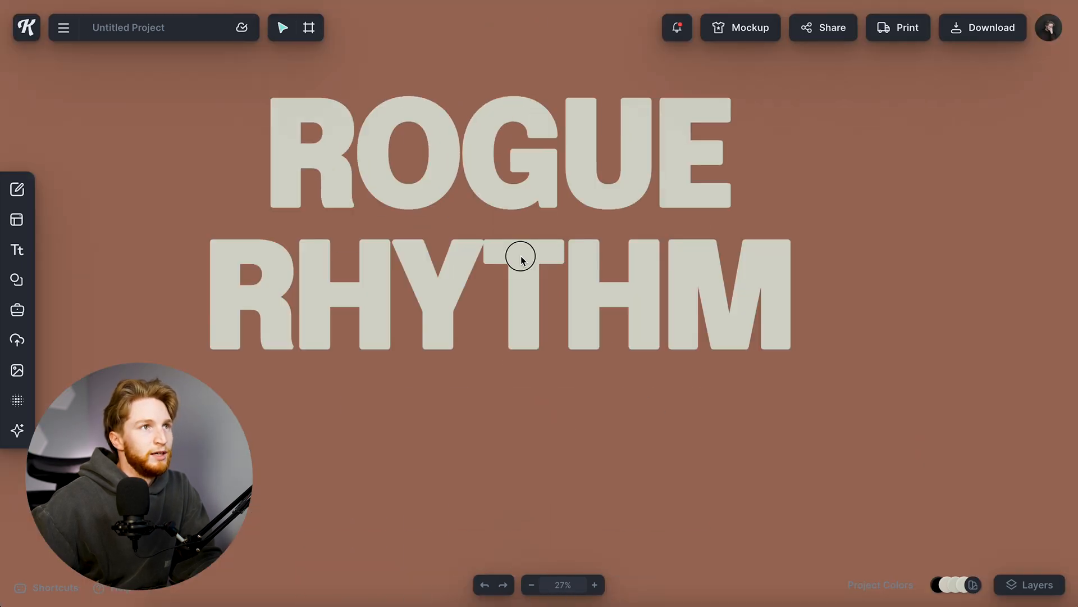
Set the shading outline width of the "ROGUE RHYTHM" heading to about 27.
left_click(522, 257)
scroll(972, 438, "down", 3)
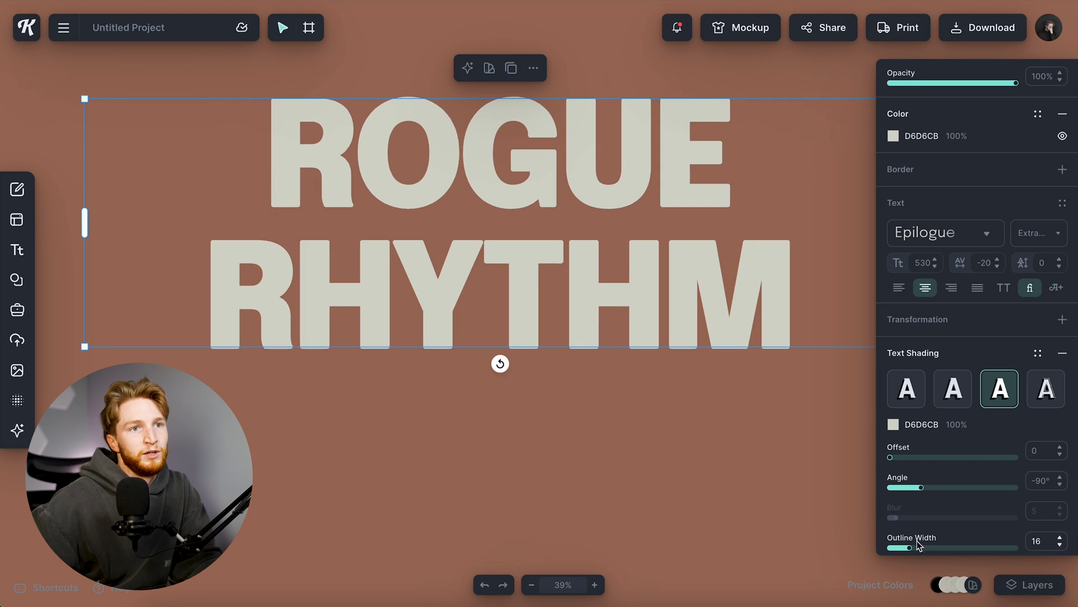
left_click_drag(913, 550, 924, 550)
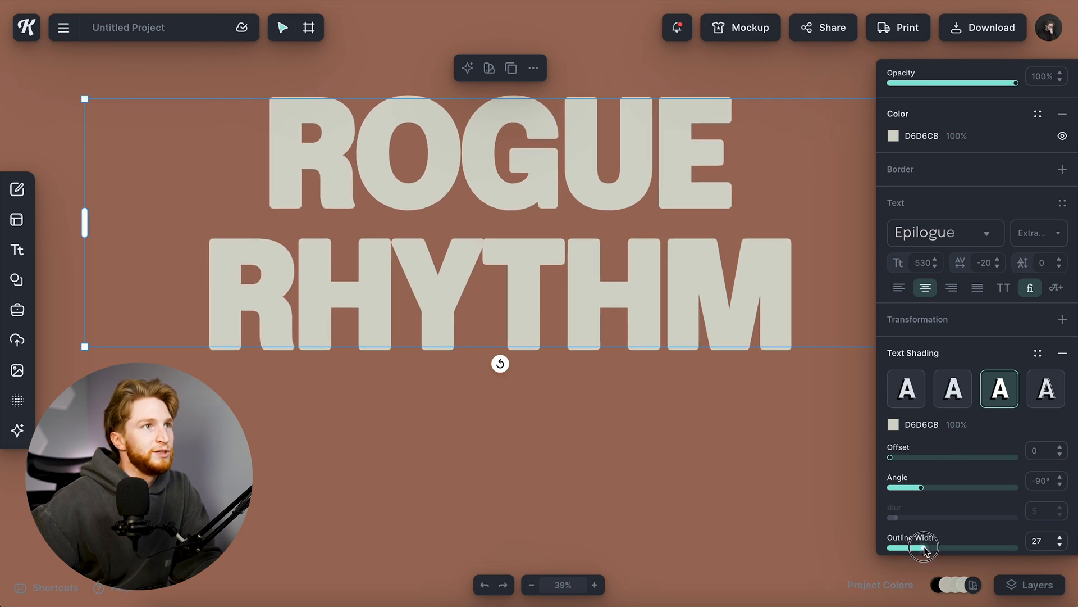
left_click(685, 464)
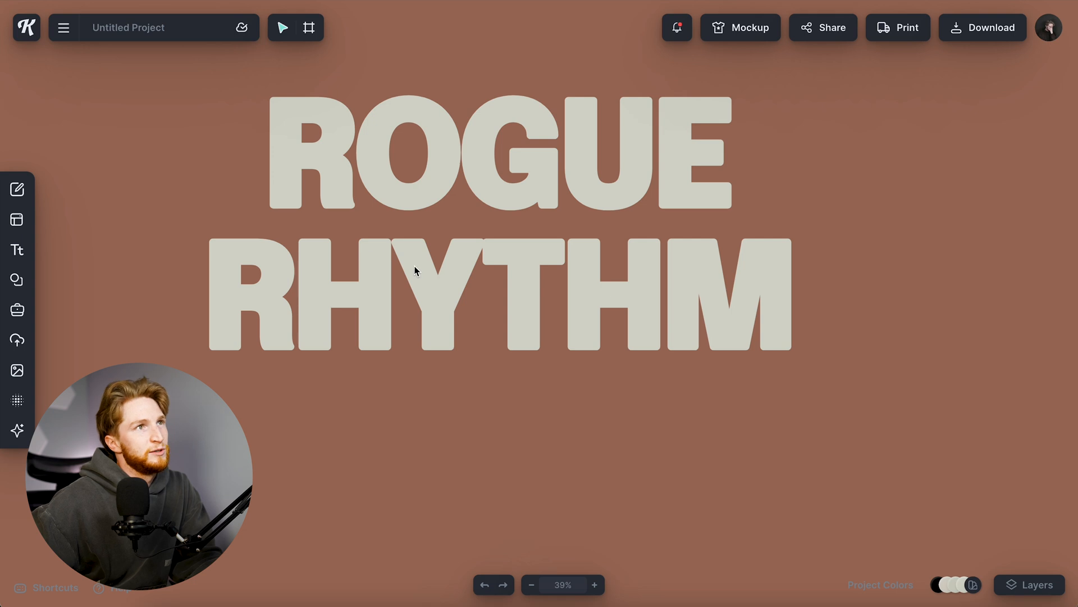
Set the line spacing of the "ROGUE RHYTHM" heading on Artboard 5 to 5.
scroll(485, 339, "down", 5)
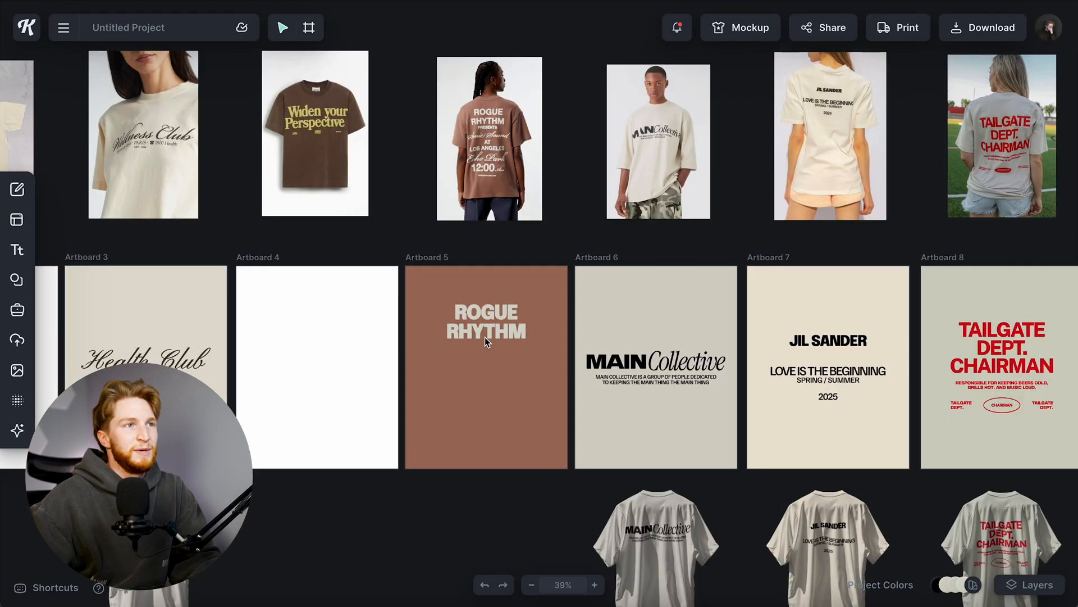
scroll(485, 339, "up", 3)
scroll(485, 338, "up", 5)
scroll(484, 338, "down", 2)
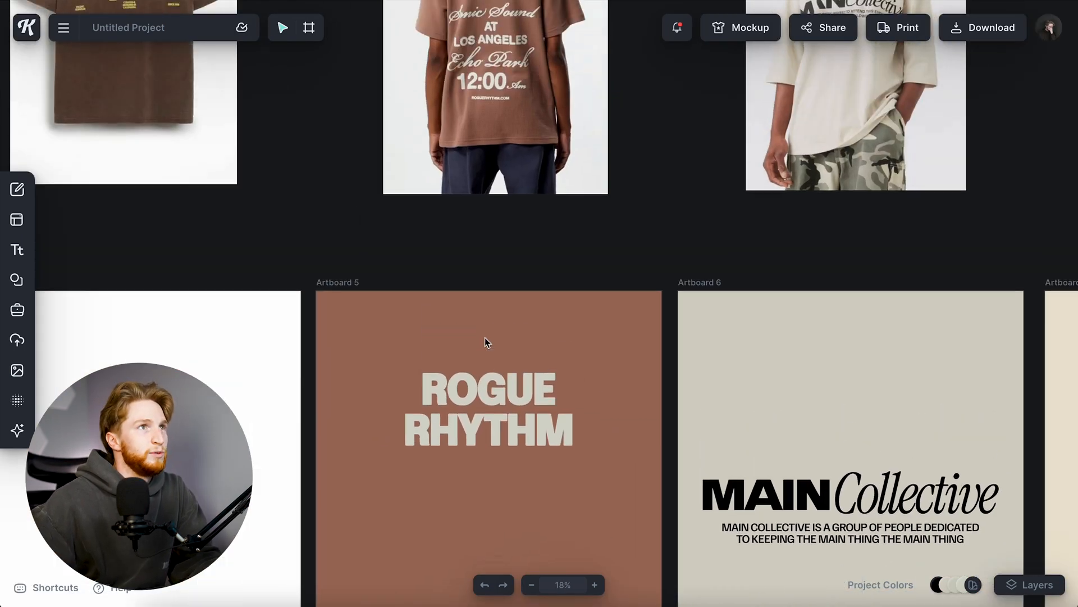
scroll(484, 337, "down", 3)
left_click(486, 421)
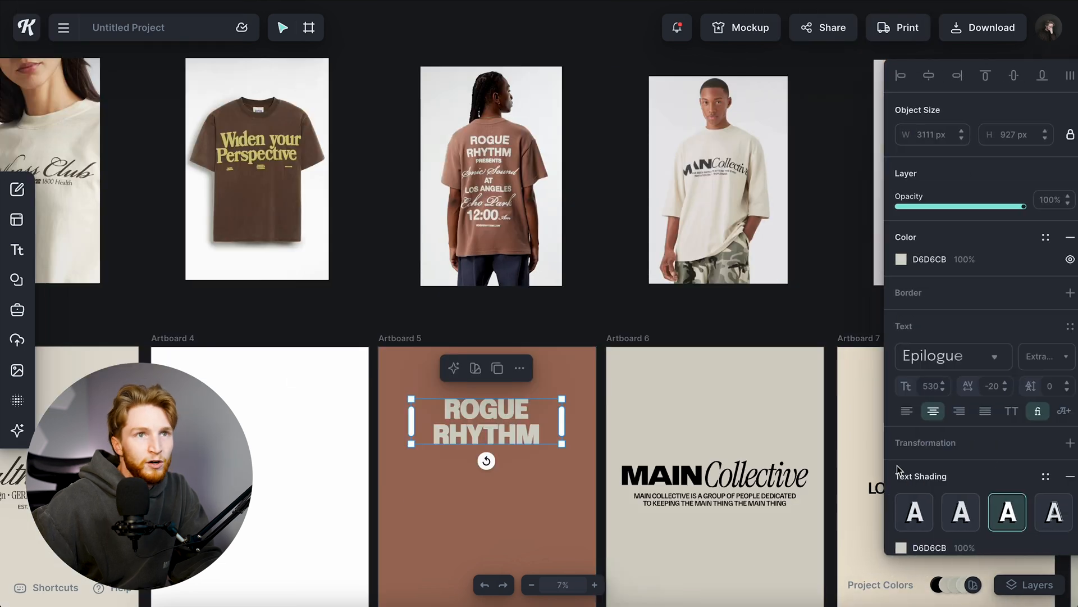
left_click(1044, 386)
type("5")
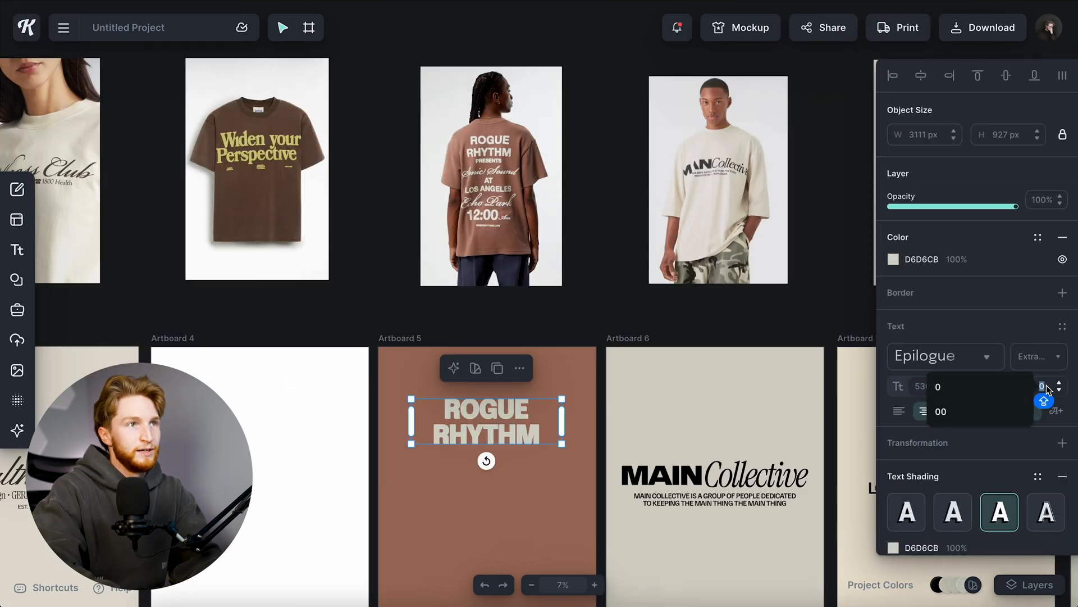
key("Return")
Add a copy of the heading about 1569 px wide, rewrite it as "PRESENTS", and centre it directly beneath "RHYTHM".
left_click(589, 446)
key("ctrl+v")
scroll(507, 494, "up", 3)
double_click(493, 480)
type("PRESE")
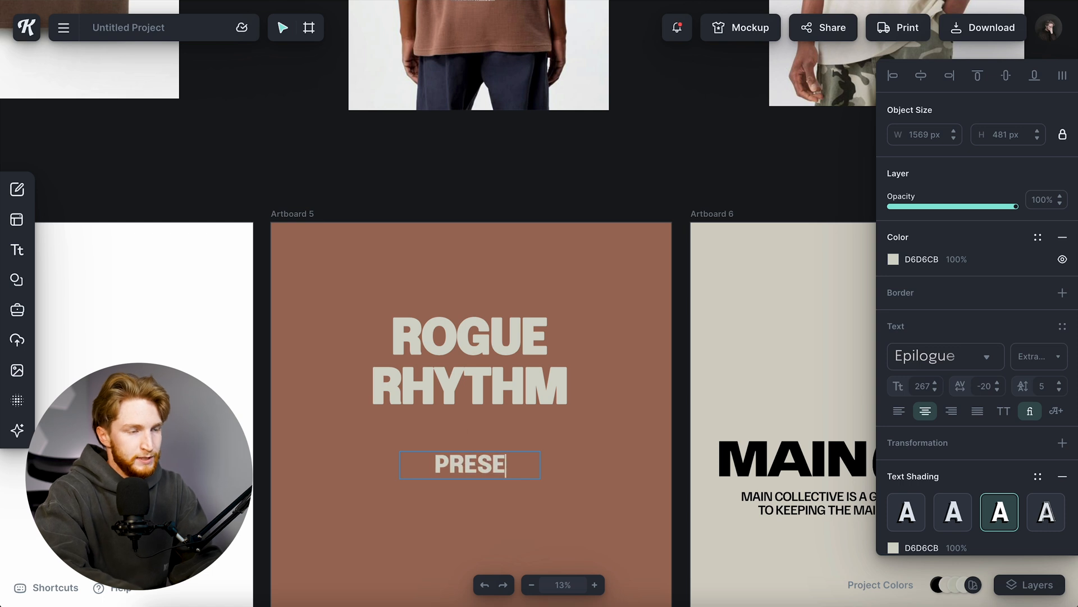
type("NTS")
key("Escape")
left_click_drag(498, 470, 498, 439)
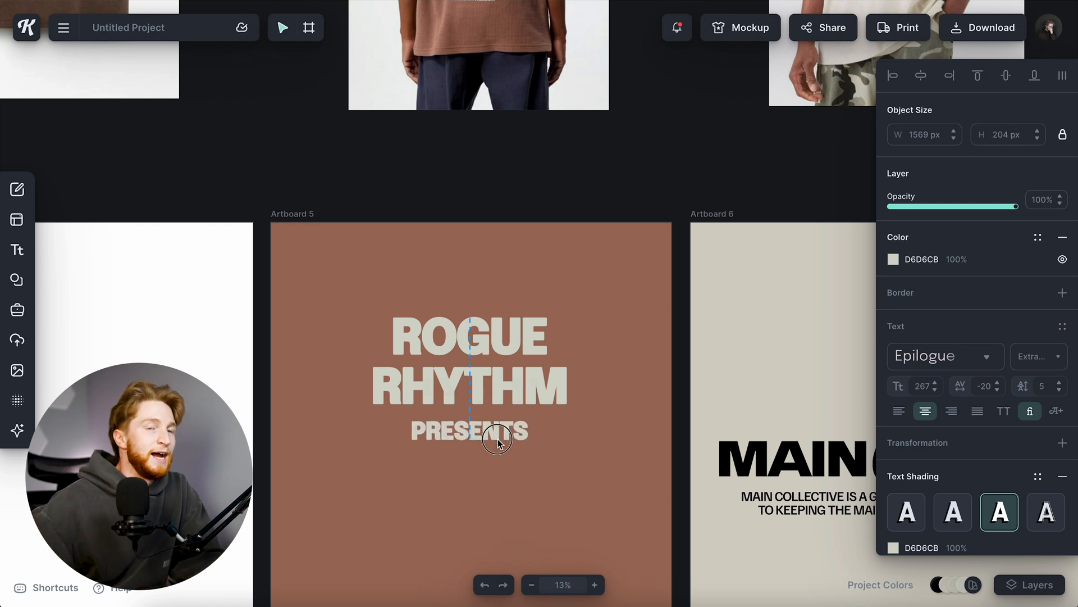
Paste a copy of the "PRESENTS" line below the original and set its typeface to Pinyon Script.
scroll(585, 423, "up", 3)
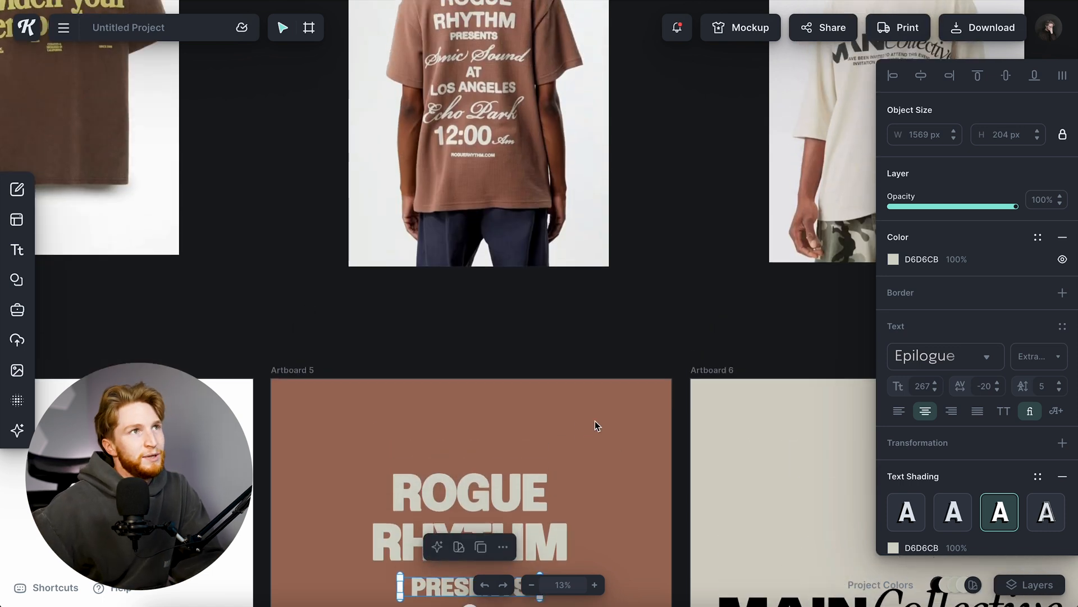
scroll(598, 421, "up", 1)
scroll(601, 420, "down", 3)
scroll(573, 415, "up", 2)
scroll(549, 415, "down", 3)
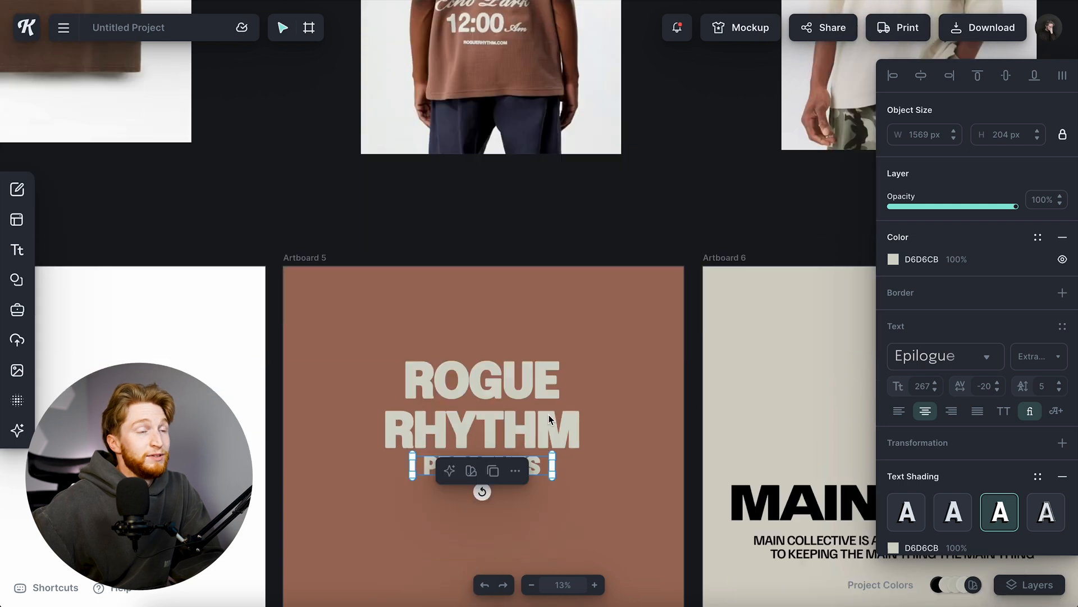
scroll(556, 418, "down", 1)
key("ctrl+v")
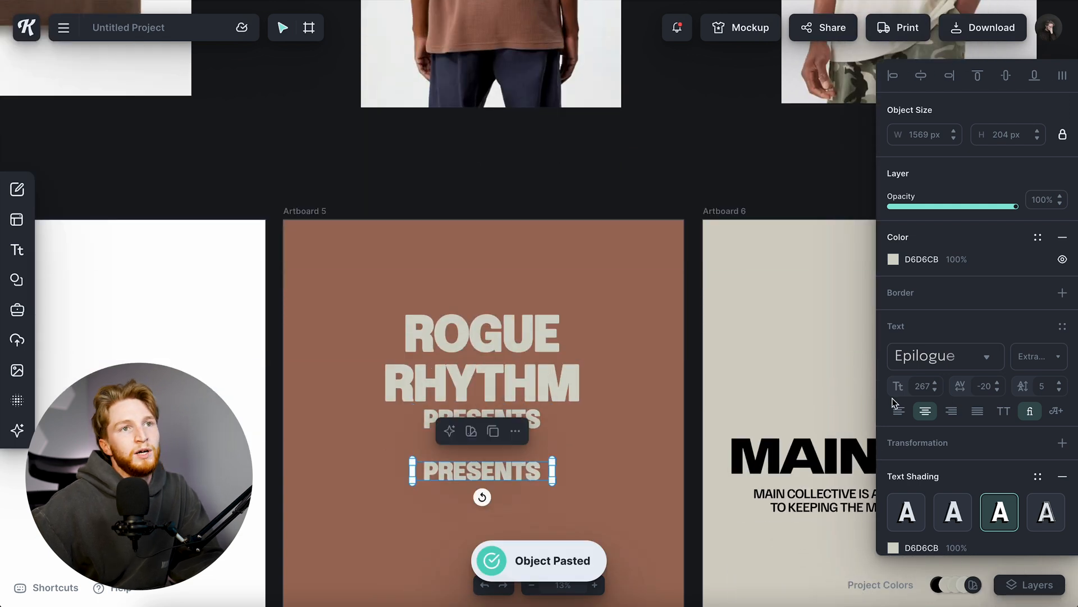
left_click(914, 360)
left_click(733, 184)
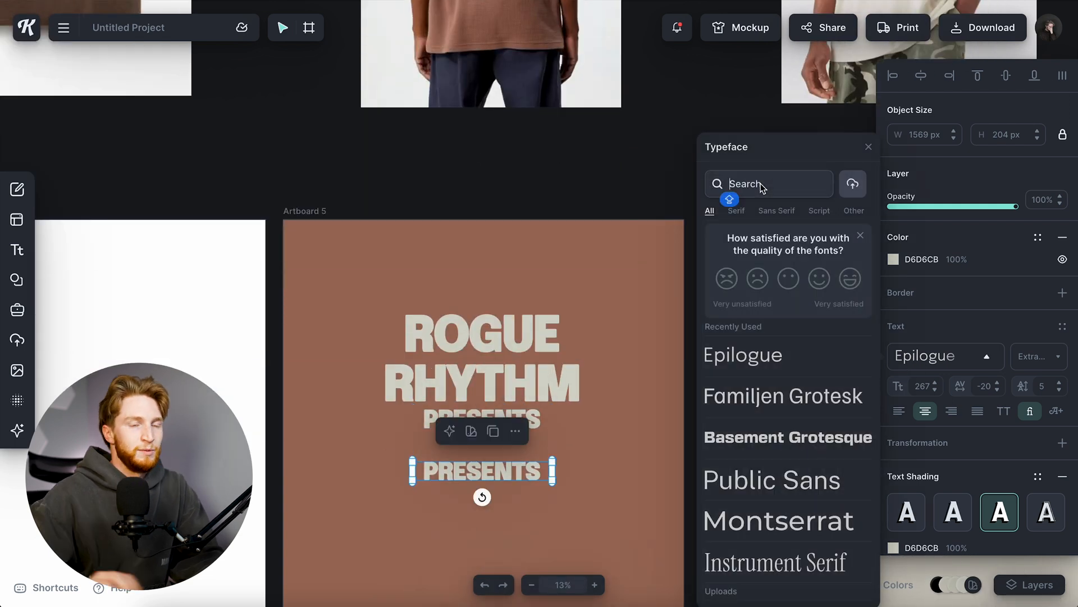
type("PINYON")
left_click(753, 533)
Rewrite the Pinyon Script line as "Sonic Sound", following the reference shirt.
double_click(518, 476)
left_click(518, 476)
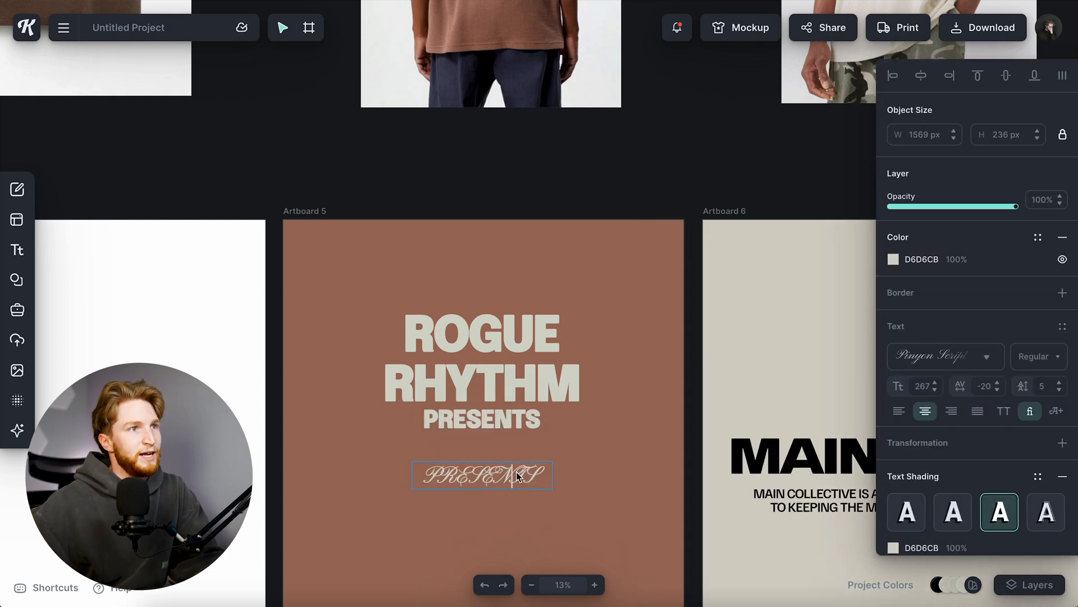
key("ctrl+a")
scroll(517, 472, "up", 5)
scroll(517, 472, "down", 4)
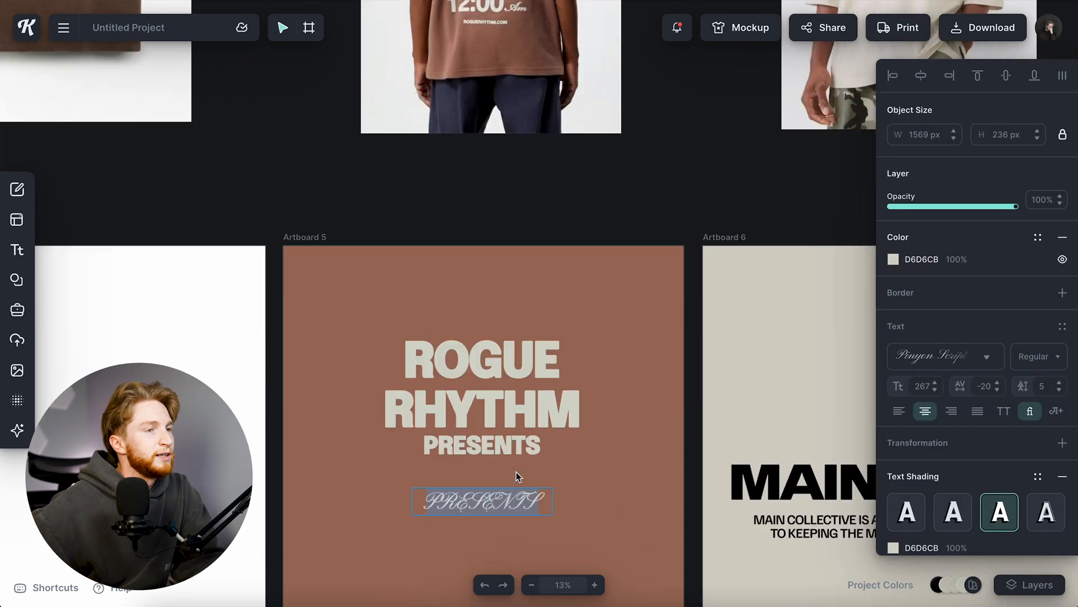
scroll(517, 472, "down", 3)
type("Sonic Sound")
key("Escape")
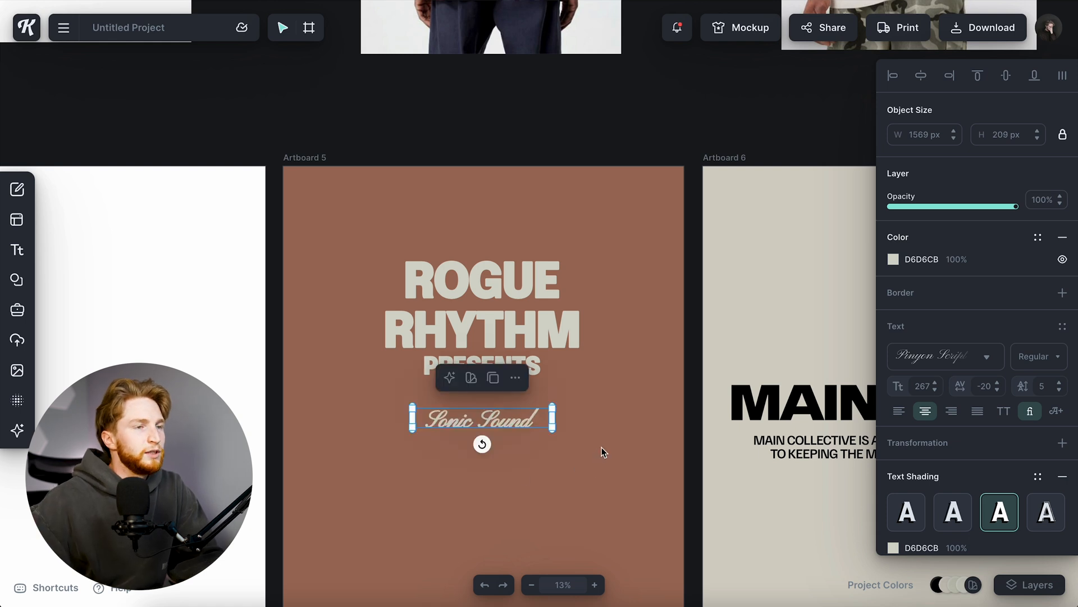
Enlarge the "Sonic Sound" line to about 2987 px wide and set its letter spacing to 0.
left_click_drag(553, 429, 615, 435)
scroll(578, 396, "up", 4)
scroll(577, 396, "down", 1)
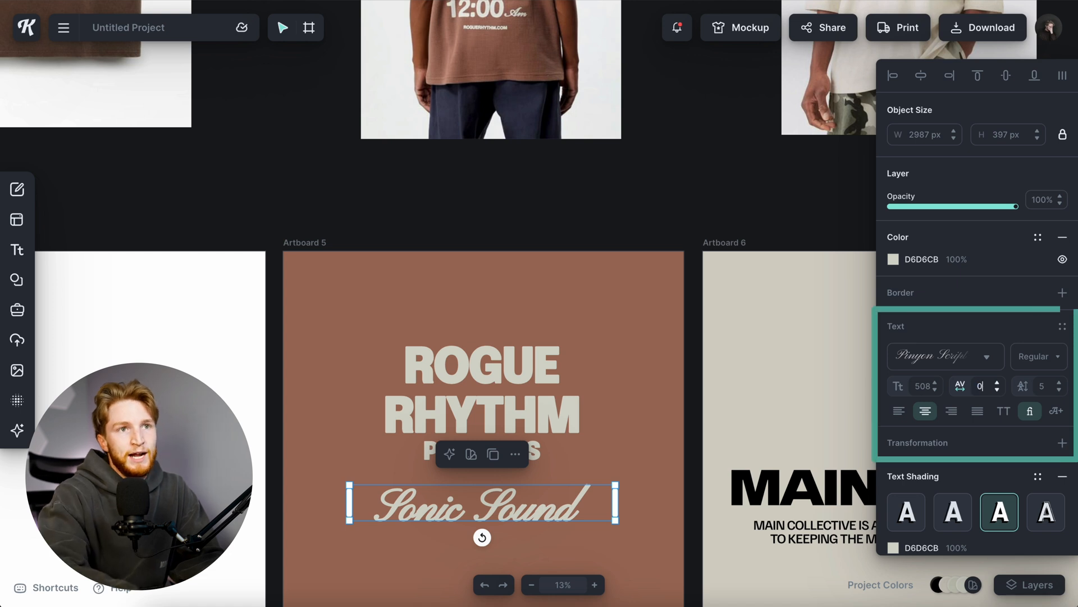
type("0")
key("Return")
Move "Sonic Sound" up beneath "PRESENTS", centred with the heading, and enlarge it to about 3177 px wide.
scroll(618, 466, "up", 4)
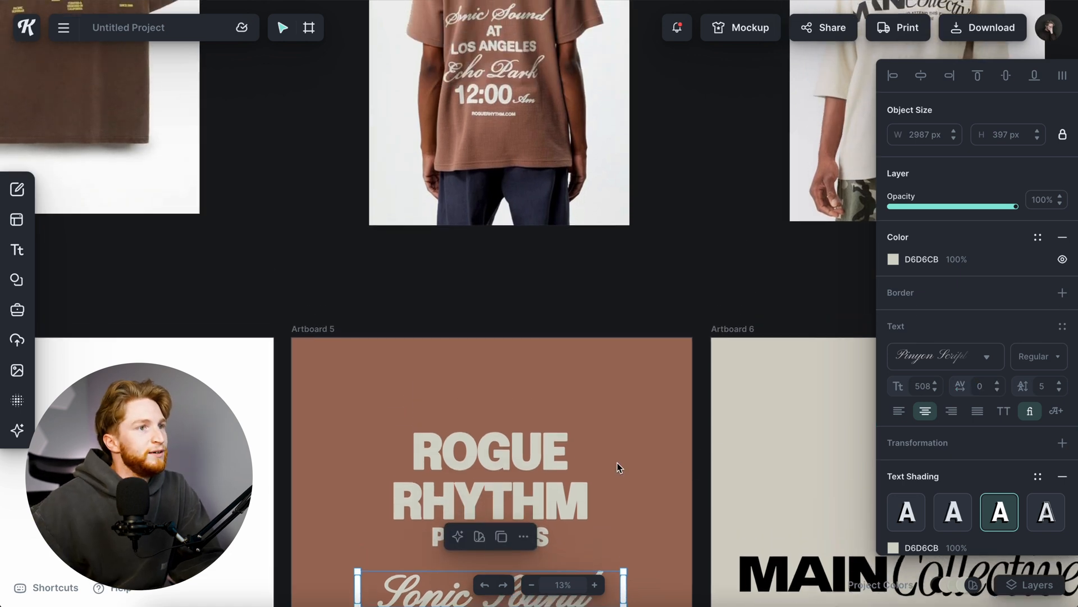
scroll(618, 463, "down", 7)
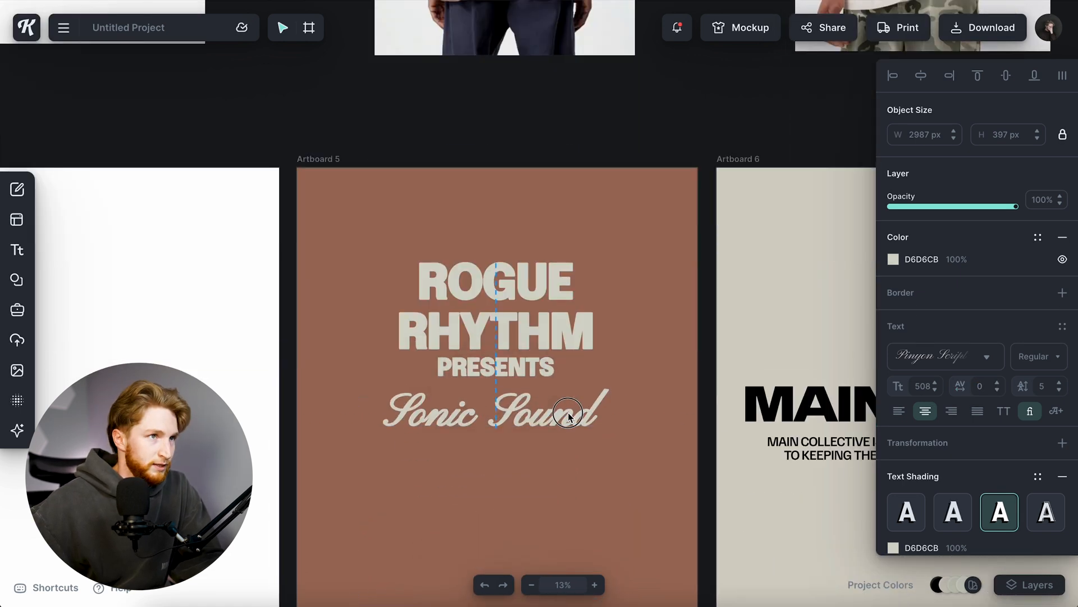
left_click_drag(635, 425, 639, 425)
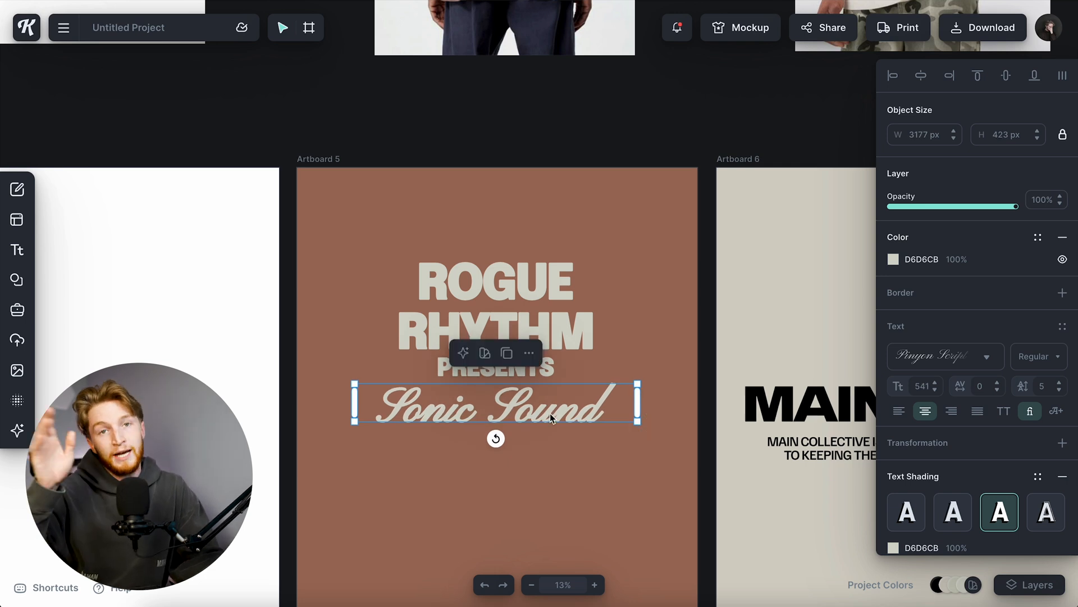
left_click(555, 433)
Shrink the "PRESENTS" line slightly and place a copy of "PRESENTS" beneath "Sonic Sound".
scroll(555, 434, "up", 12)
scroll(555, 433, "down", 18)
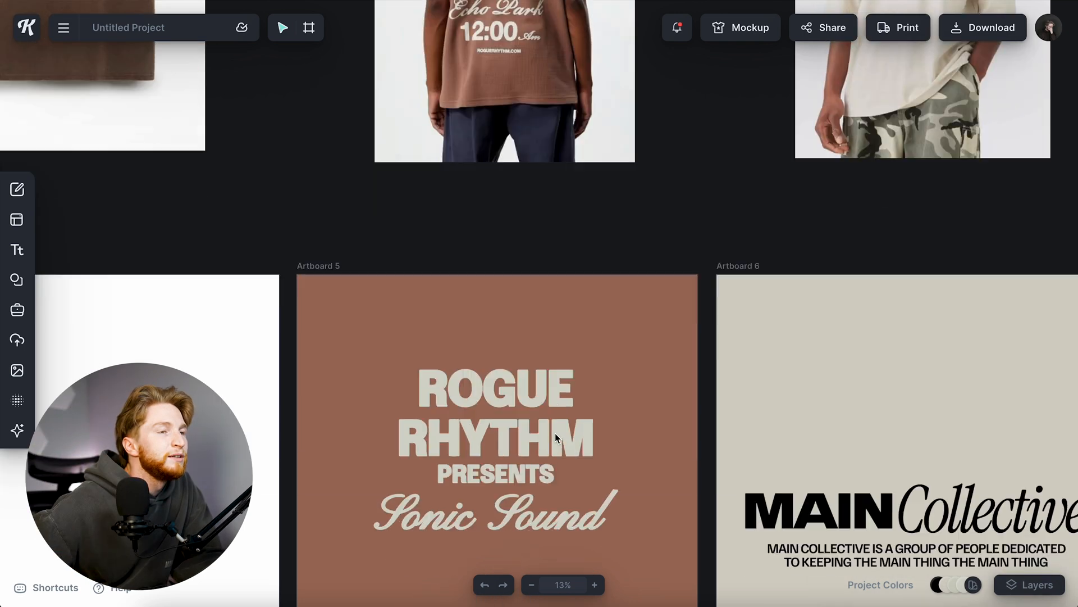
left_click(522, 200)
left_click_drag(565, 203, 556, 203)
scroll(534, 345, "up", 8)
scroll(535, 346, "down", 7)
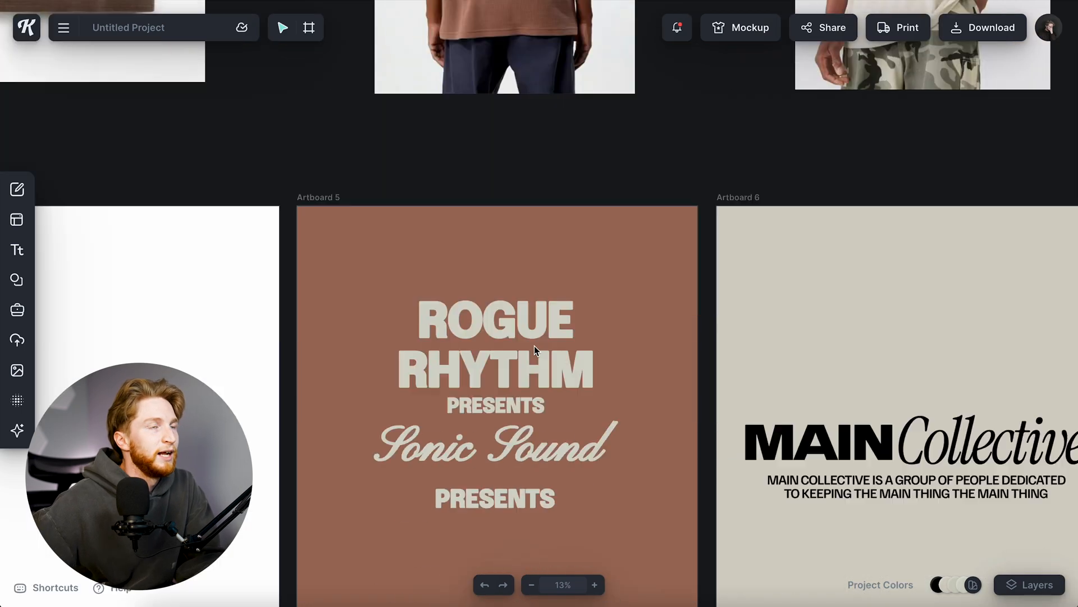
Rewrite the lower "PRESENTS" copy as "AT LOS ANGELES", with "AT" on its own line.
left_click(512, 352)
key("ctrl+a")
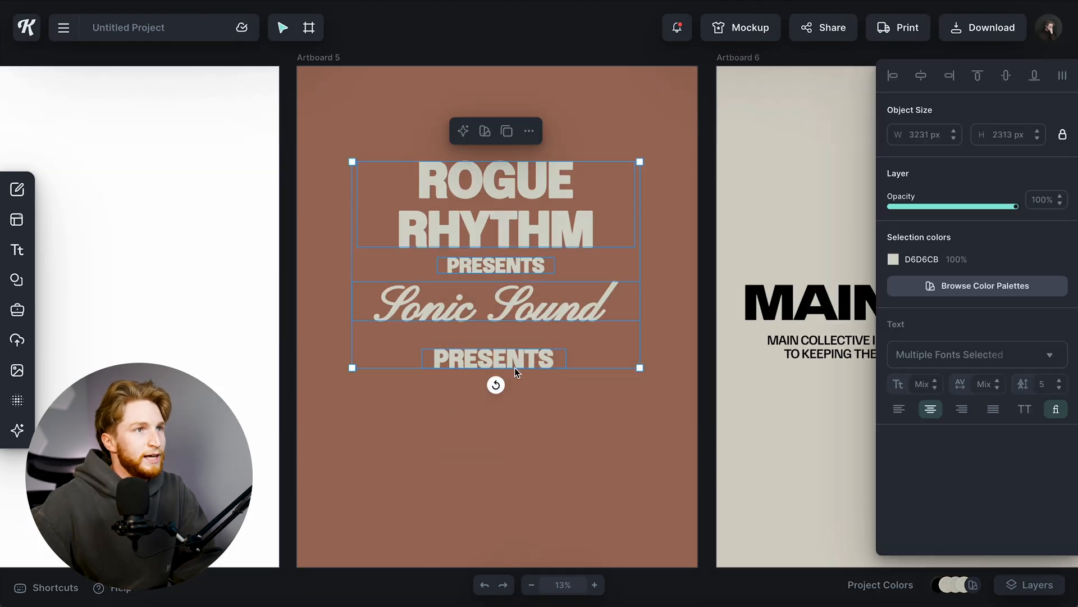
left_click(531, 395)
left_click(506, 356)
double_click(506, 357)
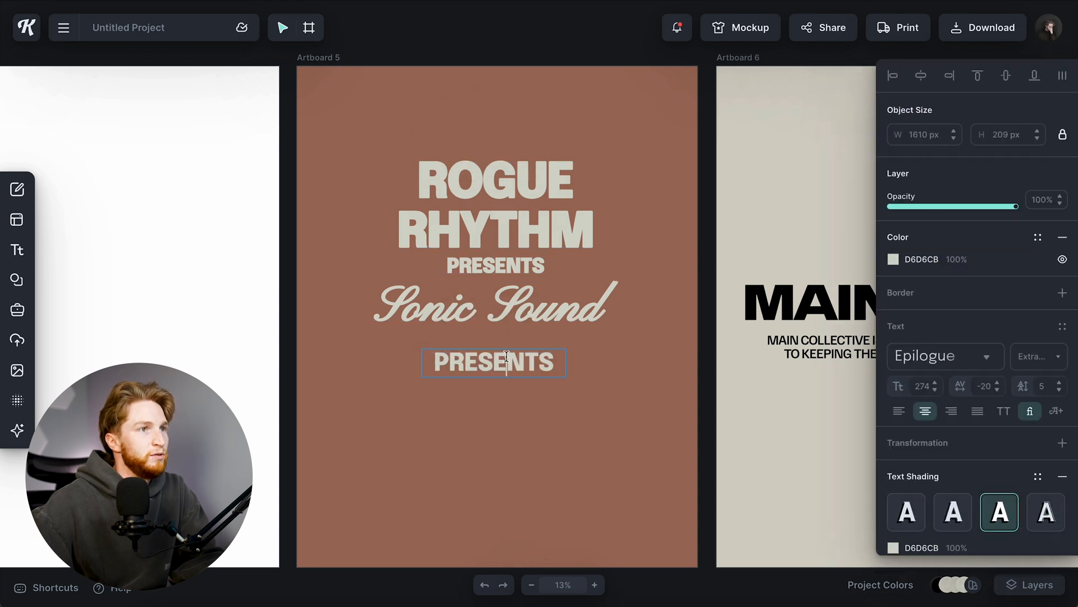
key("BackSpace")
type("AT LOS ANGELES")
scroll(621, 378, "up", 8)
scroll(629, 392, "down", 8)
key("Escape")
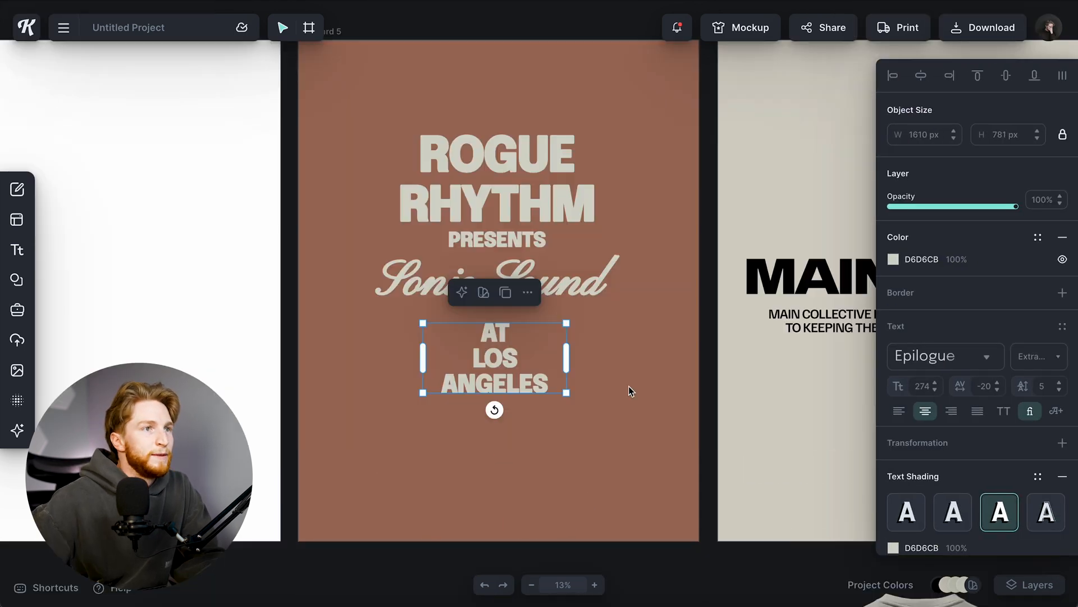
Widen the "AT LOS ANGELES" text box so "LOS ANGELES" fits on one line, and move it up beneath "Sonic Sound".
left_click(578, 368)
key("Tab")
key("Tab")
key("Tab")
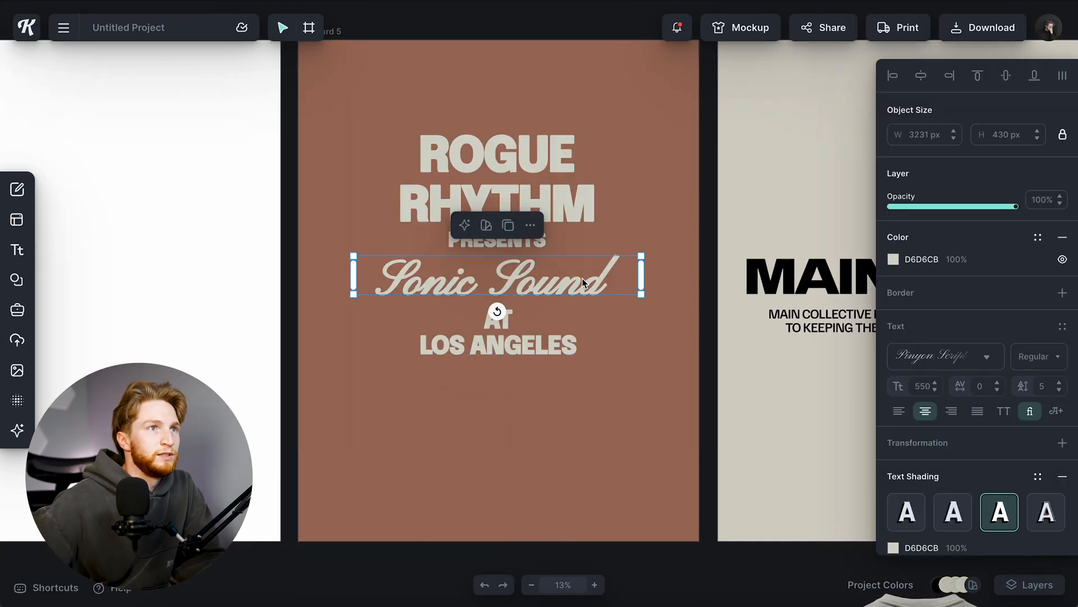
Centre the "ROGUE RHYTHM" heading on Artboard 5 and move "AT LOS ANGELES" up closer beneath "Sonic Sound".
key("Tab")
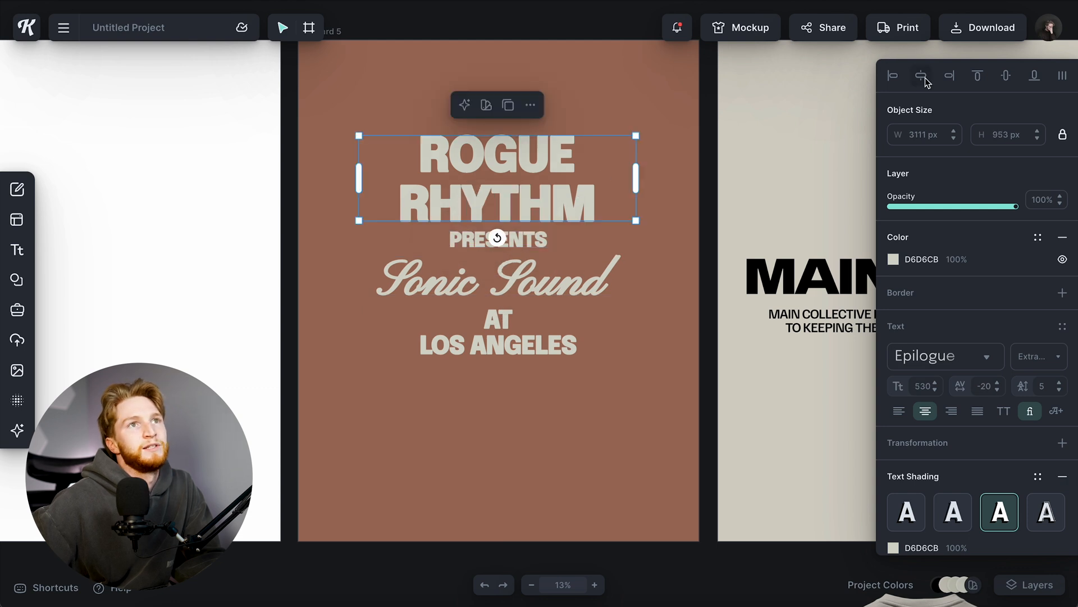
left_click(669, 108)
scroll(562, 280, "up", 3)
left_click(505, 413)
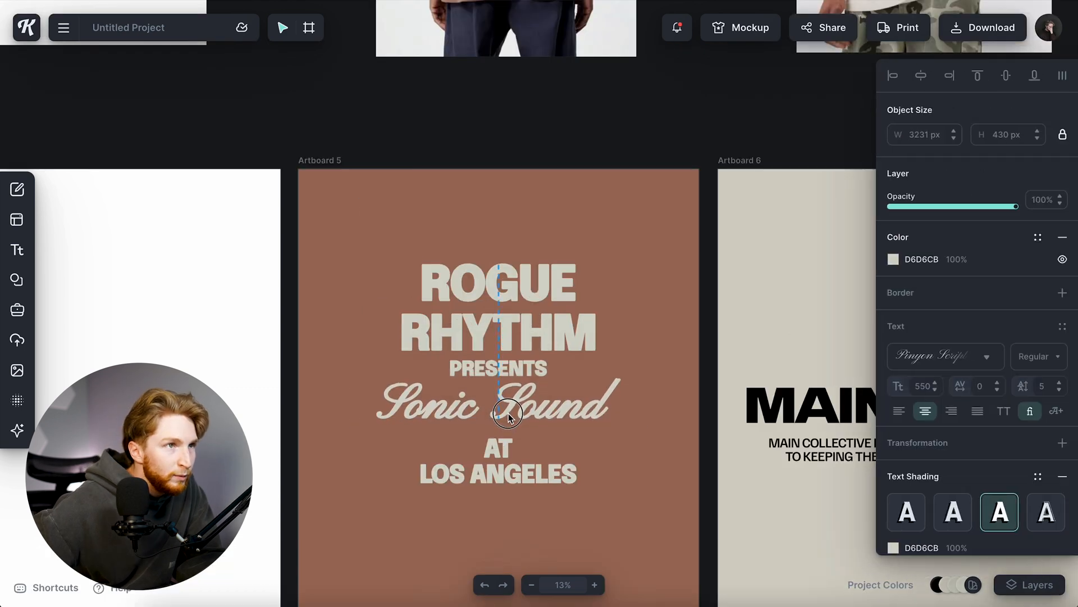
left_click_drag(504, 450, 504, 440)
Add an "Echo Park" line in the "Sonic Sound" script style beneath "LOS ANGELES", enlarged to about 3583 px wide.
scroll(616, 339, "up", 5)
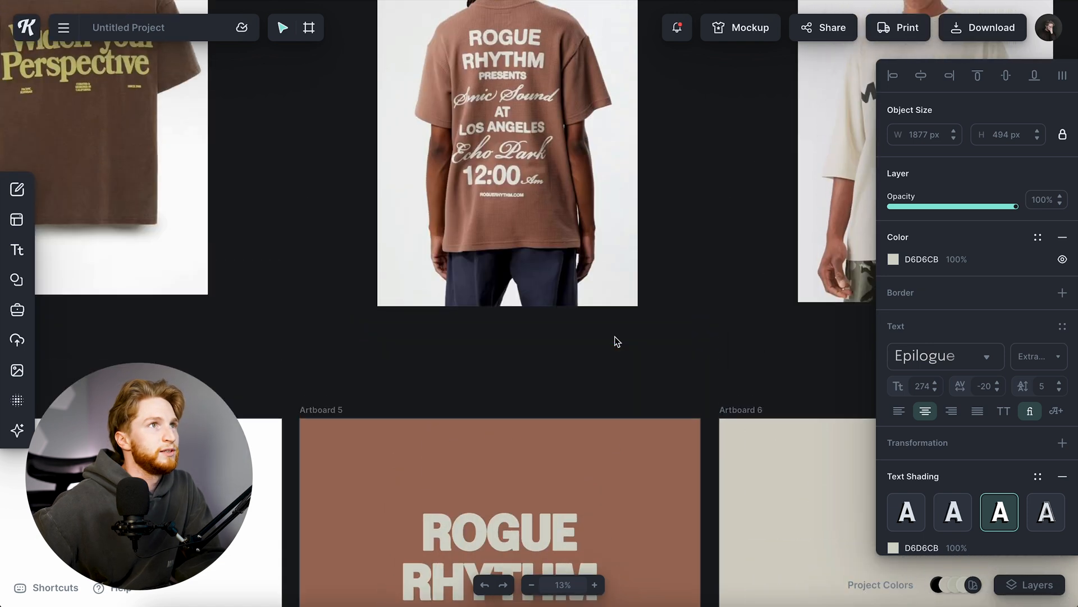
scroll(562, 253, "down", 7)
scroll(567, 282, "up", 5)
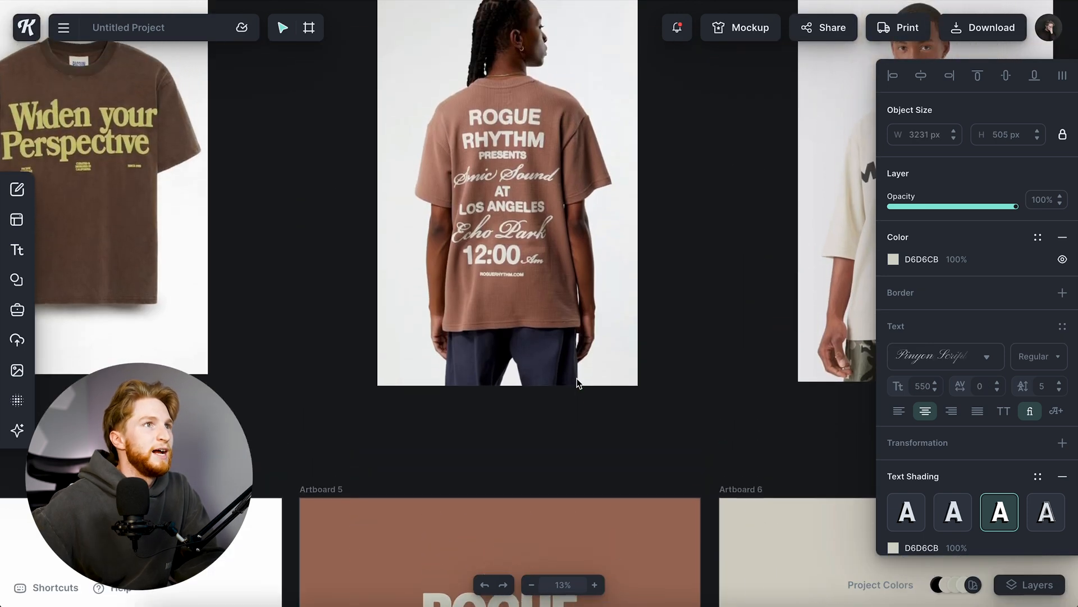
scroll(547, 354, "down", 5)
left_click_drag(540, 435, 526, 430)
Enlarge the "Sonic Sound" line to about 3668 px wide, keeping it centred between "PRESENTS" and "AT".
left_click(556, 329)
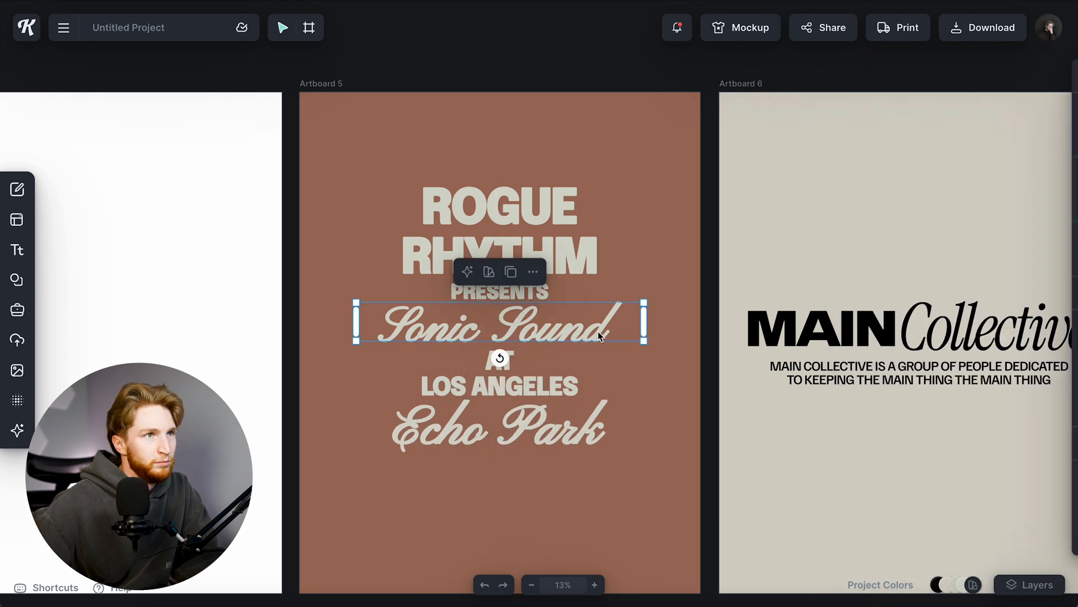
left_click_drag(644, 342, 658, 346)
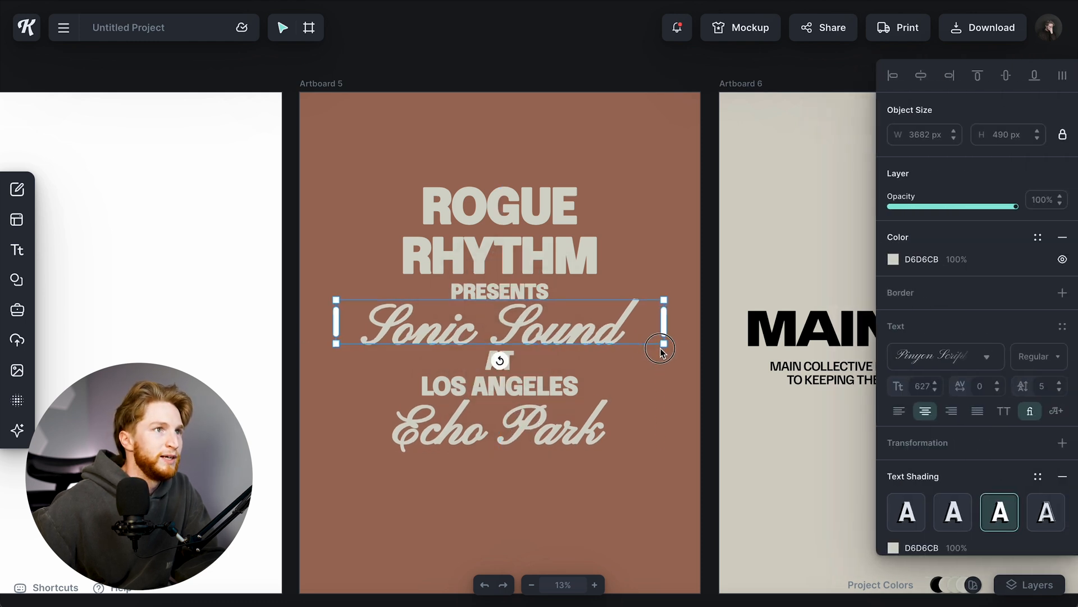
left_click(622, 312)
Place a copy of the "ROGUE RHYTHM" heading beneath "Echo Park", rewrite it as "12:00" and centre it horizontally.
scroll(622, 312, "up", 5)
scroll(560, 334, "down", 3)
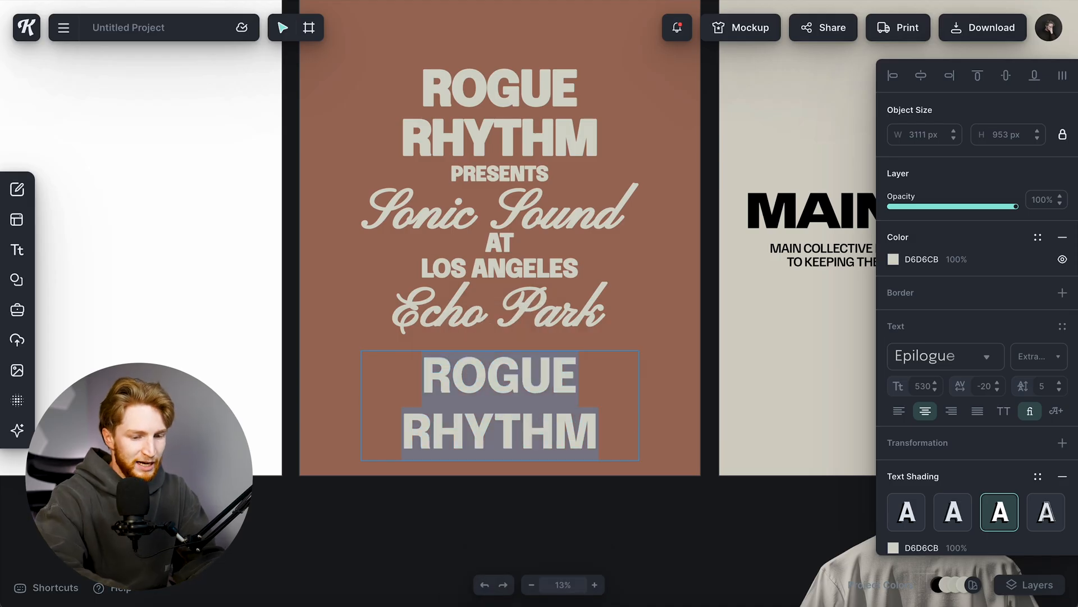
type("12:00")
scroll(573, 424, "up", 1)
key("Escape")
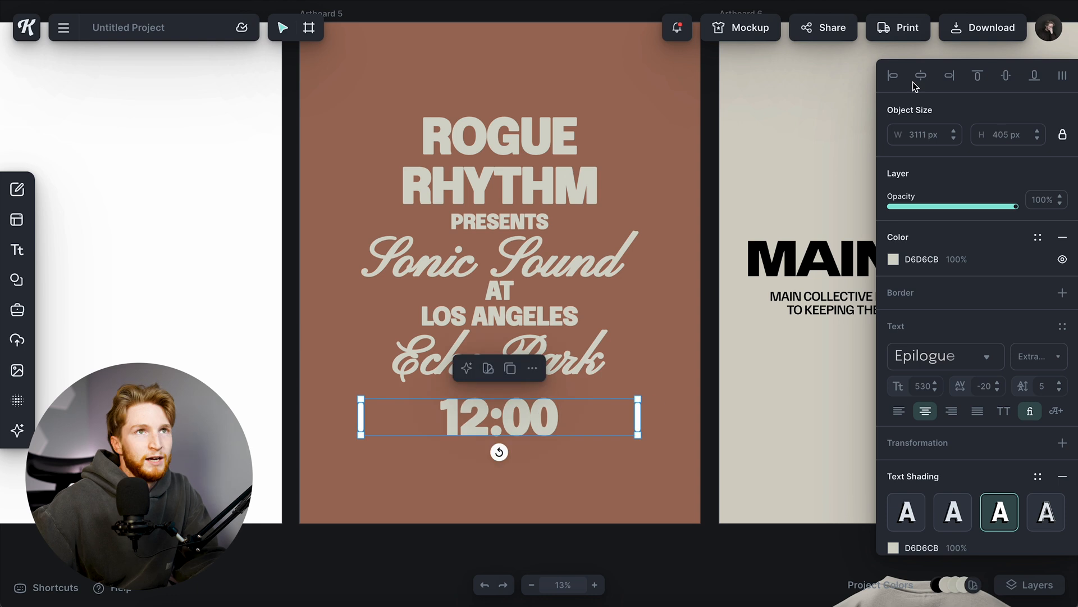
left_click(922, 79)
Place a copy of "Echo Park" beneath "12:00" and rewrite it as "Am".
left_click_drag(559, 424, 615, 465)
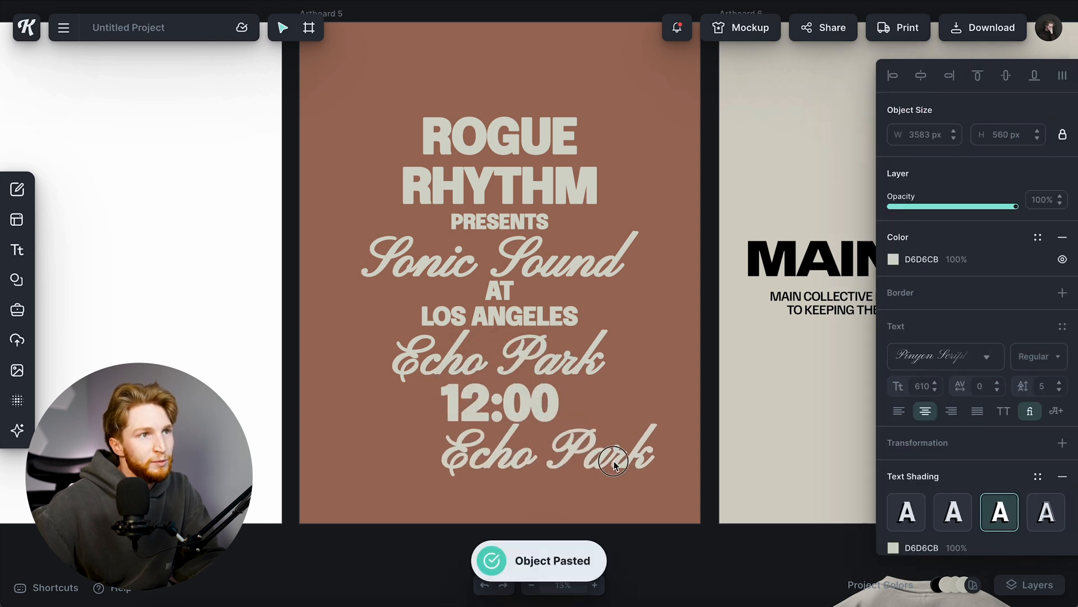
key("ctrl+a")
left_click(611, 503)
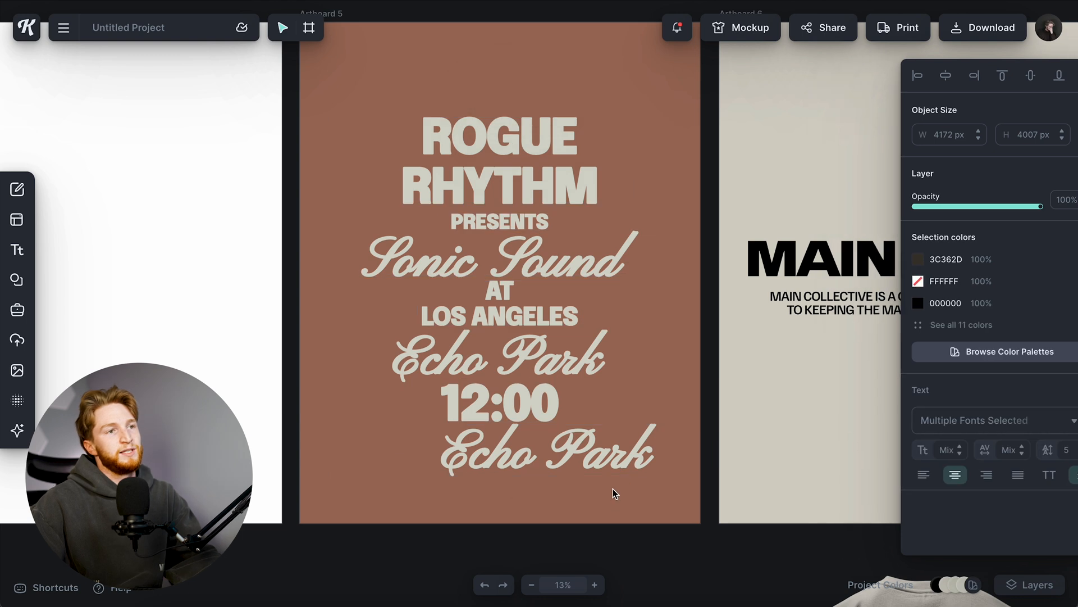
left_click(606, 465)
double_click(607, 465)
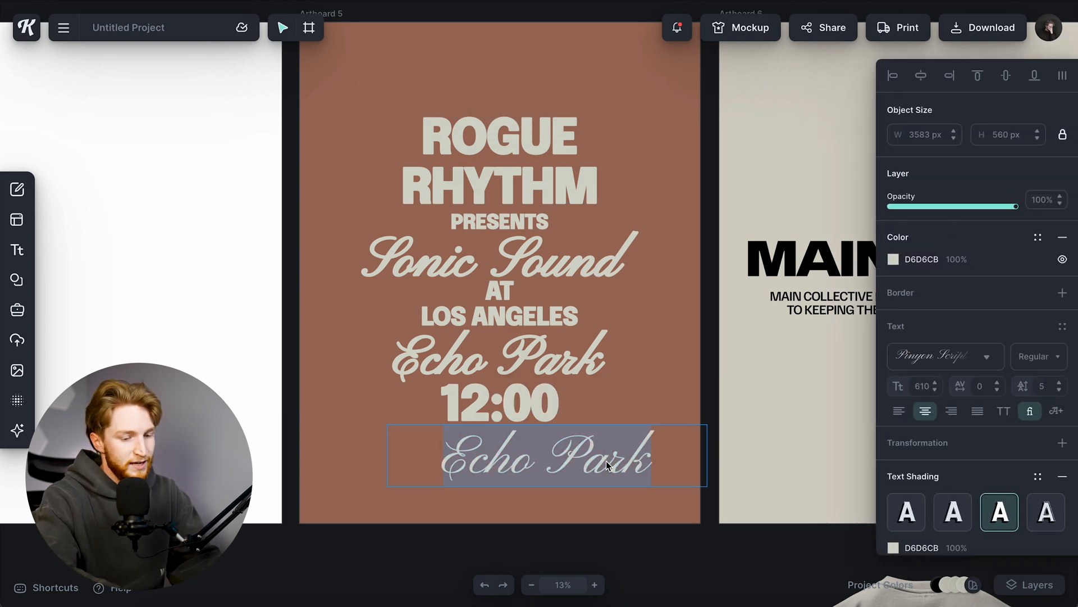
type("Am")
key("Escape")
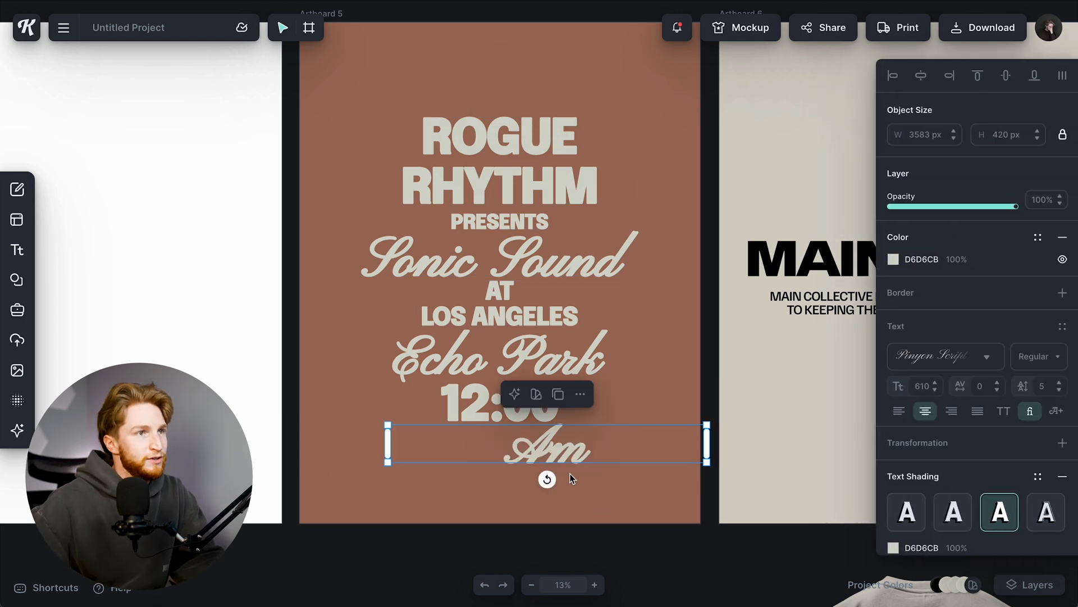
Shrink "Am" to sit just after "12:00" at its baseline, and centre the pair beneath "Echo Park".
left_click_drag(706, 462, 593, 418)
left_click(500, 402, "shift")
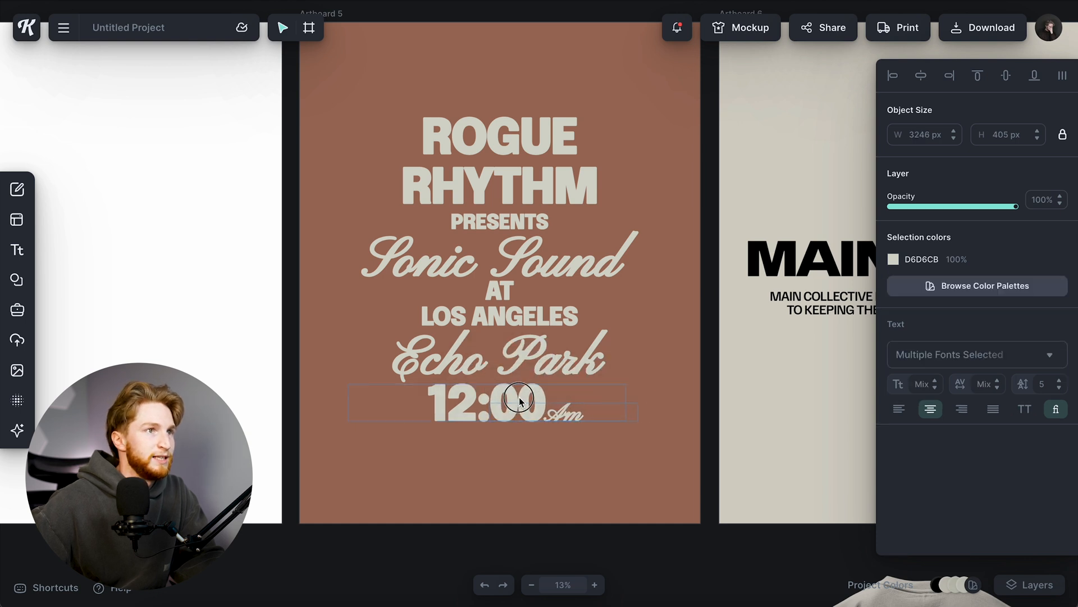
scroll(493, 109, "up", 5)
scroll(541, 451, "down", 5)
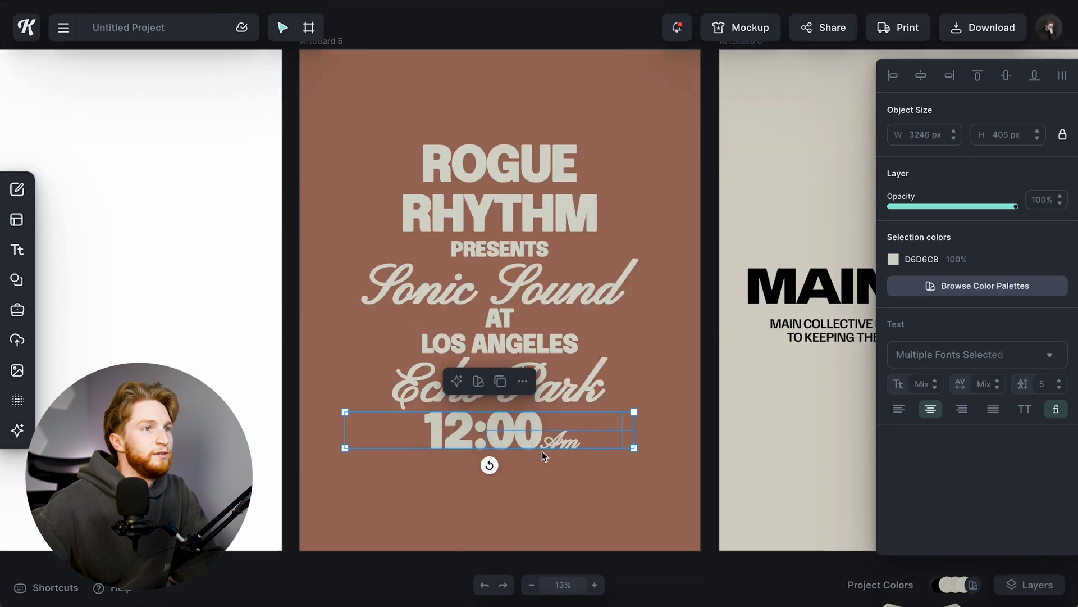
left_click(615, 487)
Add a small one-line "SIGNUPFORKITTL" text in the "PRESENTS" style, without spaces, centred beneath "12:00 Am".
scroll(517, 437, "up", 5)
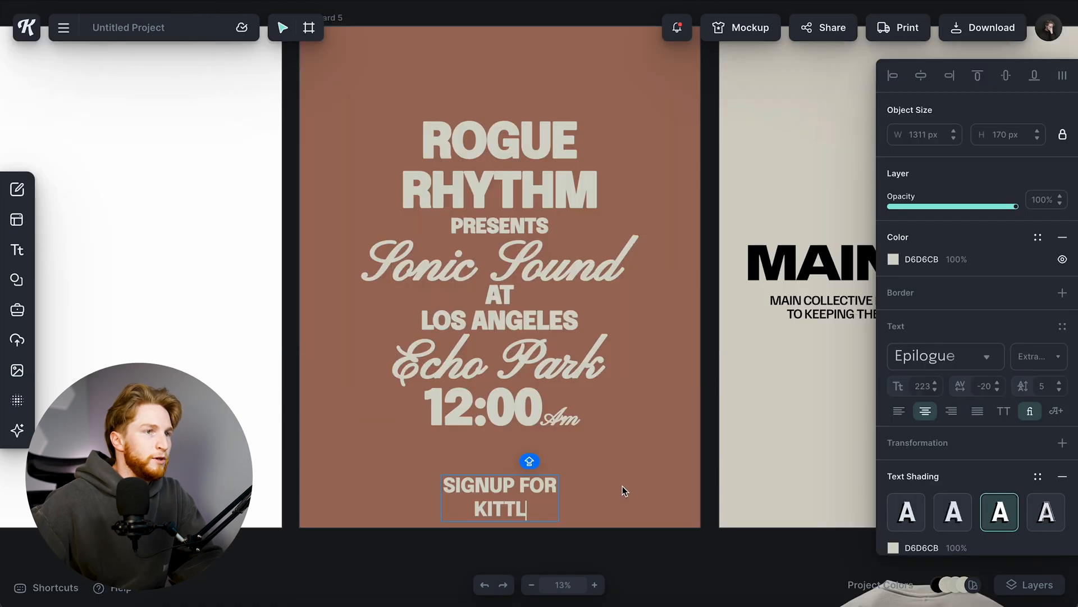
key("Escape")
double_click(492, 487)
key("BackSpace")
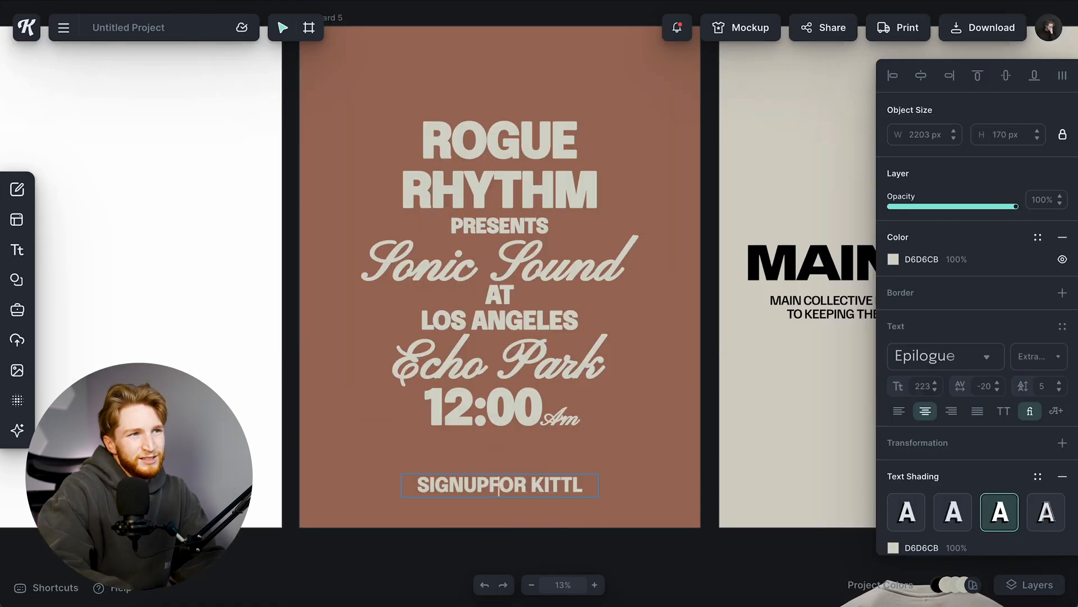
key("BackSpace")
key("Escape")
left_click_drag(613, 100, 386, 494)
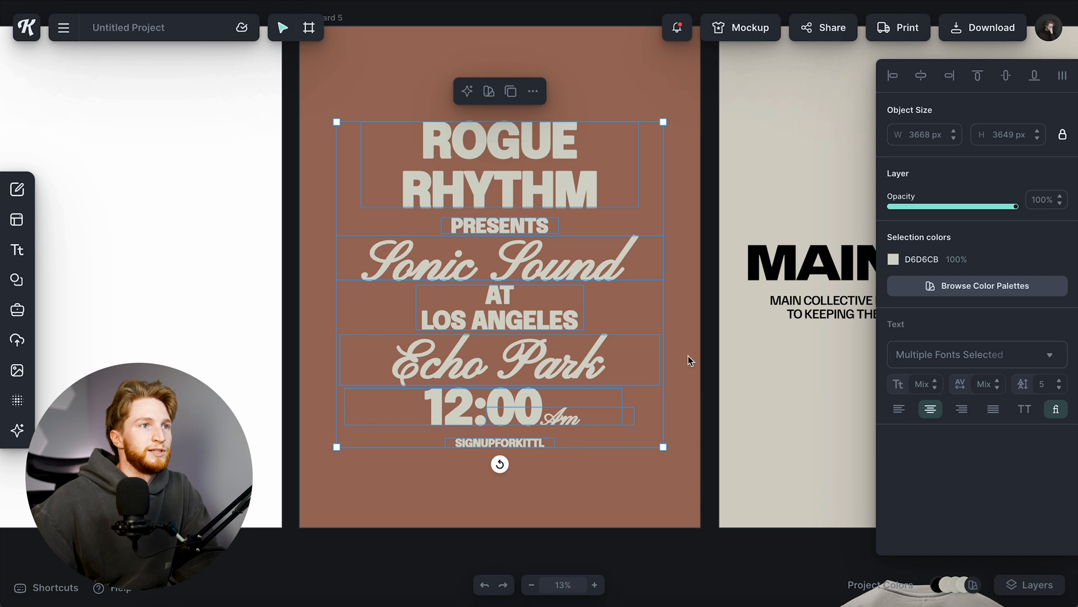
left_click(689, 356)
Preview Artboard 5 on the back-view T-shirt mockup and position the design centrally on the shirt's back.
scroll(576, 327, "up", 3)
left_click(317, 100)
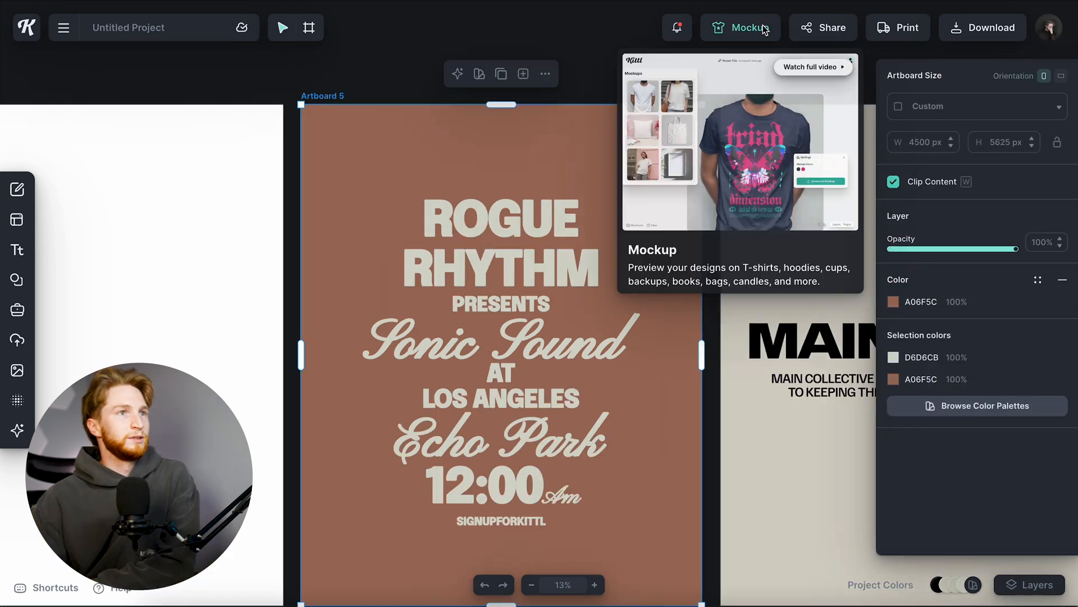
left_click(761, 28)
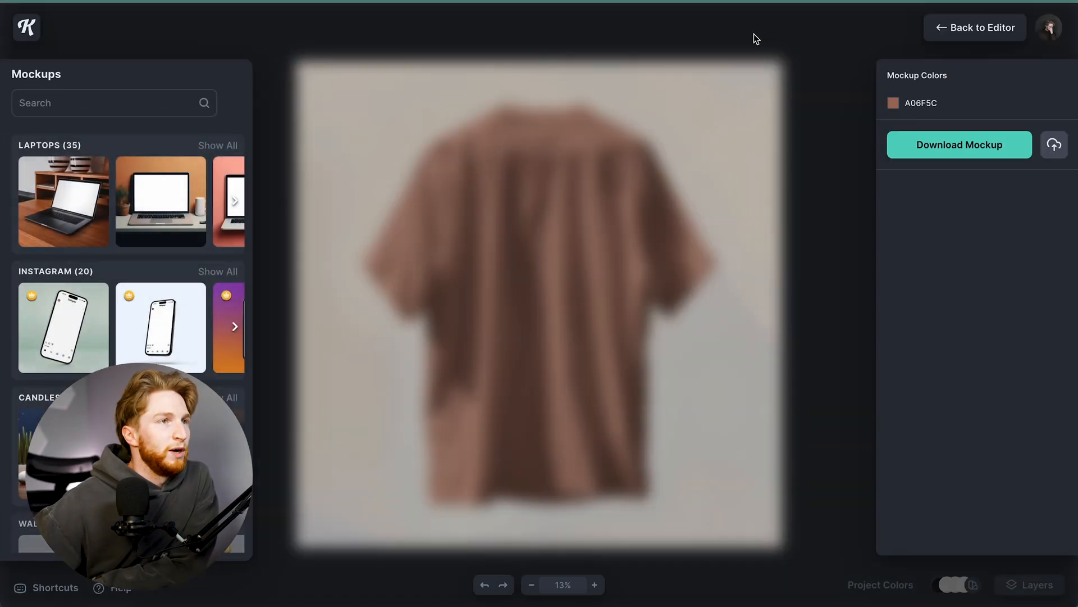
scroll(548, 312, "up", 5)
left_click_drag(548, 313, 536, 279)
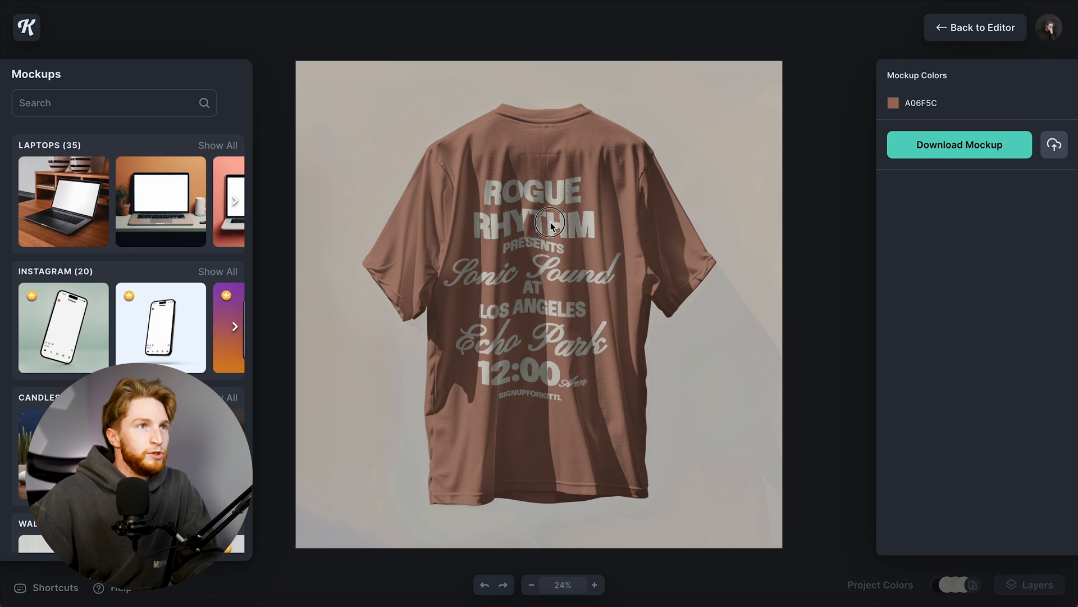
left_click(550, 231)
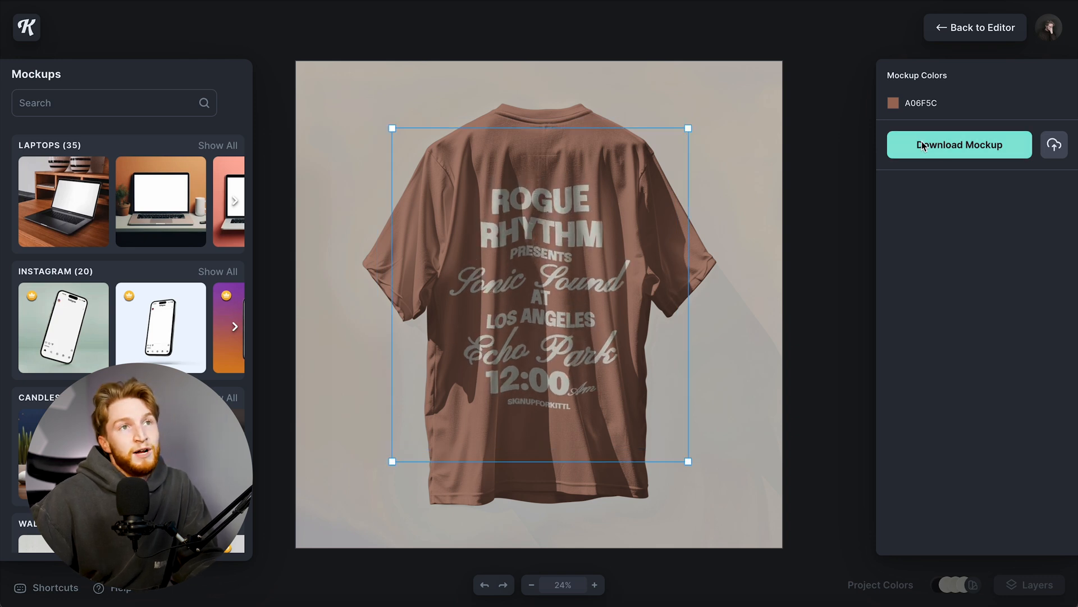
Bring the finished brown shirt mockup onto the canvas, remove its background and place it beneath Artboard 5.
left_click(942, 145)
left_click(989, 27)
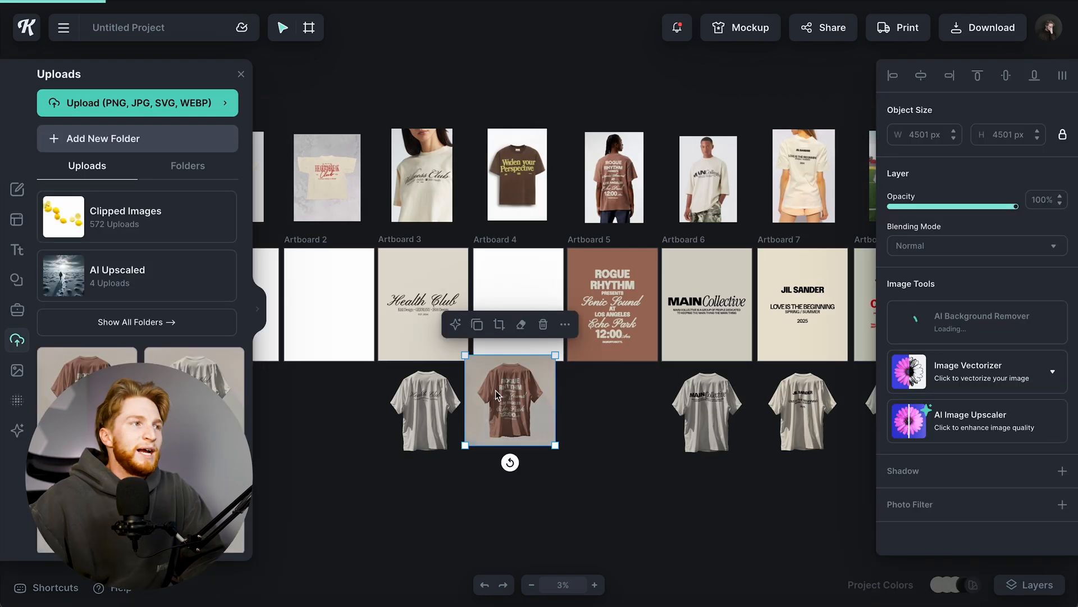
left_click(240, 74)
scroll(517, 416, "up", 5)
mouse_move(518, 416)
left_mouse_down()
mouse_move(245, 399)
mouse_move(248, 409)
mouse_move(807, 409)
left_mouse_up()
scroll(547, 410, "right", 5)
left_click_drag(534, 418, 650, 422)
left_click(438, 349)
key("shift+1")
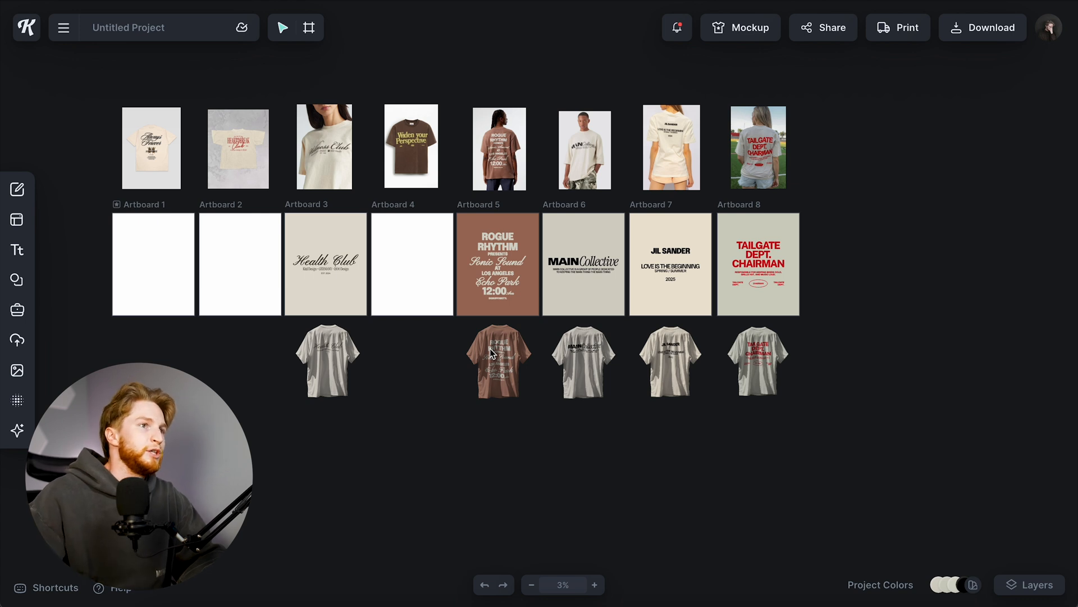
Fill Artboard 4 with the dark brown 4E382B, based on the "Widen your Perspective" reference shirt.
scroll(386, 264, "up", 5)
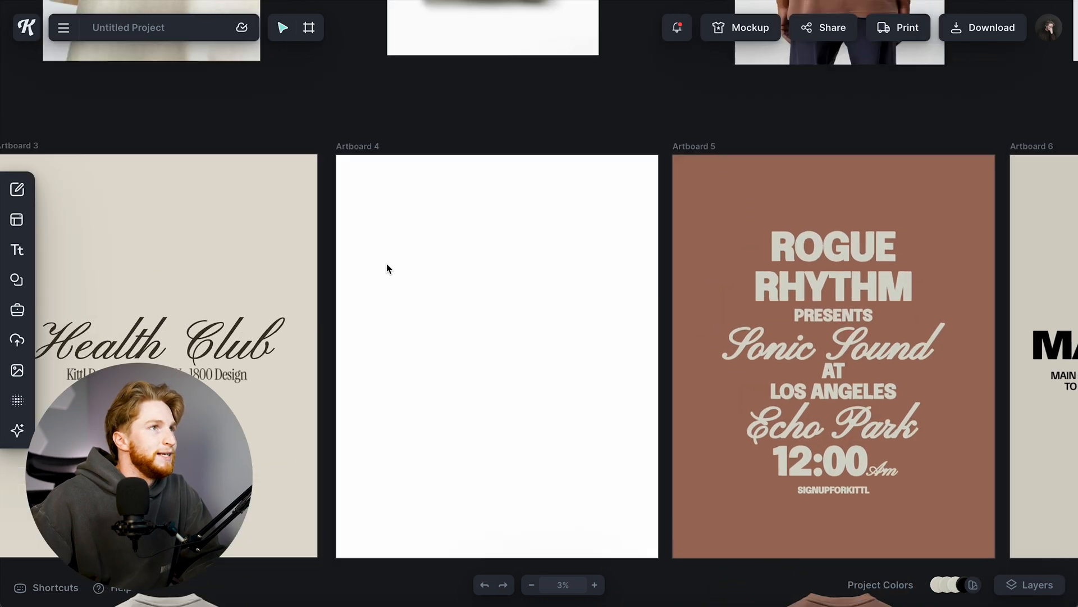
left_click(352, 164)
scroll(825, 303, "up", 2)
left_click(893, 302)
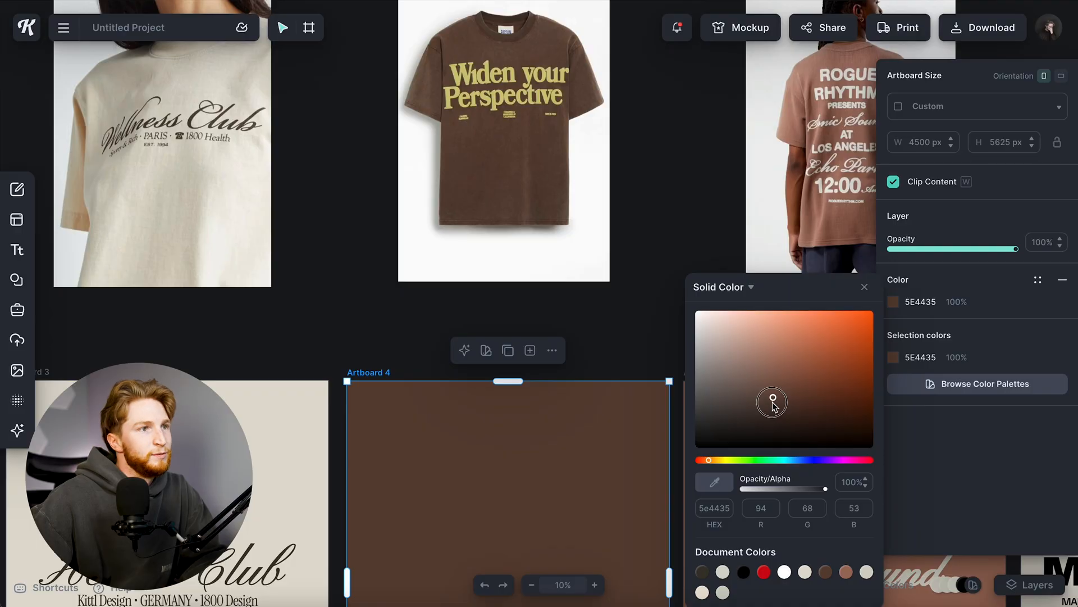
left_click_drag(774, 403, 774, 409)
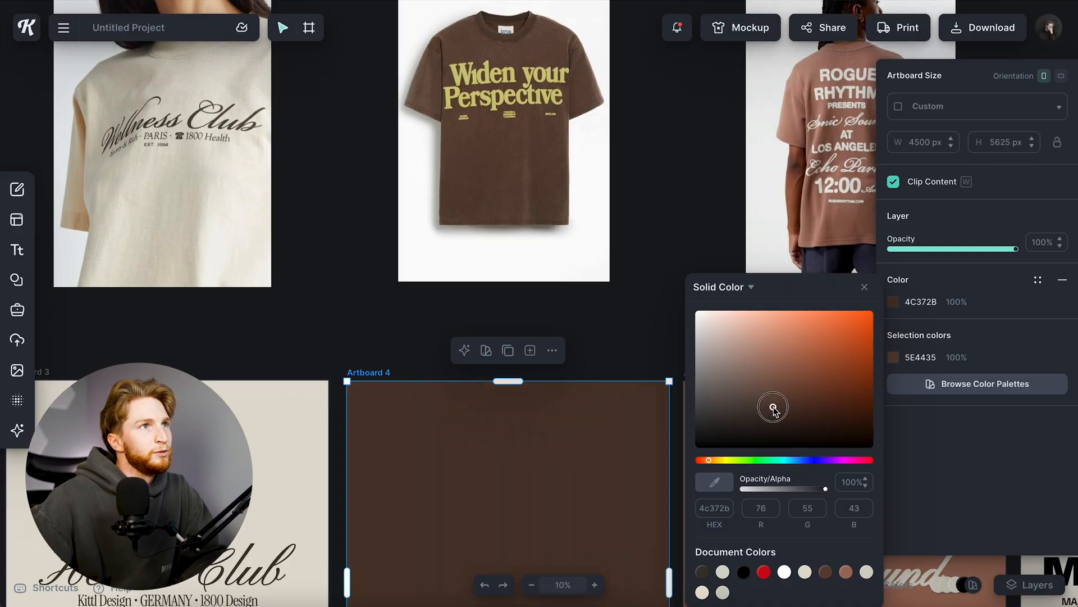
left_click(864, 288)
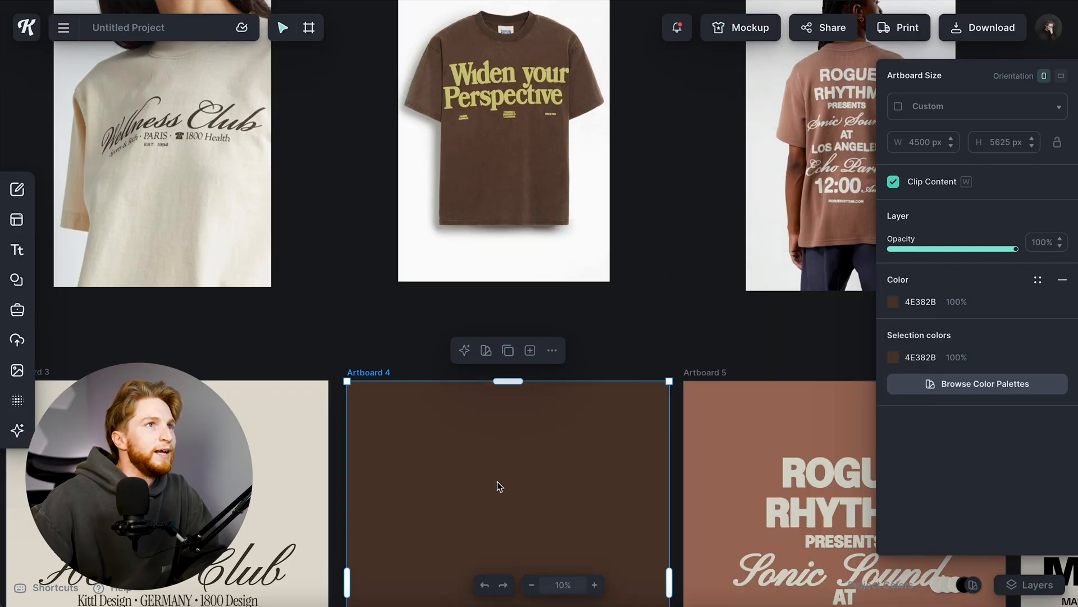
Add a headline text about 2780 px wide on Artboard 4 and colour it C9C67D, sampled from the reference shirt's lettering.
key("t")
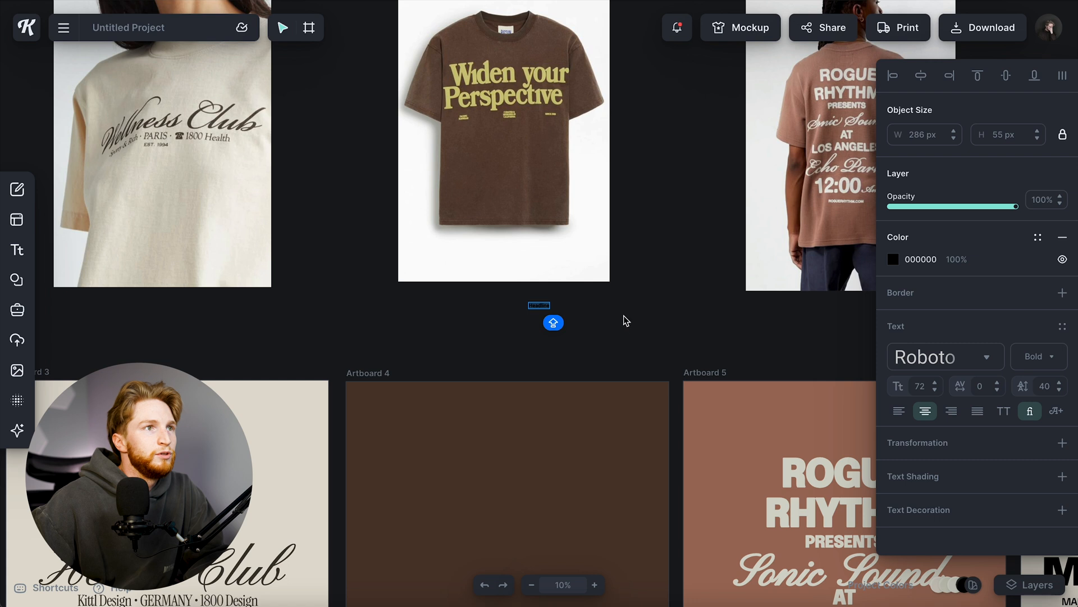
left_click_drag(539, 306, 536, 439)
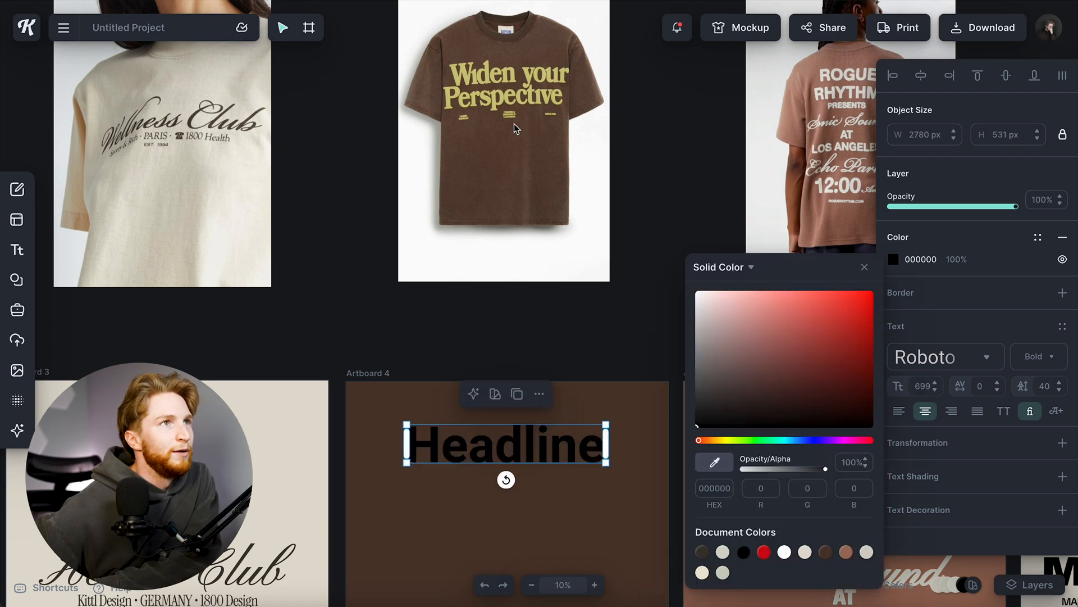
left_click(518, 100)
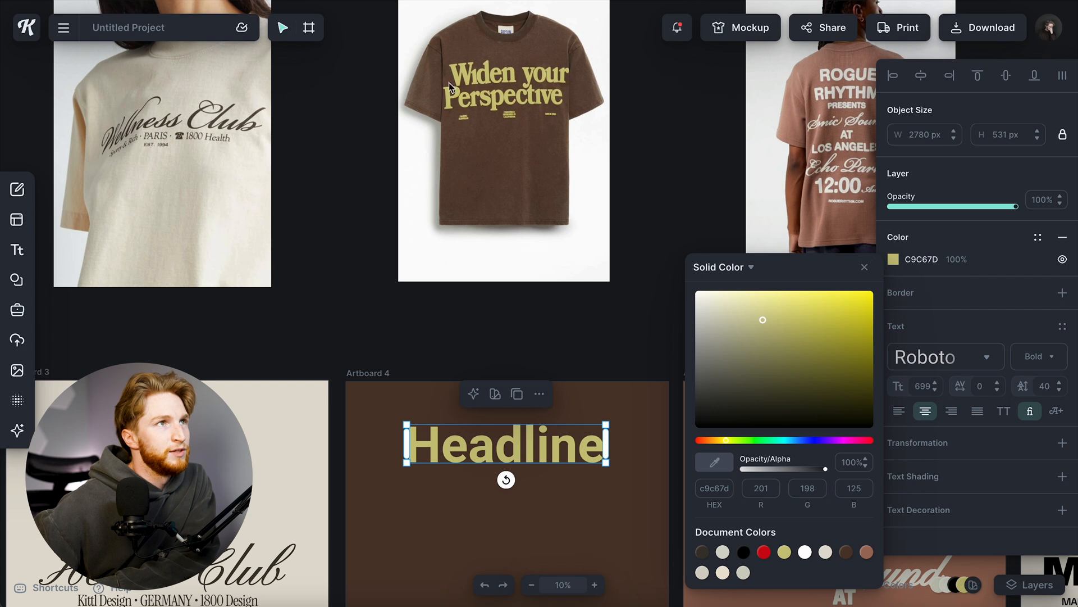
left_click(865, 267)
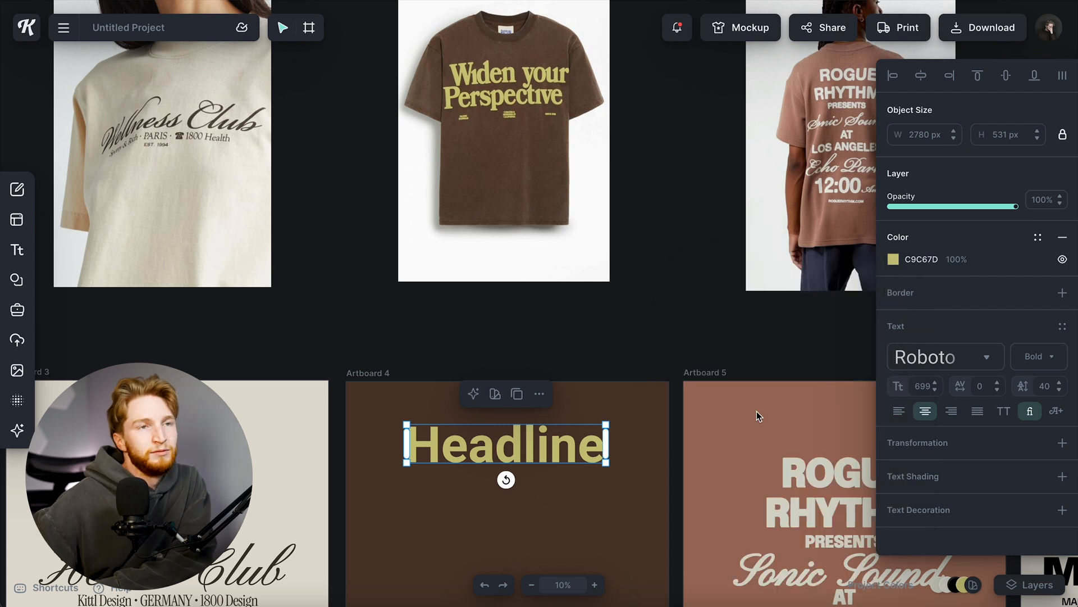
Set the headline's typeface to Instrument Serif and rewrite it as "Widen your Perspective" on two lines.
left_click(946, 362)
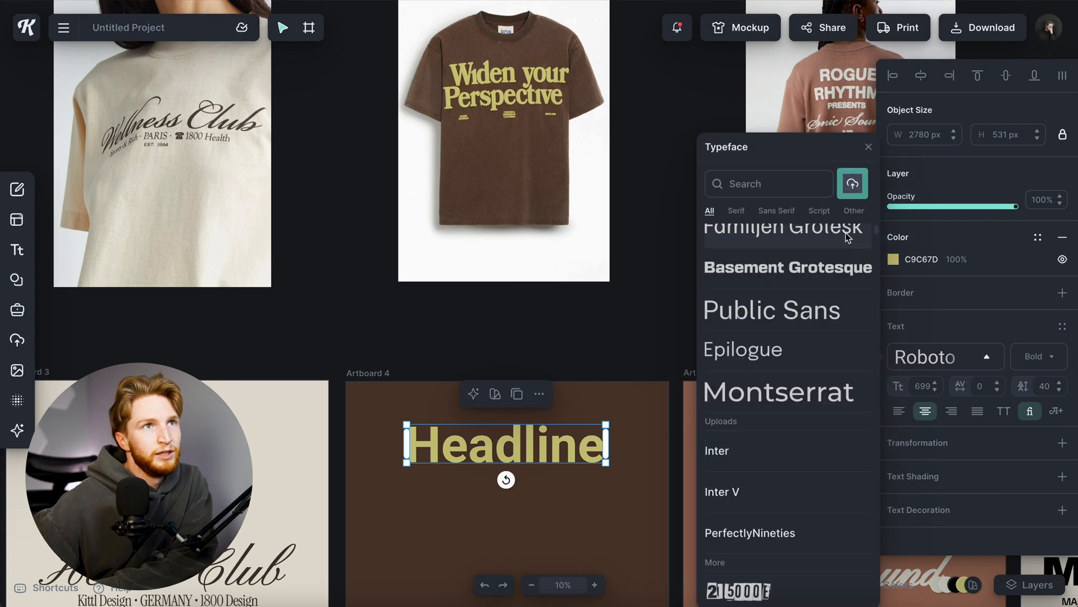
left_click(735, 211)
scroll(760, 421, "down", 5)
left_click(759, 425)
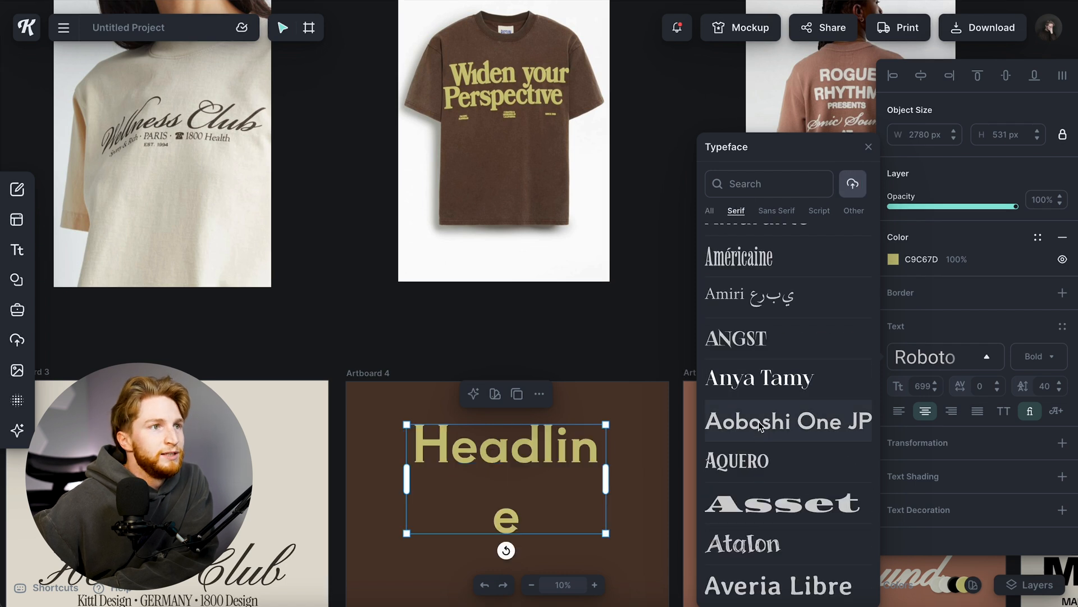
scroll(759, 425, "up", 3)
scroll(775, 433, "down", 10)
left_click(775, 432)
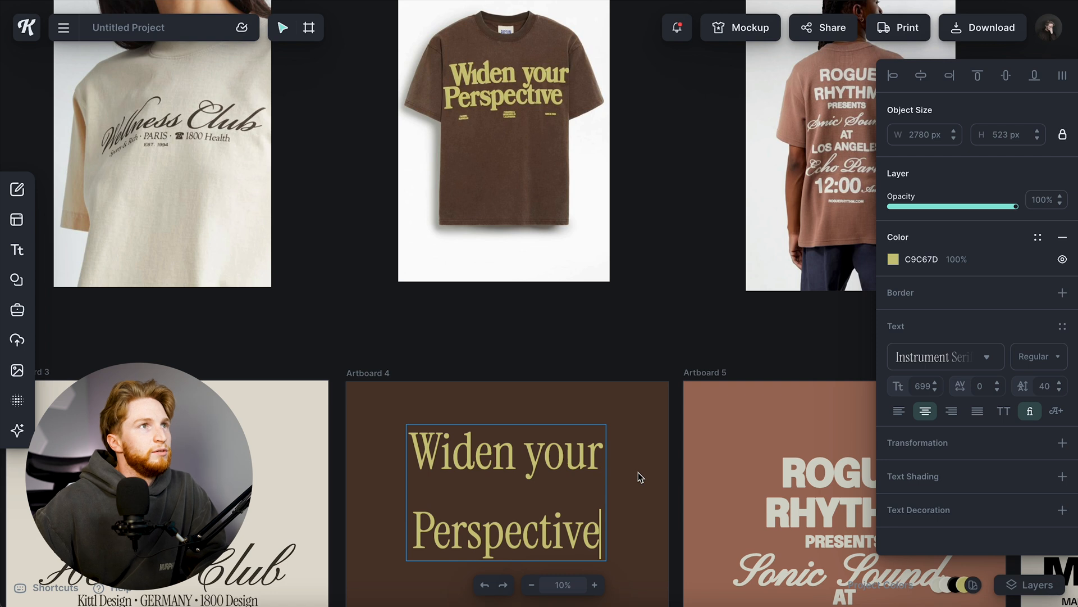
Widen the "Widen your Perspective" text box to about 4287 px.
left_click(632, 475)
left_click_drag(606, 483, 660, 483)
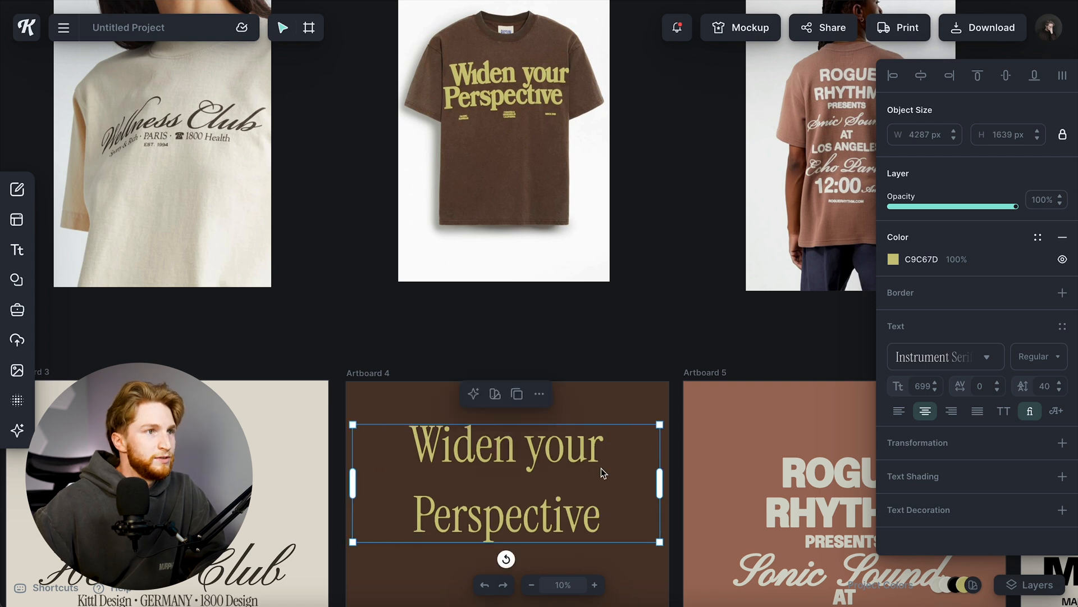
Try left-aligning the two-line headline and undo back to the original single-line headline text.
key("ctrl+shift+l")
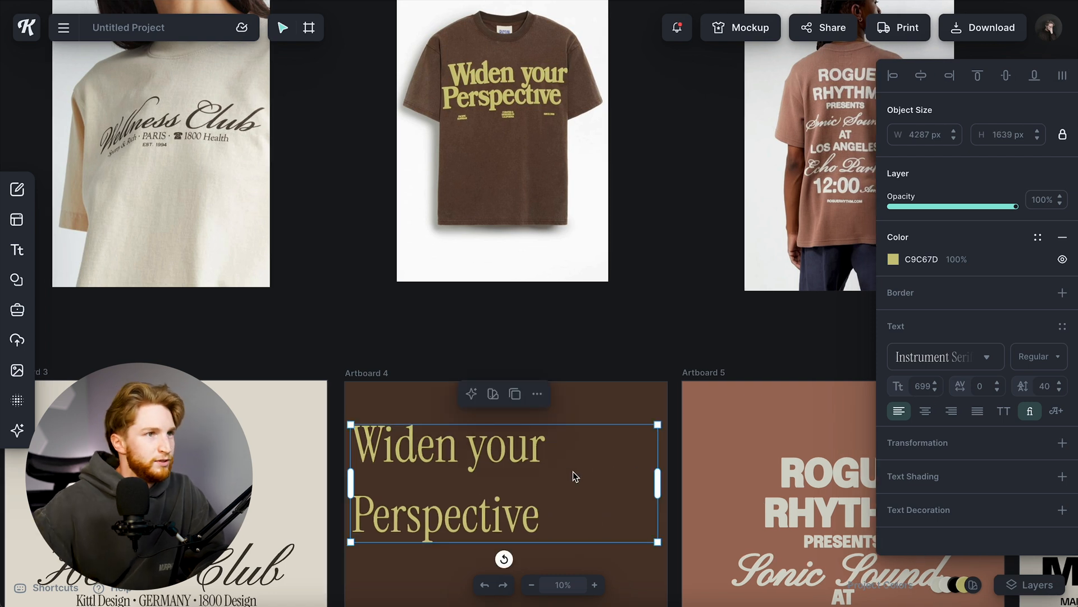
key("ctrl+z")
key("ctrl+z")
key("ctrl+z")
Rewrite the headline as only "Widen your" and delete the duplicate headline placed below it.
left_click_drag(559, 455, 559, 528)
double_click(504, 449)
type("Widen your")
left_click(558, 532)
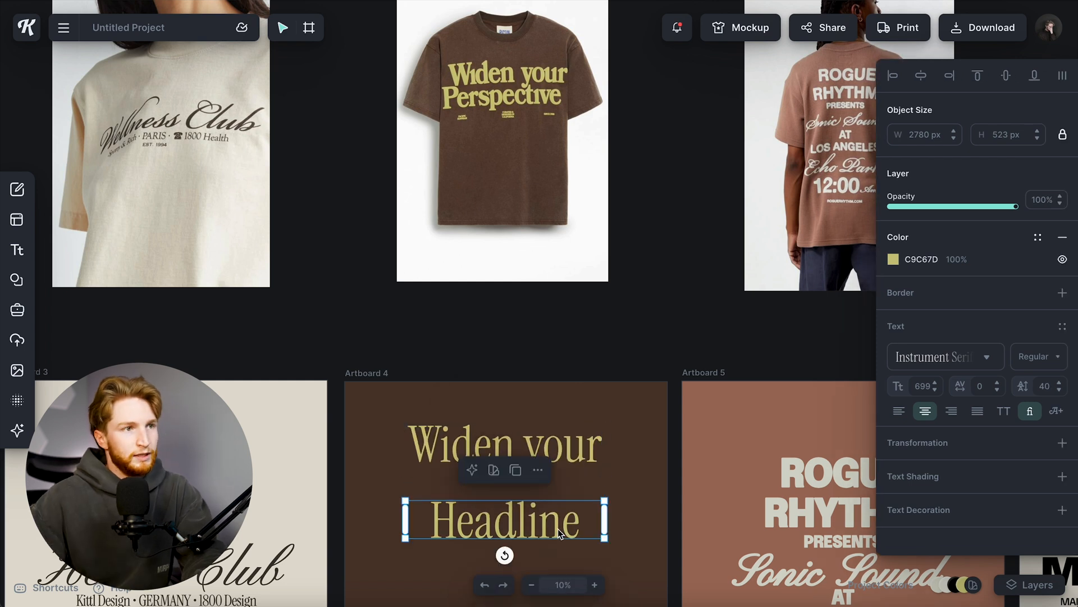
key("Delete")
Thicken "Widen your" with the third text-shading style in C9C67D, using offset 0 and outline width 23.
left_click(505, 446)
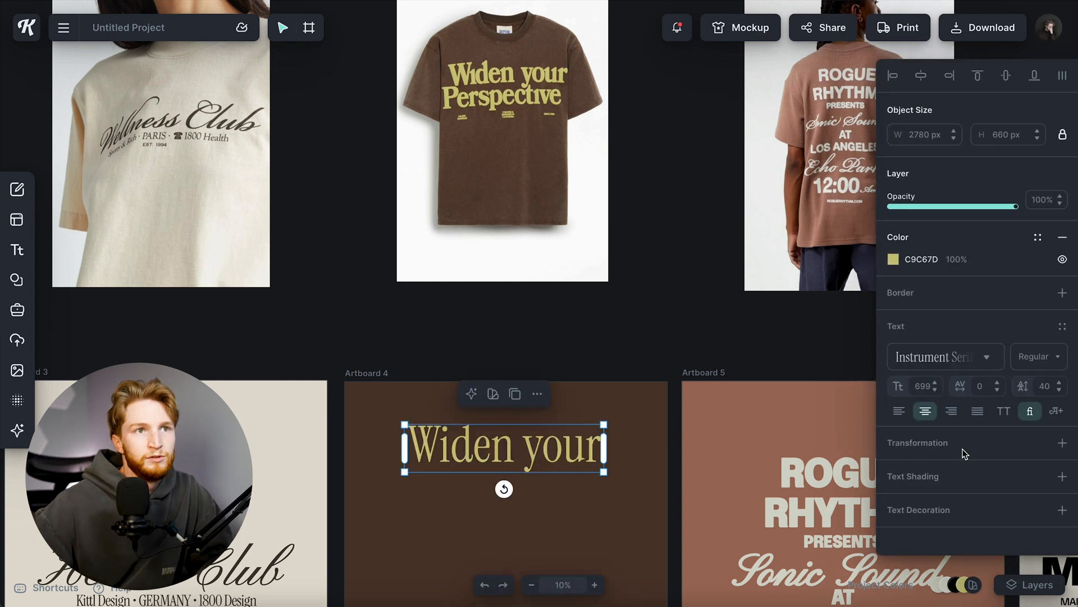
left_click(966, 476)
left_click(1000, 382)
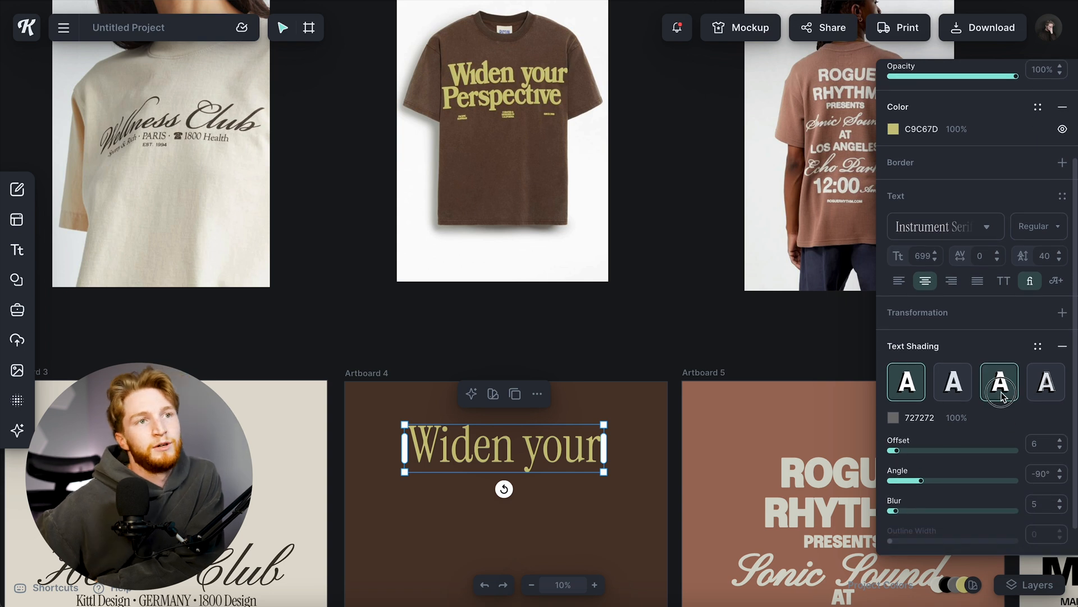
left_click(893, 417)
left_click(764, 592)
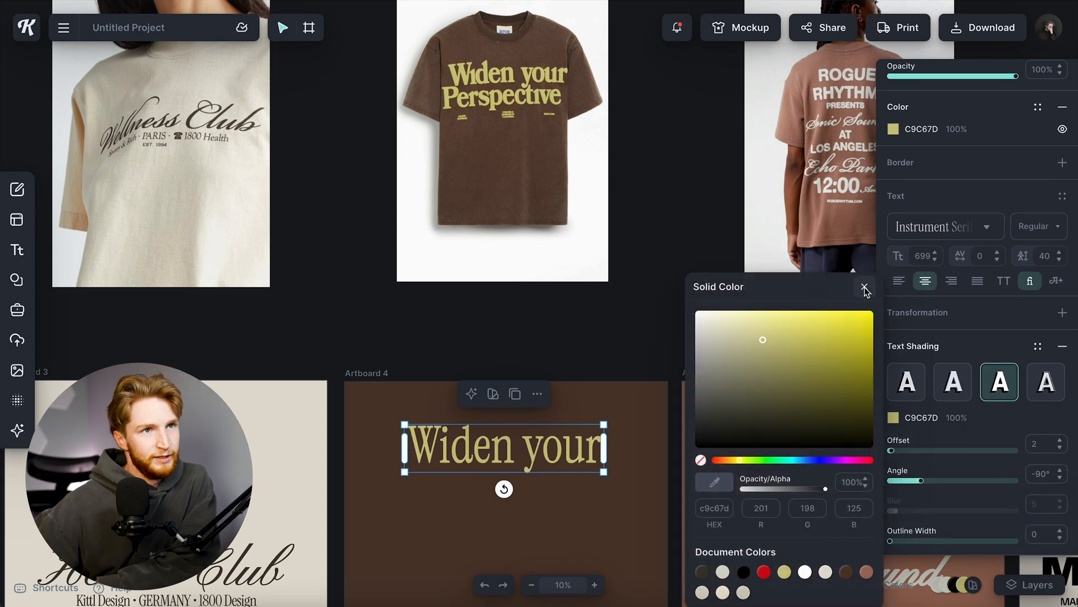
left_click(865, 288)
left_click_drag(892, 541, 920, 539)
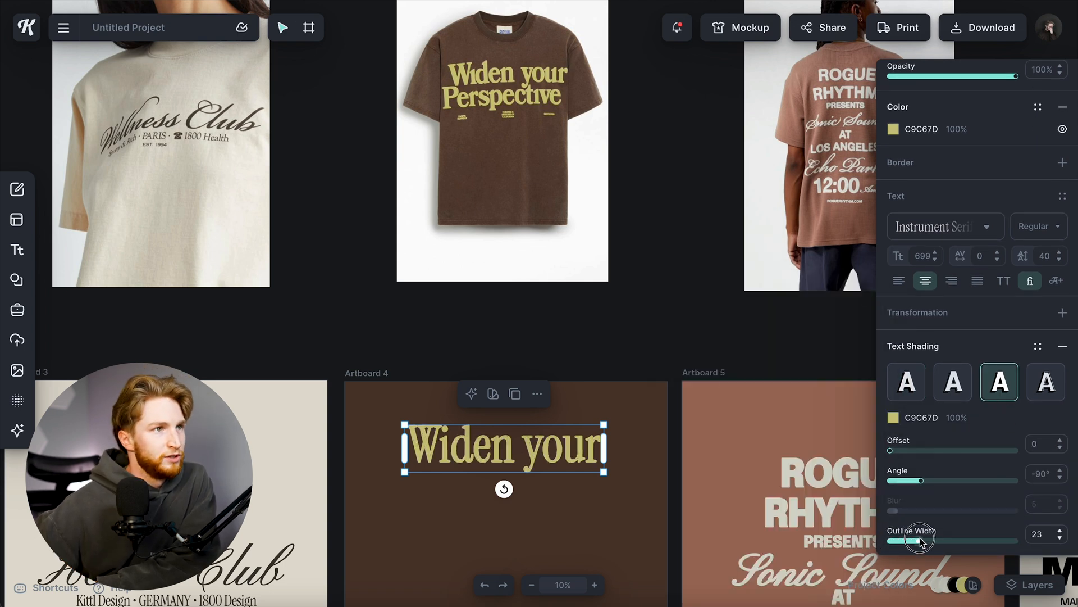
Set the letter spacing of "Widen your" to -40.
left_click(992, 254)
type("-")
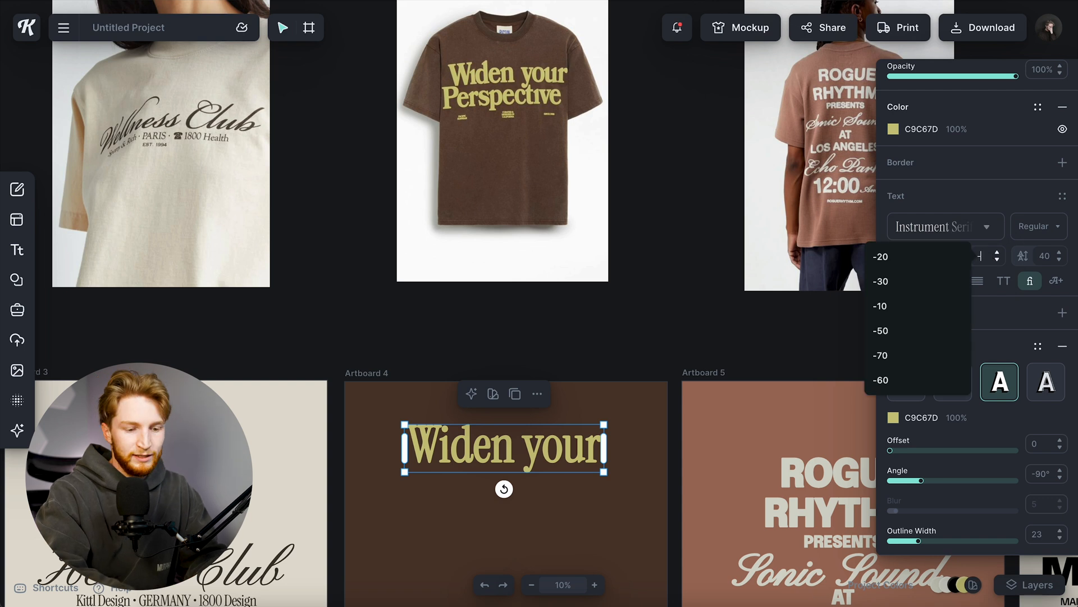
type("40")
key("Return")
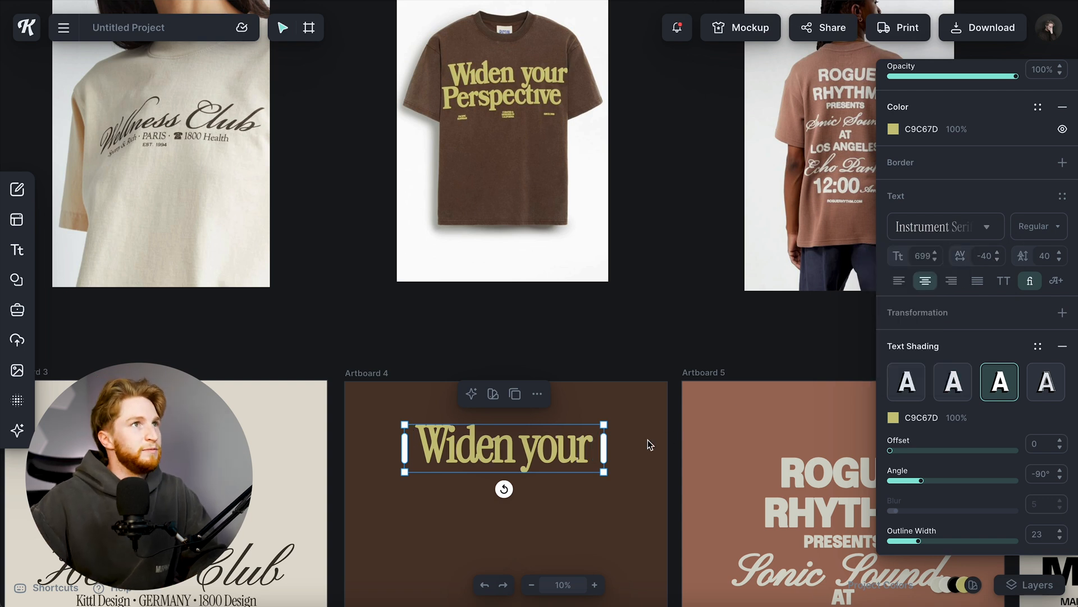
Duplicate the "Widen your" line, rewrite the copy as "Perspective" and place it tightly beneath the first line.
double_click(504, 447)
key("Return")
type("Persp")
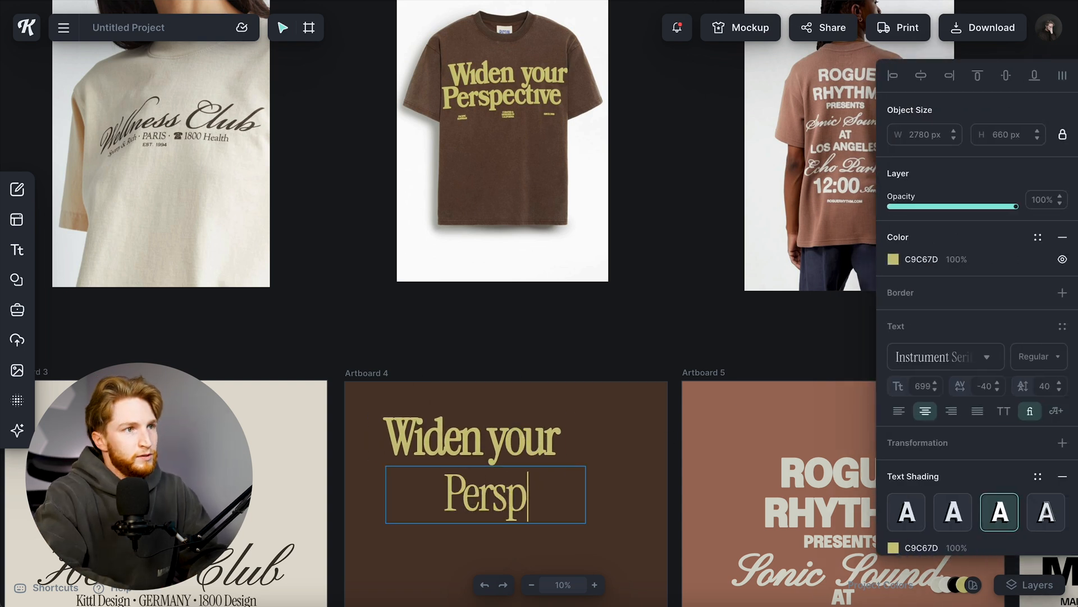
type("ective")
left_click(494, 495)
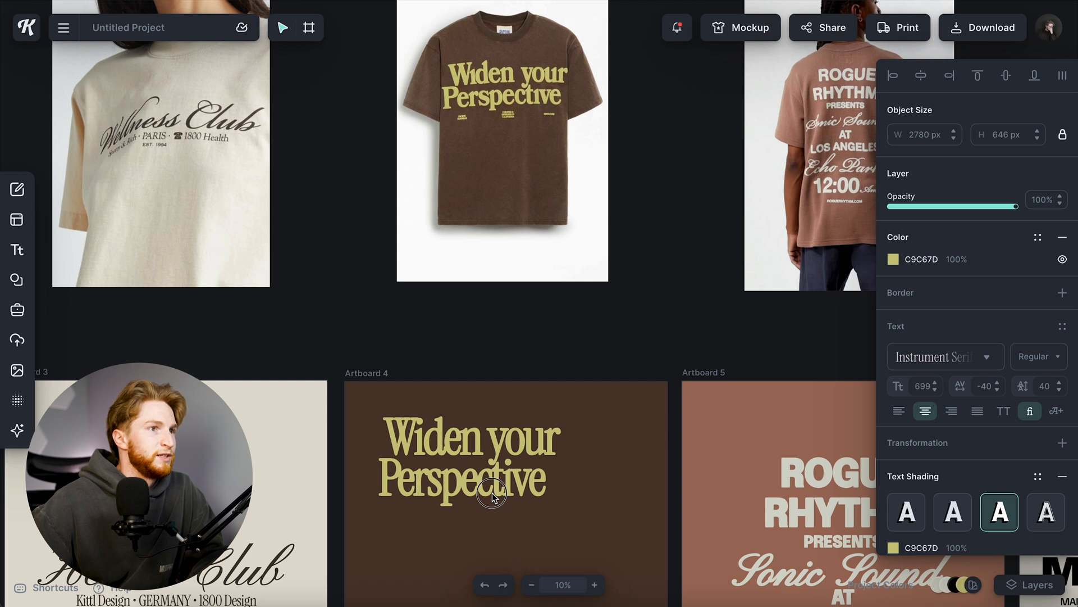
left_click(500, 497)
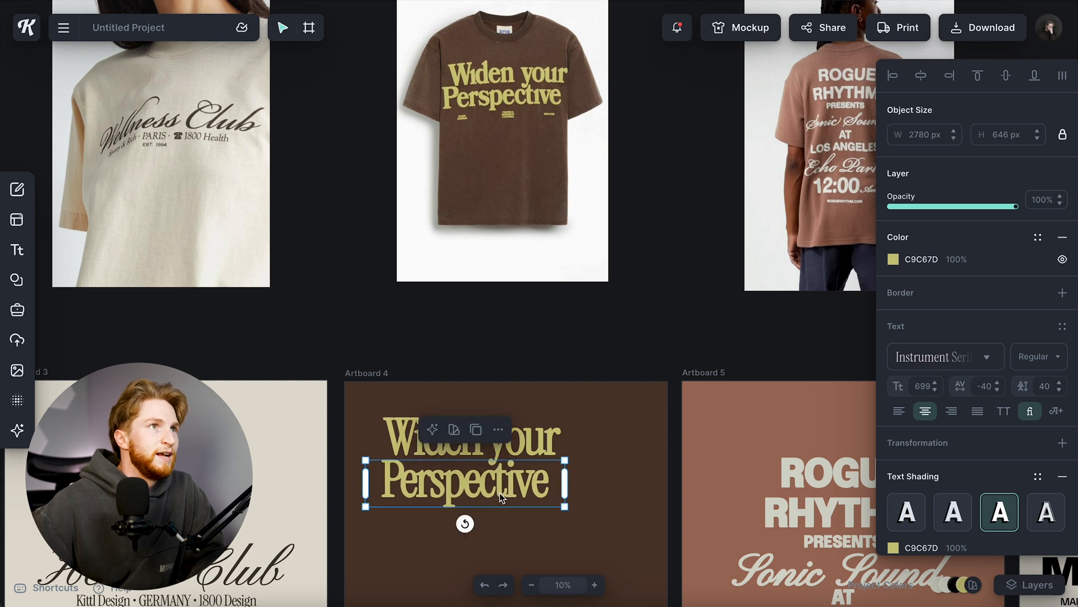
Paste the "PRESENTS" text below the headline on Artboard 4 and set its fill and shading colours to C9C67D.
left_click(628, 386)
scroll(632, 387, "down", 4)
key("ctrl+v")
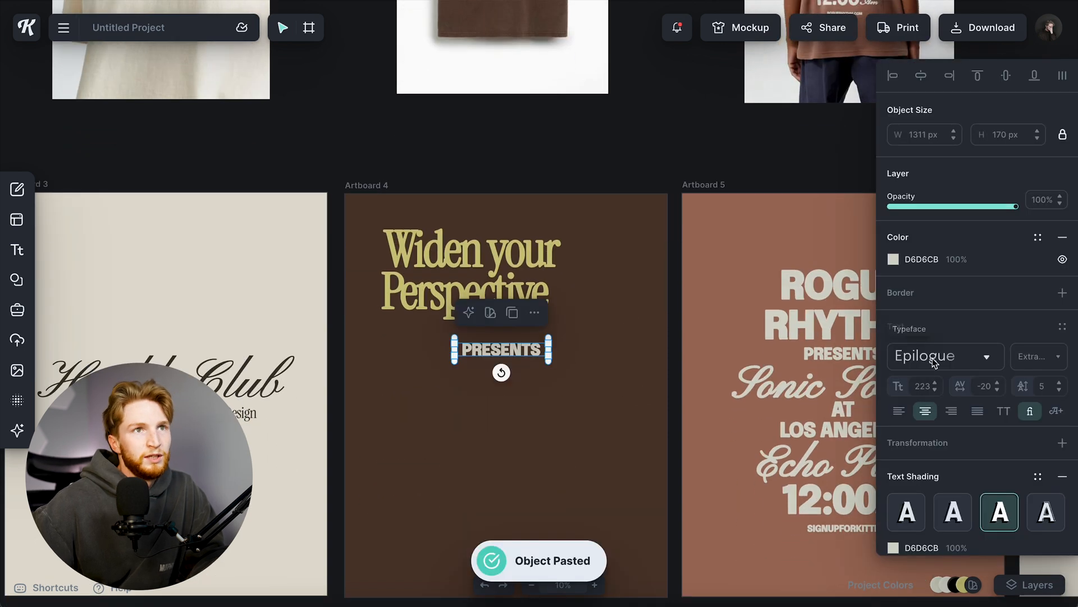
scroll(882, 256, "down", 3)
left_click(893, 384)
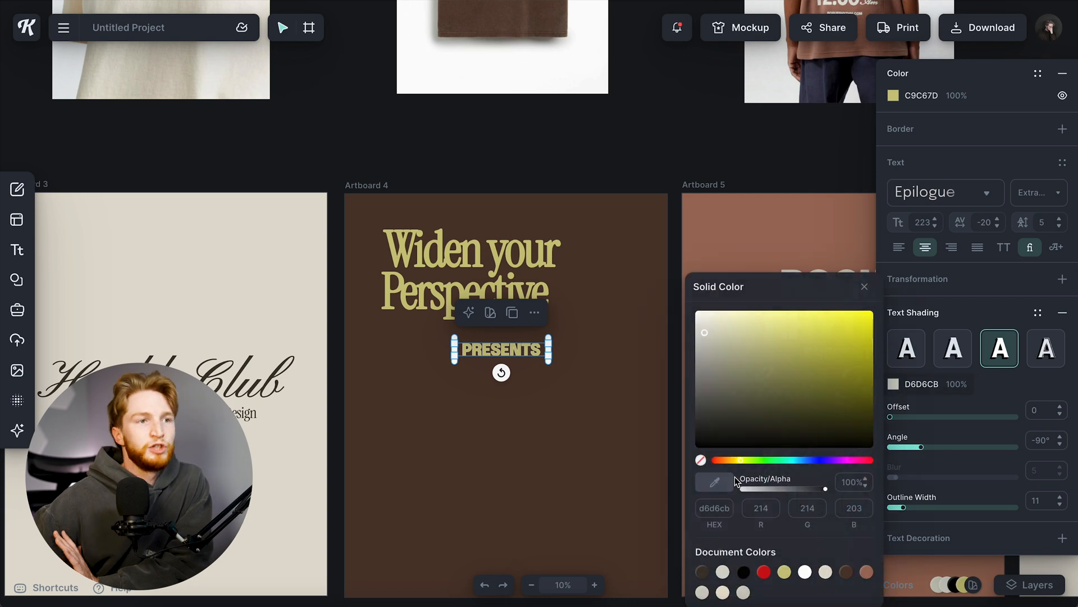
left_click(865, 287)
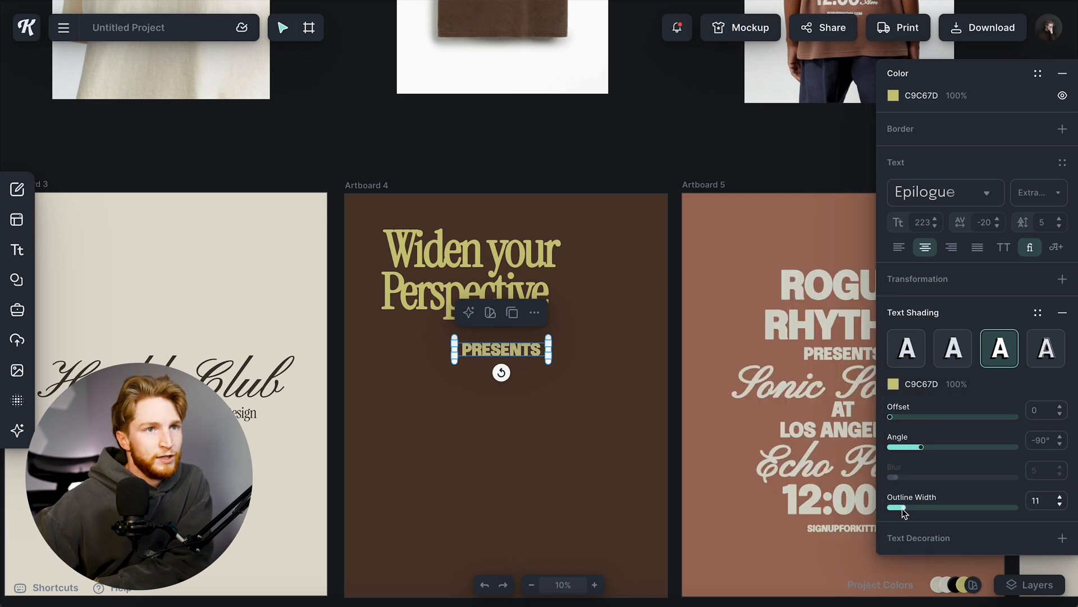
Rewrite the pasted text as "OPEN UP YOUR MIND A BIT" and flank it with copies reading "FREE YOURSELF" and "HAVE SOME FUN".
left_click(518, 398)
double_click(503, 360)
type("OPE")
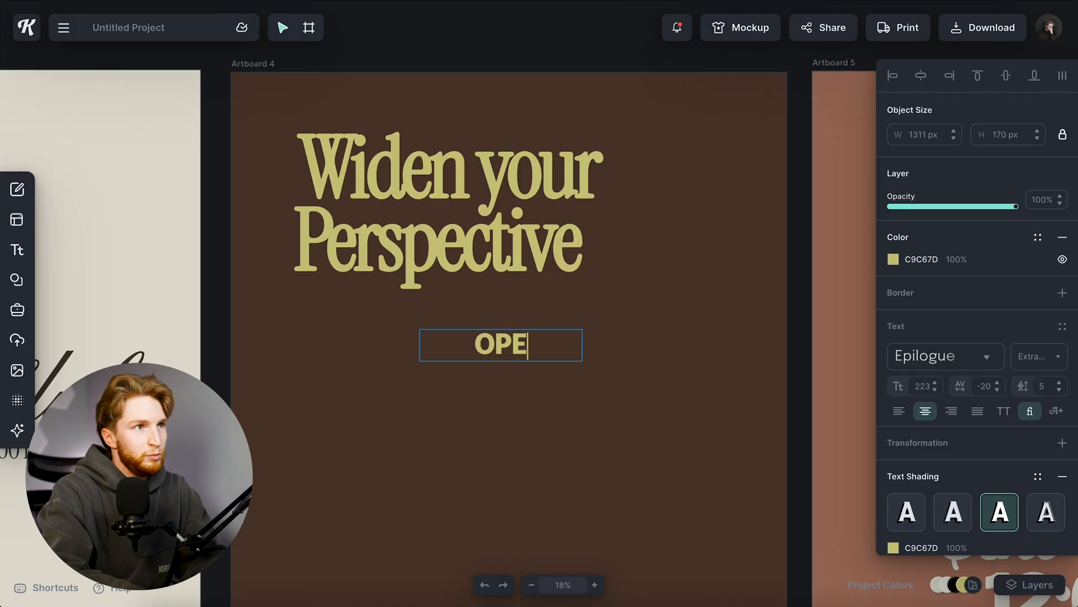
type("N UP YOUR MIND A BIT")
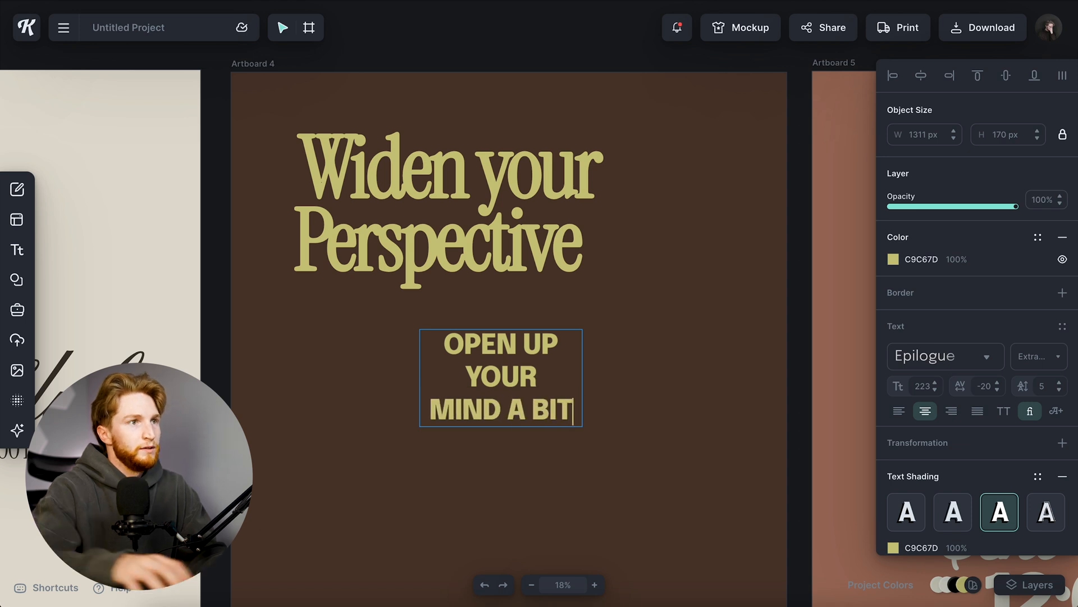
key("Escape")
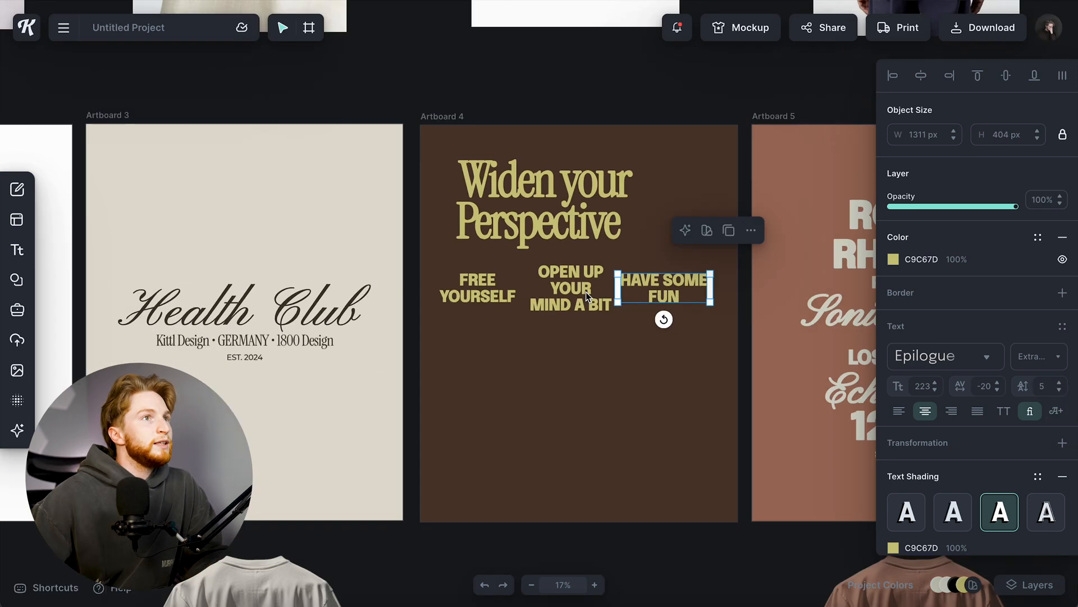
Scale the three small captions down together to font size 121 and spread them apart below the headline.
scroll(585, 291, "up", 5)
left_click_drag(628, 442, 453, 361)
left_click_drag(700, 407, 643, 399)
left_click(648, 375)
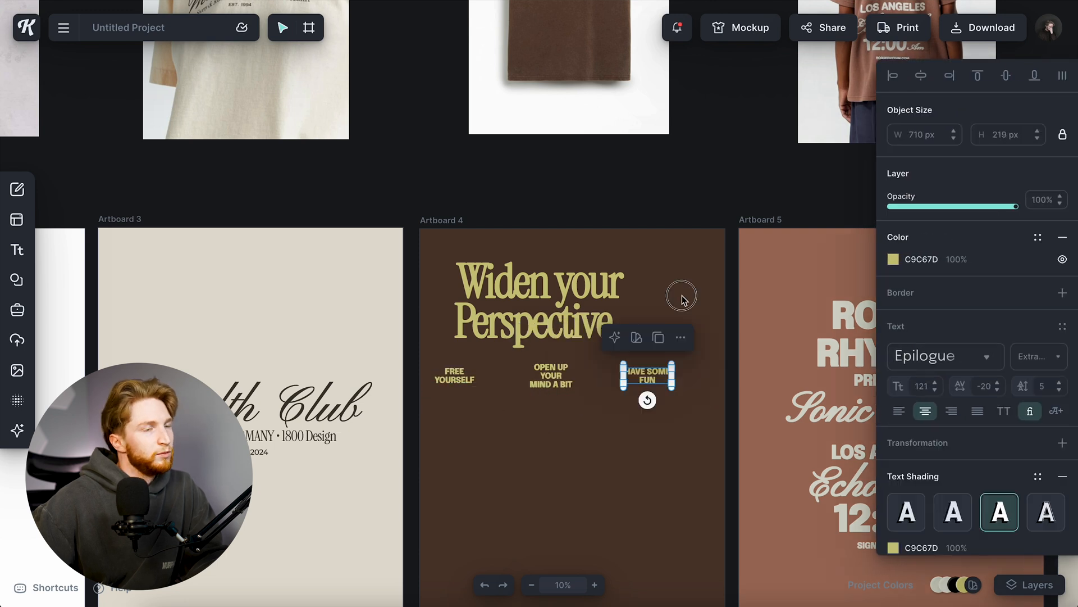
Space the three captions evenly in a row and scale them together to about 3119 px wide at font size 91.
key("Escape")
scroll(661, 308, "up", 3)
scroll(646, 337, "down", 2)
left_click_drag(578, 425, 685, 400)
left_click(569, 400, "shift")
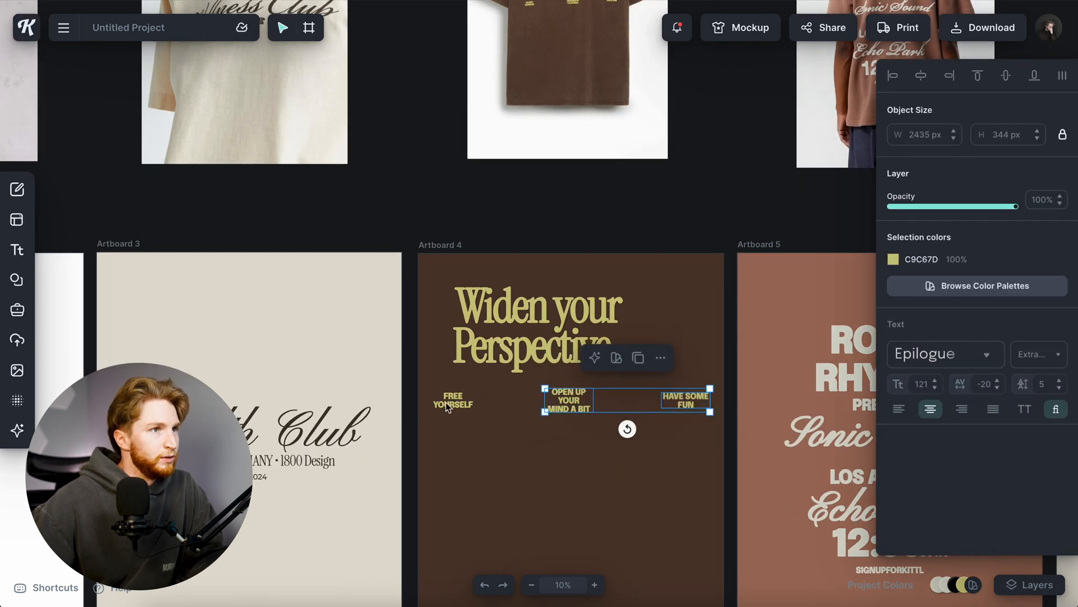
left_click(448, 407, "shift")
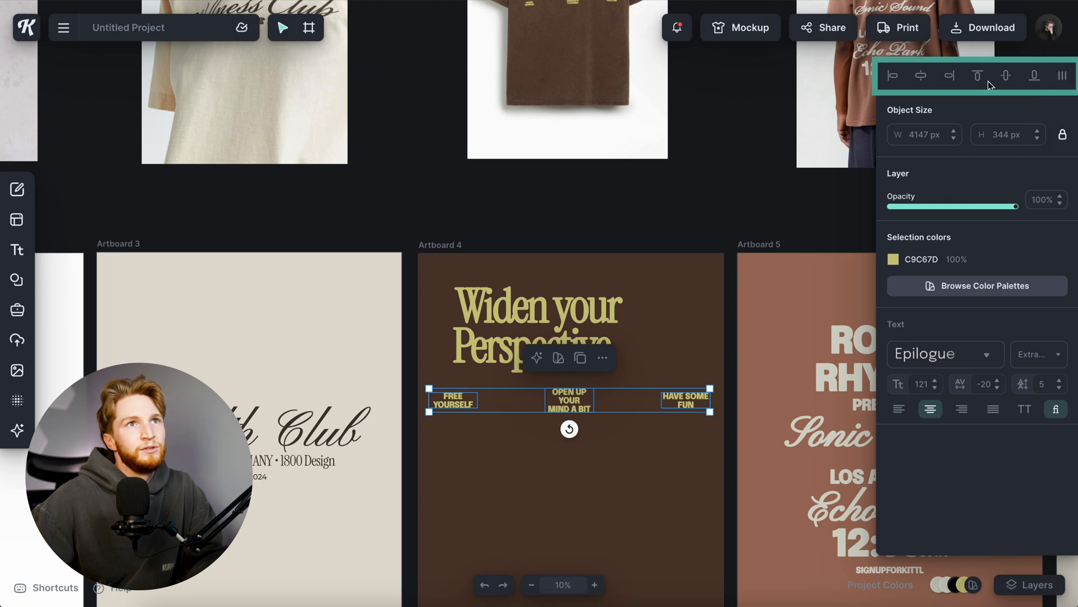
scroll(663, 346, "up", 2)
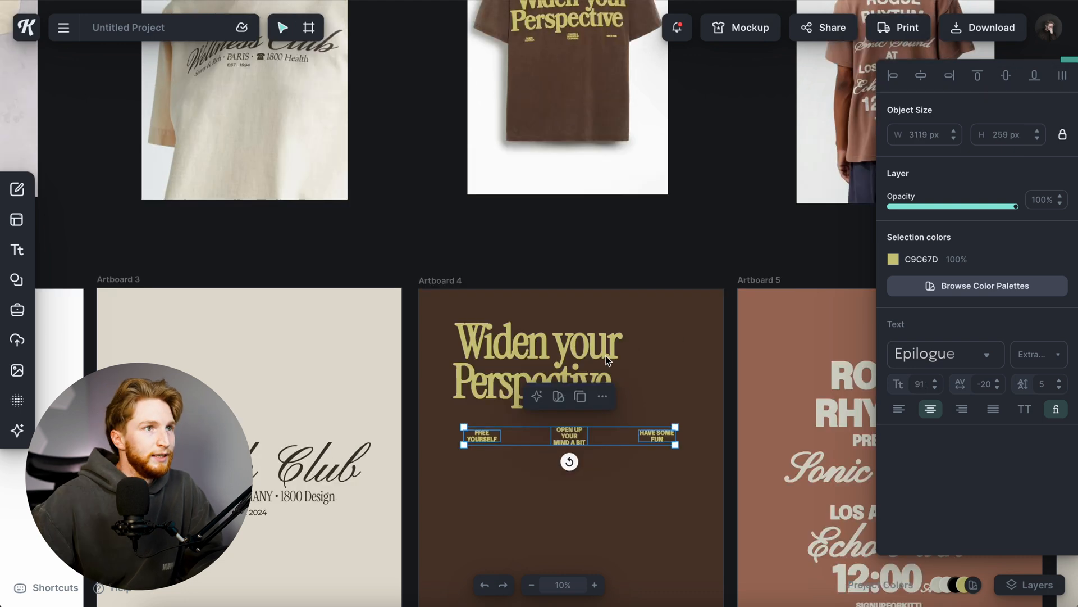
Enlarge the "Widen your" and "Perspective" lines together to about 4344 px wide on Artboard 4.
left_click(596, 363)
left_click(592, 363)
left_click(591, 349, "shift")
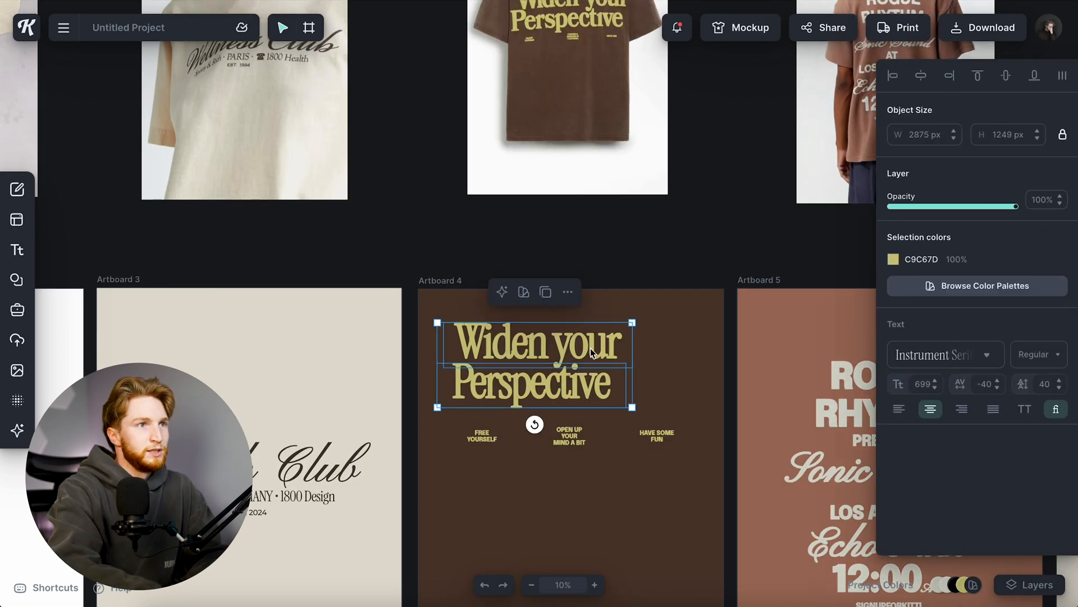
left_click_drag(633, 408, 668, 418)
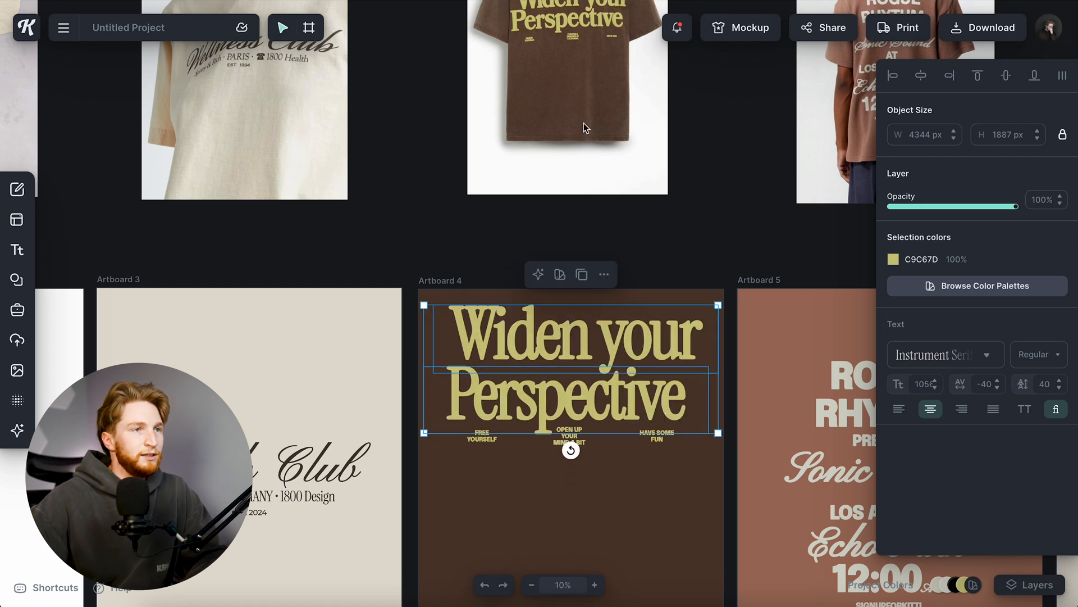
Move the complete "Widen your Perspective" design with its captions to the vertical middle of Artboard 4.
left_click(612, 525)
scroll(612, 525, "down", 2)
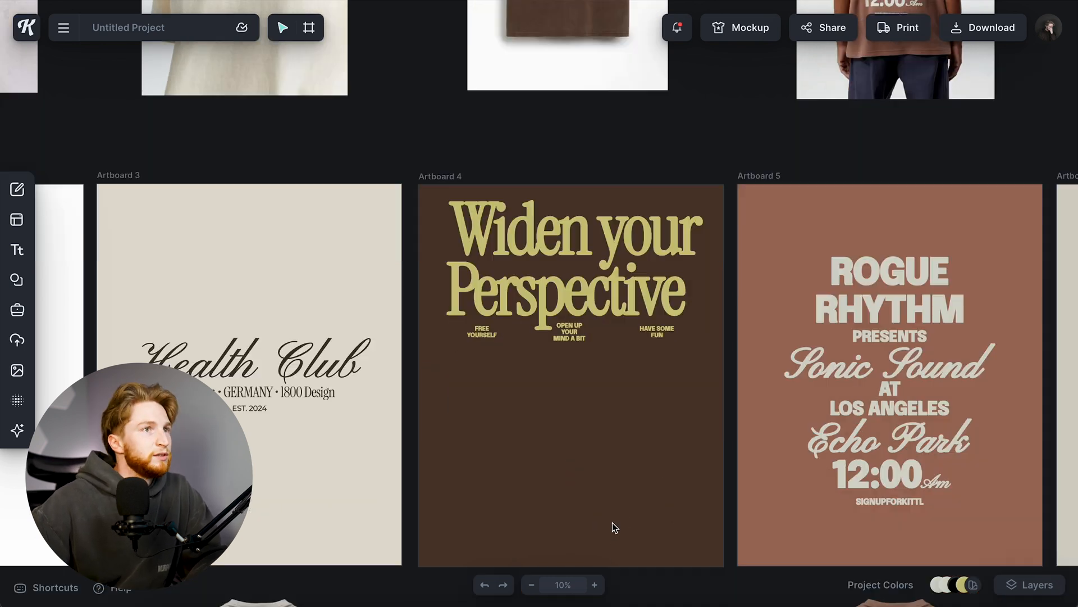
left_click_drag(428, 187, 710, 389)
scroll(652, 268, "up", 6)
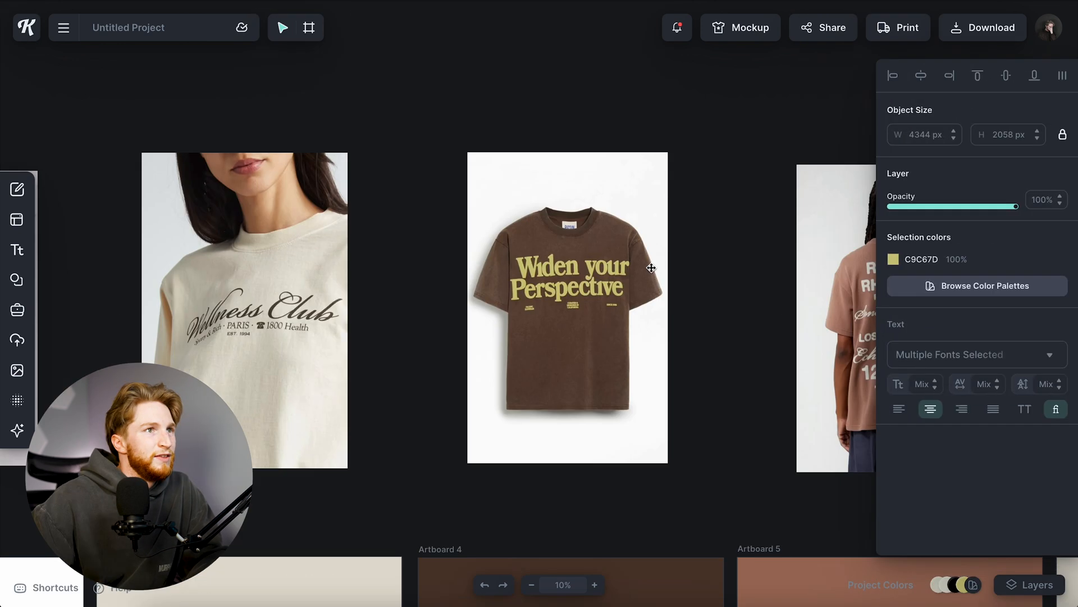
scroll(650, 278, "down", 5)
Preview Artboard 4's design on the dark brown T-shirt mockup and scale it down to fit the shirt's back.
left_click(719, 319)
left_click(769, 33)
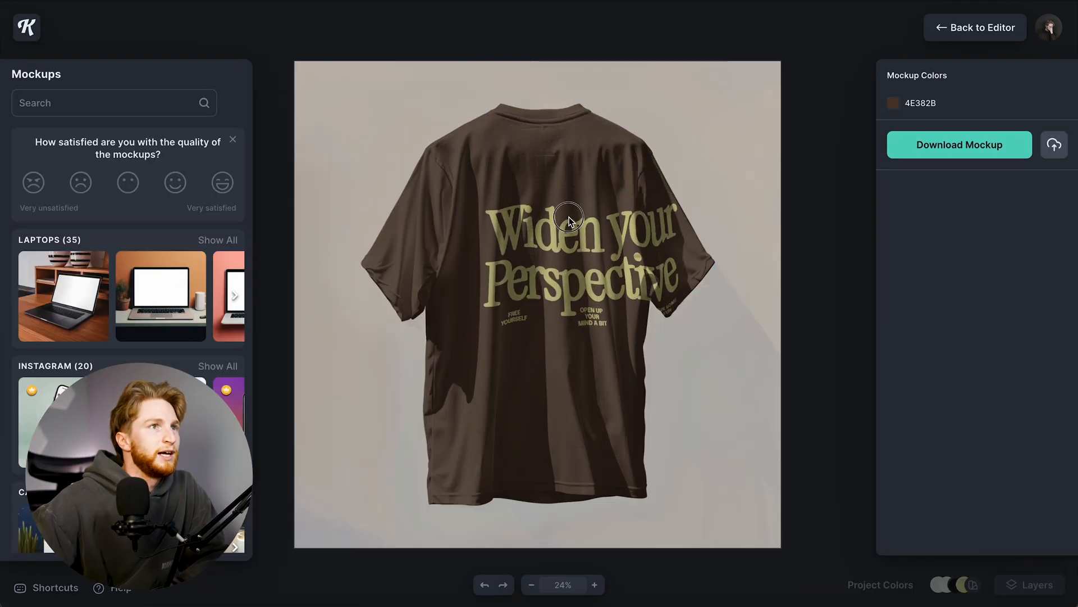
left_click(547, 202)
left_click_drag(691, 426, 664, 402)
Add the finished shirt mockup to the project as an image and remove its background with the AI Background Remover.
left_click(587, 271)
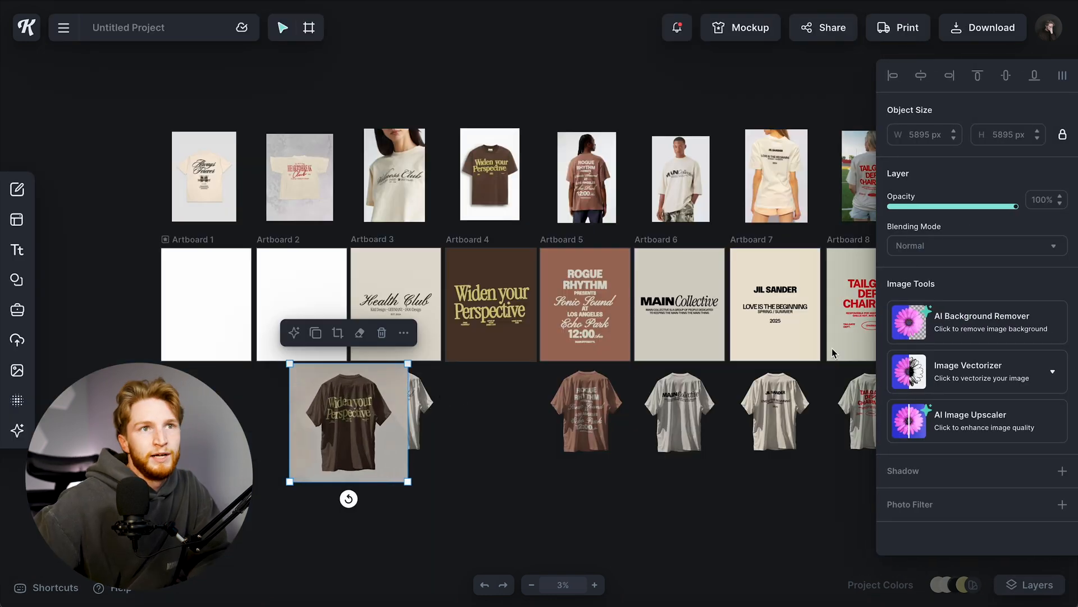
left_click(971, 320)
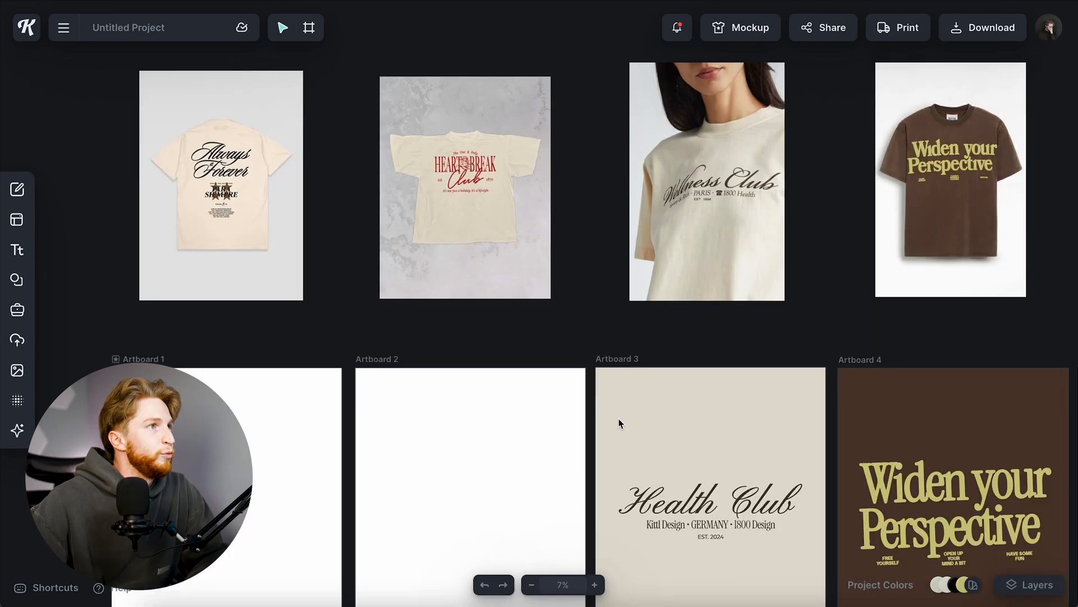
Examine the lettering and layout of the "Heartbreak Club" reference shirt above Artboard 2.
scroll(618, 418, "left", 3)
scroll(619, 418, "down", 1)
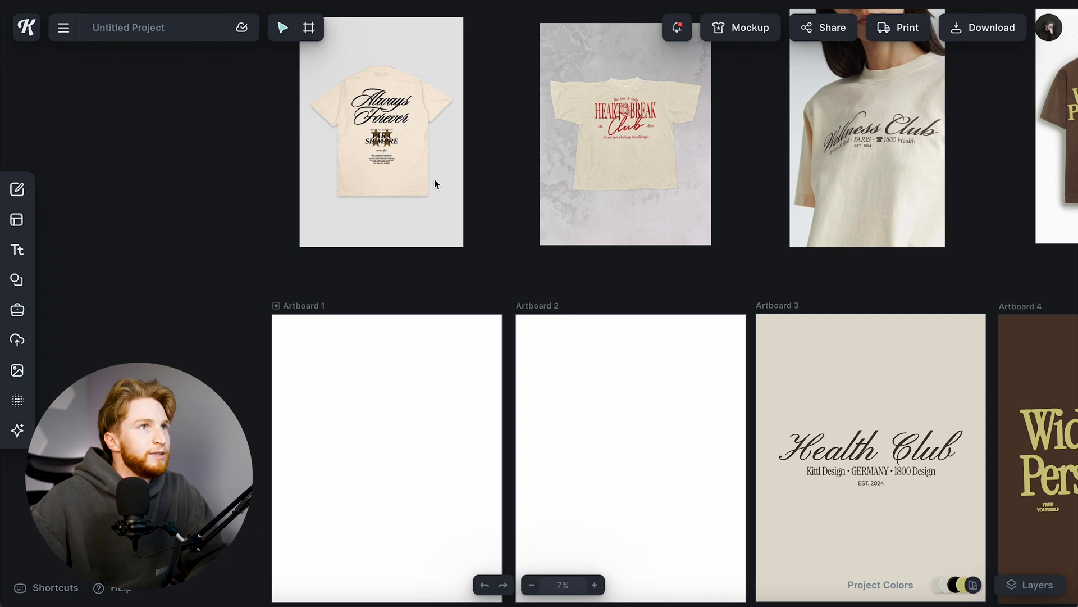
scroll(436, 183, "right", 3)
scroll(547, 161, "up", 5)
scroll(548, 214, "up", 3)
scroll(548, 213, "left", 2)
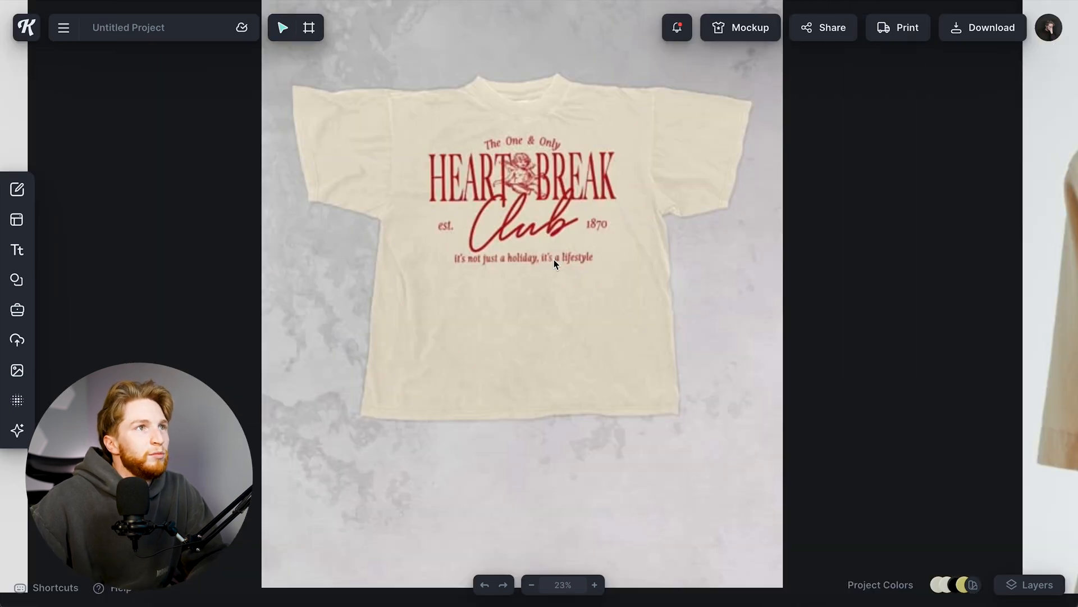
scroll(556, 267, "down", 5)
scroll(558, 272, "down", 3)
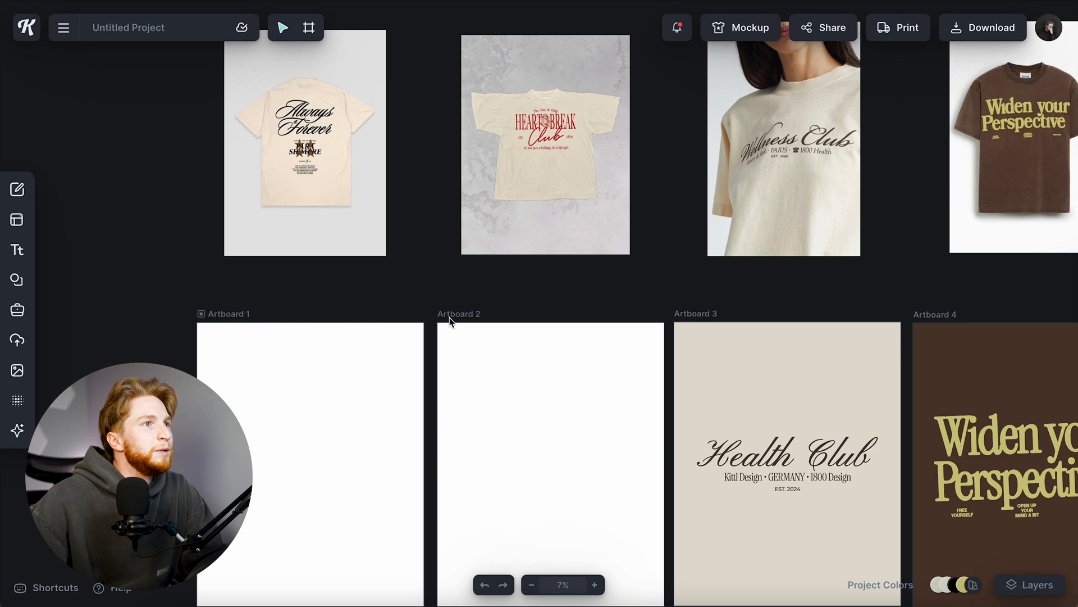
Fill Artboard 2 with the beige DDD4C3, sampled from the "Heartbreak Club" reference shirt.
left_click(450, 315)
left_click(555, 160)
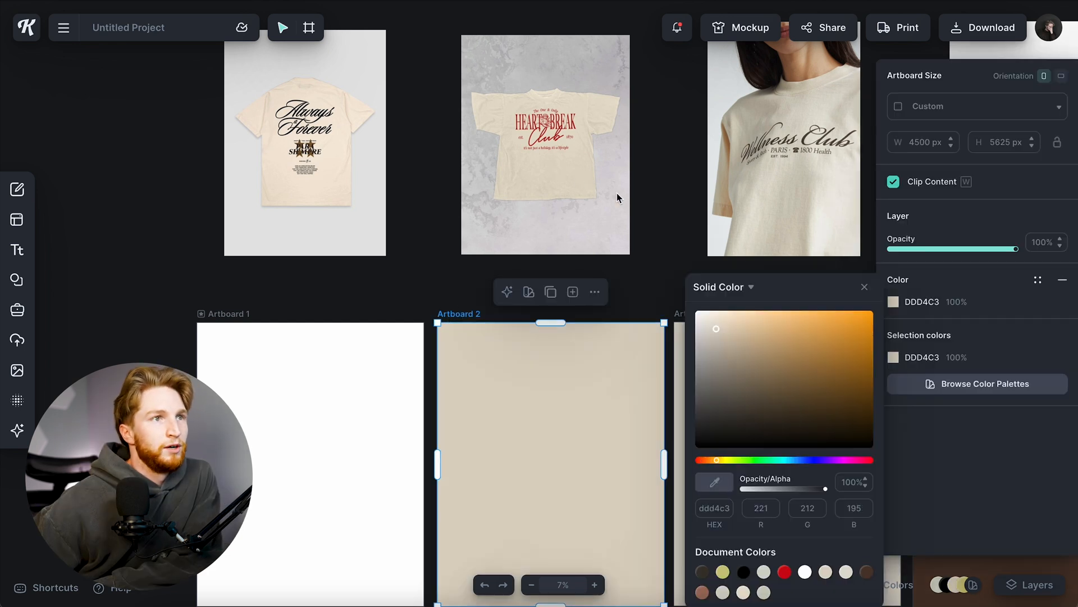
left_click(864, 286)
Add a headline text to the upper part of Artboard 2 and enlarge it to about 1919 px wide.
key("t")
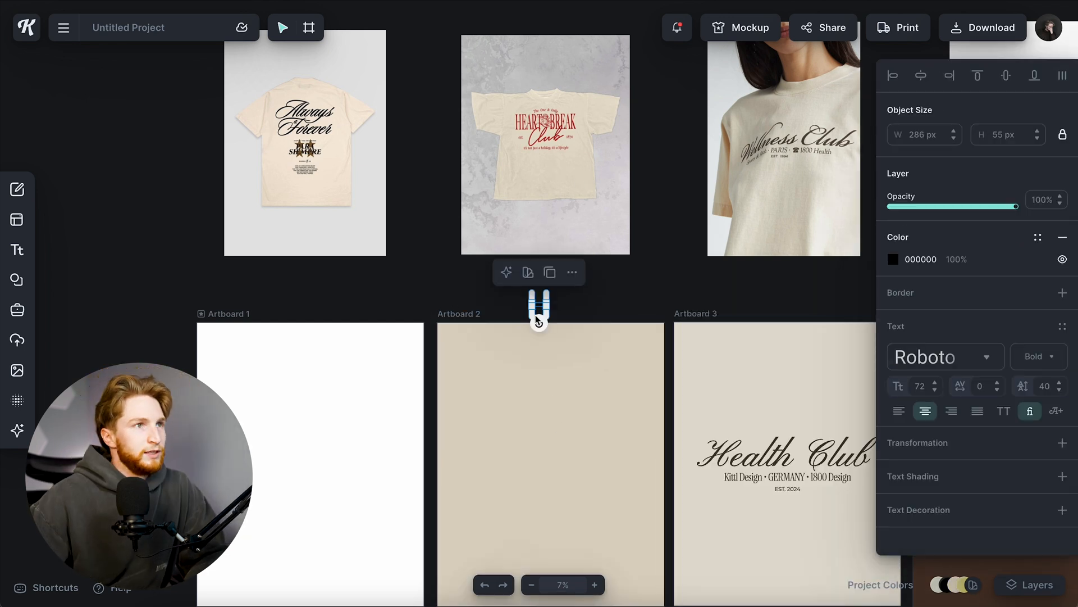
left_click_drag(541, 308, 547, 391)
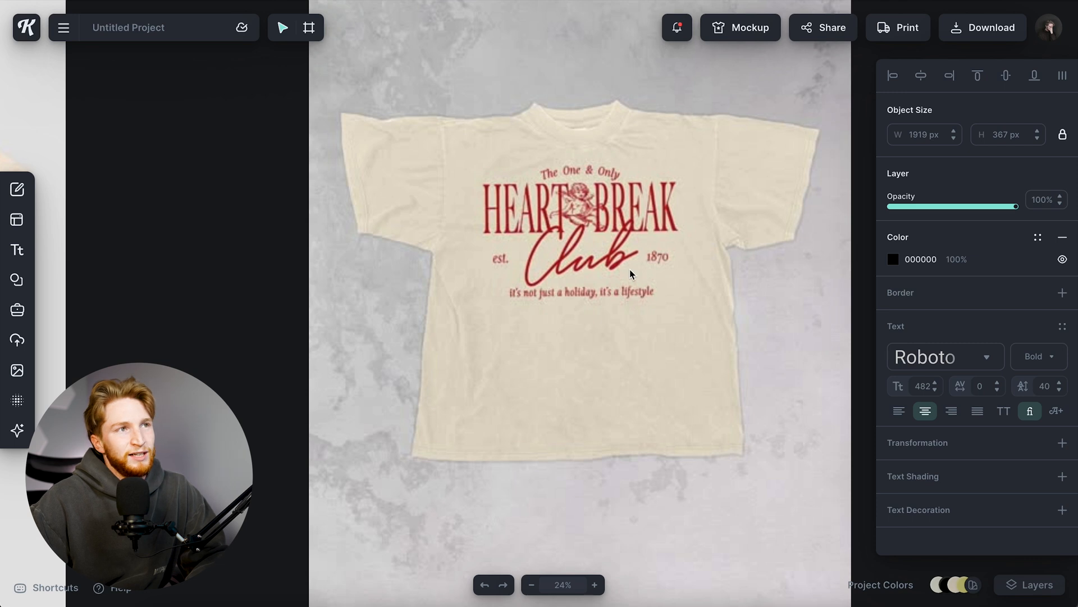
scroll(636, 278, "down", 3)
scroll(624, 303, "down", 5)
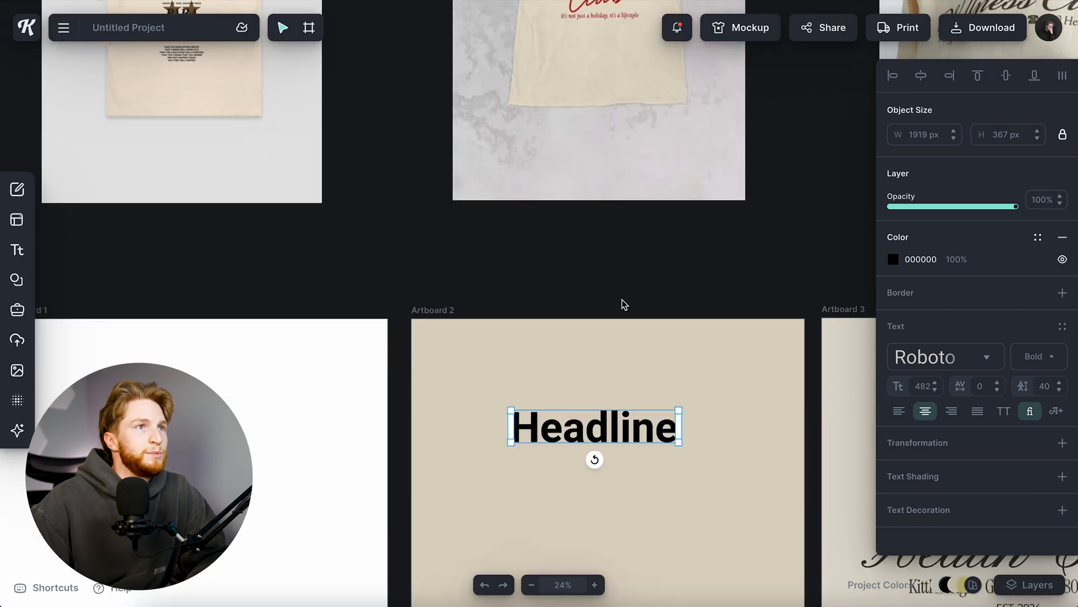
Change the Artboard 2 headline to "HEARTBREAK" and color it red 8D1D17, sampled from the reference shirt's lettering.
double_click(621, 344)
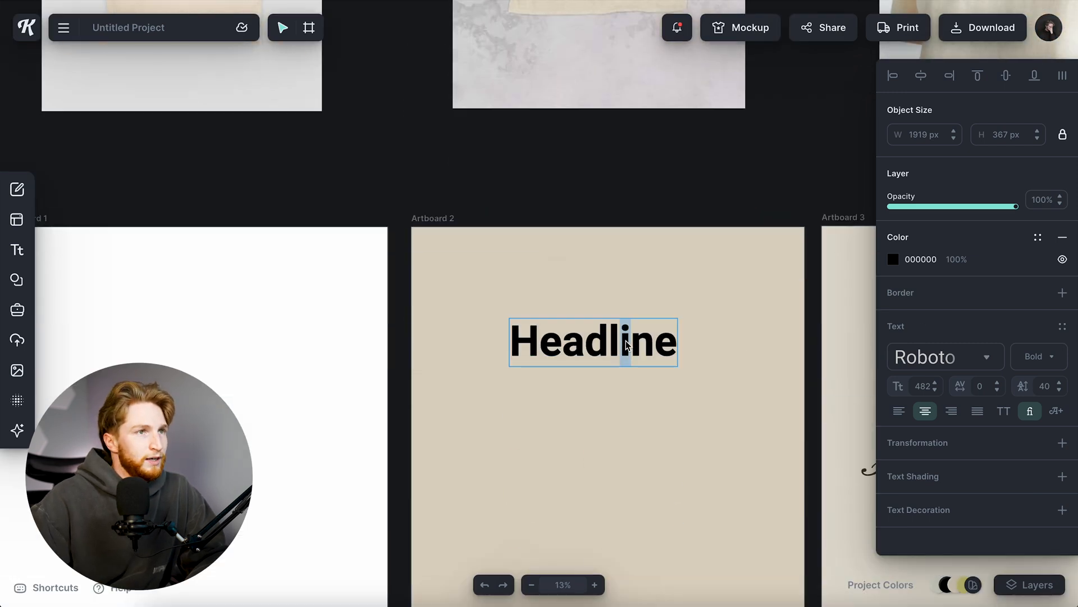
key("ctrl+a")
type("HEARTBREAK")
left_click(893, 259)
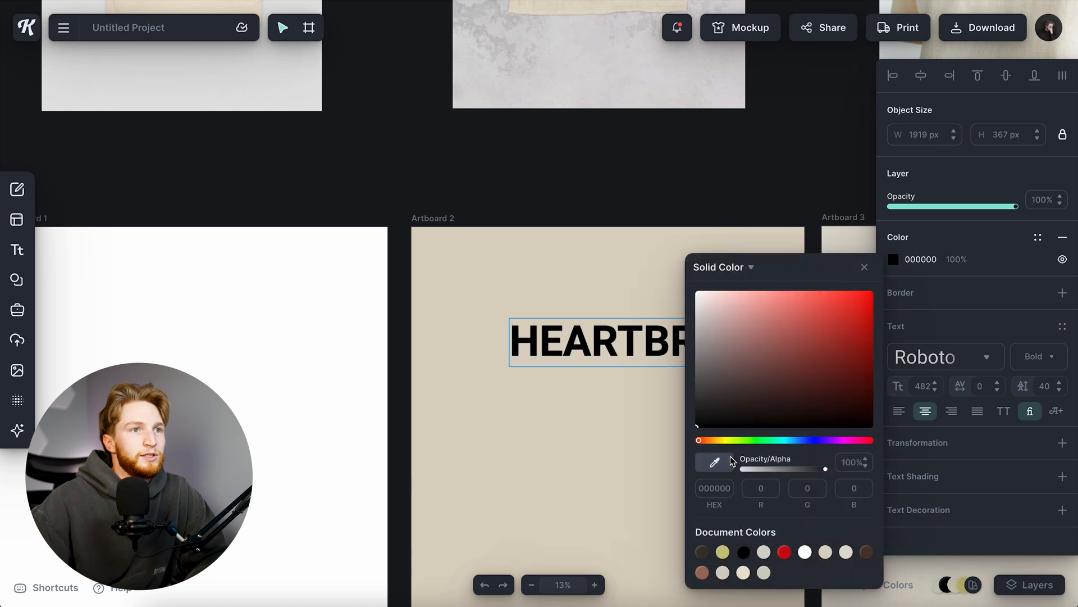
scroll(692, 400, "up", 4)
left_click(586, 120)
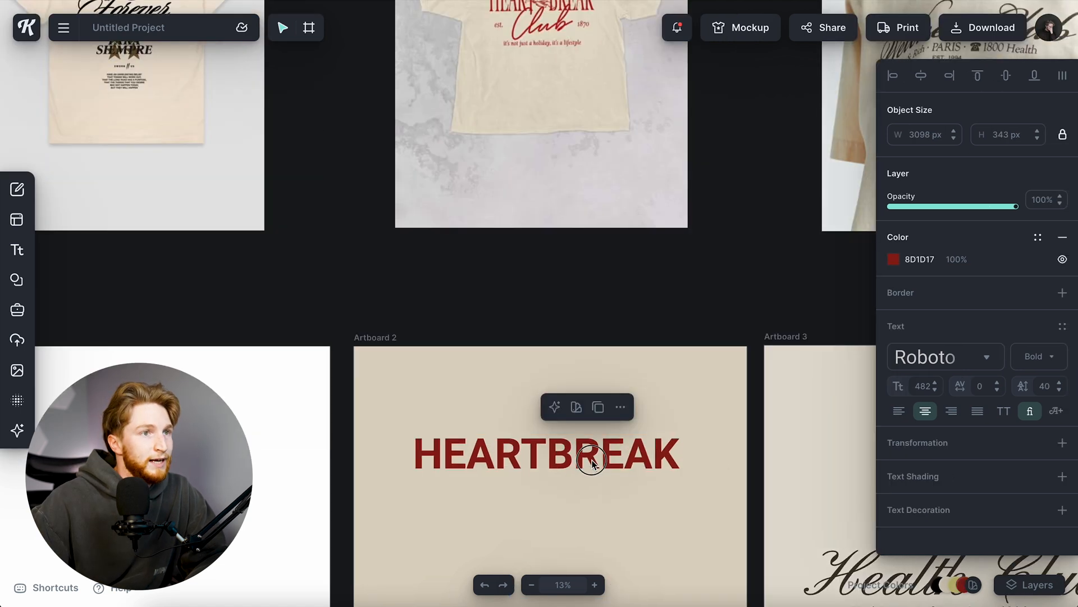
Set the "HEARTBREAK" text in the Englishtown serif typeface, Bold style, after trying other condensed serif faces.
left_click(921, 357)
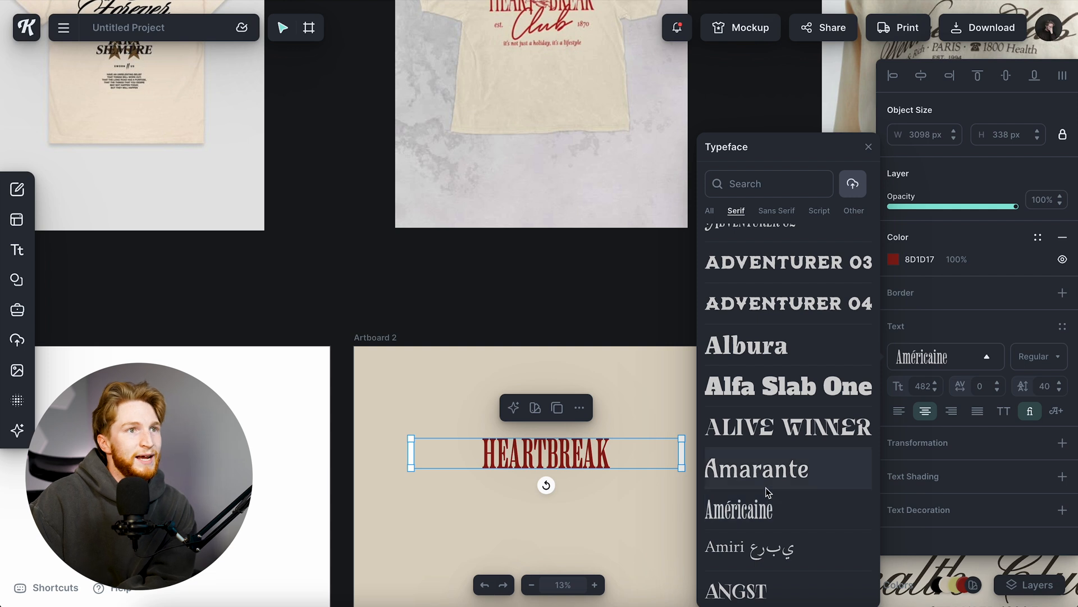
scroll(767, 489, "down", 10)
scroll(740, 491, "down", 12)
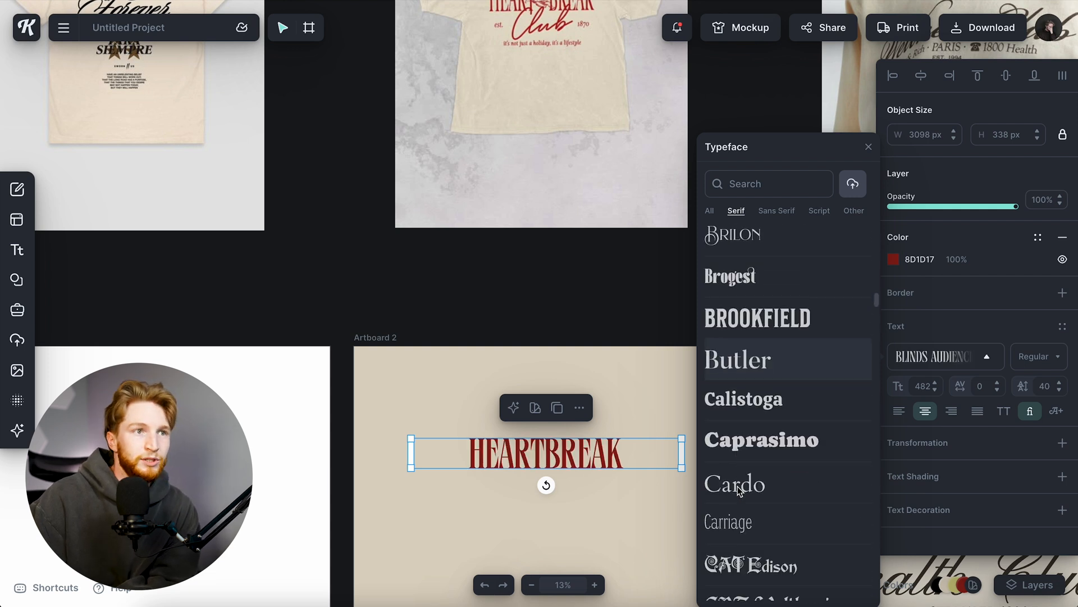
left_click(755, 426)
scroll(616, 416, "up", 3)
scroll(616, 416, "down", 3)
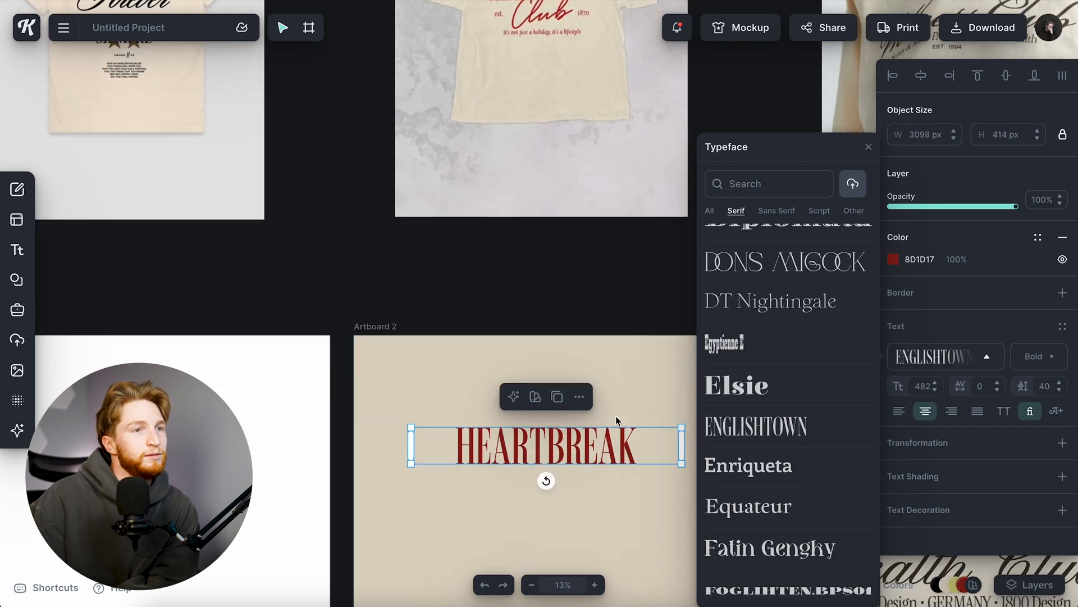
scroll(758, 452, "down", 3)
scroll(764, 454, "down", 5)
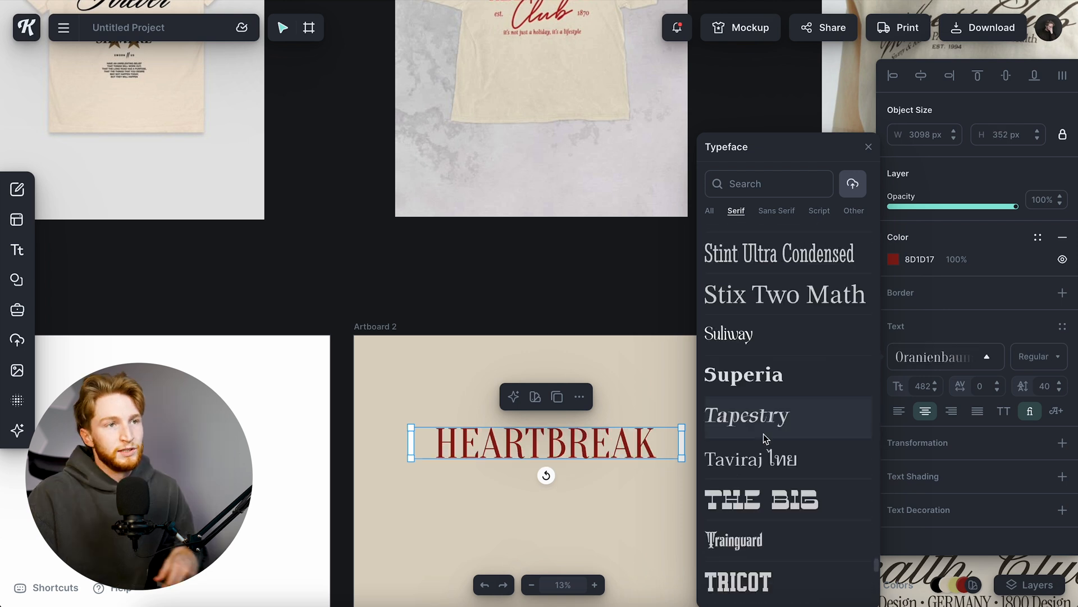
scroll(763, 435, "down", 4)
scroll(764, 433, "down", 5)
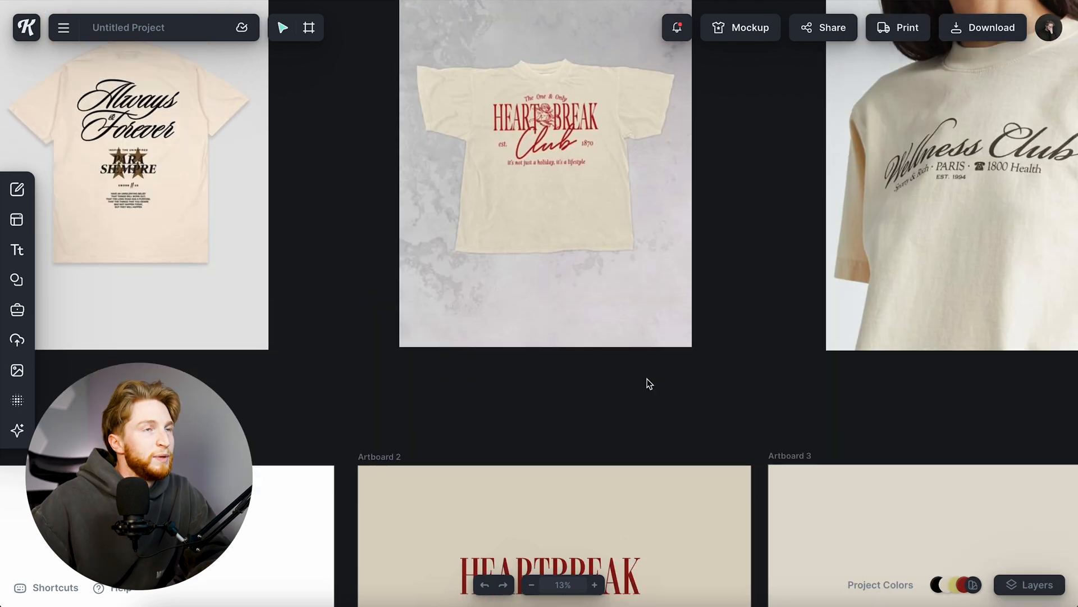
scroll(645, 381, "down", 2)
left_click_drag(596, 465, 601, 467)
left_click(723, 449)
scroll(590, 473, "down", 2)
Duplicate the "HEARTBREAK" text directly below itself and change the copy's wording to "Club".
left_click(587, 367)
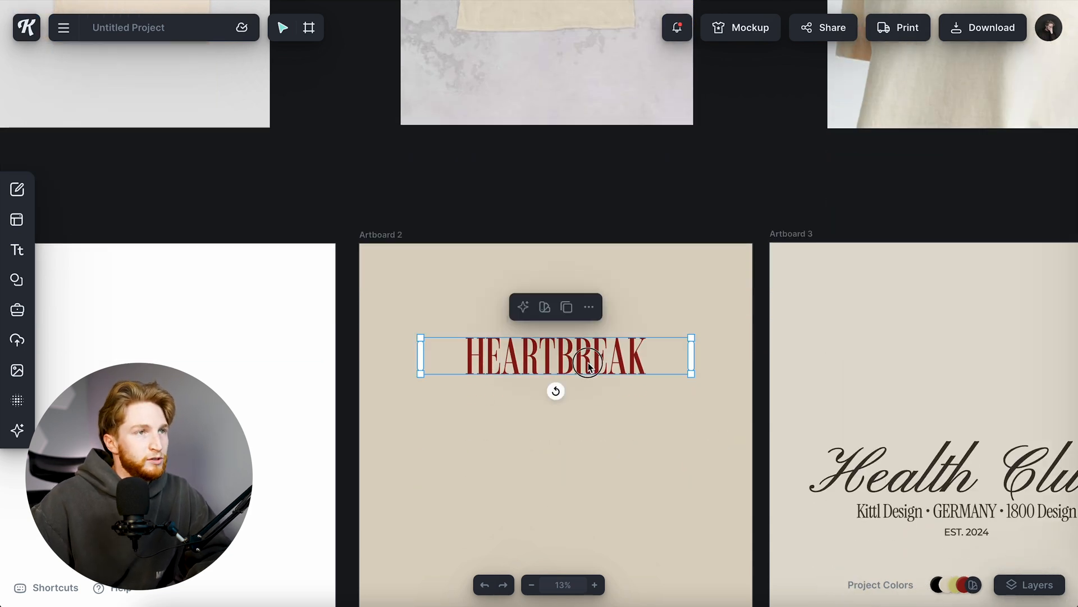
left_click_drag(587, 367, 587, 450, "alt")
double_click(593, 441)
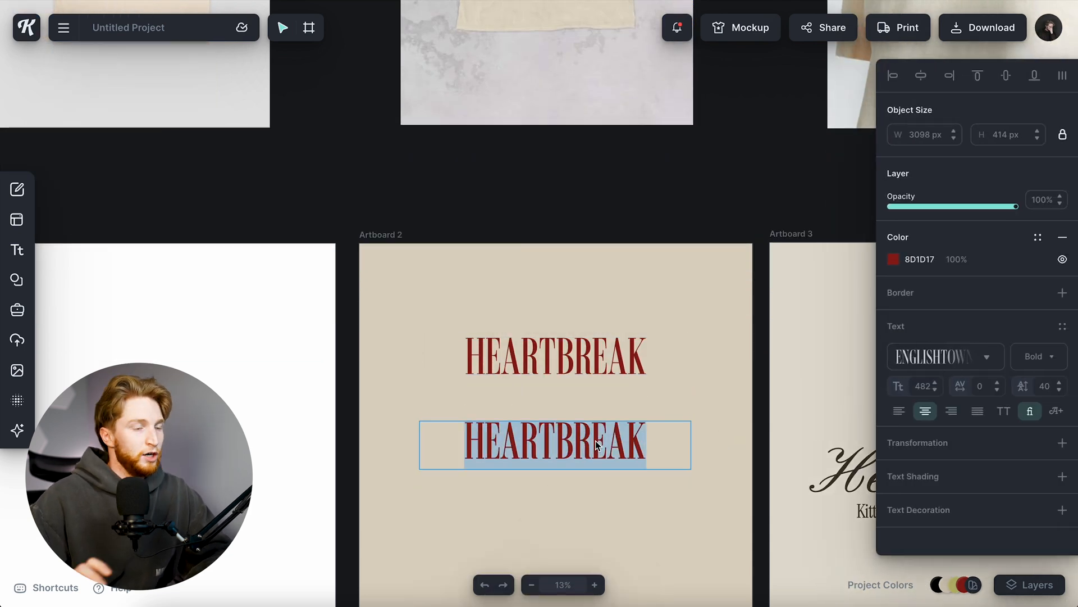
type("CLUB")
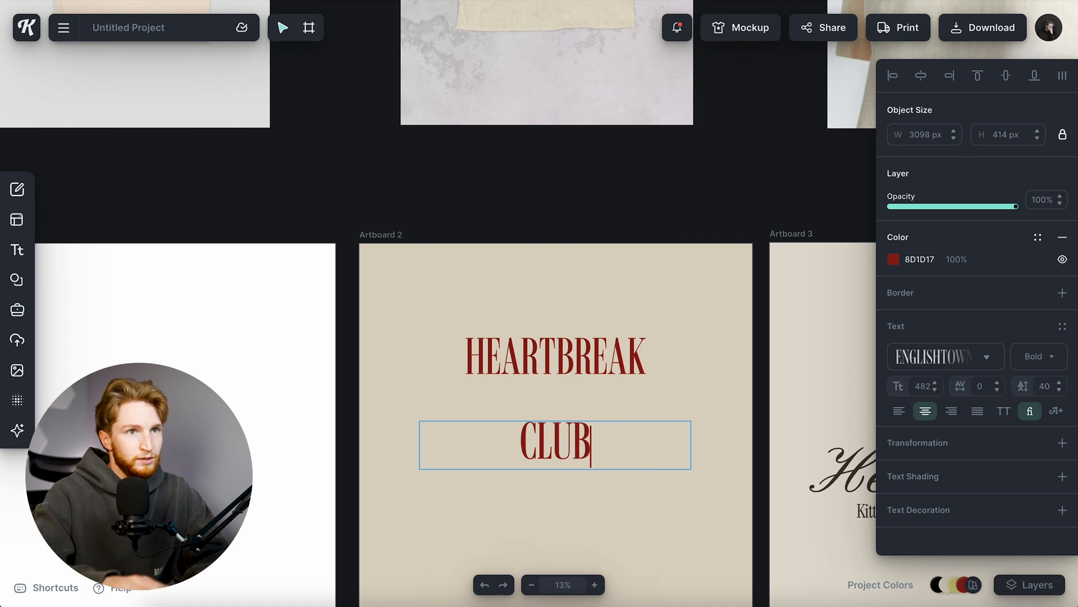
key("Escape")
Try Oranienbaum and script typefaces such as Alex Brush, Anhattan and Arionna on the "Club" text.
left_click(947, 356)
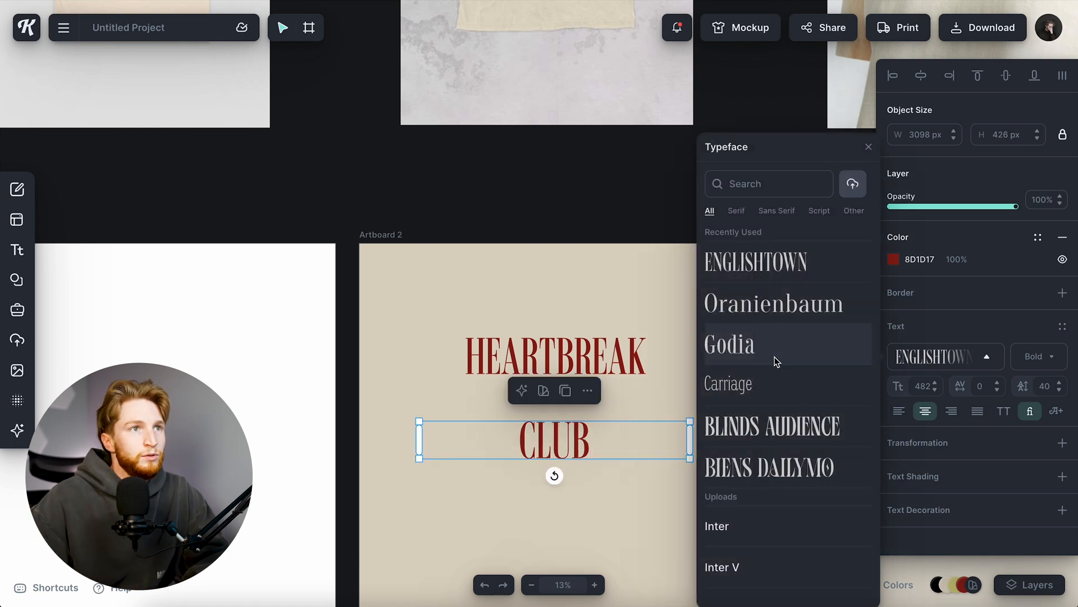
left_click(772, 303)
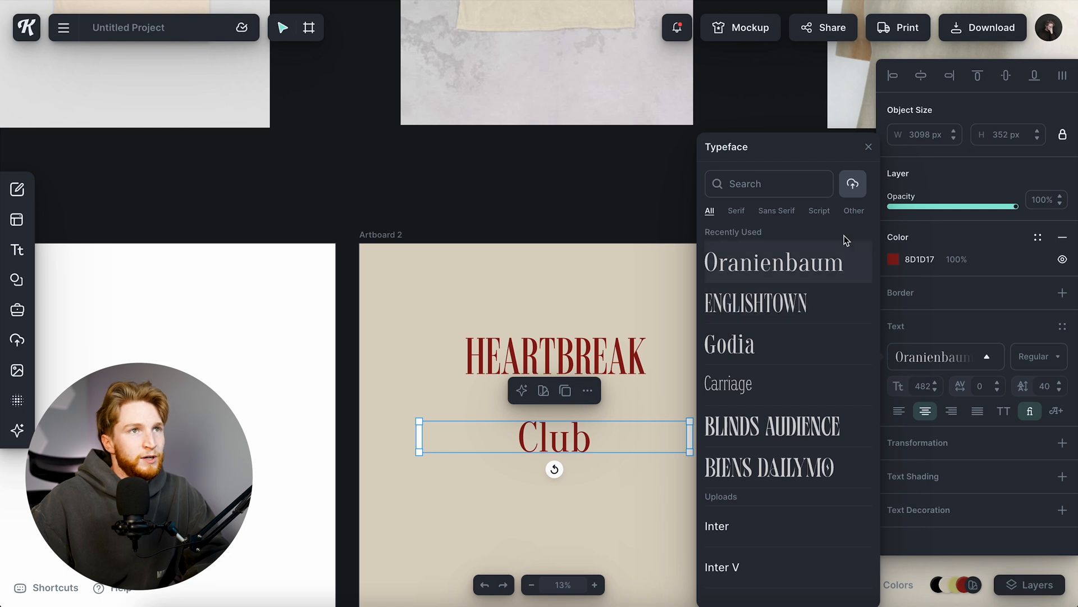
left_click(819, 211)
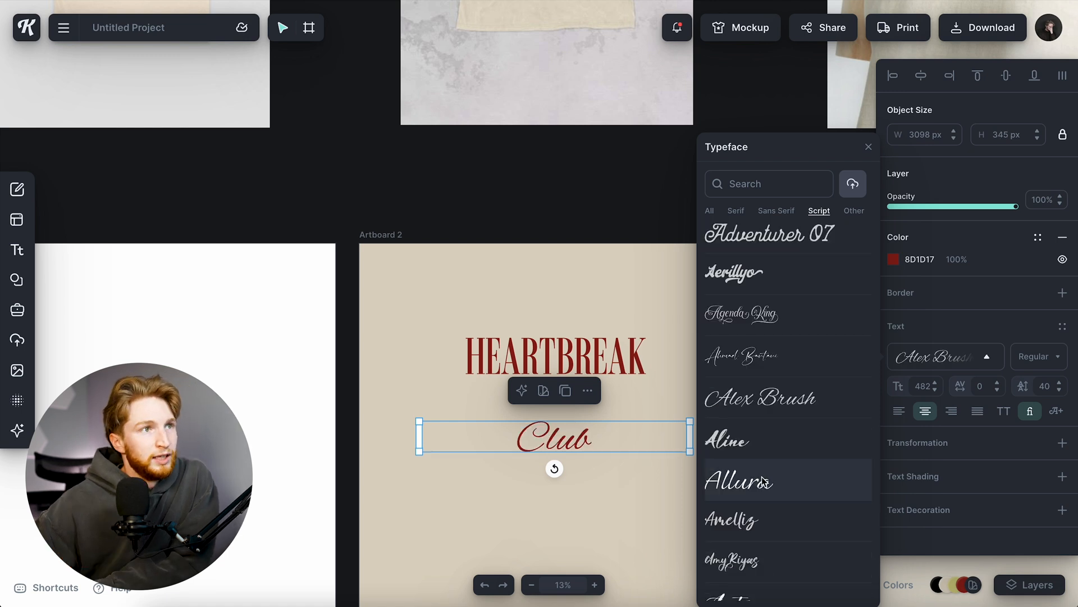
left_click(761, 476)
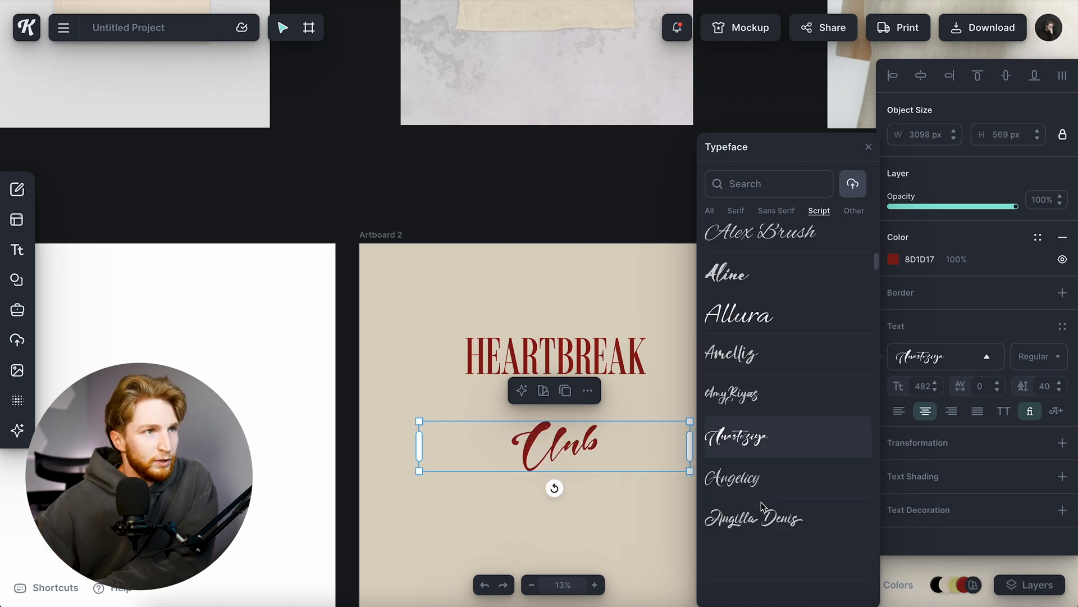
scroll(761, 505, "down", 1)
left_click(765, 477)
left_click(767, 517)
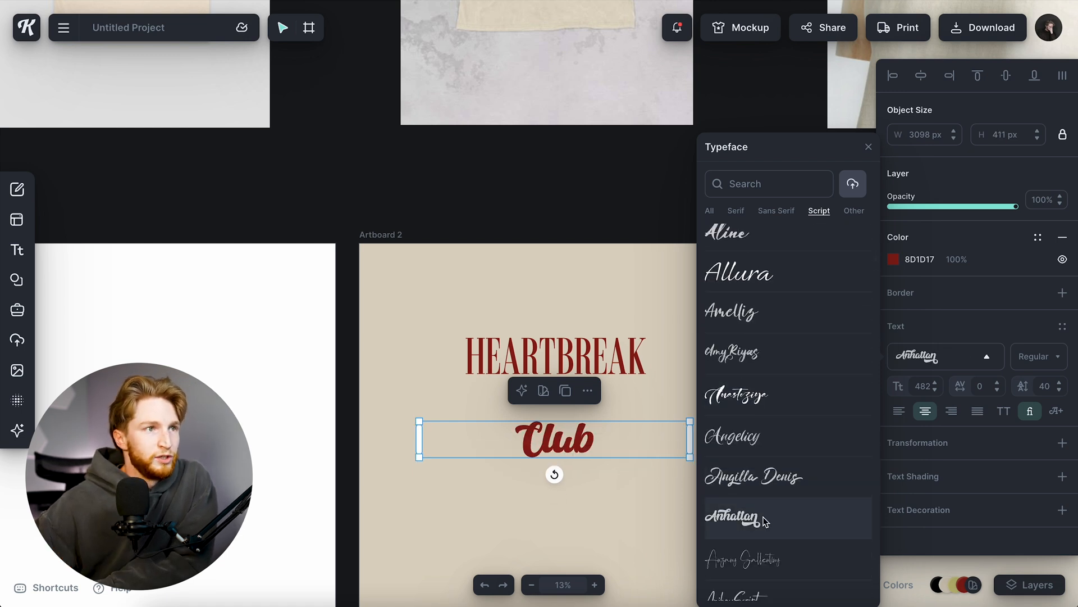
scroll(767, 516, "down", 2)
left_click(794, 499)
scroll(785, 498, "down", 2)
left_click(771, 477)
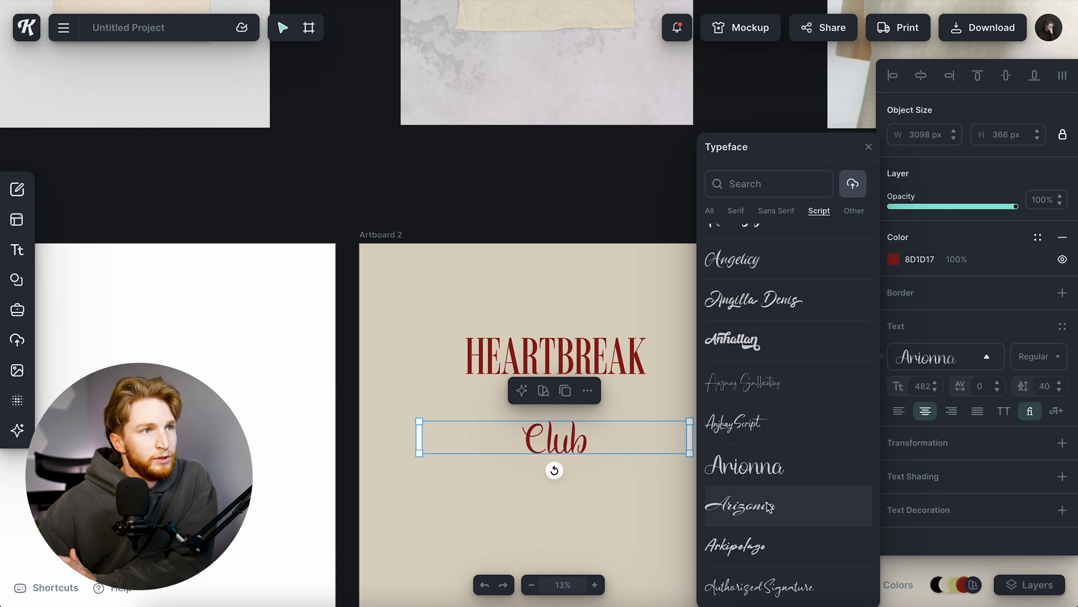
Continue through the script typefaces and set the "Club" text in Belle Hamilton with the Script style.
scroll(757, 488, "down", 3)
left_click(756, 484)
left_click(756, 474)
left_click(756, 506)
scroll(756, 505, "down", 3)
left_click(756, 390)
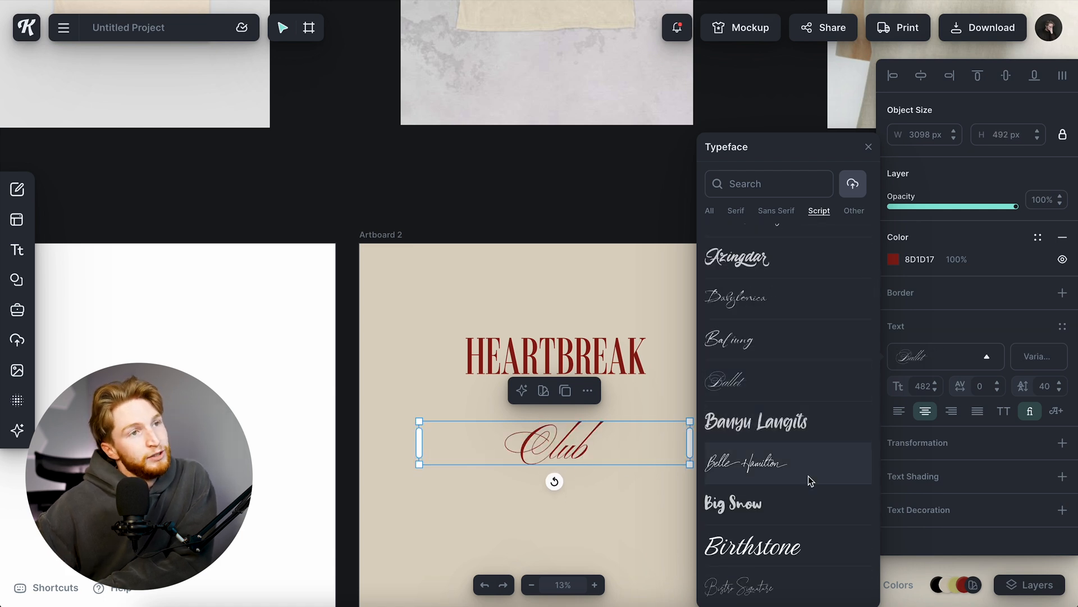
left_click(786, 465)
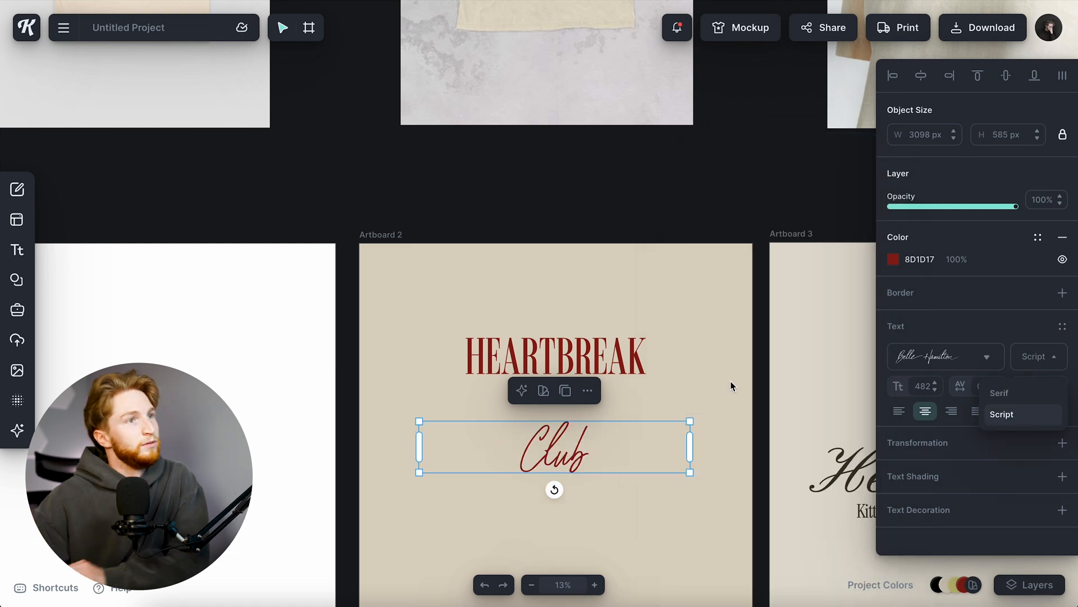
left_click(732, 385)
scroll(617, 366, "up", 3)
scroll(617, 368, "down", 3)
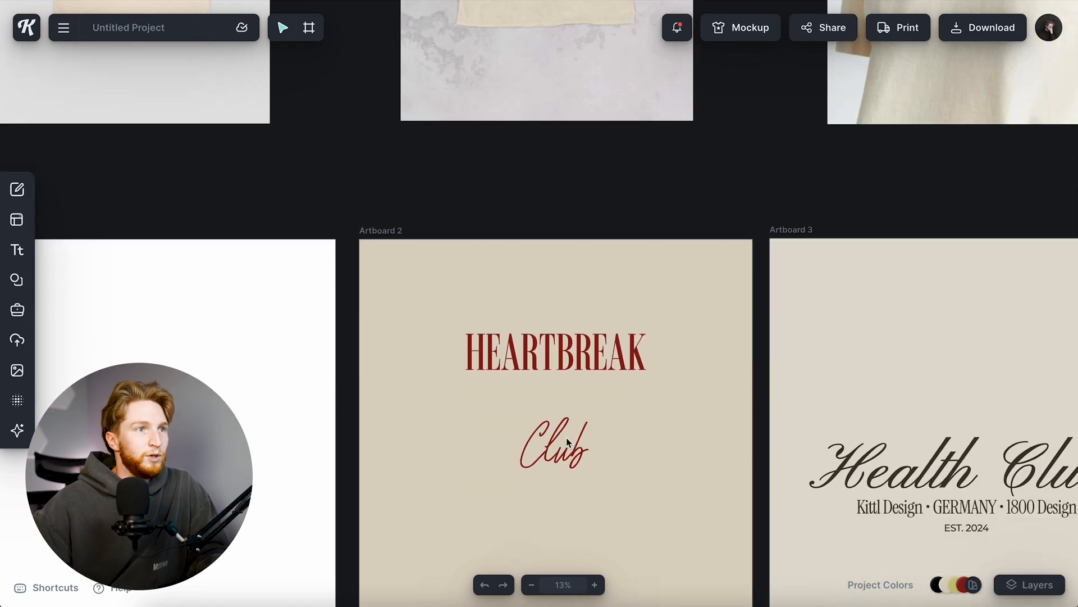
Enlarge the "Club" text box to about 4833 px wide and move the word up so it overlaps the lower edge of "HEARTBREAK".
left_click(710, 413)
left_click_drag(711, 413, 765, 402)
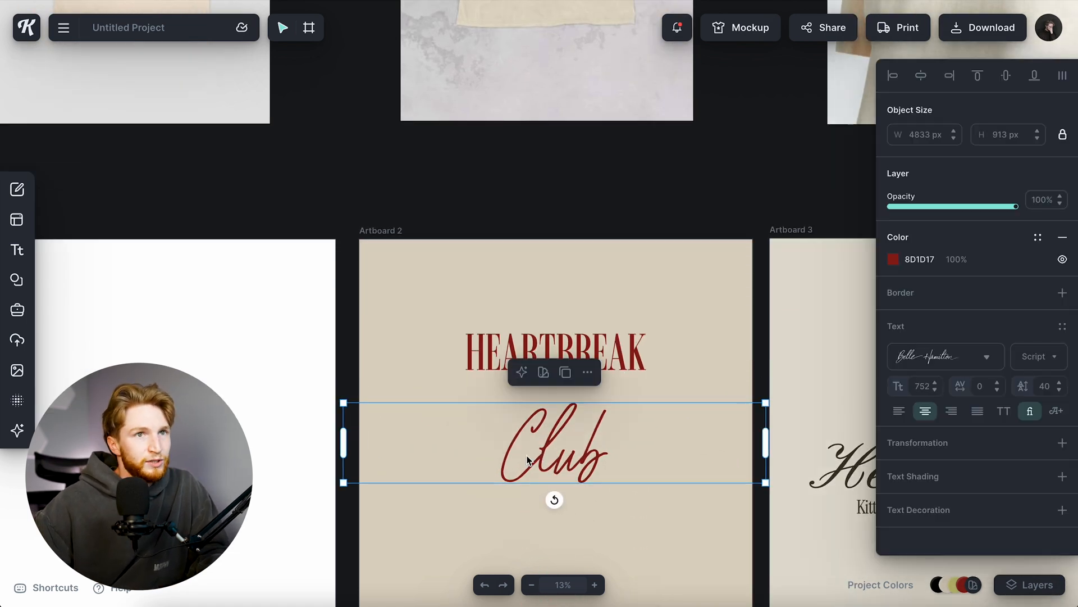
left_click_drag(542, 463, 543, 415)
scroll(582, 430, "down", 1)
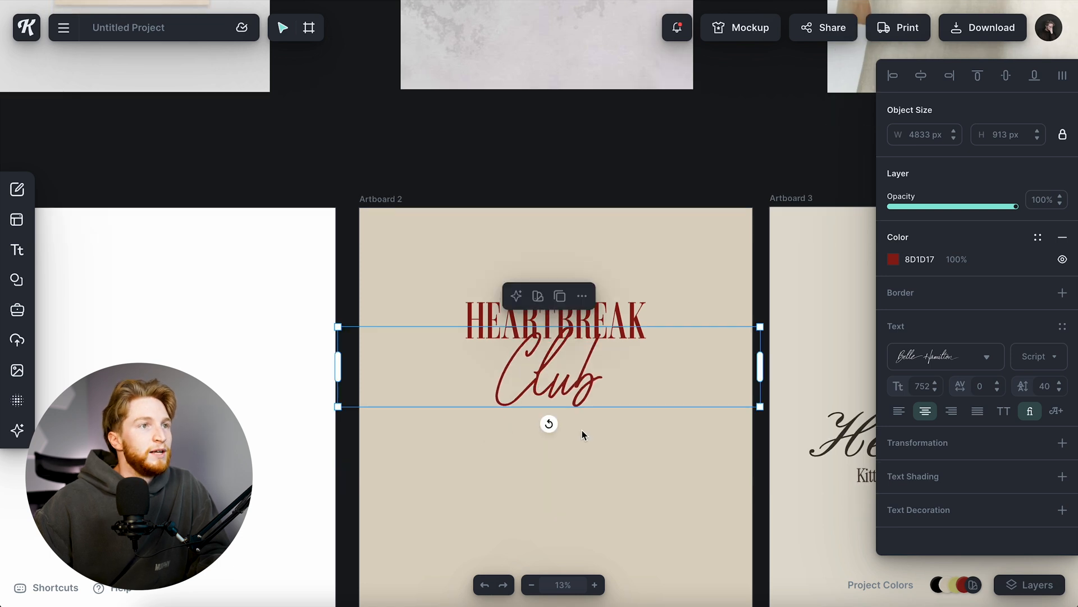
Apply an Angle transformation to the "Club" text so that its baseline rises toward the end of the word.
scroll(585, 410, "up", 3)
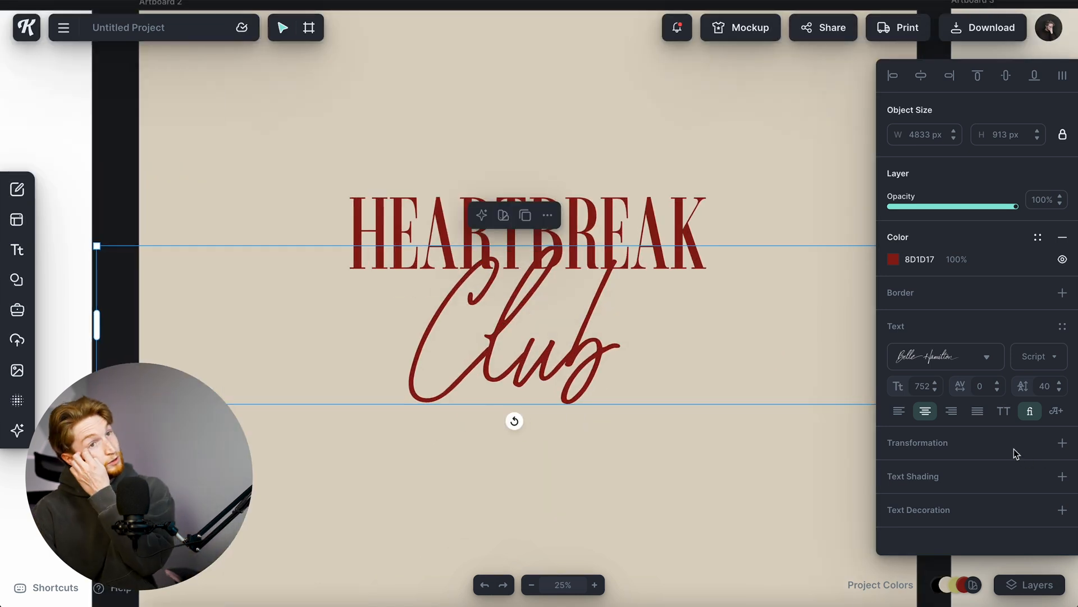
left_click(989, 449)
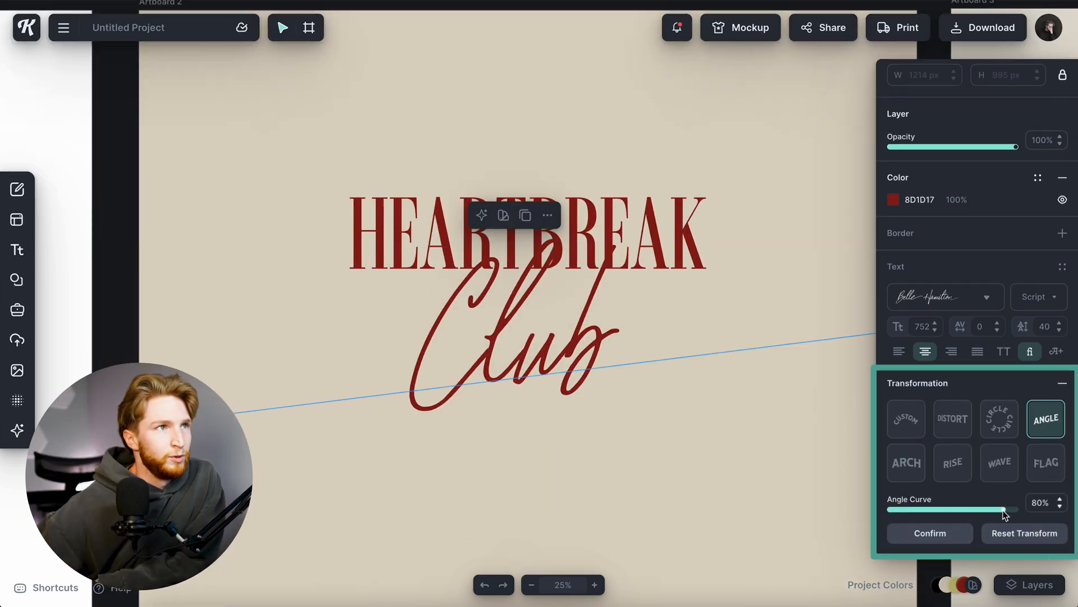
left_click(1060, 508)
left_click(608, 420)
left_click(584, 335)
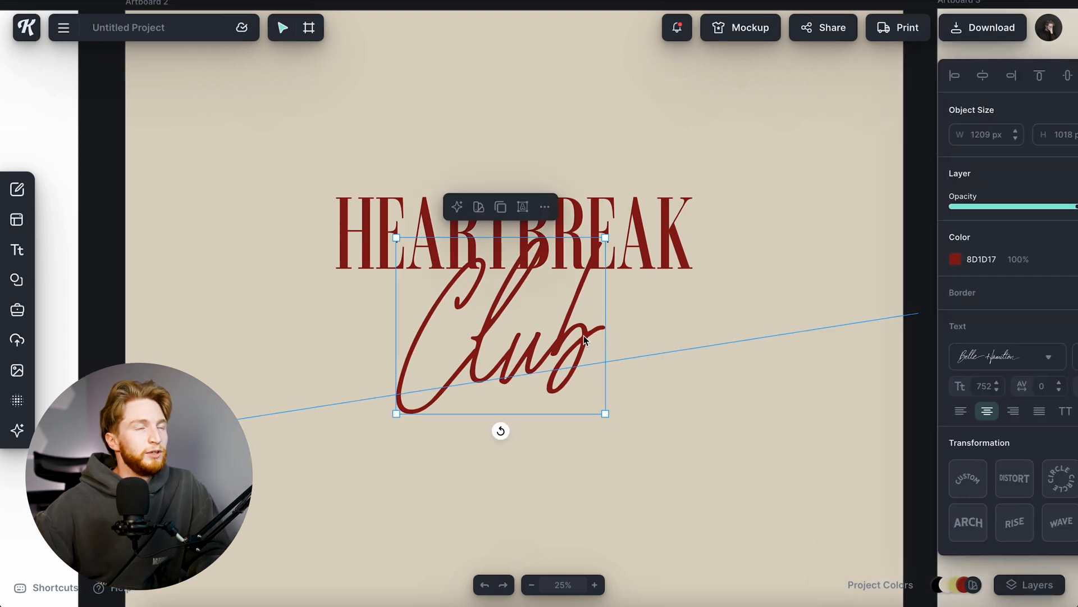
Resize the slanted "Club" lettering to about 1145 px wide and position it with its tall strokes overlapping the base of "HEARTBREAK".
left_click_drag(611, 408, 592, 391)
left_click(574, 344)
left_click_drag(573, 344, 572, 345)
scroll(539, 272, "up", 5)
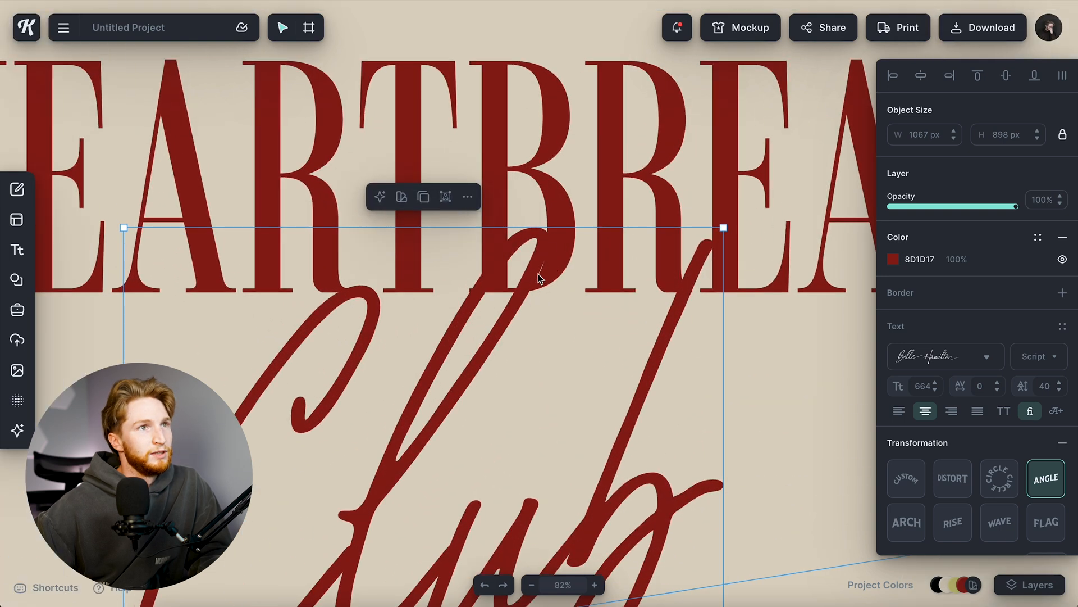
scroll(698, 291, "up", 3)
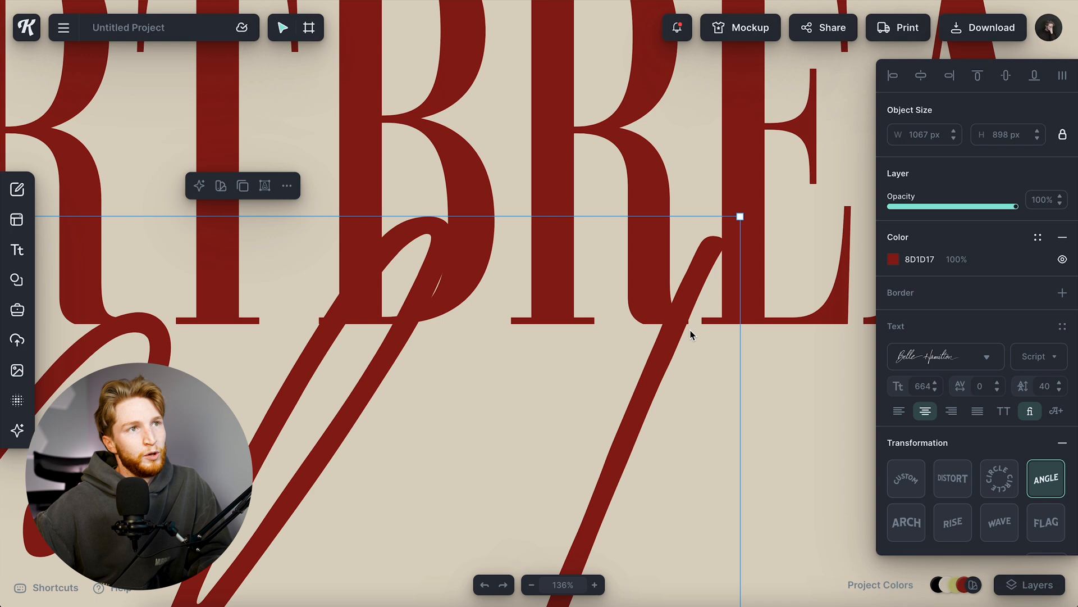
scroll(687, 328, "down", 6)
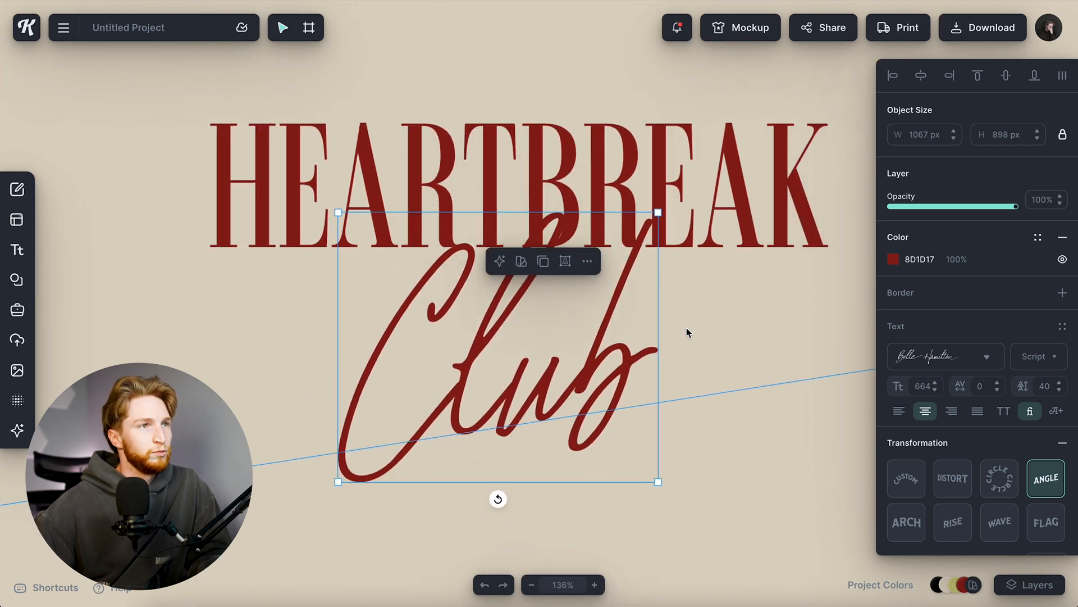
left_click_drag(660, 476, 672, 486)
left_click_drag(601, 352, 601, 362)
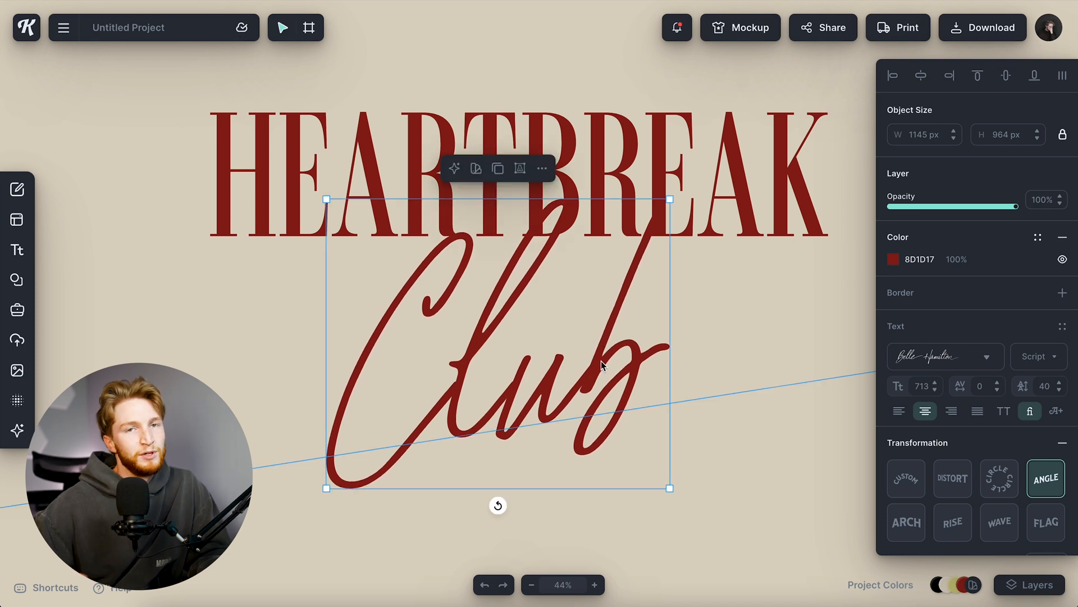
Compare the "HEARTBREAK Club" lettering on Artboard 2 with the reference shirt above it.
scroll(601, 363, "down", 5)
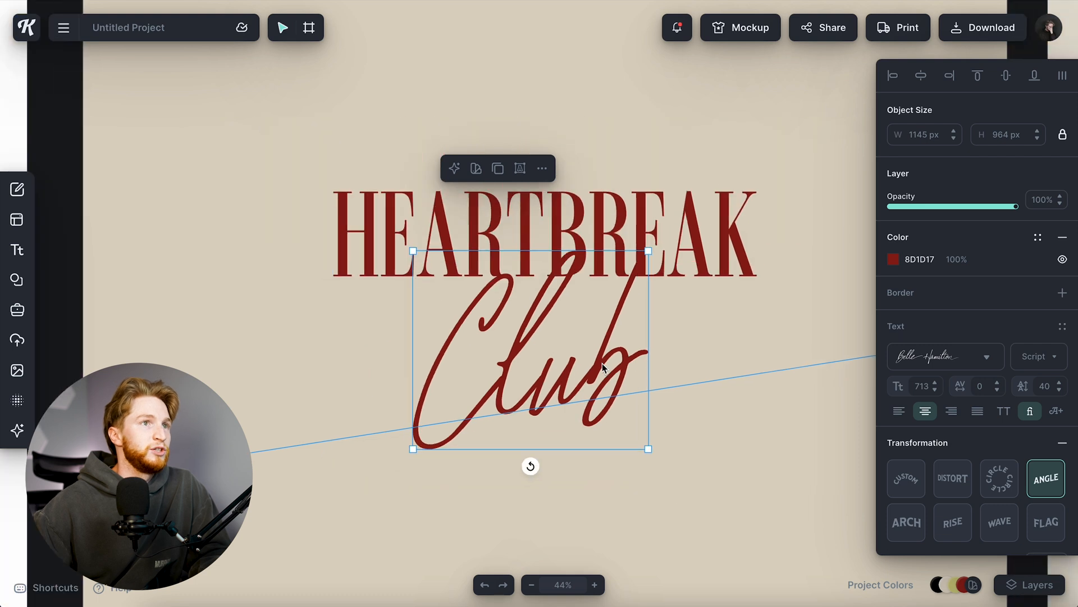
scroll(600, 380, "up", 2)
scroll(595, 379, "up", 3)
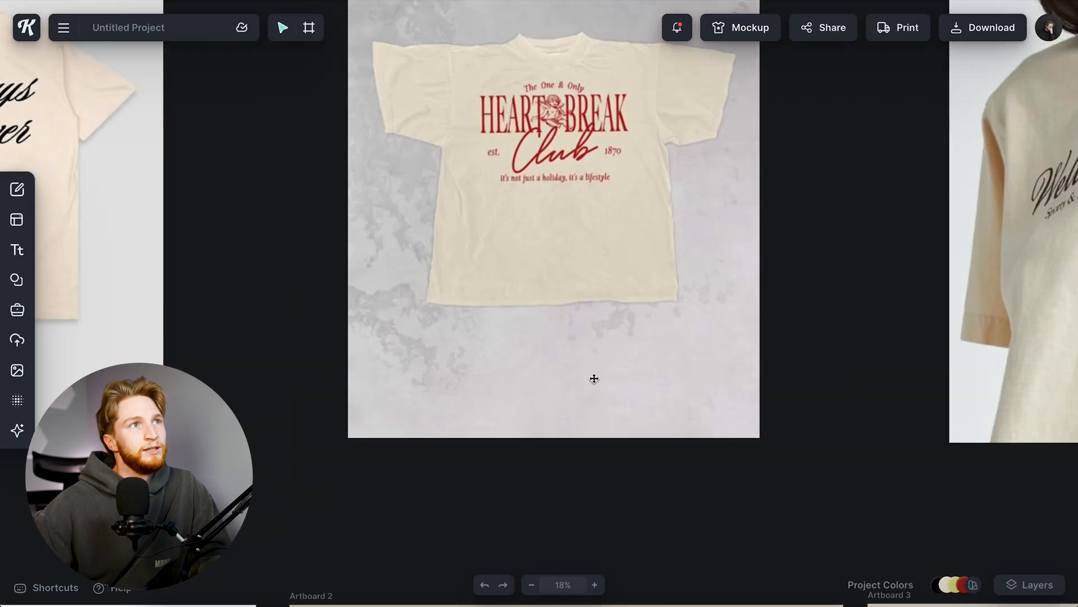
scroll(595, 371, "down", 7)
left_click_drag(700, 301, 385, 130)
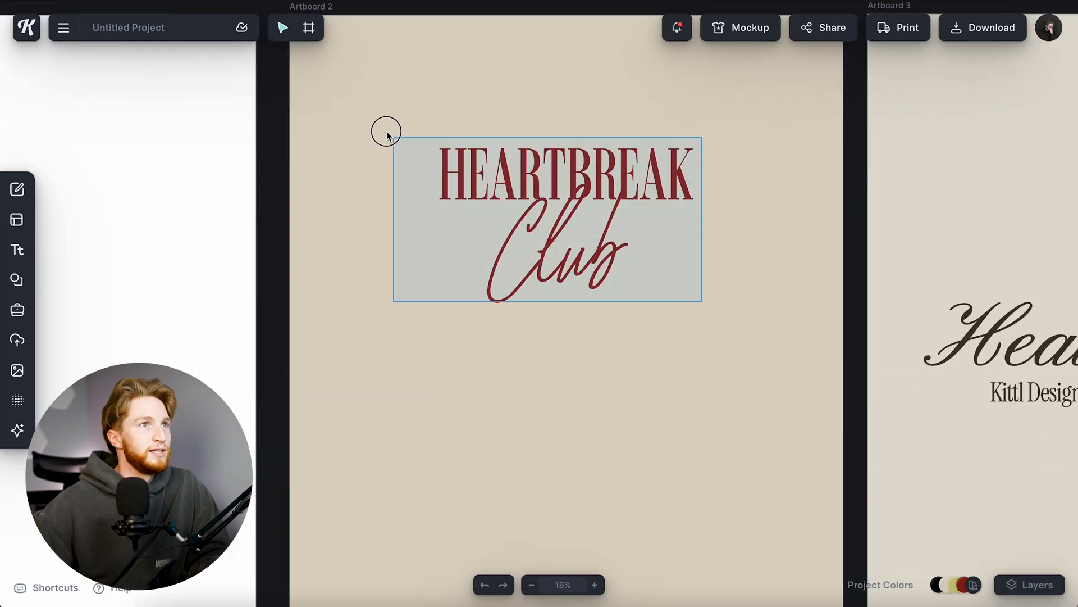
key("Escape")
scroll(702, 185, "down", 3)
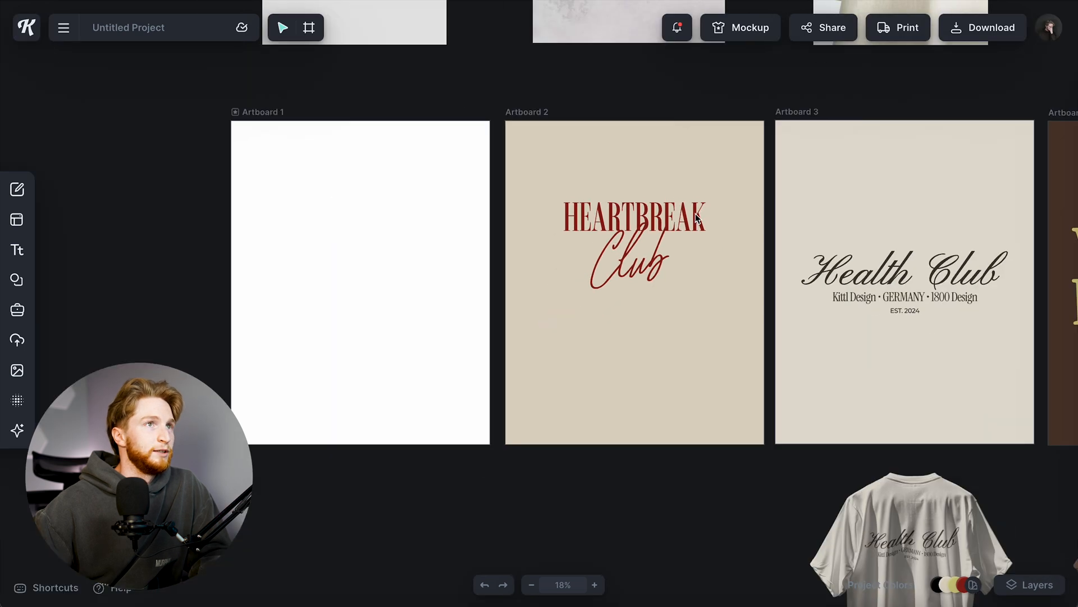
scroll(699, 210, "up", 3)
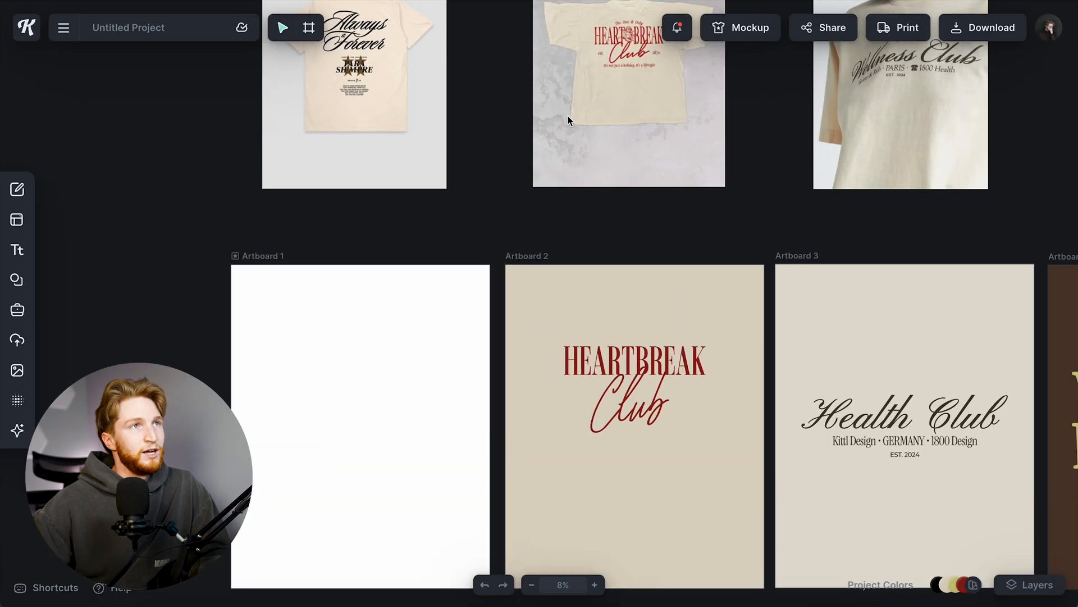
scroll(698, 461, "up", 3)
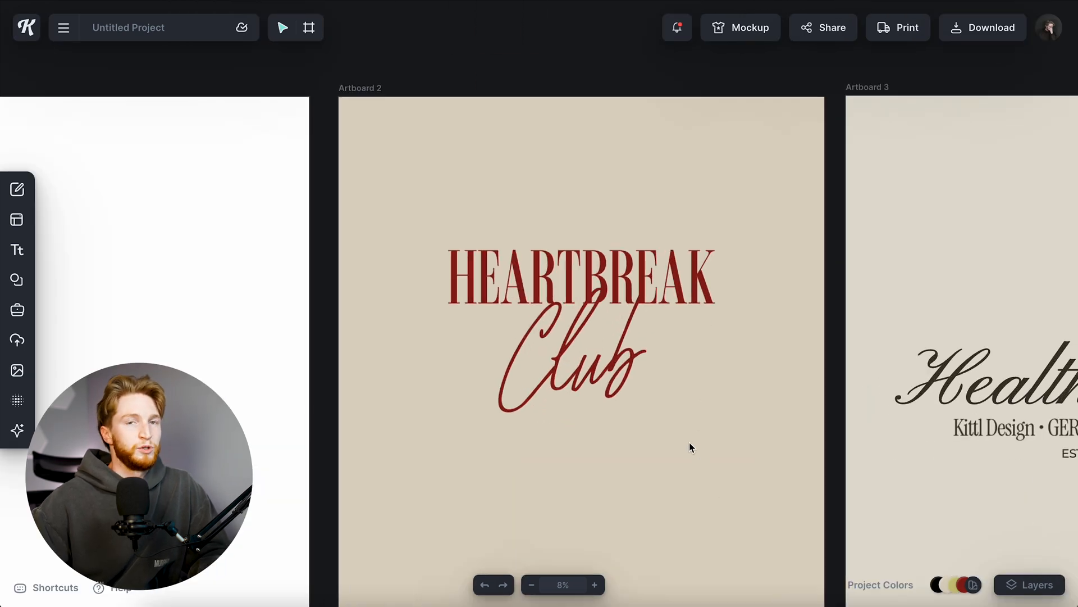
Add a "The One & Only" text on Artboard 2 and widen its box so the words fit on one line.
scroll(691, 444, "up", 5)
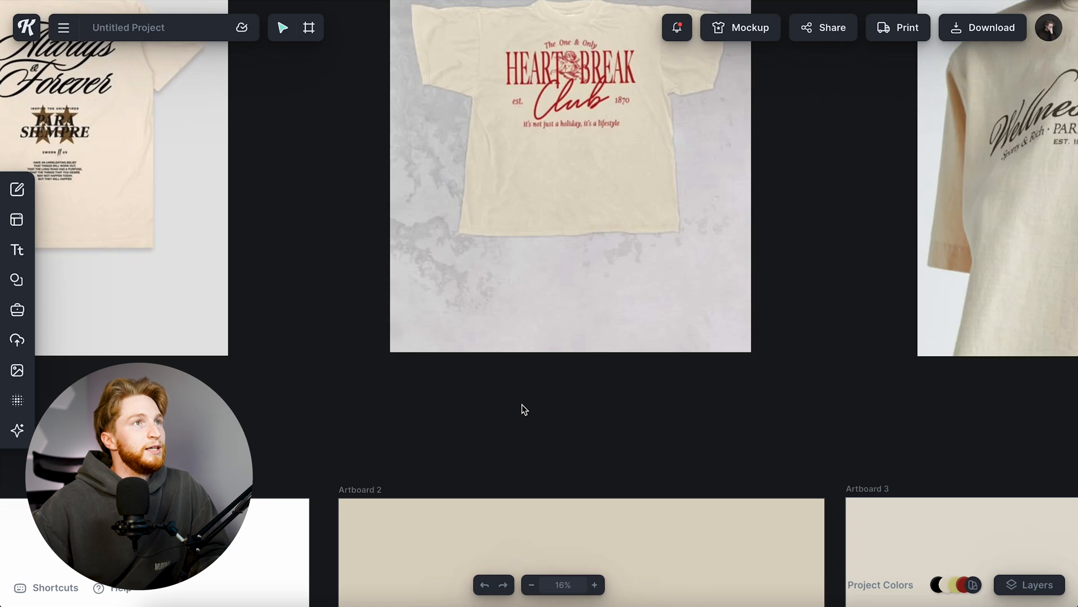
scroll(579, 337, "down", 10)
key("t")
scroll(584, 270, "up", 10)
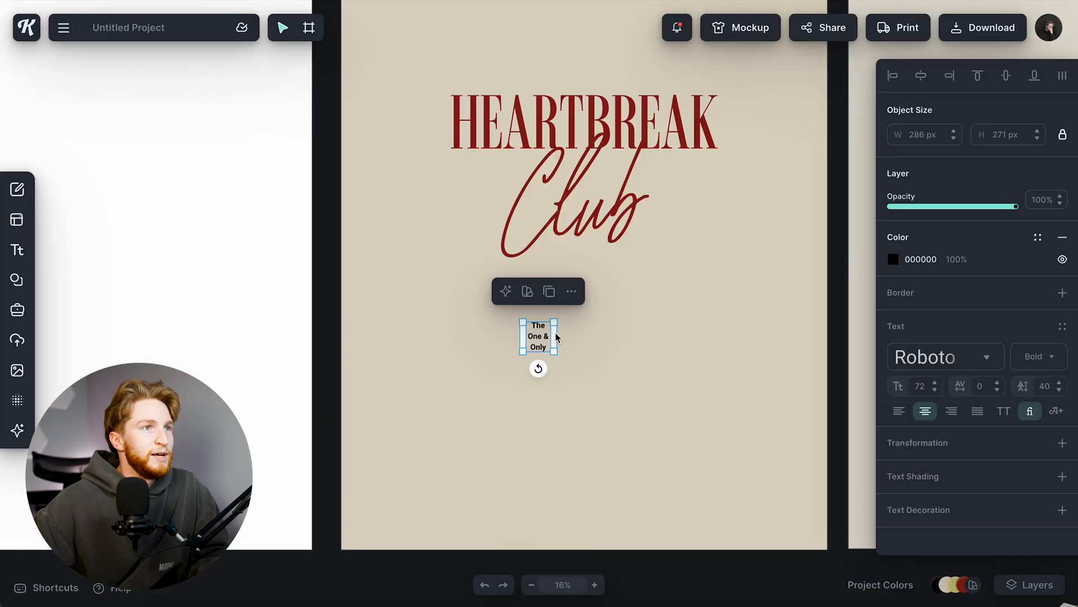
left_click_drag(558, 337, 590, 334)
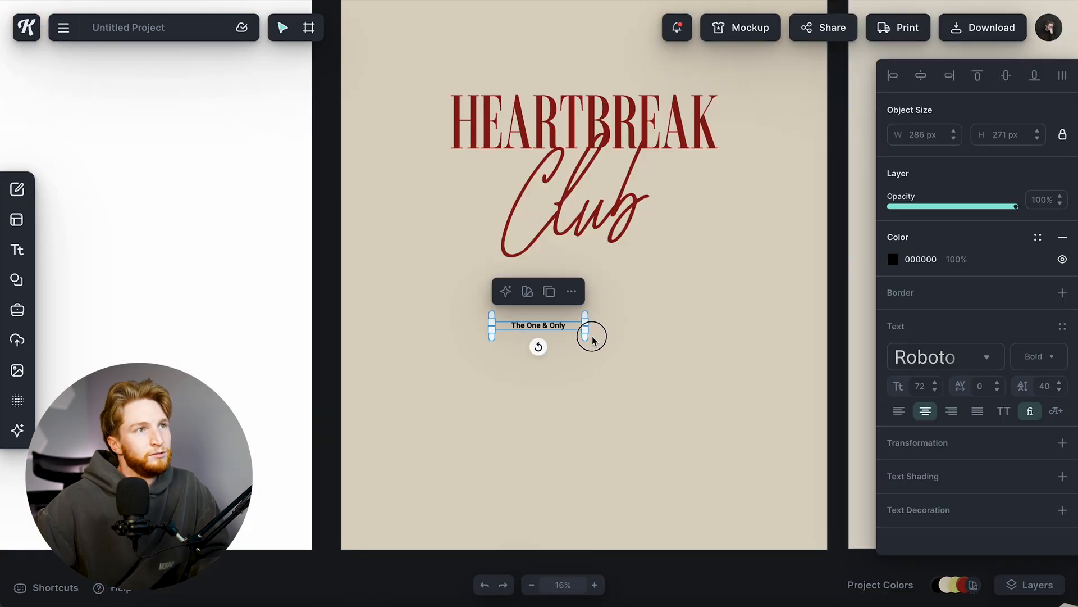
Set the "The One & Only" text in the Cardo serif typeface with letter spacing -40.
left_click(987, 357)
scroll(770, 460, "down", 3)
scroll(769, 460, "down", 2)
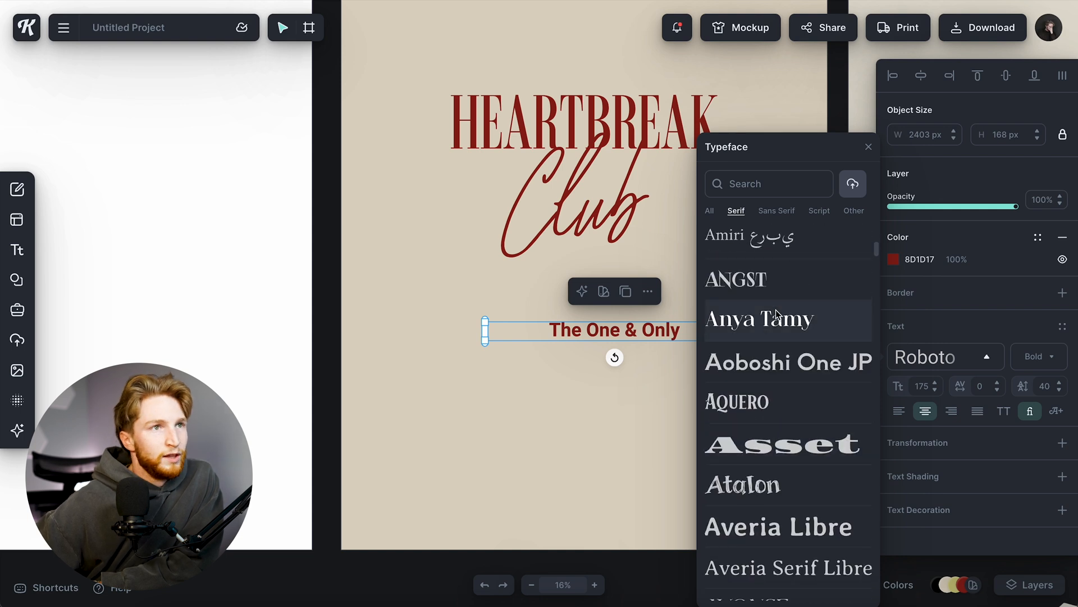
left_click(790, 311)
scroll(733, 457, "down", 10)
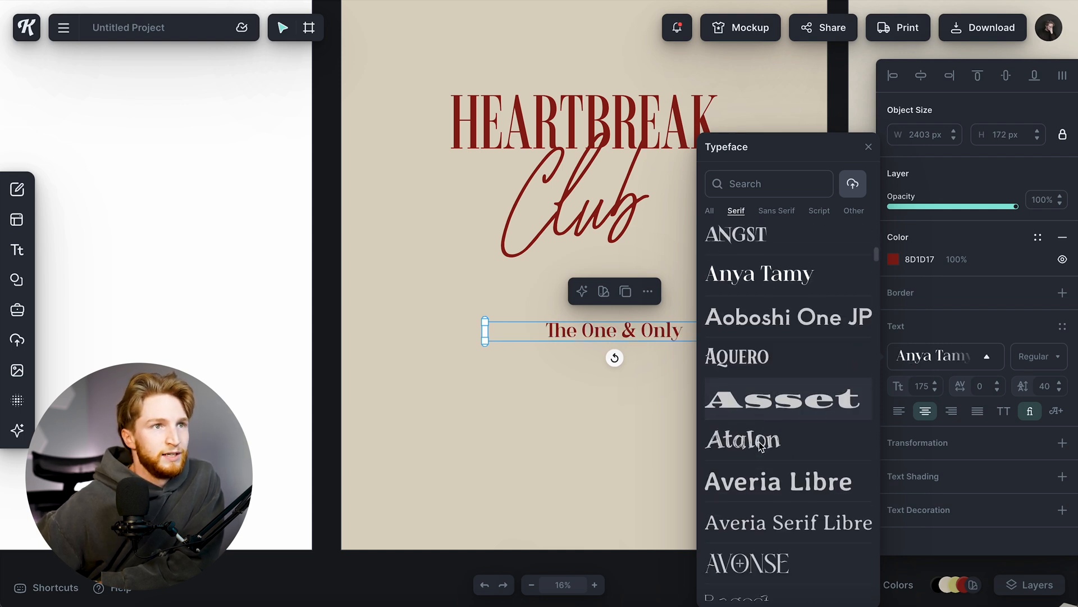
left_click(730, 444)
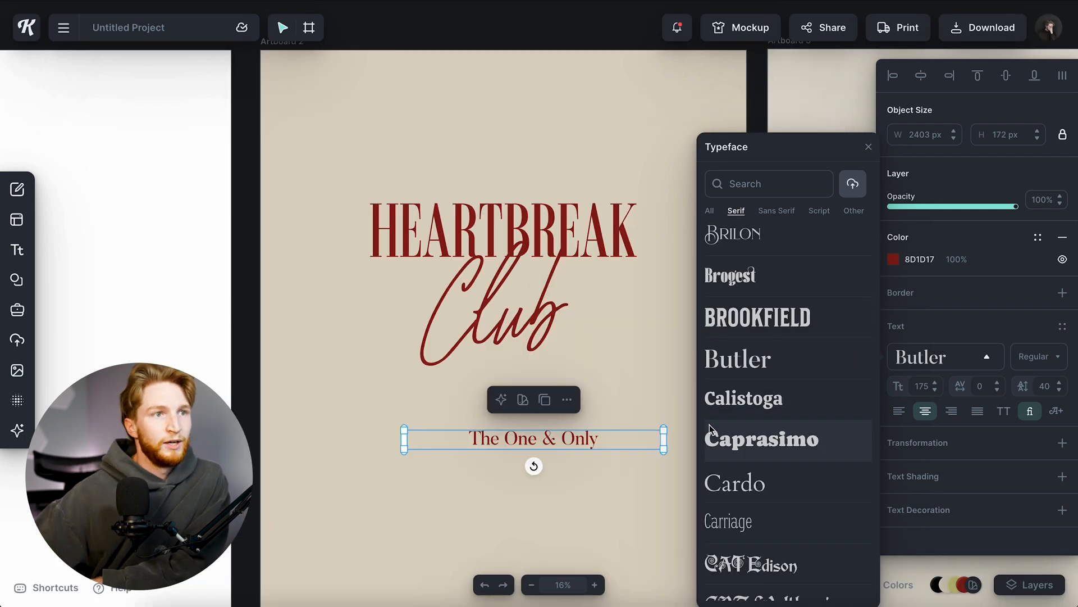
left_click(740, 485)
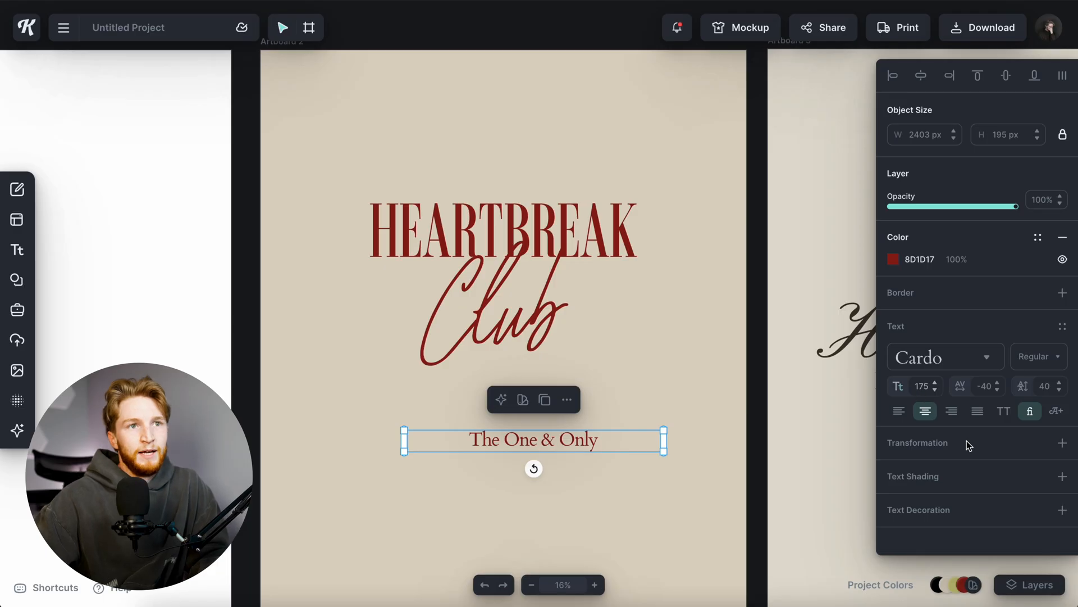
Bend "The One & Only" with a Circle transformation, widen the circle for a flatter curve and place the line above "HEARTBREAK".
left_click(966, 440)
scroll(1006, 439, "down", 1)
left_click(999, 420)
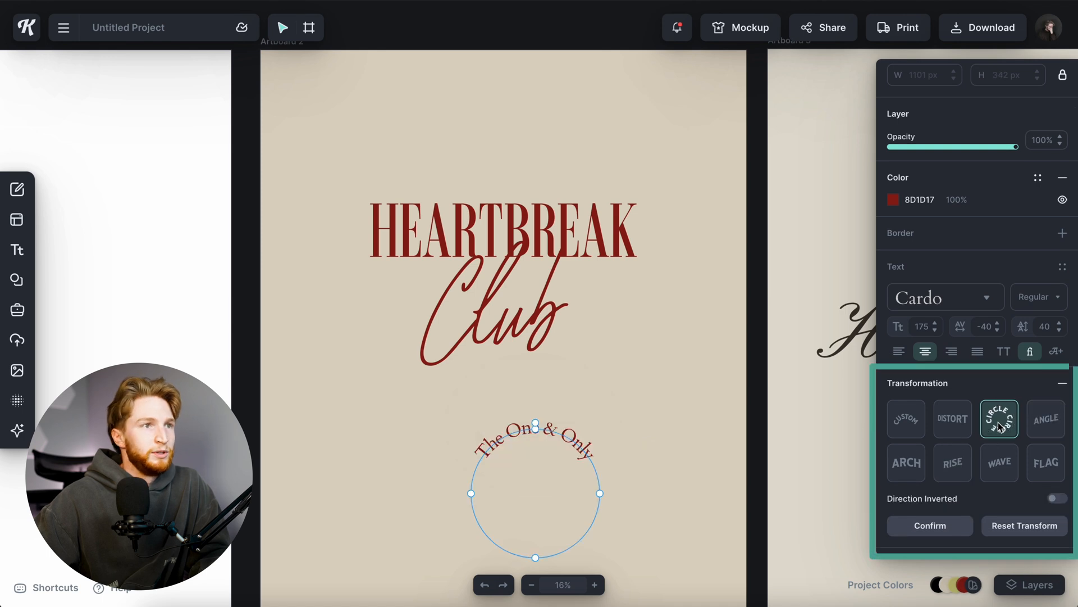
left_click_drag(600, 494, 686, 483)
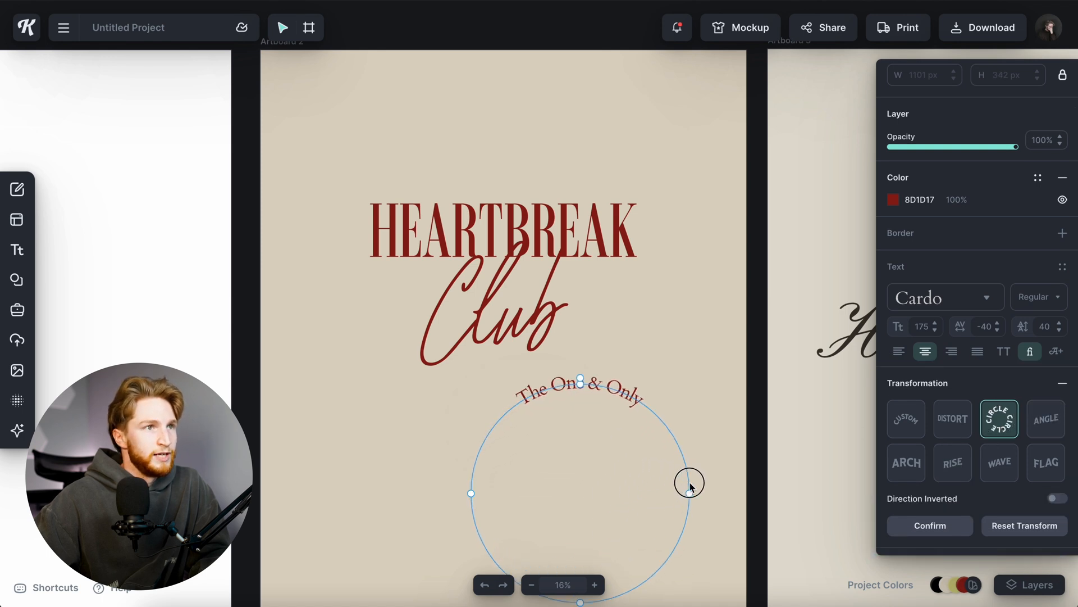
left_click_drag(554, 392, 504, 168)
scroll(925, 98, "up", 2)
left_click(656, 177)
Duplicate the curved "The One & Only" text and remove the Circle transformation from the copy.
scroll(656, 283, "up", 9)
scroll(653, 288, "down", 1)
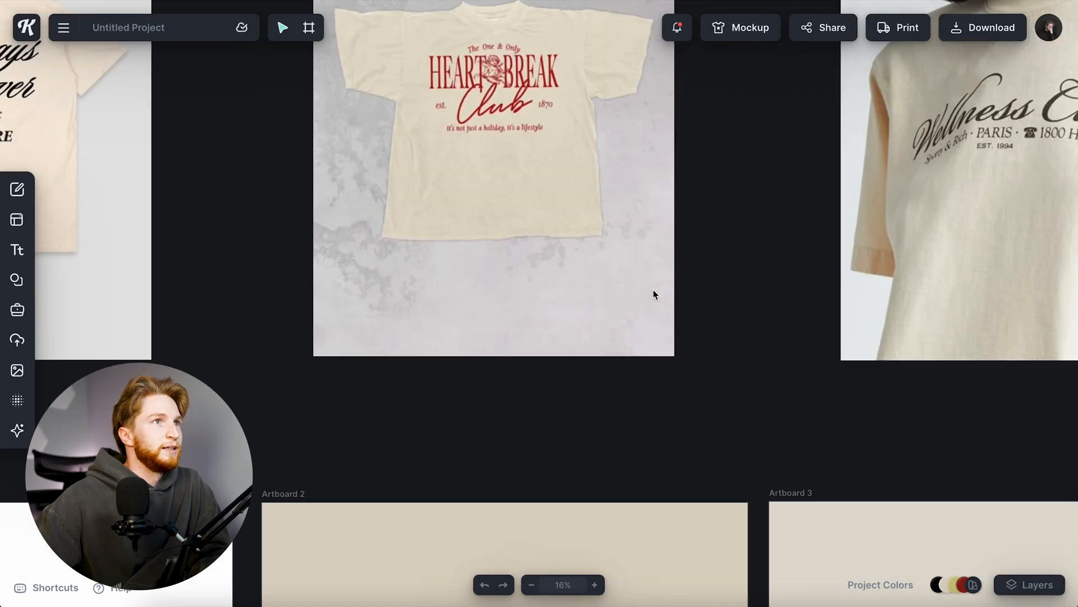
scroll(655, 292, "down", 8)
left_click(496, 192)
key("ctrl+c")
left_click(706, 236)
key("ctrl+v")
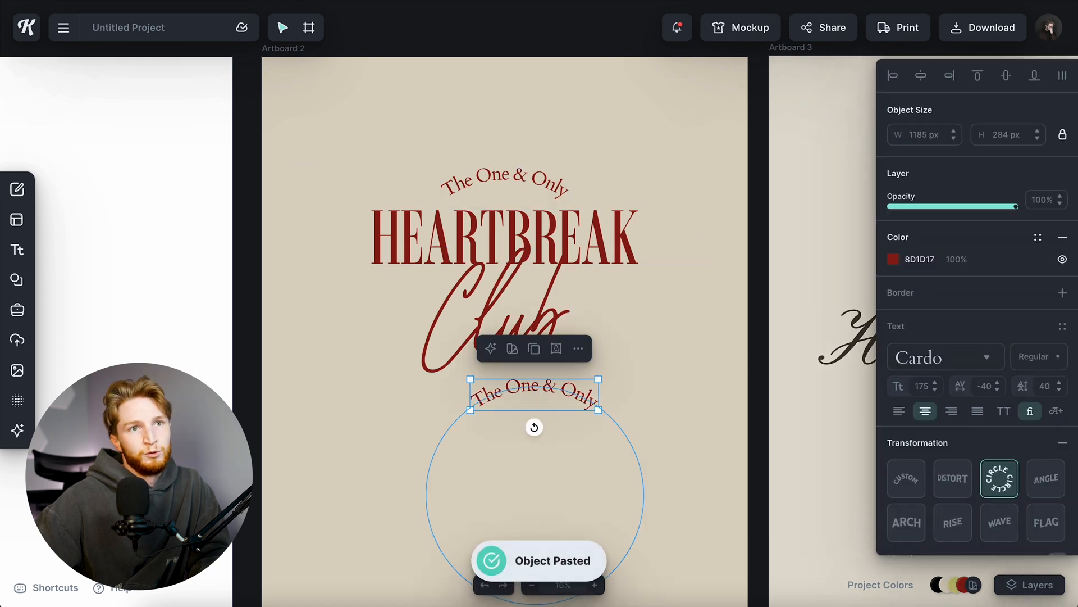
left_click(1062, 444)
Change the copied text to "est." and "1870" separated by a wide gap, and place them on either side of "Club".
double_click(568, 396)
type("est. ")
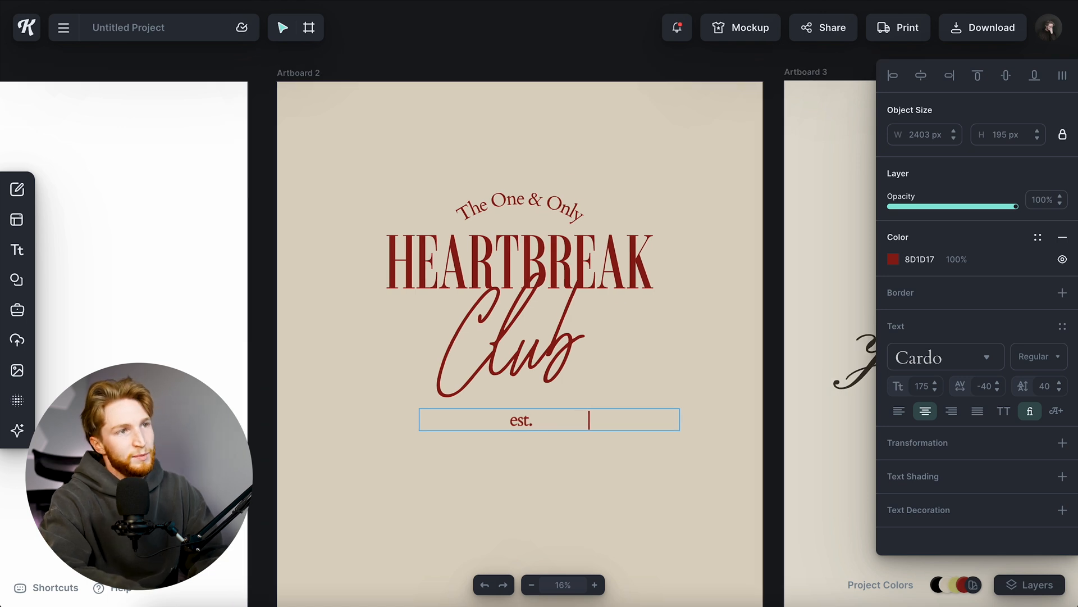
type("1870")
scroll(689, 379, "up", 4)
scroll(682, 449, "down", 2)
left_click(644, 516)
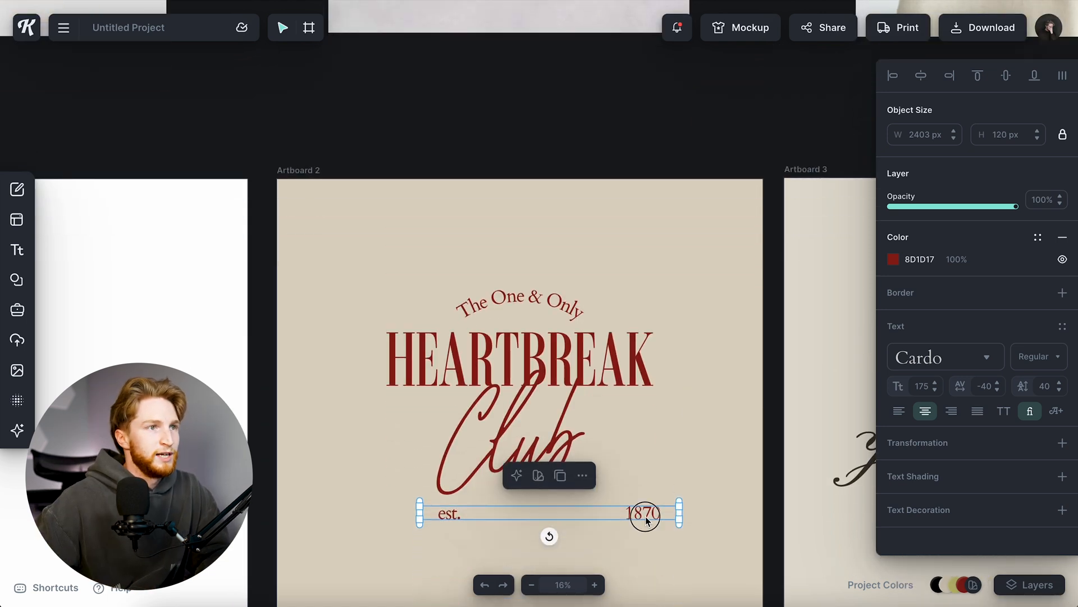
left_click(643, 512)
Add the tagline "It's not just a holiday, it's a lifestyle" below "Club" and set it in Cardo Italic.
left_click(720, 380)
scroll(720, 381, "up", 5)
scroll(717, 382, "down", 3)
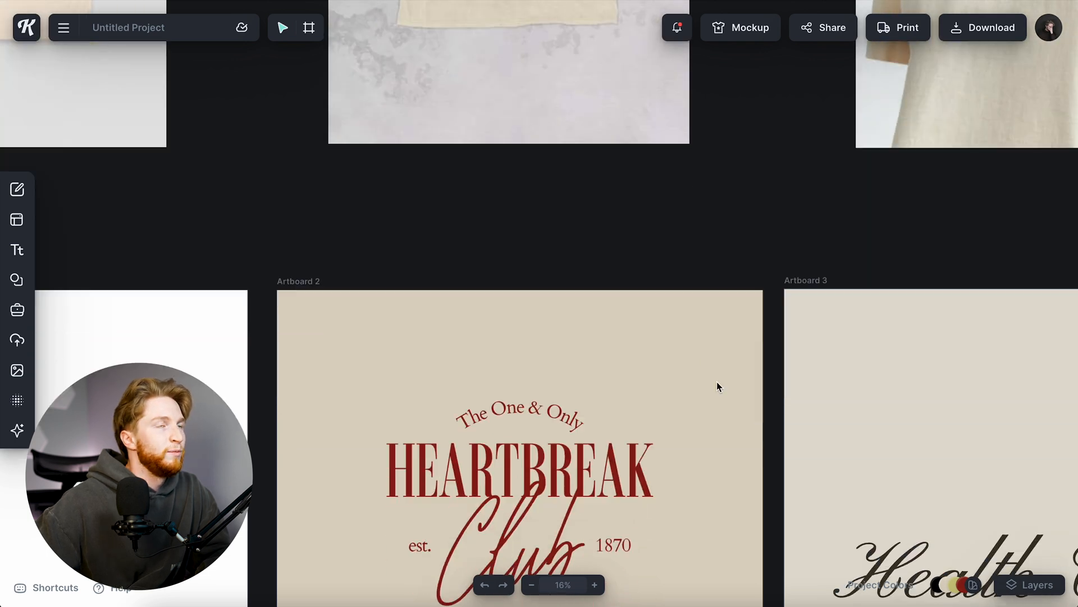
scroll(719, 387, "up", 6)
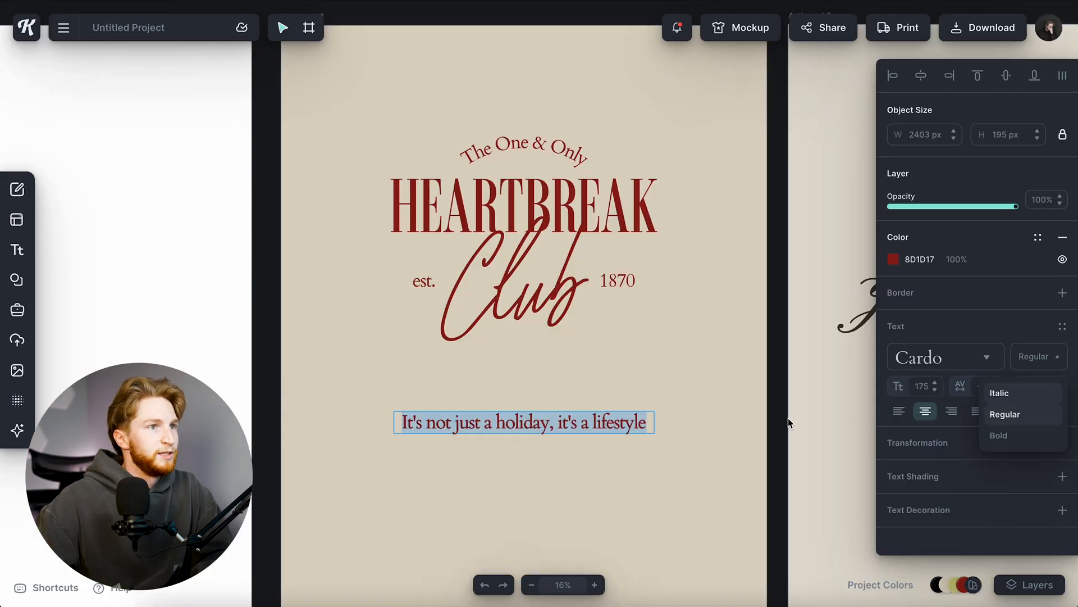
key("Up")
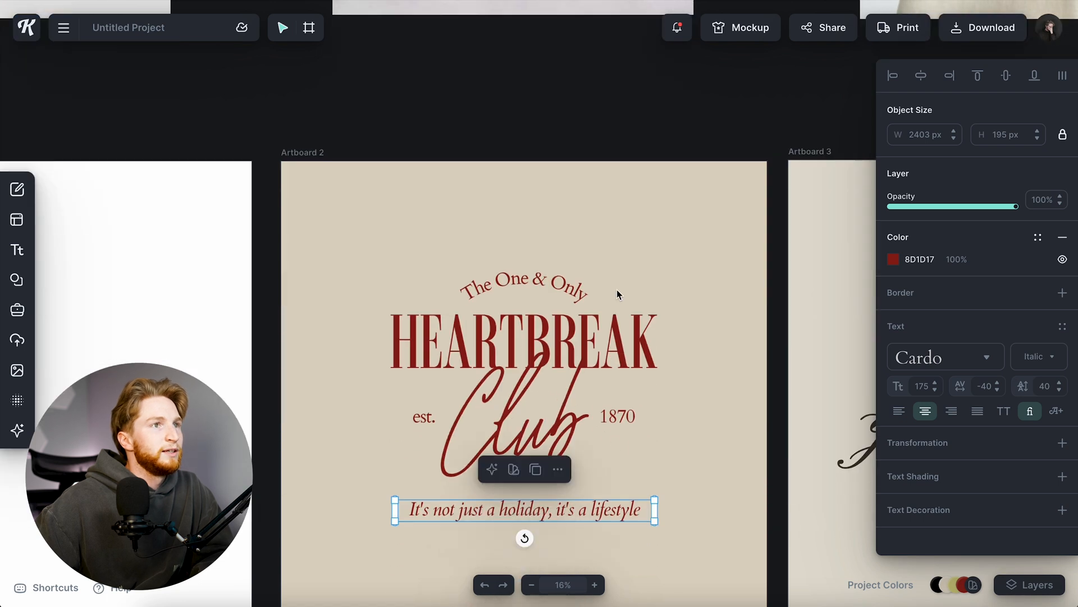
Set "The One & Only" and "est. 1870" to Italic, and enlarge the whole Artboard 2 lettering to about 4575 px wide.
left_click(617, 289)
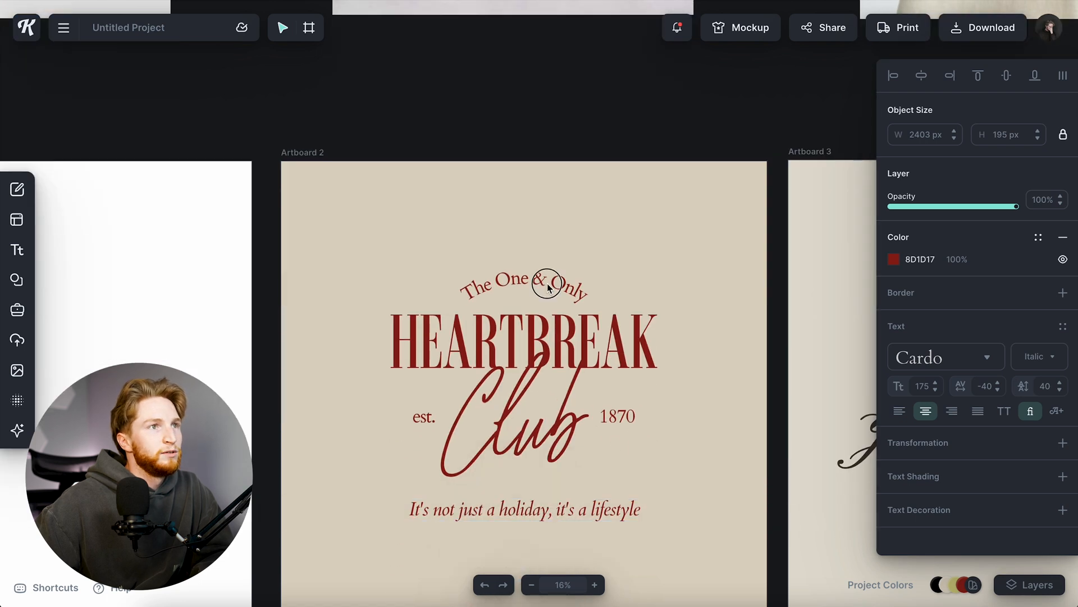
left_click(625, 419)
key("ctrl+a")
scroll(713, 348, "down", 2)
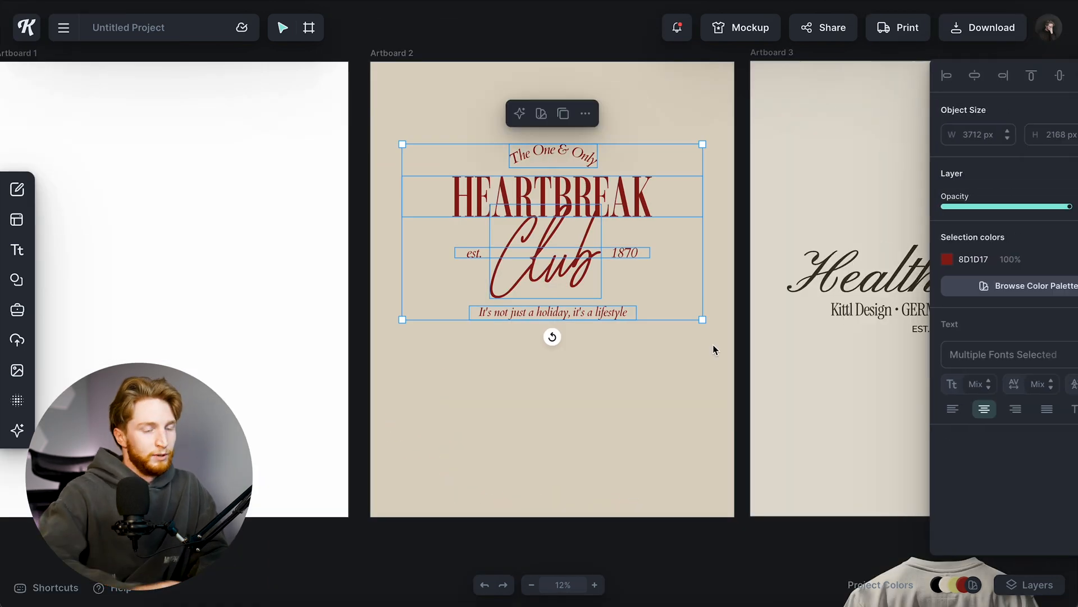
left_click(672, 107)
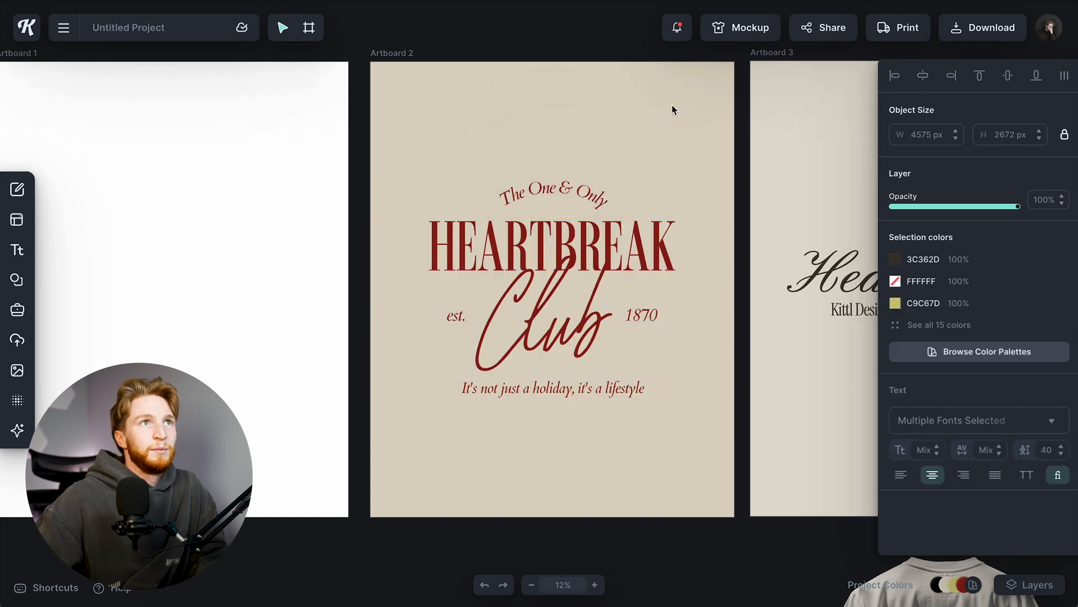
Preview the Heartbreak Club design on the back-view T-shirt mockup and download the mockup image.
left_click(740, 27)
left_click(585, 231)
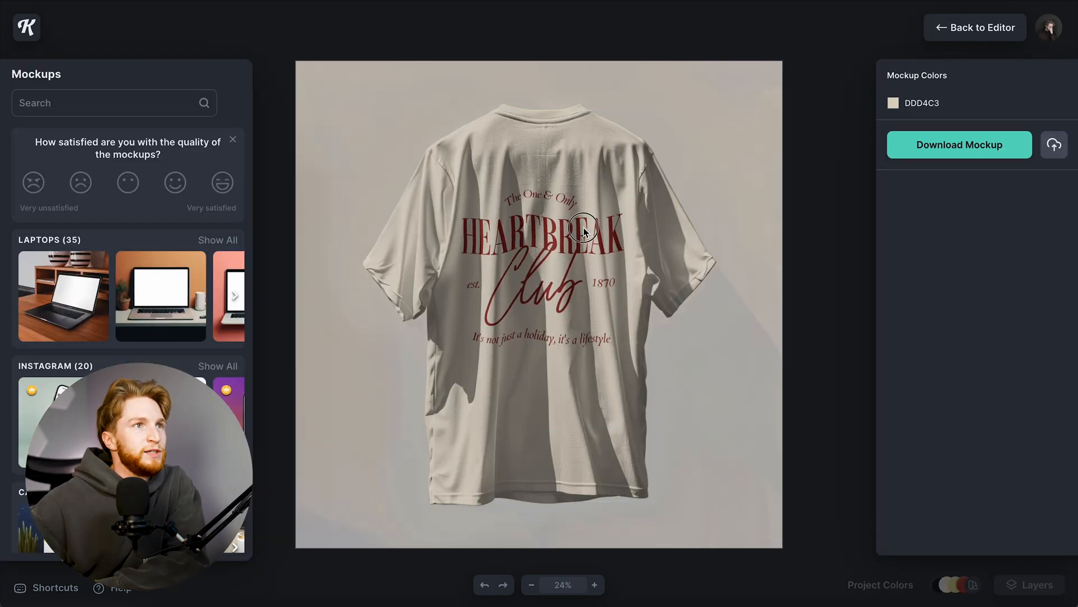
left_click(939, 145)
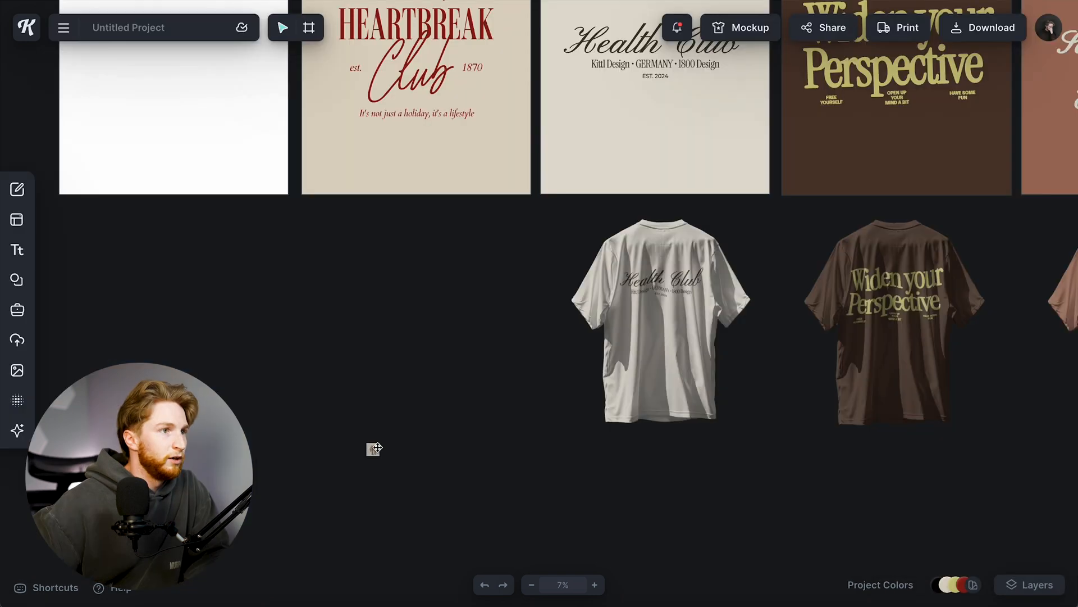
Remove the background of the placed Heartbreak Club mockup, and scale the shirt down to sit below Artboard 2.
left_click_drag(373, 447, 372, 449)
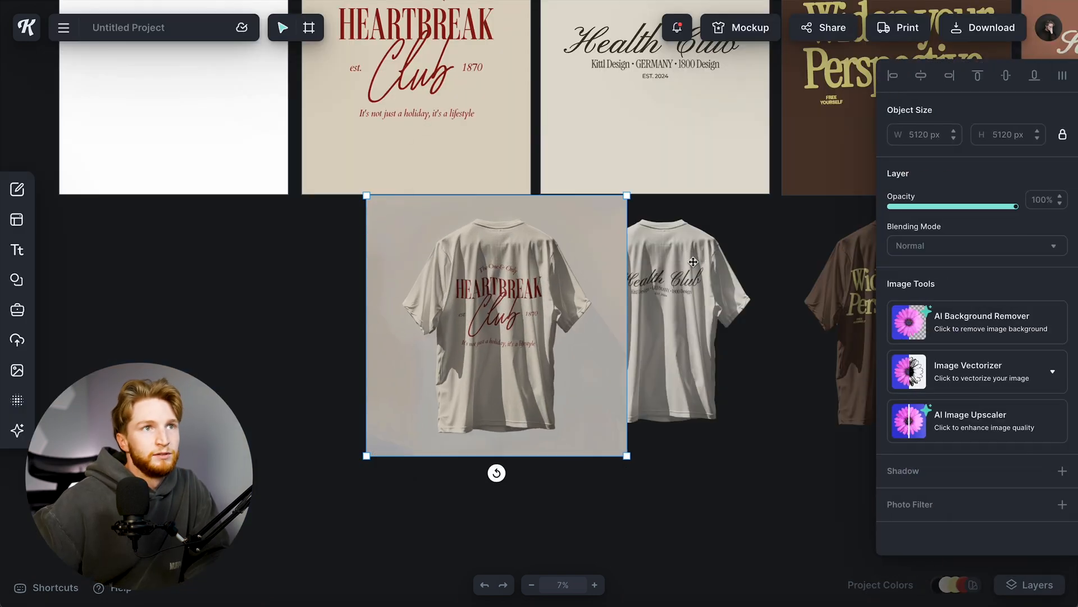
left_click(988, 321)
left_click_drag(622, 453, 611, 441)
left_click_drag(488, 308, 404, 308)
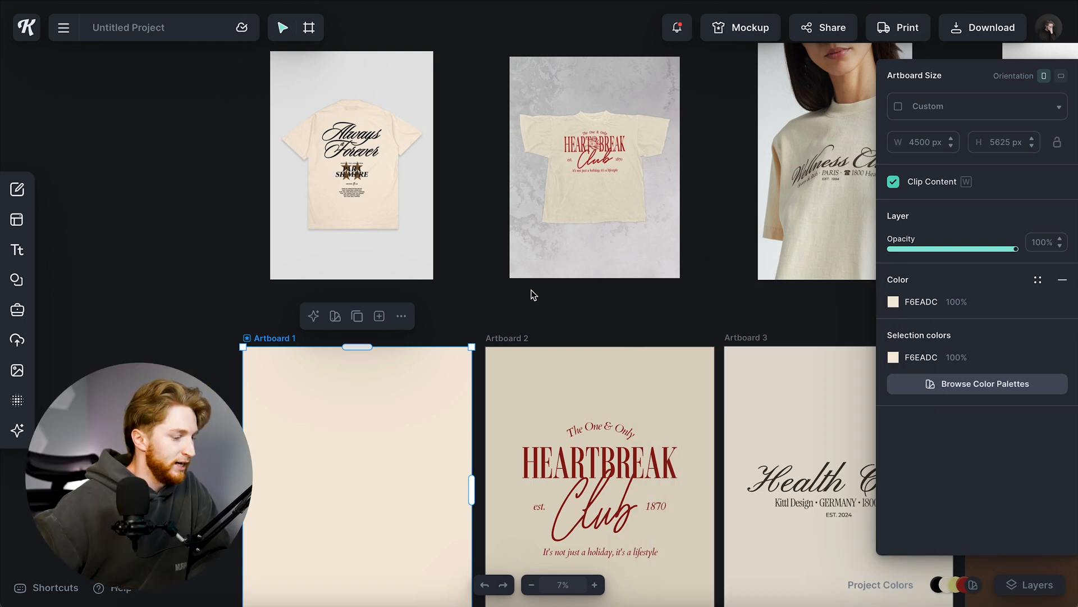
Examine the script lettering, star graphic and small text lines on the "Always & Forever" reference shirt above Artboard 1.
scroll(356, 269, "up", 5)
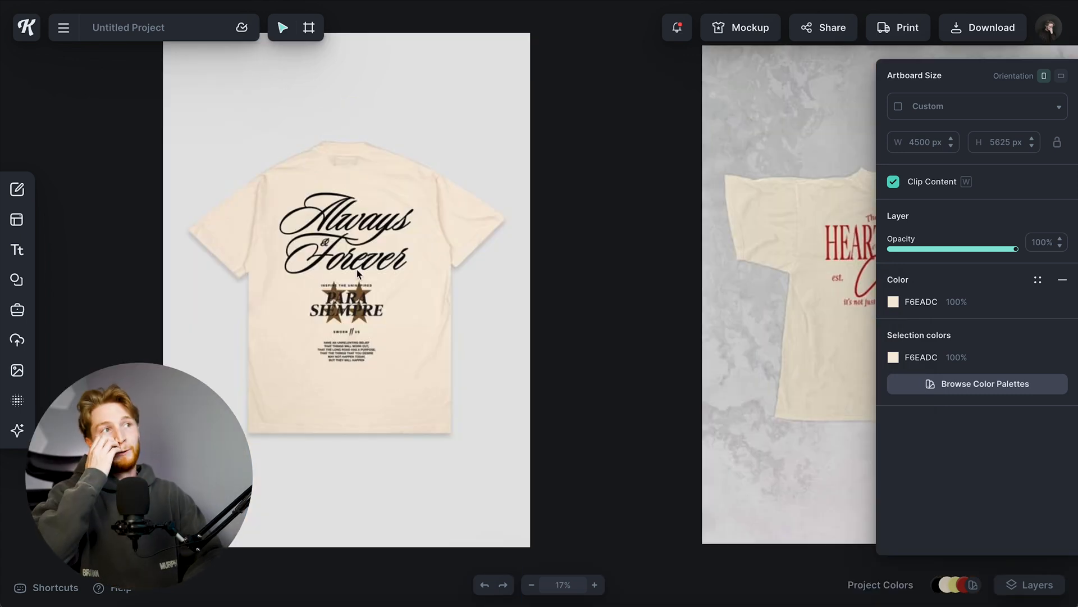
scroll(388, 241, "down", 3)
scroll(409, 215, "down", 2)
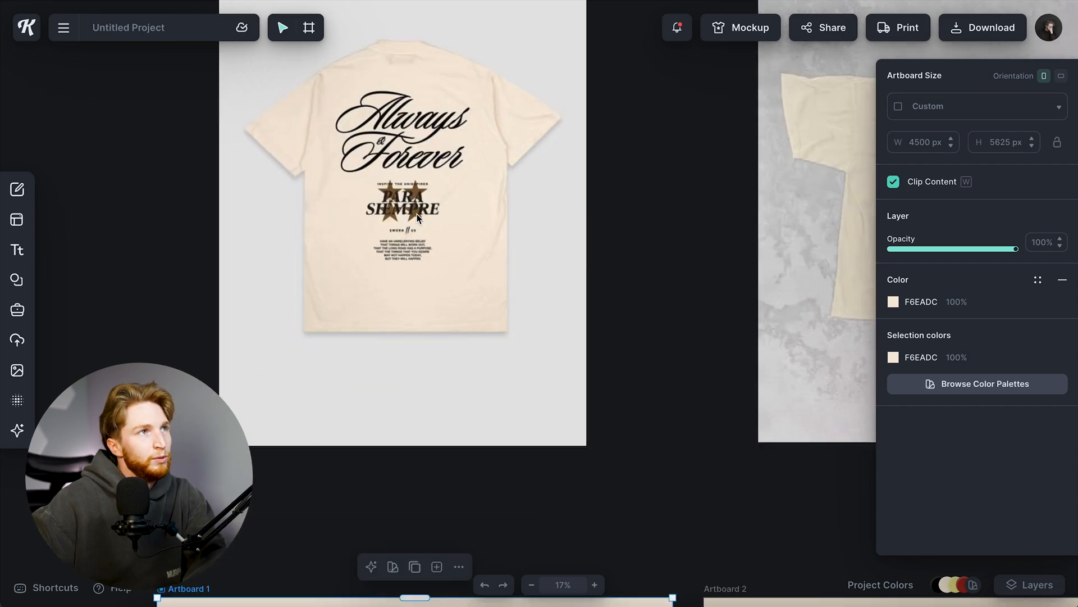
scroll(437, 225, "down", 3)
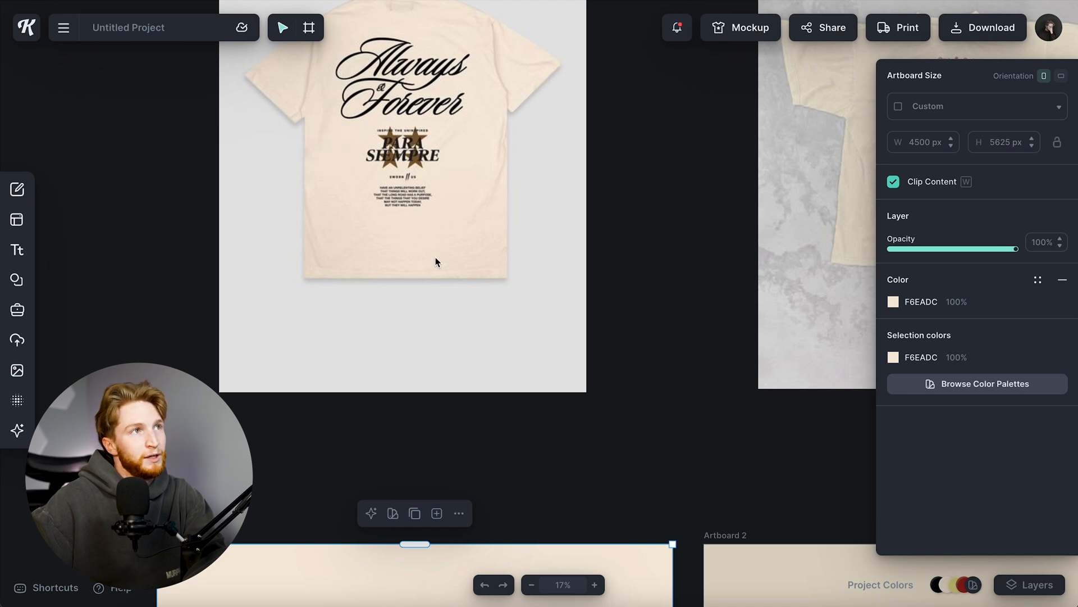
scroll(437, 262, "down", 3)
scroll(440, 264, "down", 2)
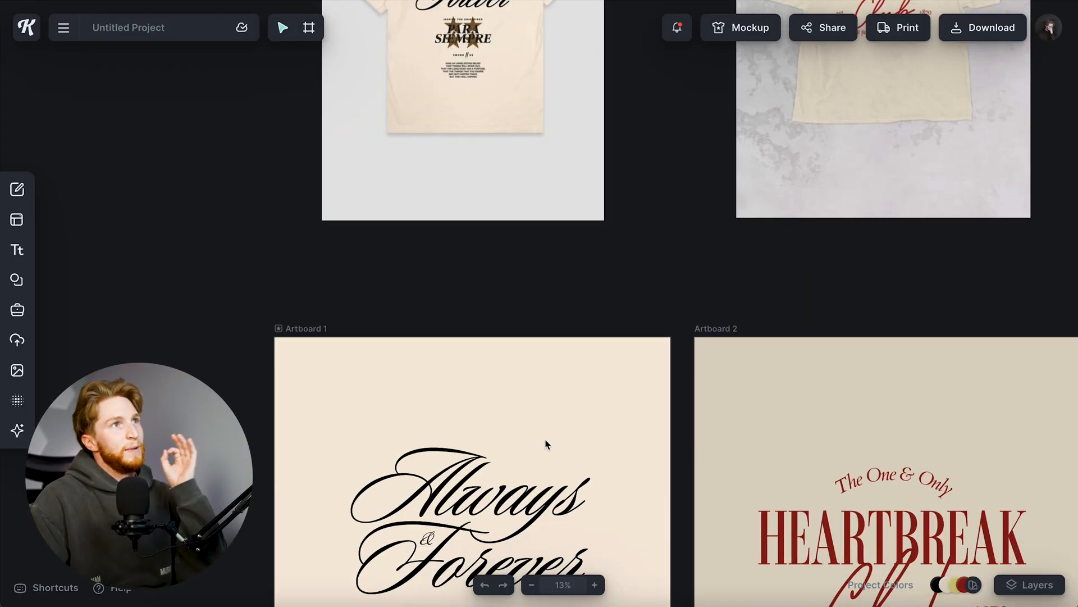
Compare the "Always & Forever" script lettering on Artboard 1 with its reference shirt.
scroll(546, 444, "down", 2)
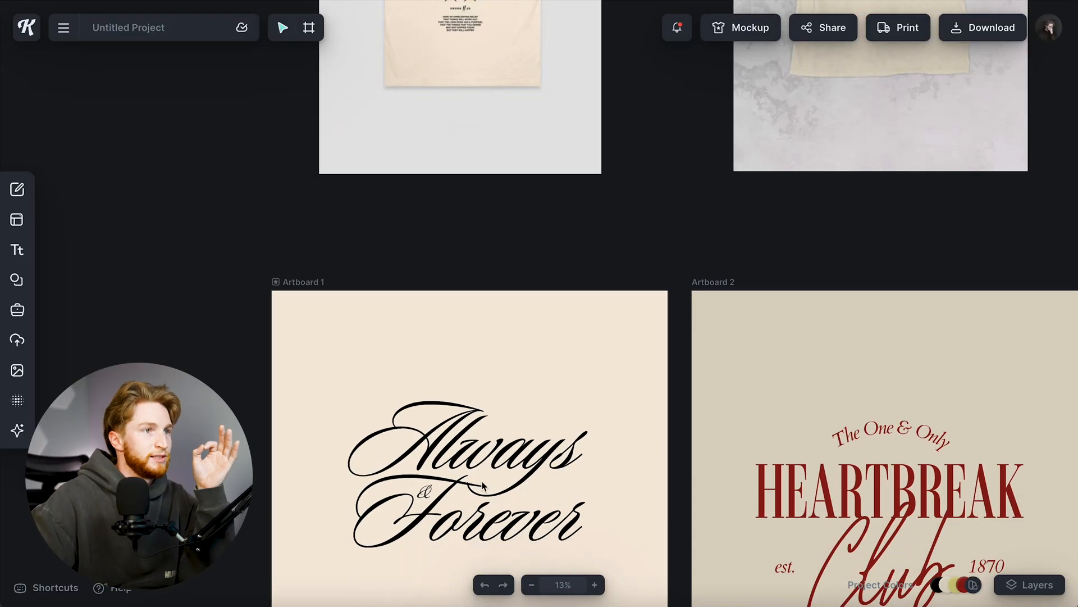
scroll(489, 466, "up", 1)
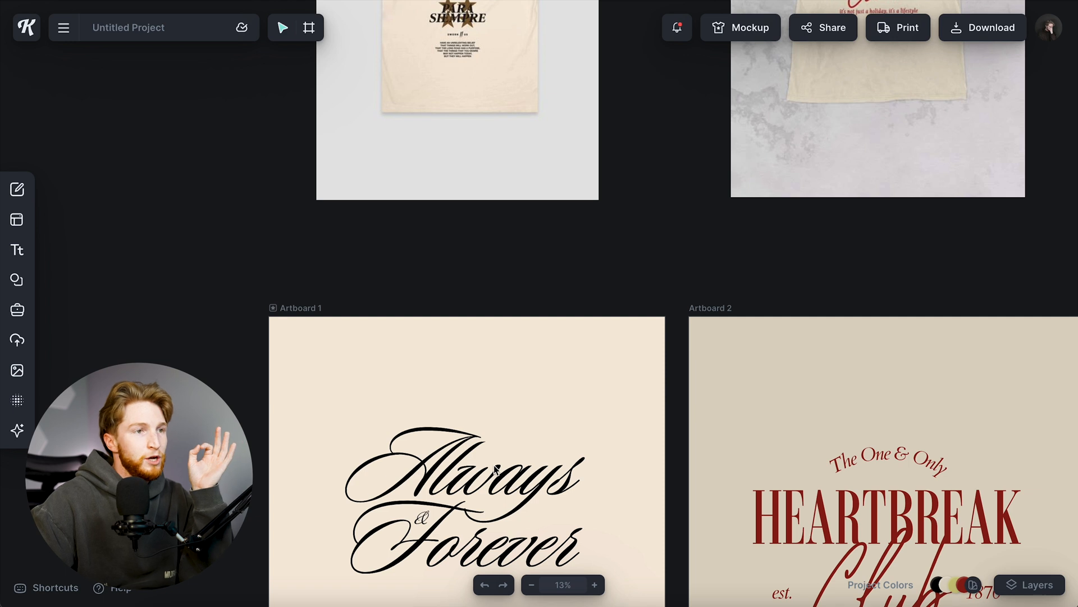
scroll(506, 465, "up", 2)
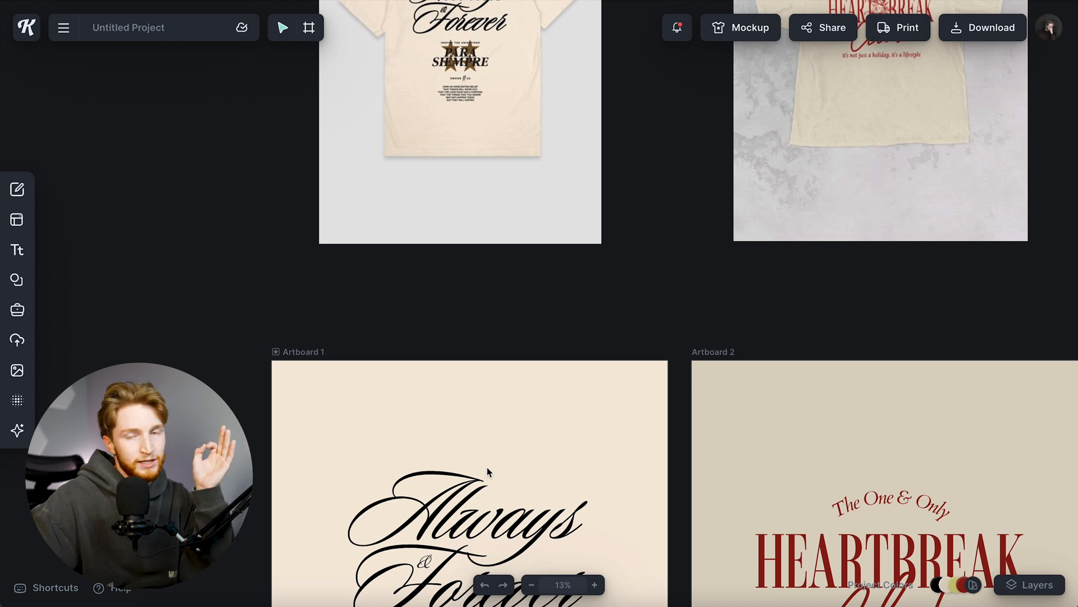
scroll(490, 517, "up", 2)
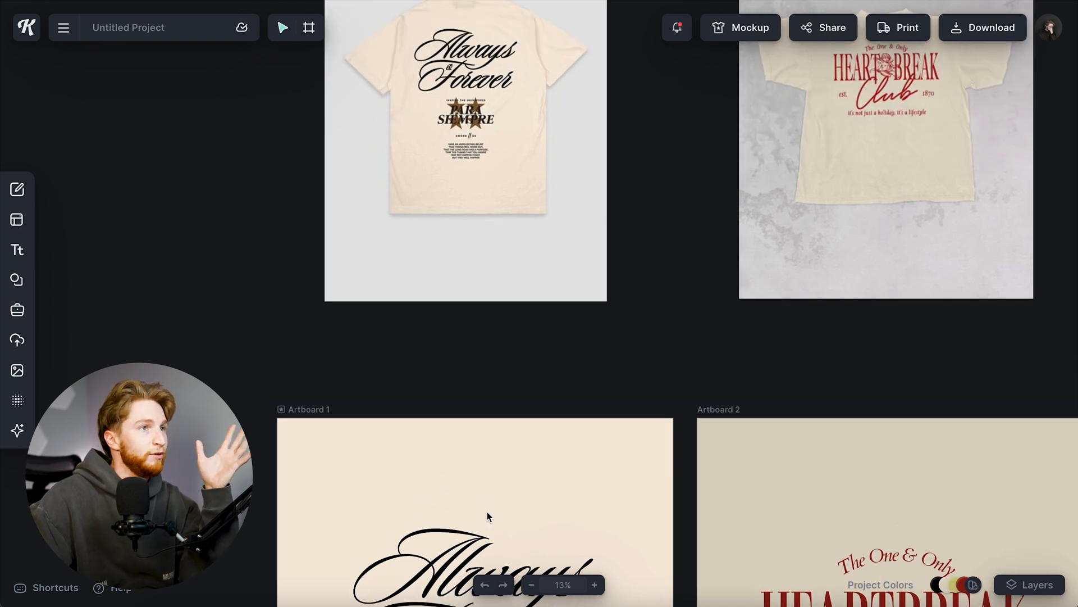
scroll(492, 517, "down", 1)
scroll(497, 512, "down", 3)
scroll(540, 393, "up", 3)
scroll(466, 427, "up", 1)
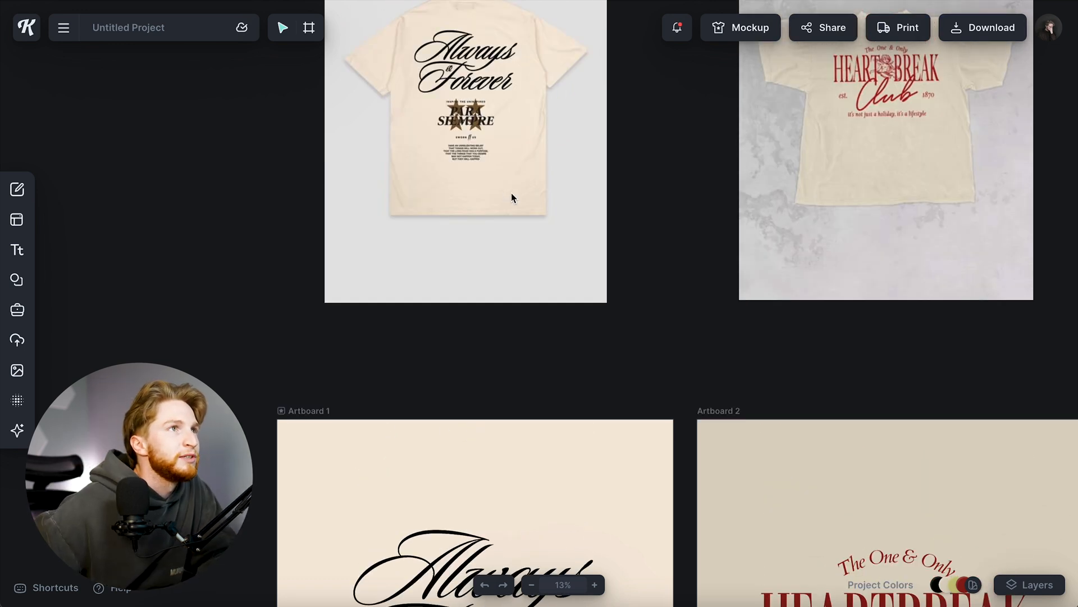
Add an enlarged headline below the script lettering on Artboard 1, set in Butler Bold and reading PARA SIEMPRE on two lines.
scroll(489, 239, "down", 5)
left_click(482, 245)
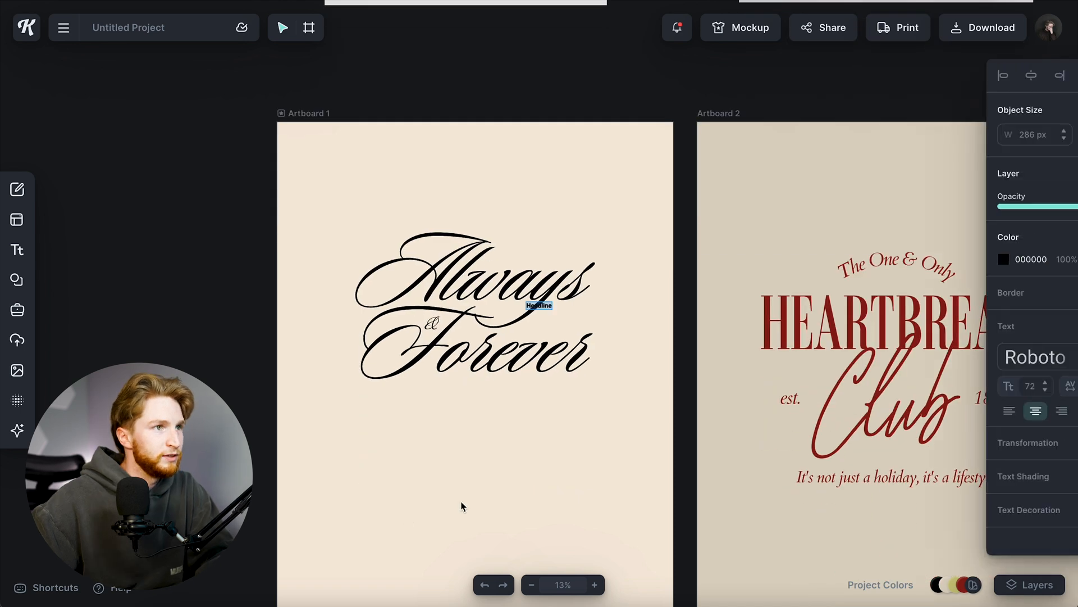
scroll(505, 449, "up", 5)
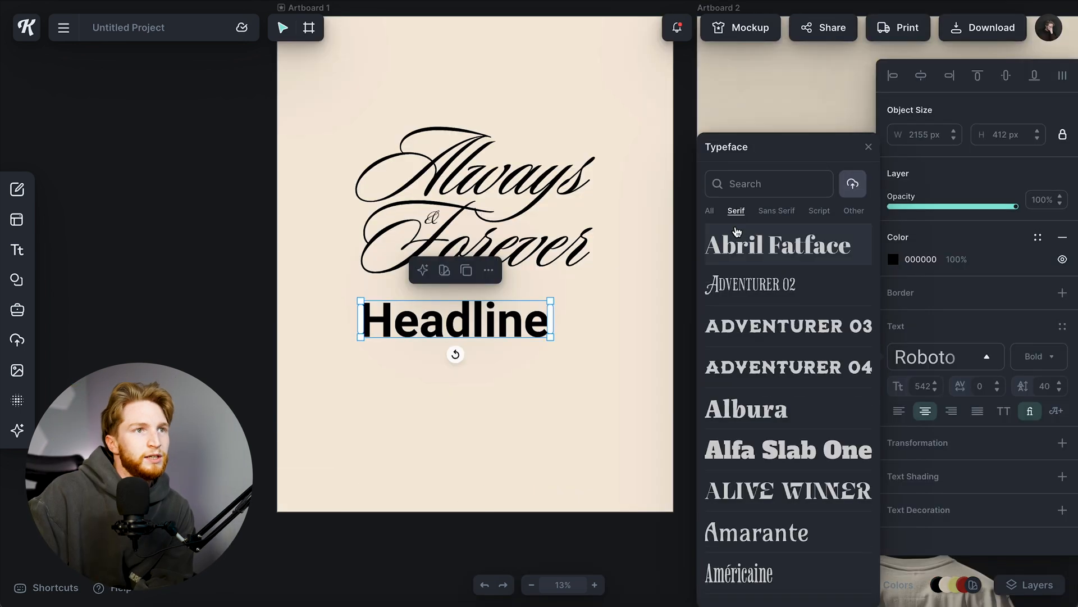
left_click(758, 235)
left_click(946, 356)
scroll(772, 219, "down", 1)
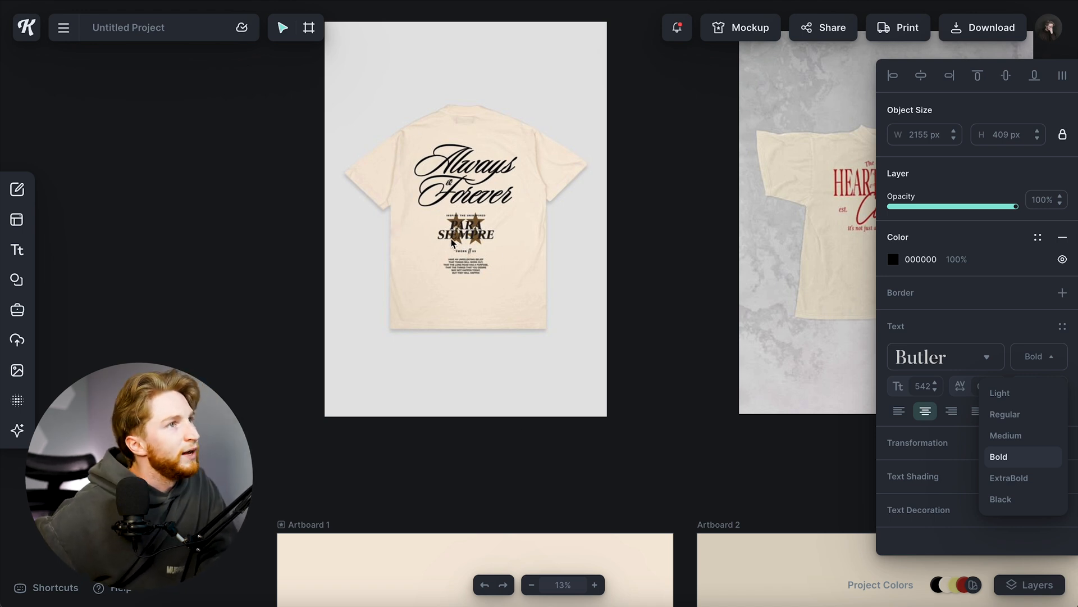
scroll(483, 497, "down", 10)
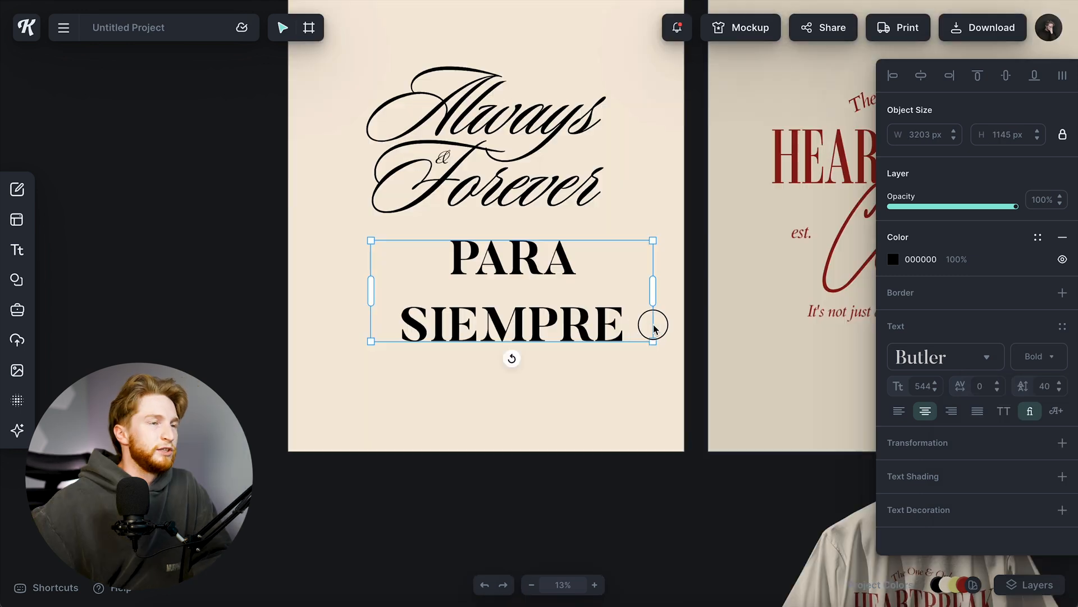
Narrow the PARA SIEMPRE text box to about 2891 px and set its letter and line spacing to -20.
left_click_drag(652, 322, 625, 295)
scroll(556, 295, "up", 6)
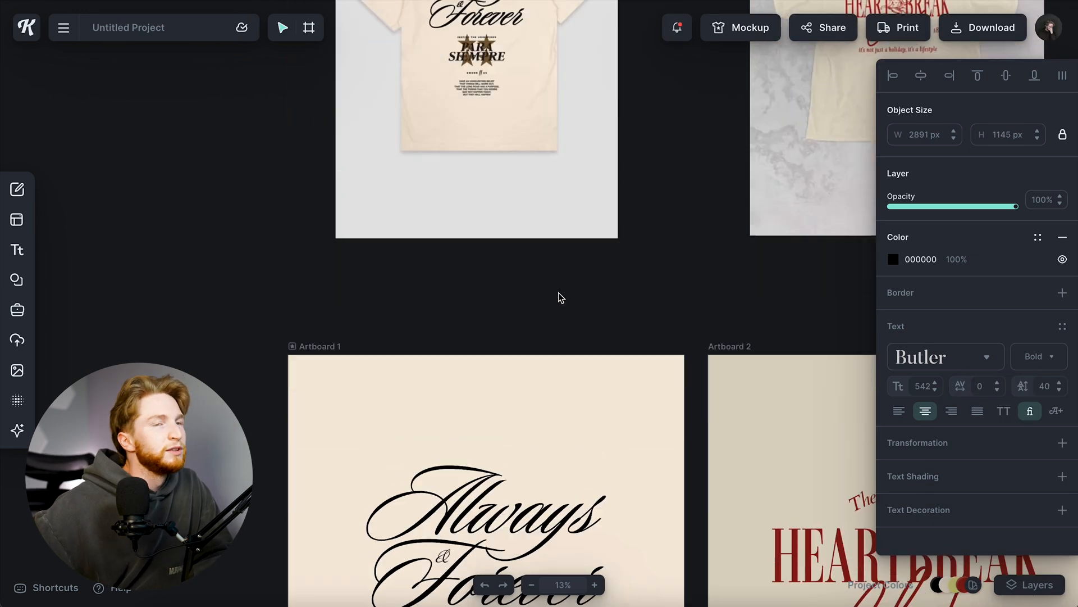
scroll(558, 296, "down", 5)
left_click(1059, 391)
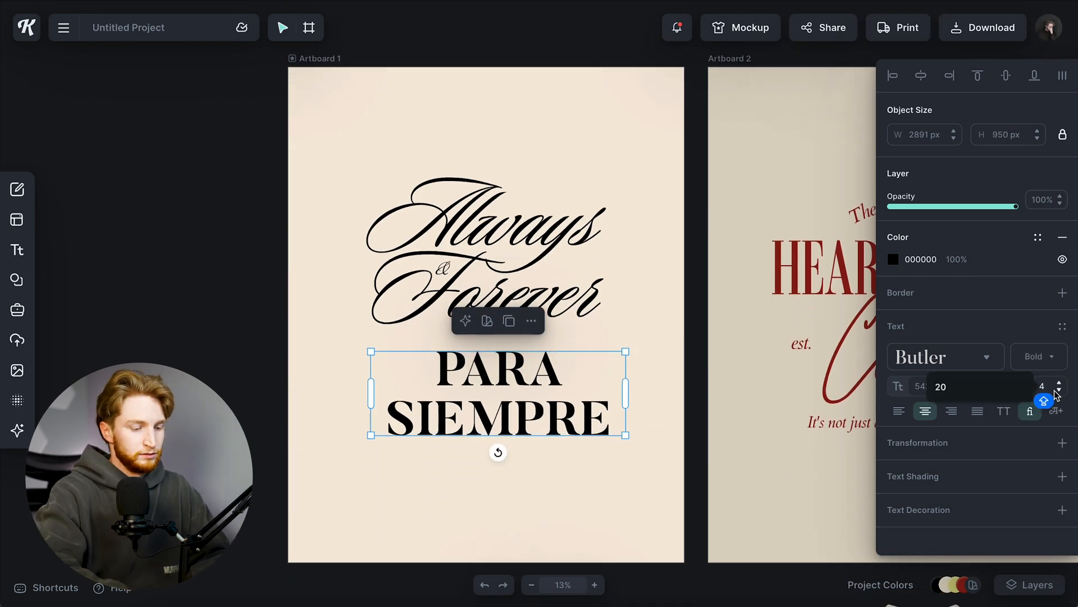
left_click(1058, 391)
Change the typeface of the PARA SIEMPRE text to Gloock.
left_click(987, 357)
scroll(787, 393, "down", 10)
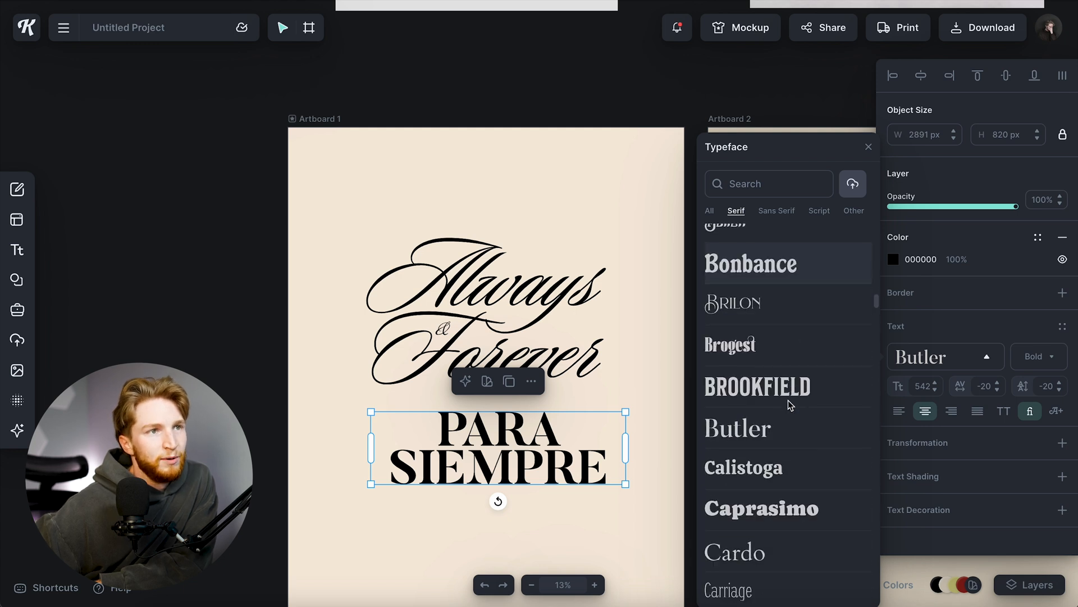
scroll(791, 404, "down", 5)
left_click(786, 405)
left_click(671, 392)
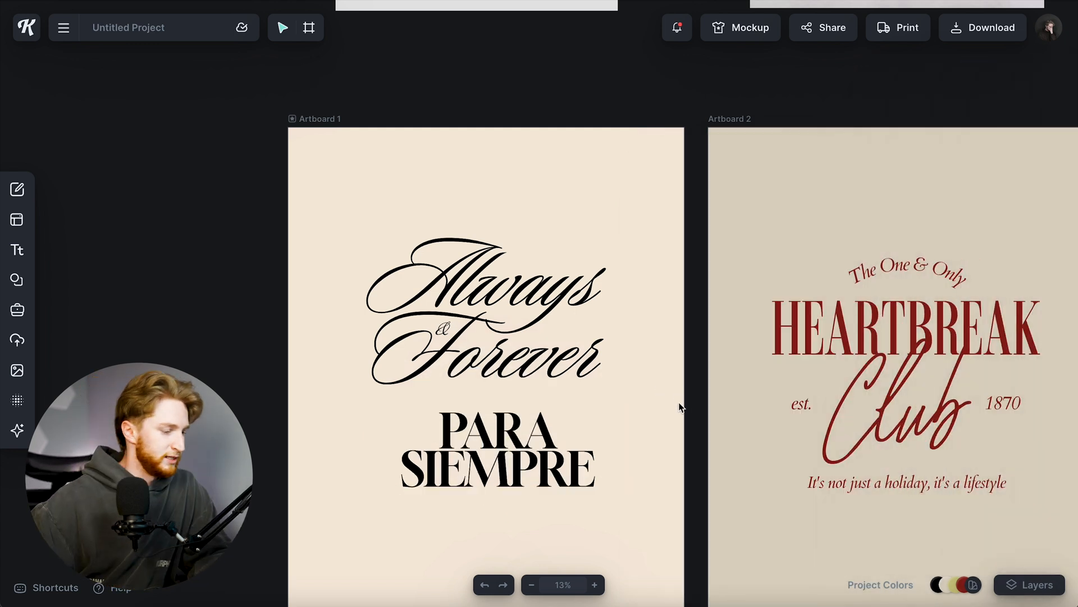
Scale the PARA SIEMPRE text down to about 1401 px wide and centre it below the script lettering.
left_click(500, 449)
left_click_drag(583, 477, 548, 467)
scroll(180, 327, "up", 1)
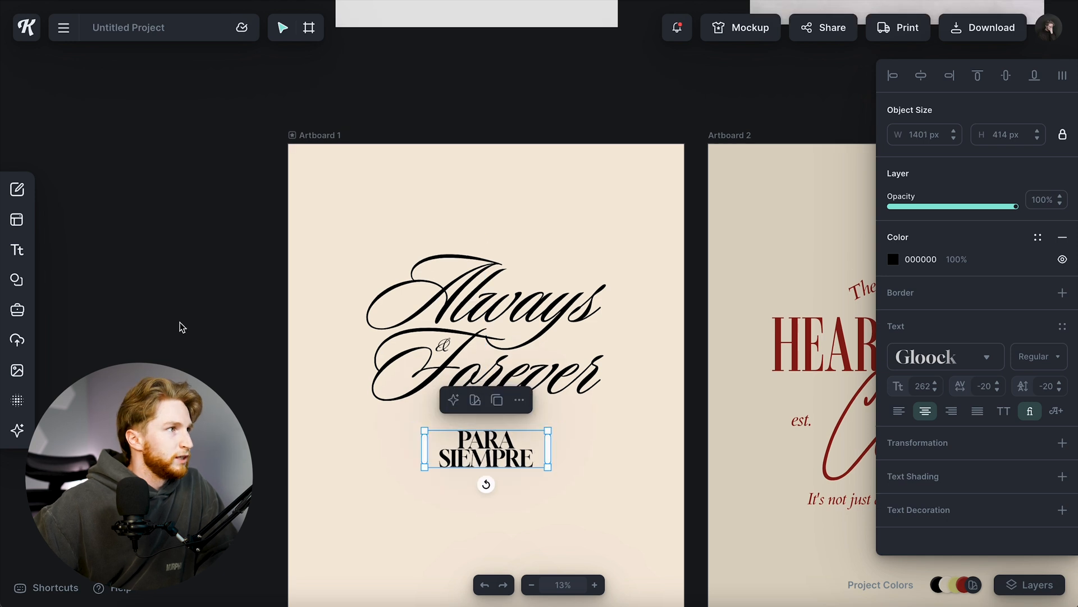
Add a five-pointed star below PARA SIEMPRE, scaled to about 451 px wide and coloured black (000000).
left_click(17, 281)
left_click(127, 341)
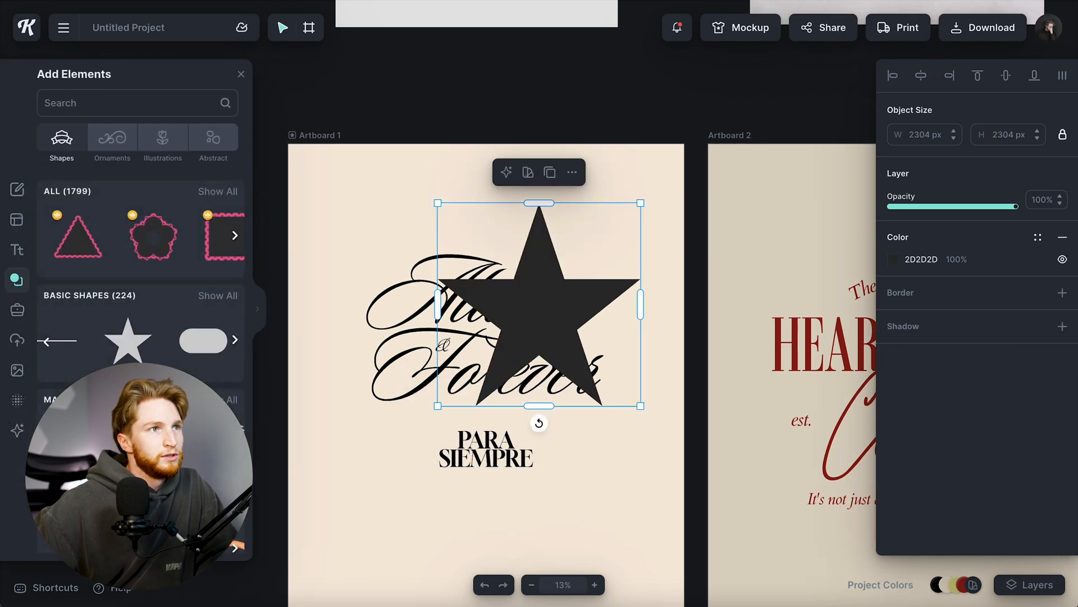
left_click_drag(640, 406, 564, 324)
left_click_drag(541, 302, 428, 504)
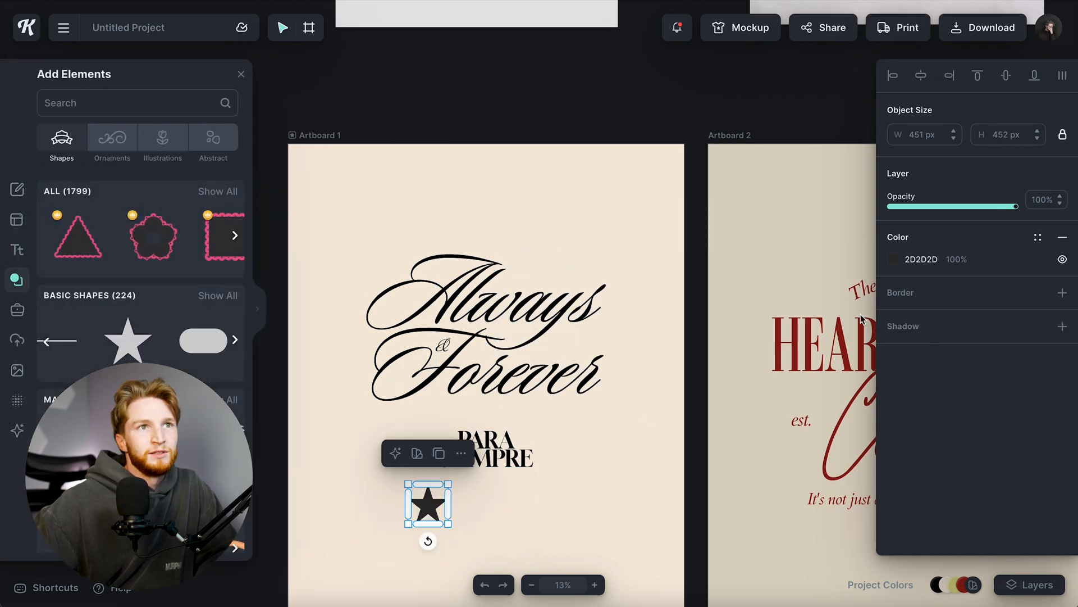
left_click(893, 259)
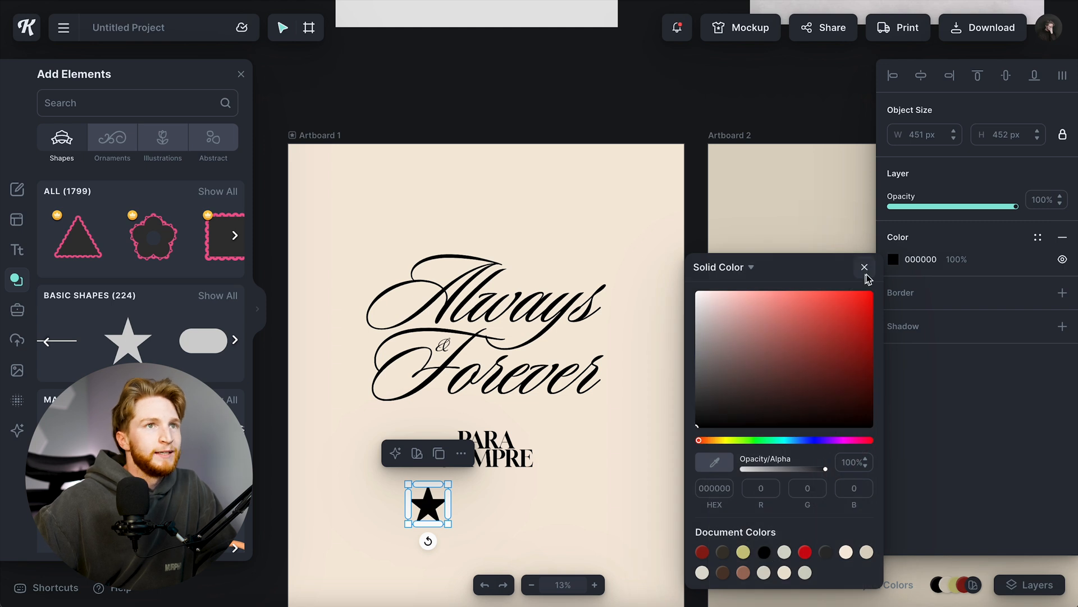
left_click(864, 268)
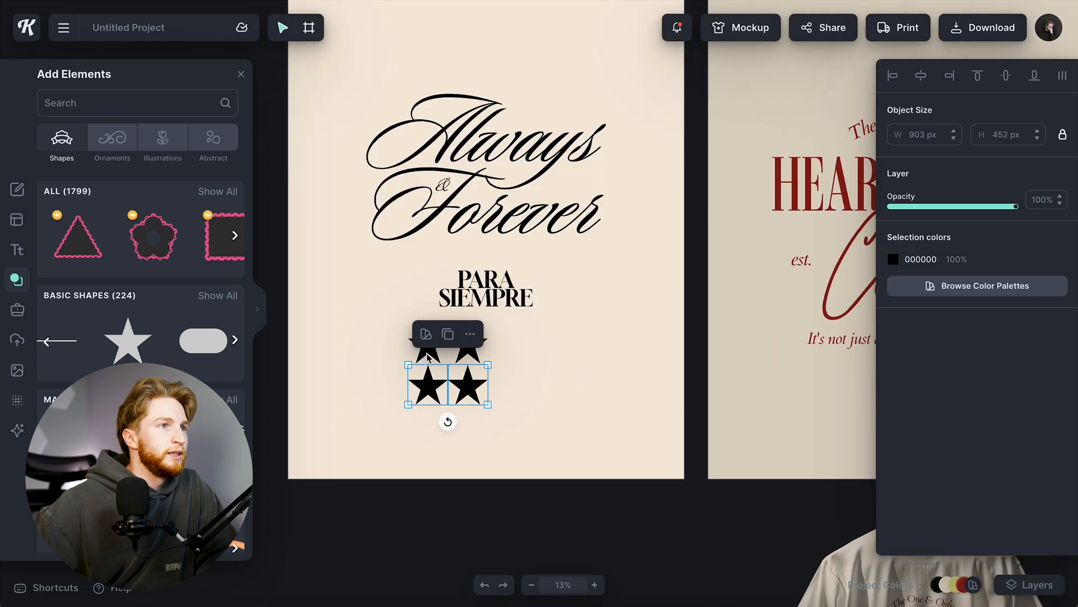
Move the two-by-two group of stars onto the PARA SIEMPRE text and bring the text in front of them.
left_click(470, 358, "shift")
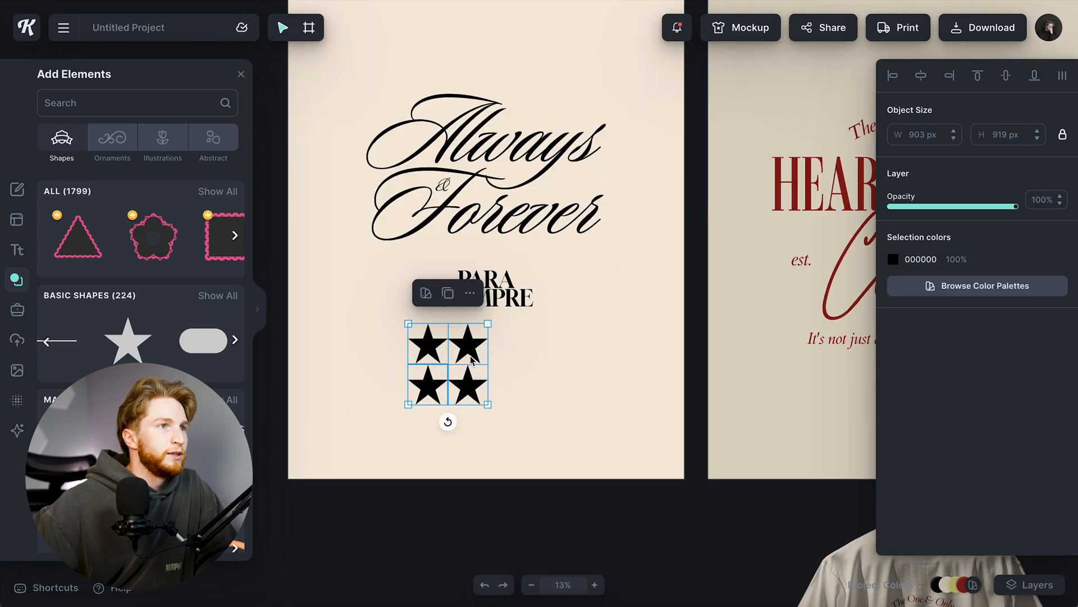
left_click_drag(472, 359, 508, 312)
left_click(539, 323)
scroll(506, 280, "up", 5)
scroll(506, 281, "down", 5)
right_click(534, 328)
left_click(537, 518)
left_click(509, 287)
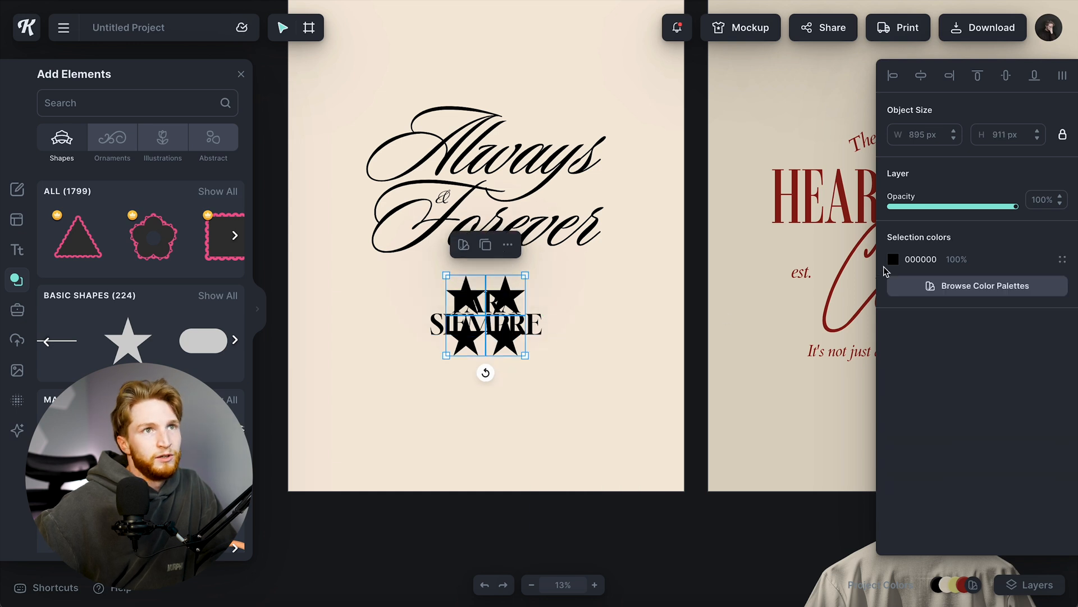
Recolour the four stars behind PARA SIEMPRE to brown 7B6039.
left_click(894, 259)
left_click(825, 552)
scroll(505, 337, "up", 5)
scroll(595, 345, "down", 4)
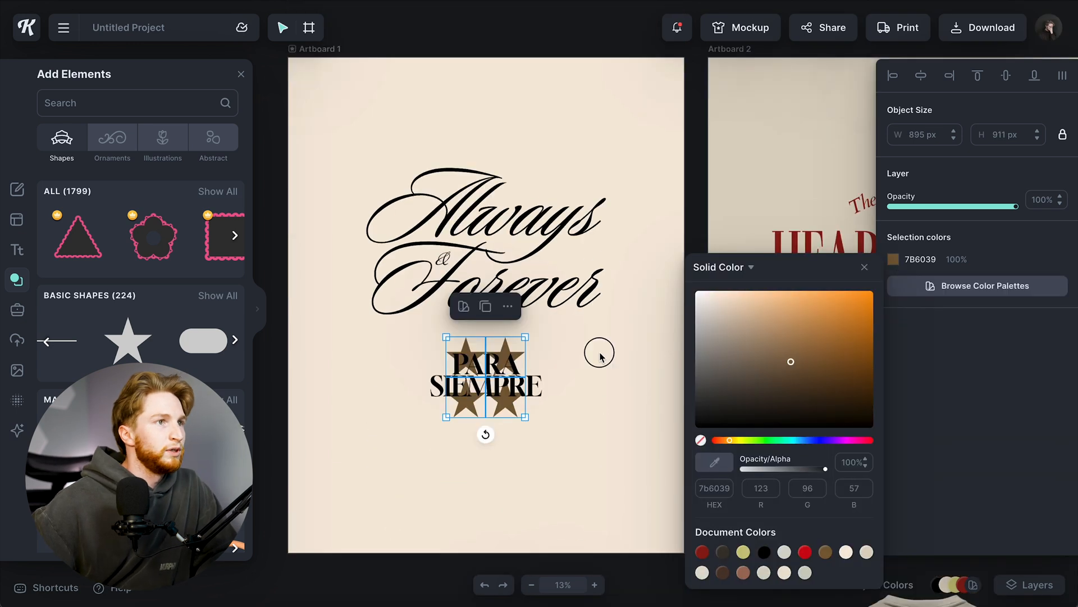
left_click(600, 355)
Copy the small Familjen Grotesk tagline from Artboard 6 and paste it above PARA SIEMPRE on Artboard 1.
scroll(477, 111, "up", 5)
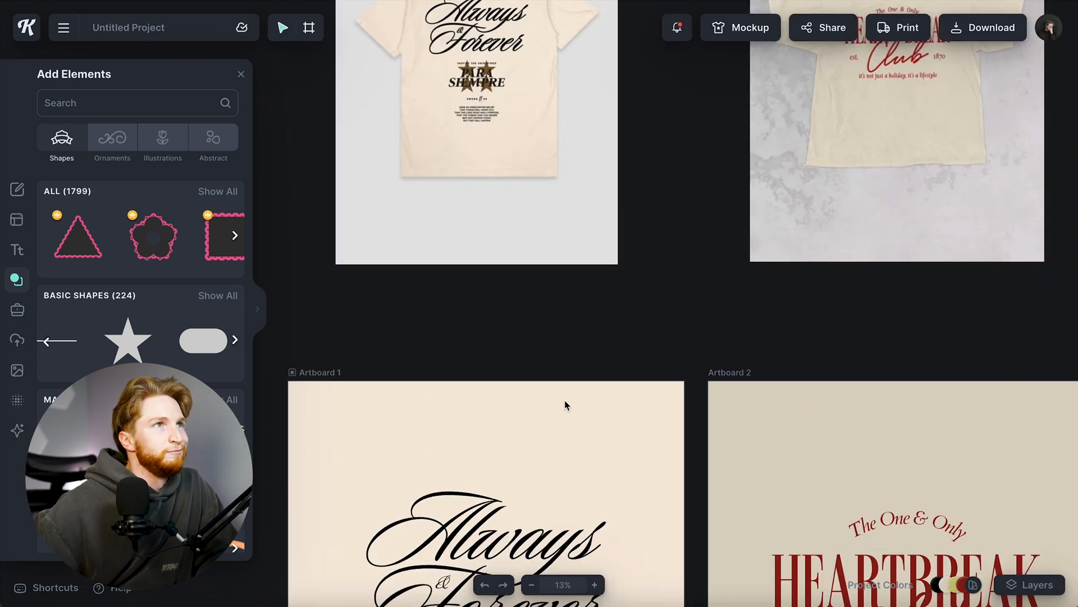
scroll(564, 400, "down", 6)
scroll(512, 292, "down", 5)
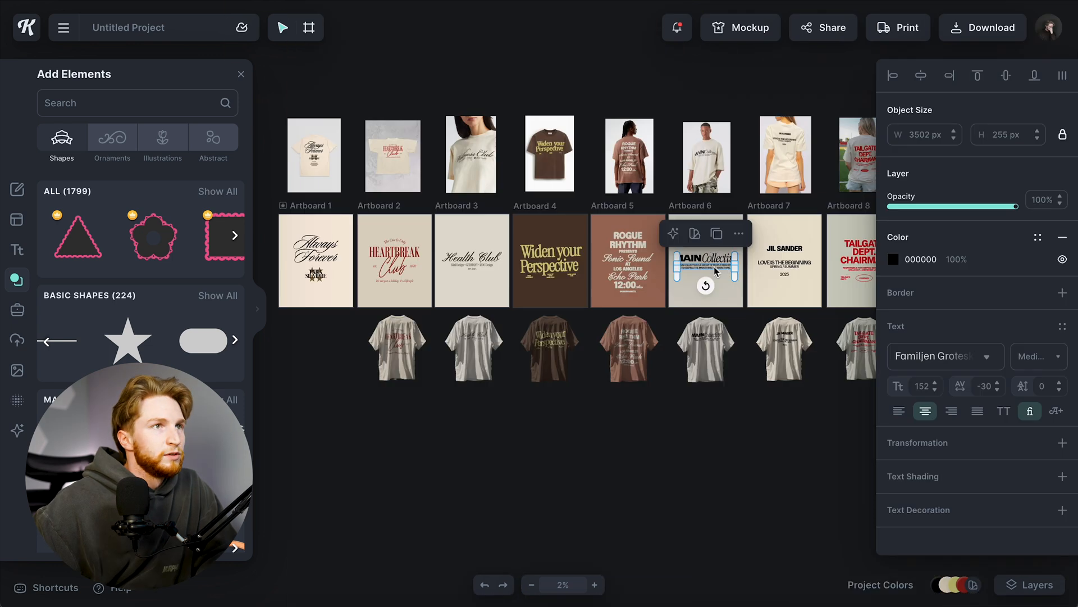
key("ctrl+v")
scroll(325, 271, "up", 3)
scroll(324, 271, "up", 8)
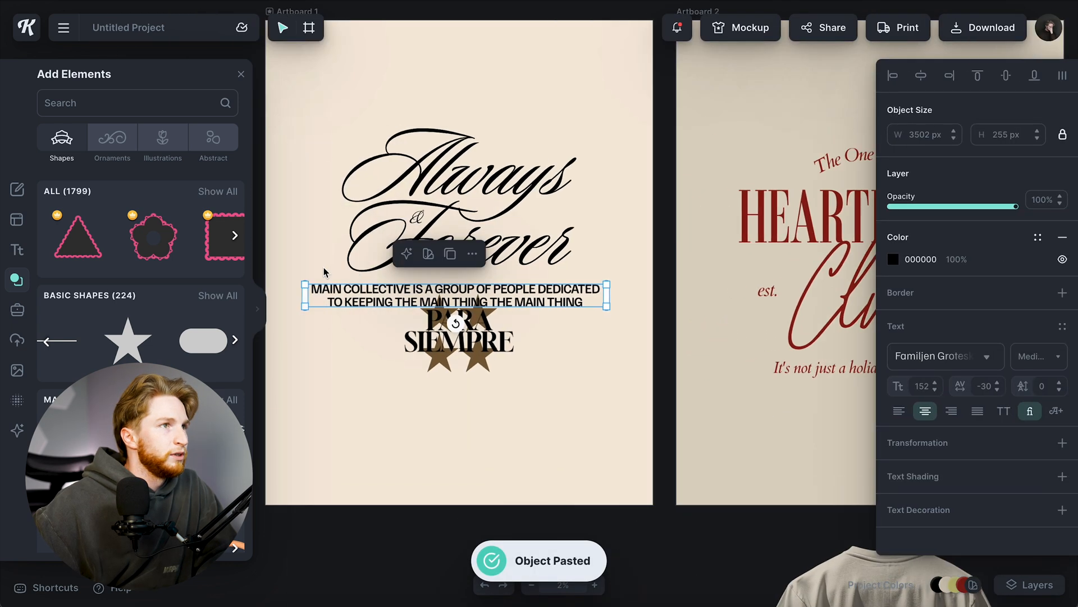
Replace the pasted tagline with ALWAYS AND FOREVER, setting its letter spacing to 30 and its size to 79 above the stars.
type("ALWAYS AND FOREVER")
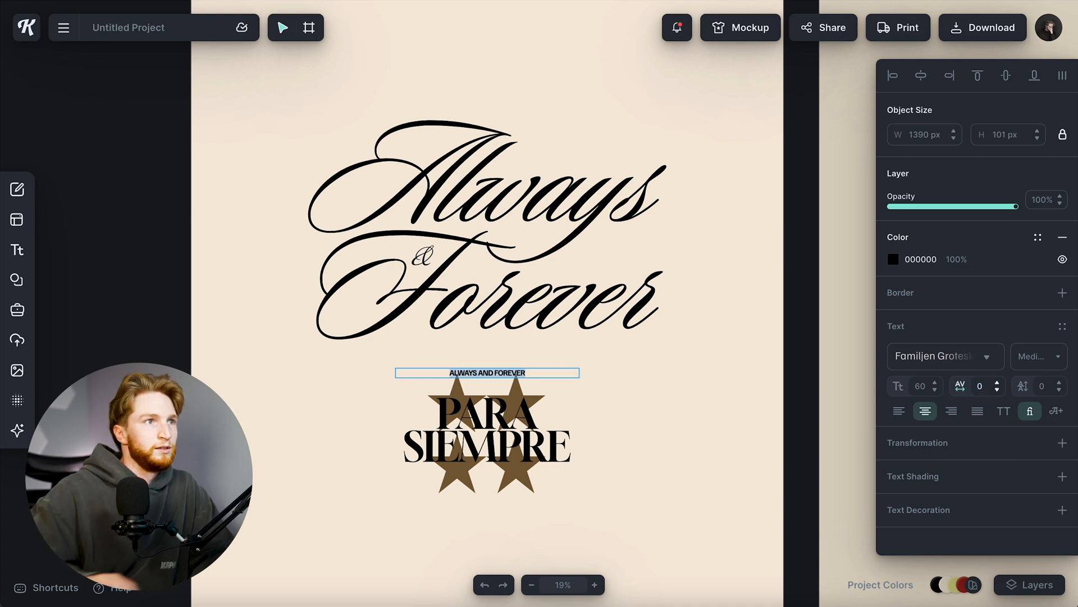
key("Escape")
type("30")
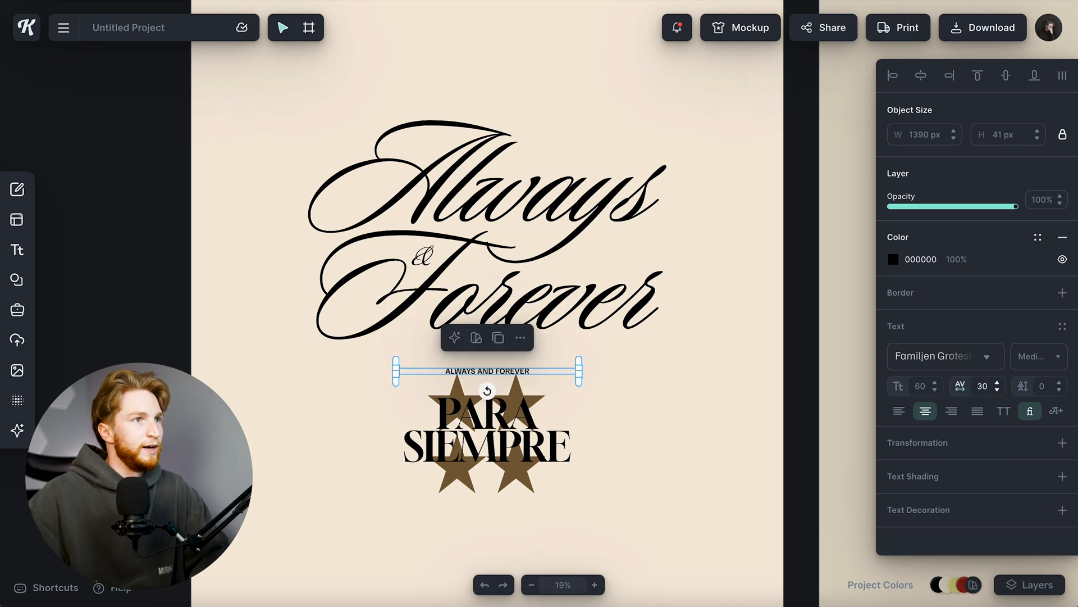
key("Return")
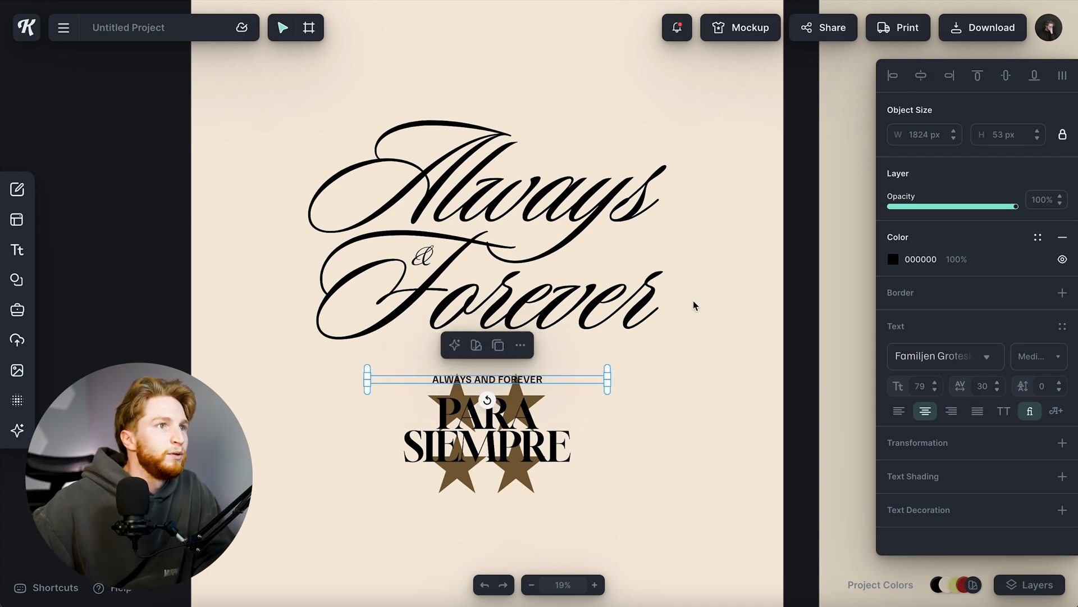
Duplicate the small text below the stars and enter the filler paragraph running from "THIS TEXT BLOCK DOESN'T MEAN ANYTHING" to "GO USE THE BATHROOM.".
scroll(697, 306, "down", 3)
key("ctrl+v")
double_click(489, 366)
type("THIS TEXT BLOCK DOESN")
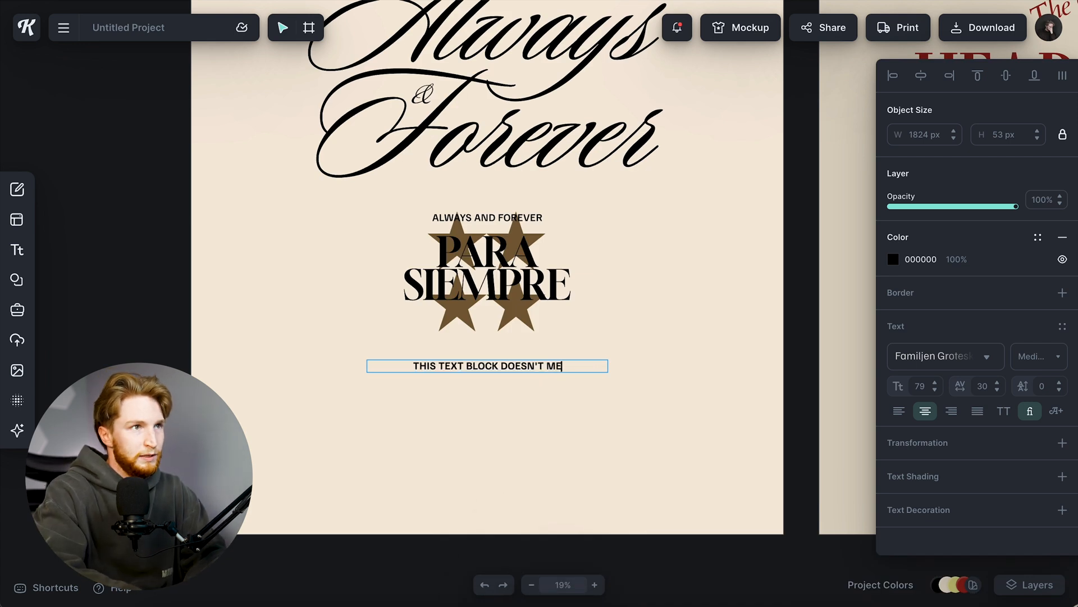
type("'T MEAN ANYTHING BUT I HAVE TO PUT SOMETHING HERE SO I CAN FINISH THIS VIDEO BECAUSE I REALLY REALLY NEED TO GO USE T")
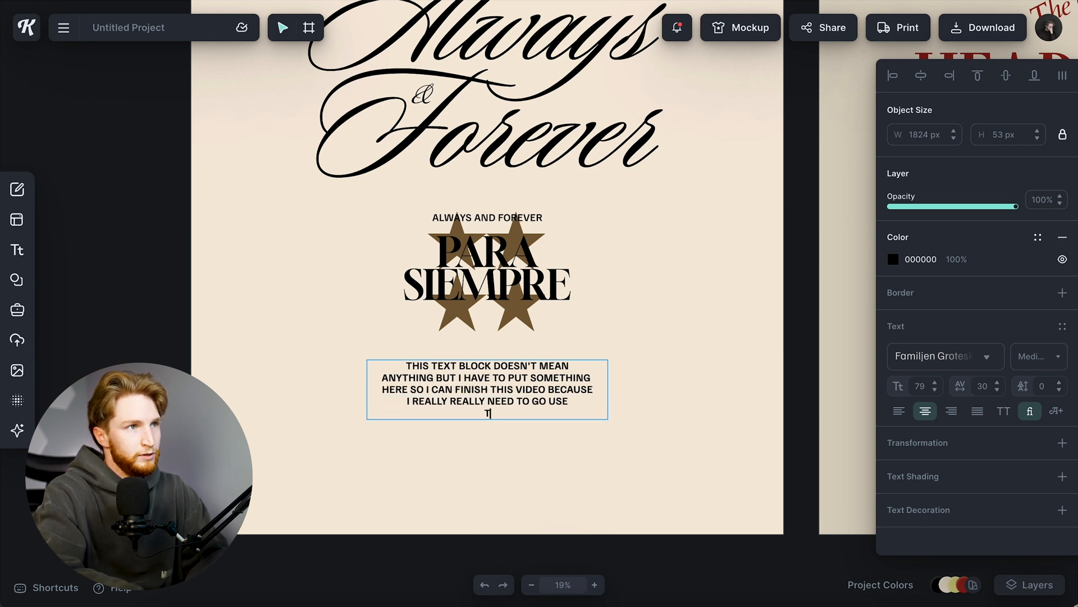
type("HE BATHROOM.")
key("Escape")
Shift the star graphic, the ALWAYS AND FOREVER line and the paragraph up together towards the script, and compare with the reference shirt.
scroll(607, 321, "down", 2)
left_click_drag(606, 306, 365, 93)
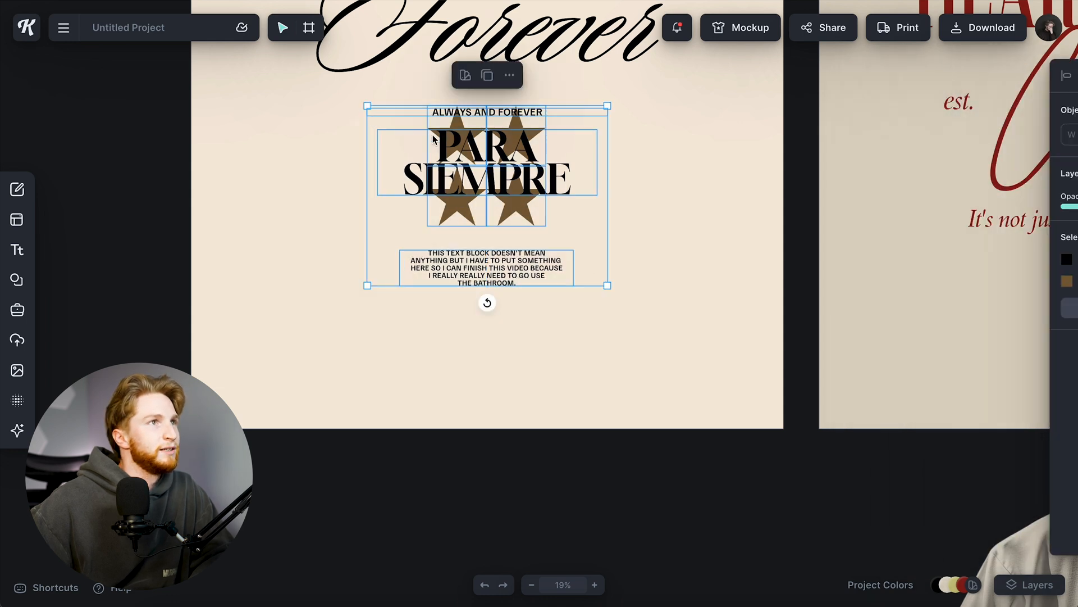
left_click_drag(512, 146, 512, 135)
left_click(640, 176)
scroll(668, 282, "down", 5)
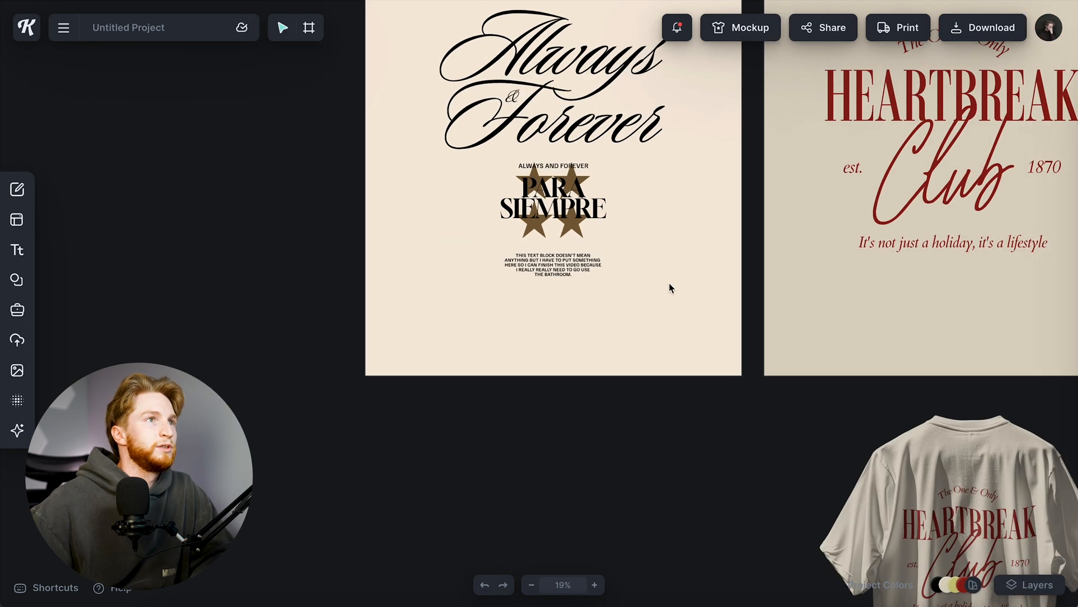
scroll(674, 287, "up", 5)
scroll(674, 287, "down", 6)
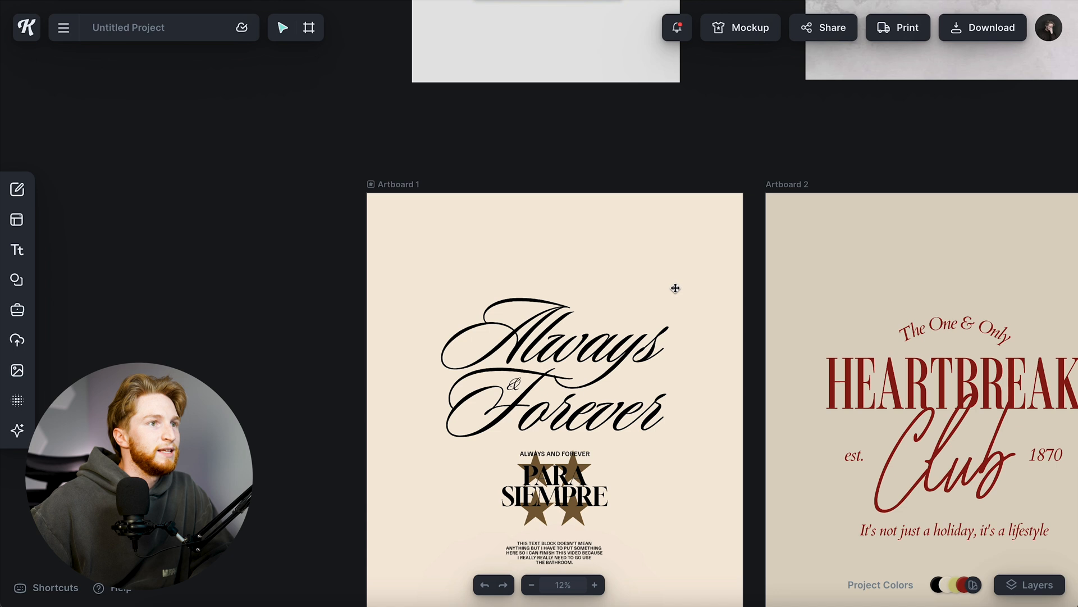
Preview the Always & Forever design on the back-view T-shirt mockup in colour F6EADC and download the mockup image.
left_click_drag(625, 420, 455, 289)
key("ctrl+a")
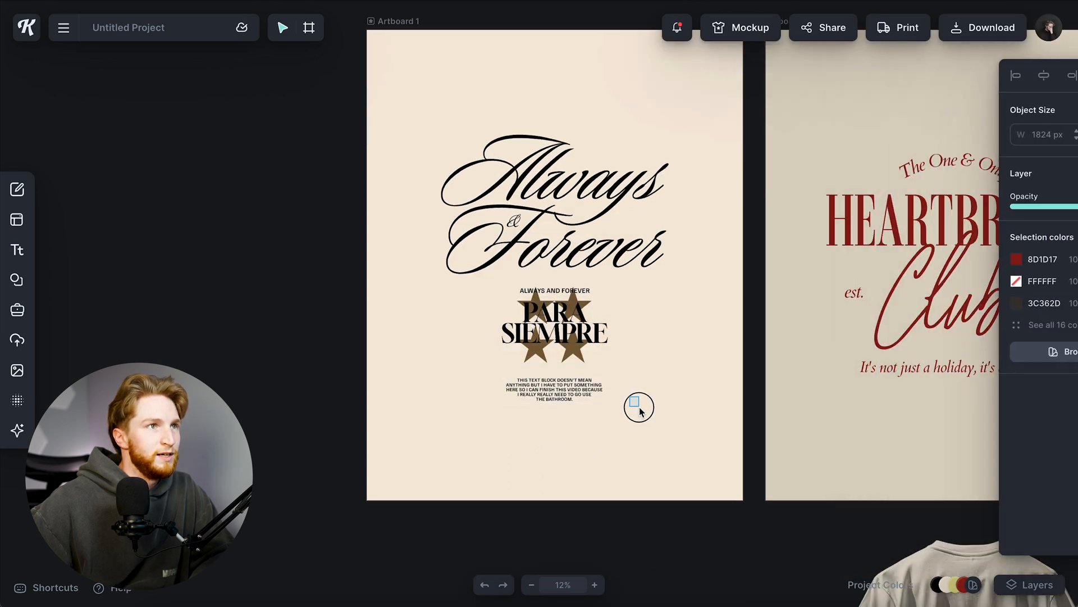
left_click(741, 28)
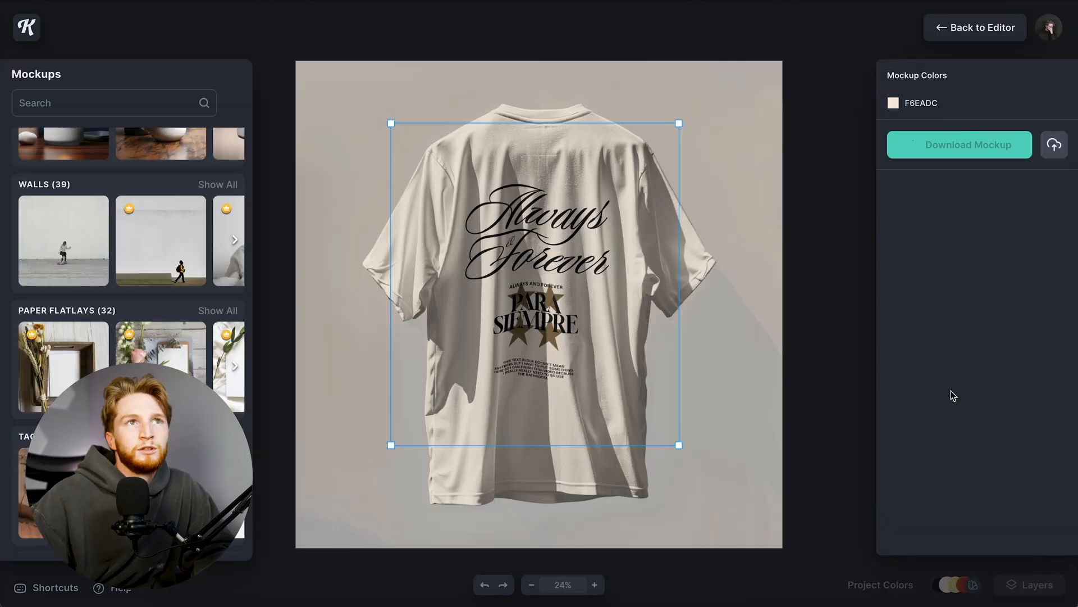
left_click(958, 34)
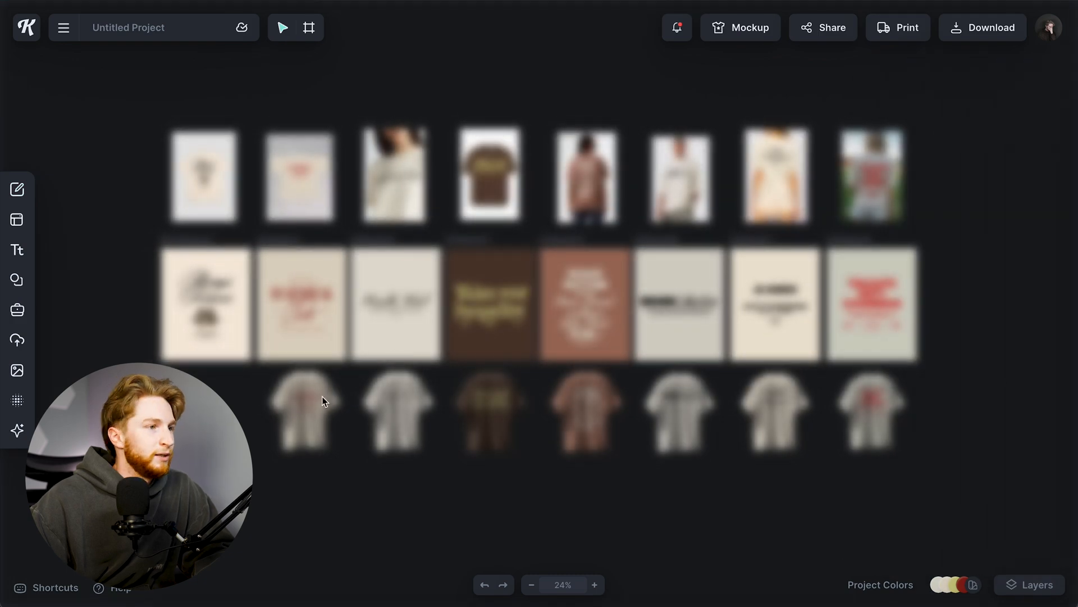
Remove the background of the placed Always & Forever mockup and position the shirt below Artboard 1, in line with the other shirts.
scroll(565, 336, "up", 4)
scroll(565, 336, "left", 5)
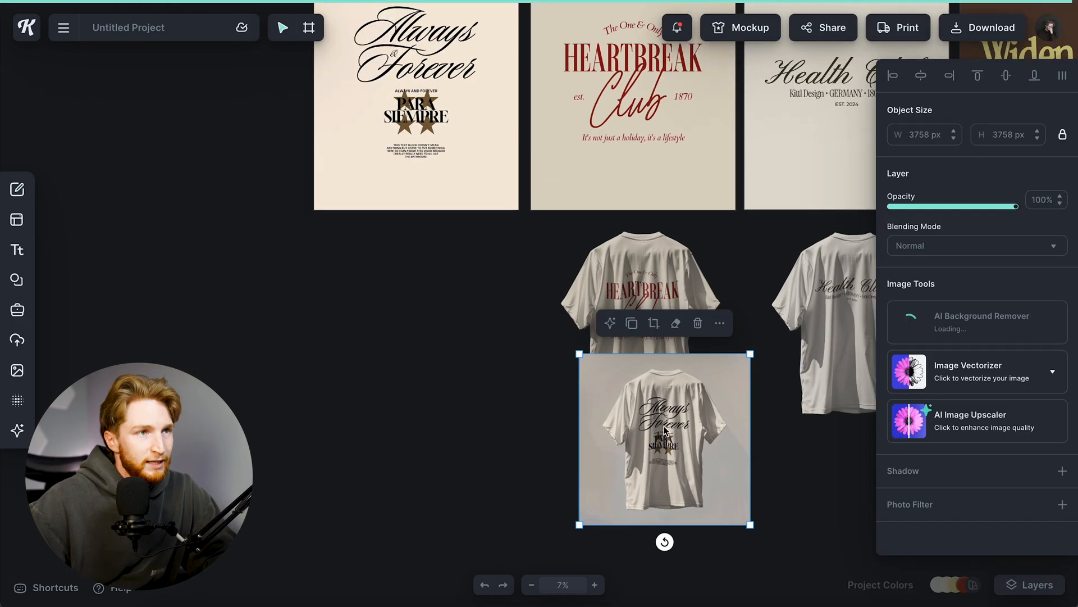
left_click_drag(717, 399, 472, 275)
scroll(630, 383, "down", 5)
scroll(630, 378, "up", 3)
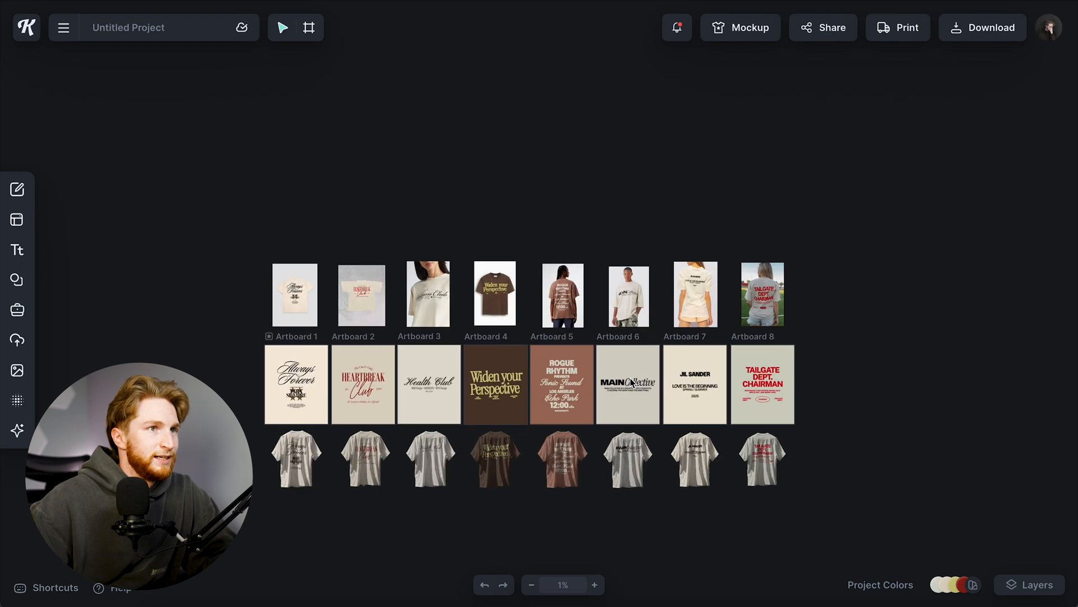
scroll(559, 449, "up", 1)
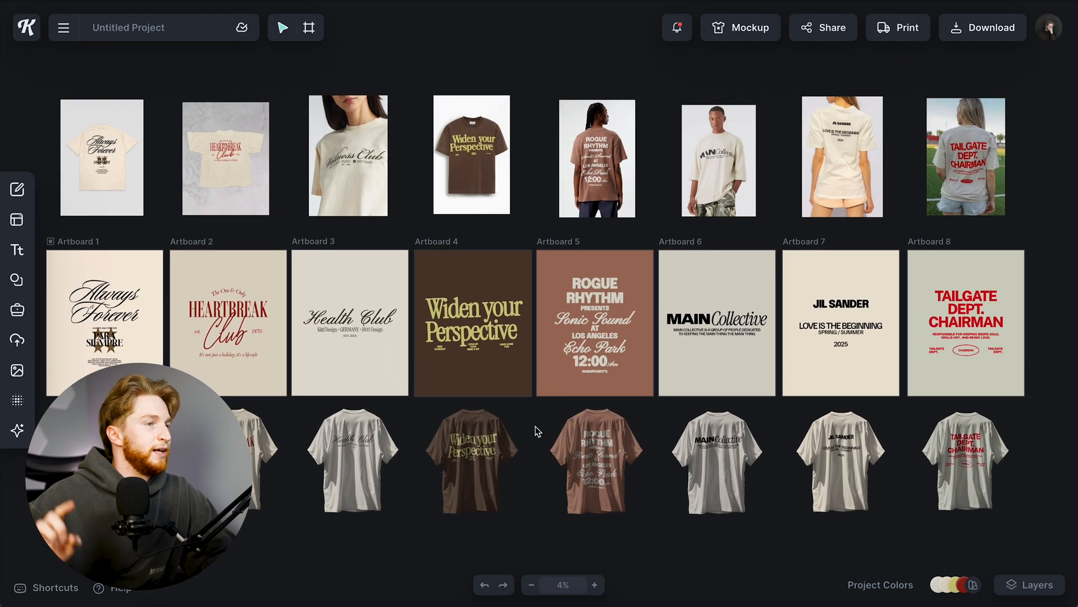